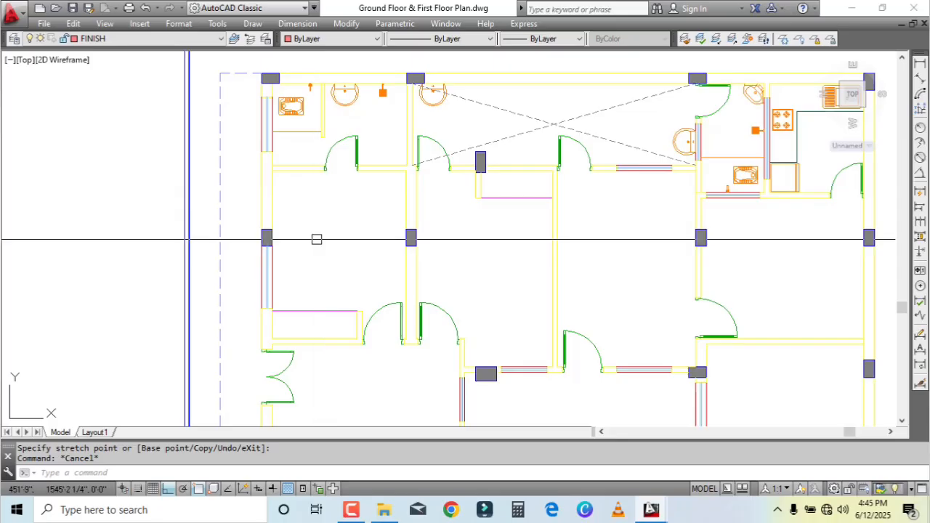
Step: Make layer 0 the current layer
middle_click_drag(308, 240, 308, 223)
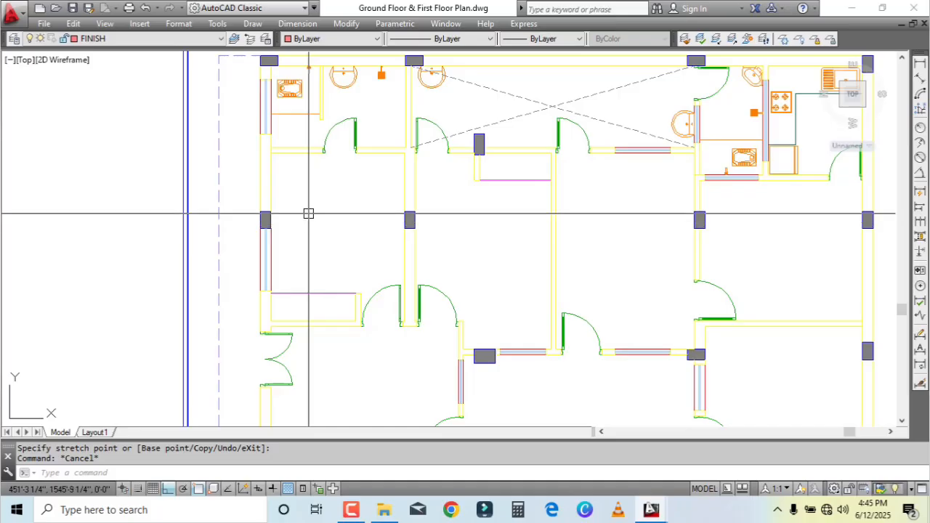
left_click(186, 41)
scroll(172, 61, "up", 4)
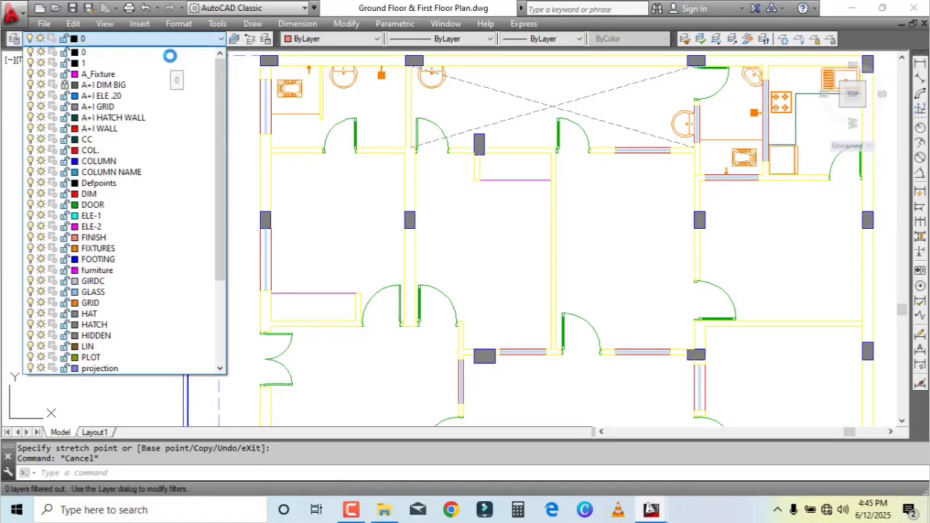
Step: Draw a line across the upper-left toilet's door opening, along the bedroom-side wall face
scroll(351, 277, "up", 2)
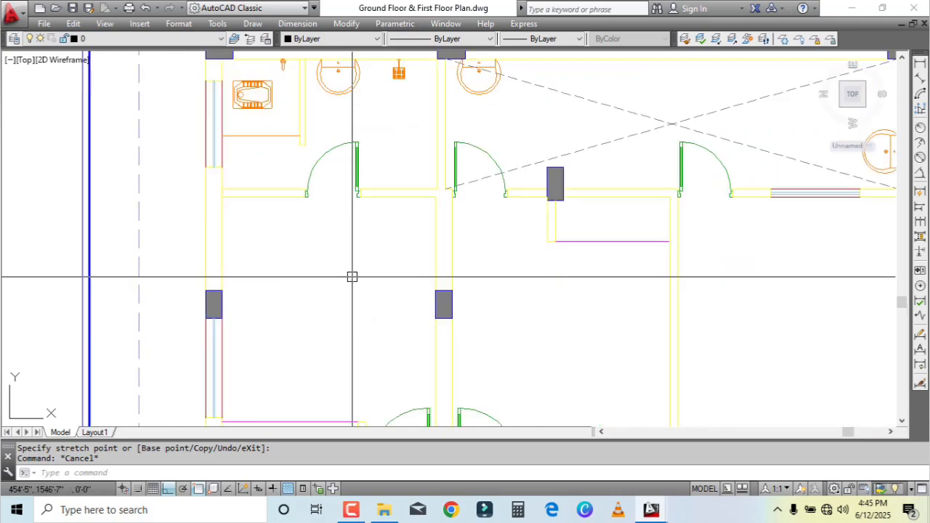
scroll(375, 155, "up", 2)
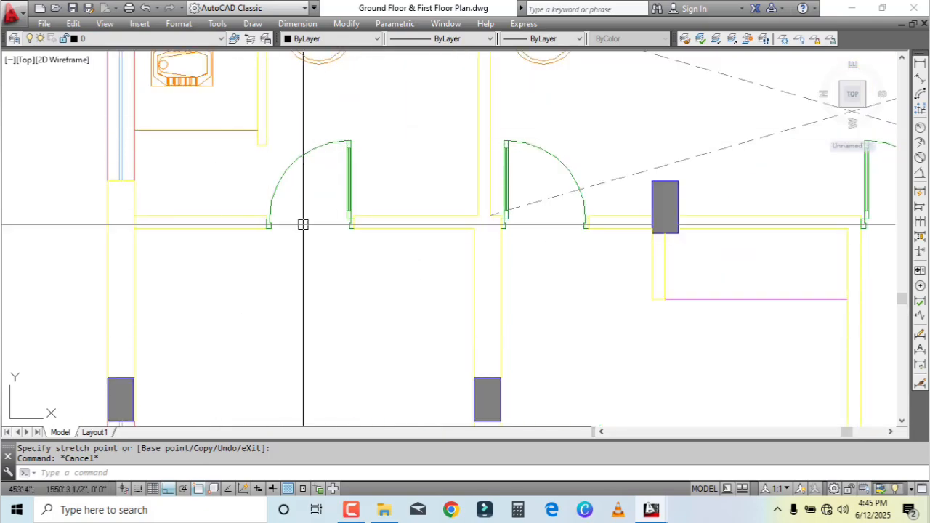
scroll(280, 210, "up", 4)
type("l")
key("Return")
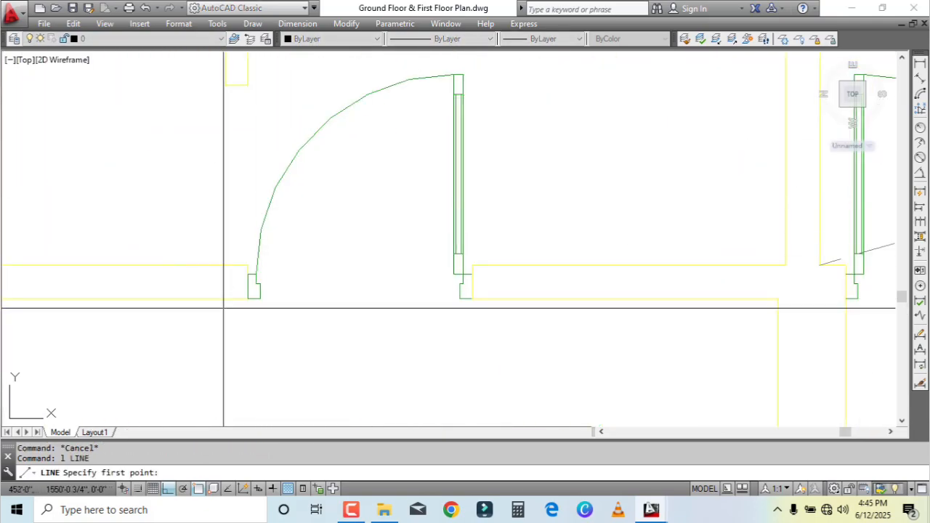
scroll(224, 308, "up", 2)
left_click(261, 294)
left_click(626, 293)
key("Escape")
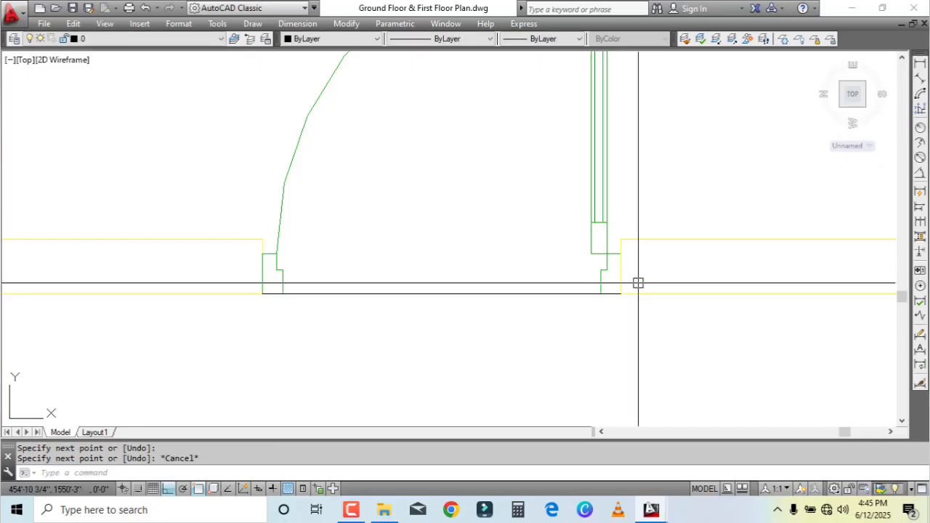
Step: Draw a second line across the same door opening, along the toilet-side wall face
key("Return")
left_click(262, 239)
left_click(262, 244)
key("Escape")
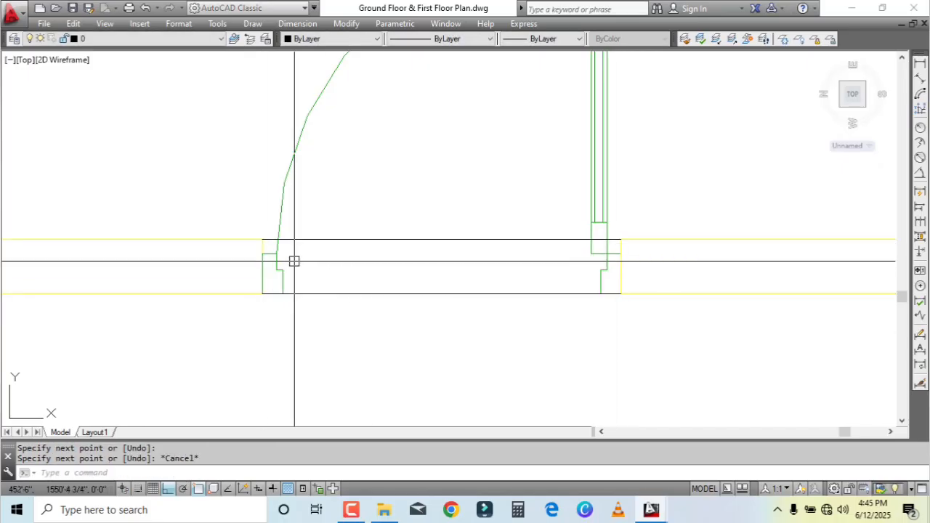
Step: Draw a line across the left bedroom's lower door opening, along the outer wall face from jamb to jamb
scroll(320, 272, "down", 4)
scroll(441, 222, "down", 2)
middle_click_drag(386, 343, 359, 232)
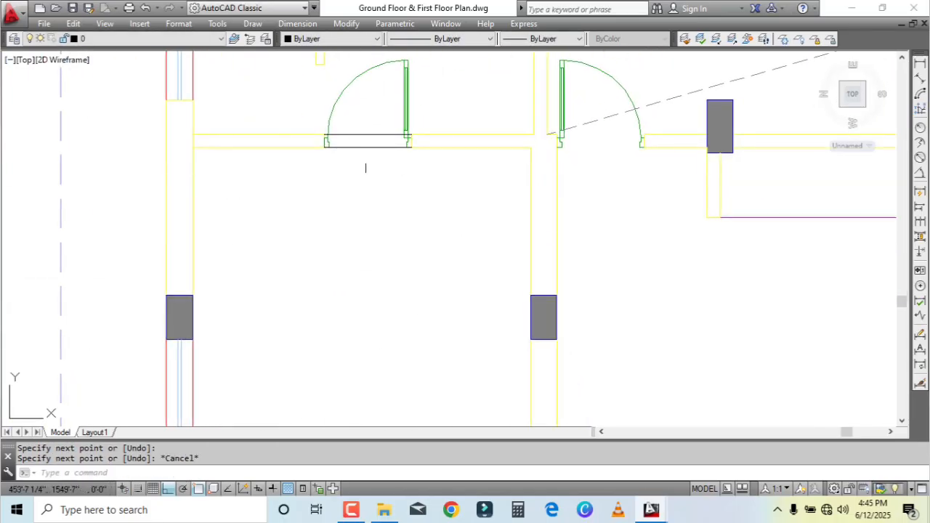
scroll(394, 293, "down", 2)
middle_click_drag(395, 293, 386, 221)
scroll(416, 180, "down", 2)
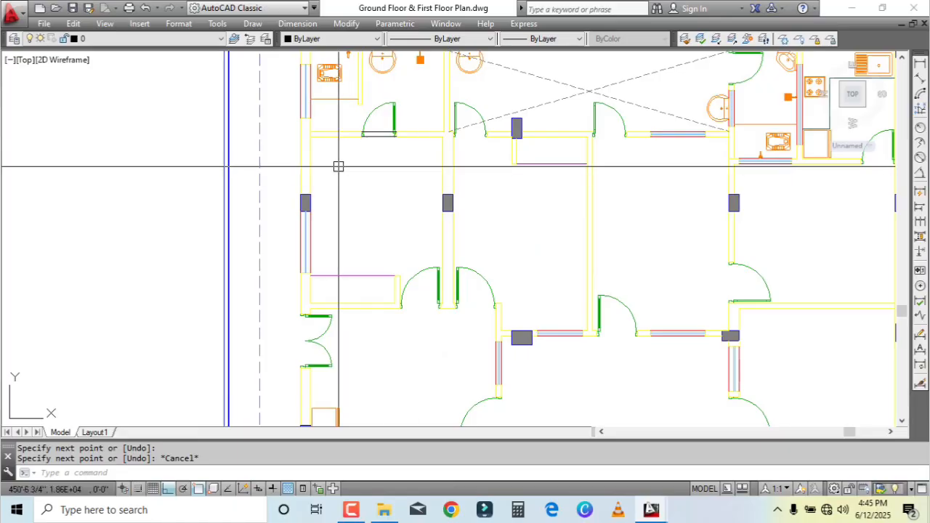
scroll(339, 166, "up", 2)
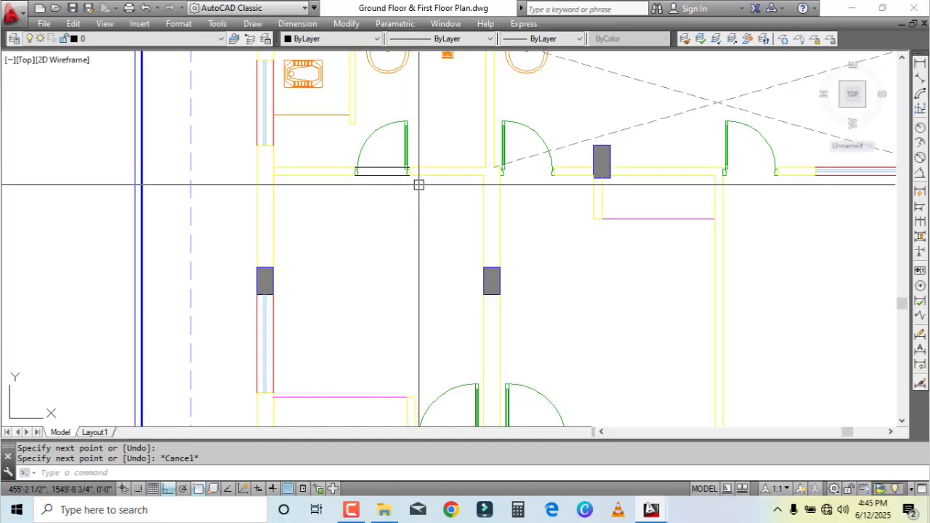
middle_click_drag(409, 252, 384, 149)
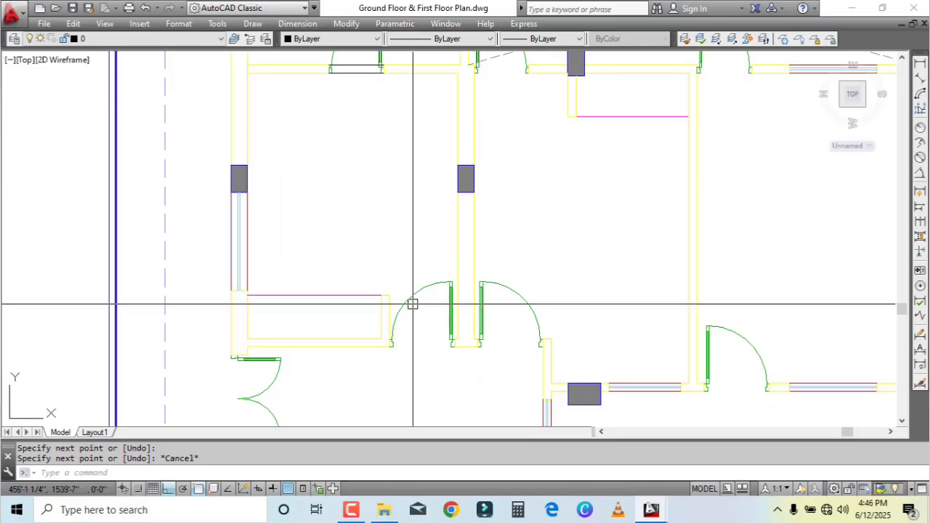
scroll(412, 304, "up", 2)
type("l")
key("Return")
scroll(408, 363, "up", 4)
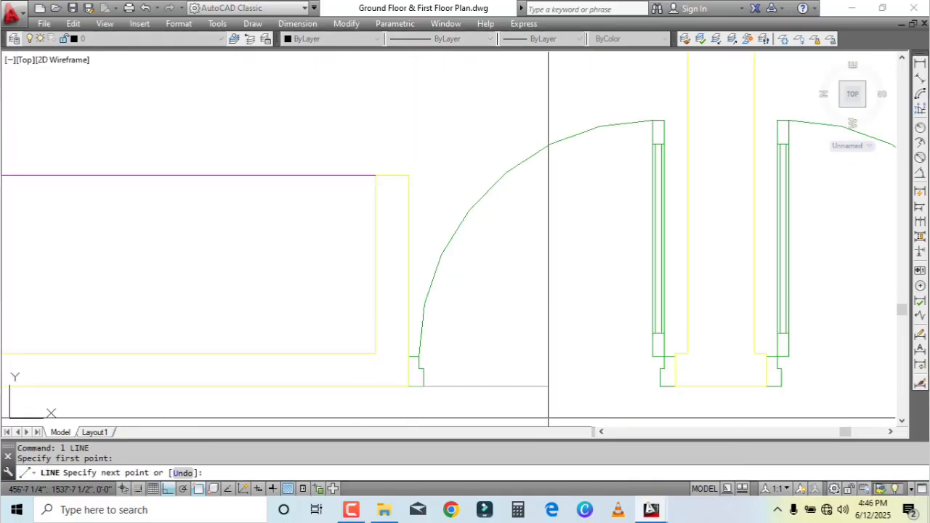
left_click(674, 386)
key("Escape")
Step: Draw a line across the left bedroom's lower door opening, along the bedroom-side wall face
scroll(686, 377, "up", 4)
key("Return")
left_click(654, 317)
scroll(647, 316, "down", 4)
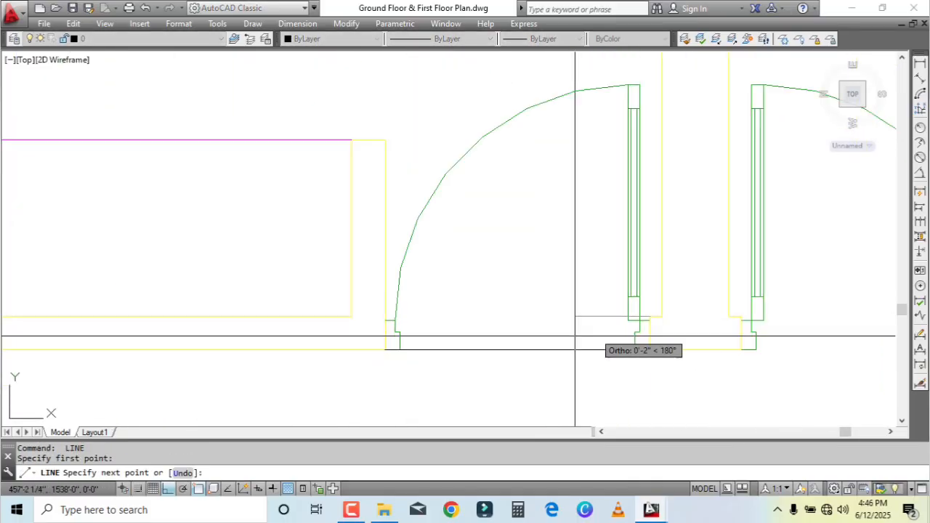
scroll(339, 338, "up", 4)
left_click(455, 283)
key("Escape")
Step: Draw a line across the neighbouring second bedroom's lower door opening, along the outer wall face
scroll(248, 298, "down", 6)
scroll(565, 326, "up", 4)
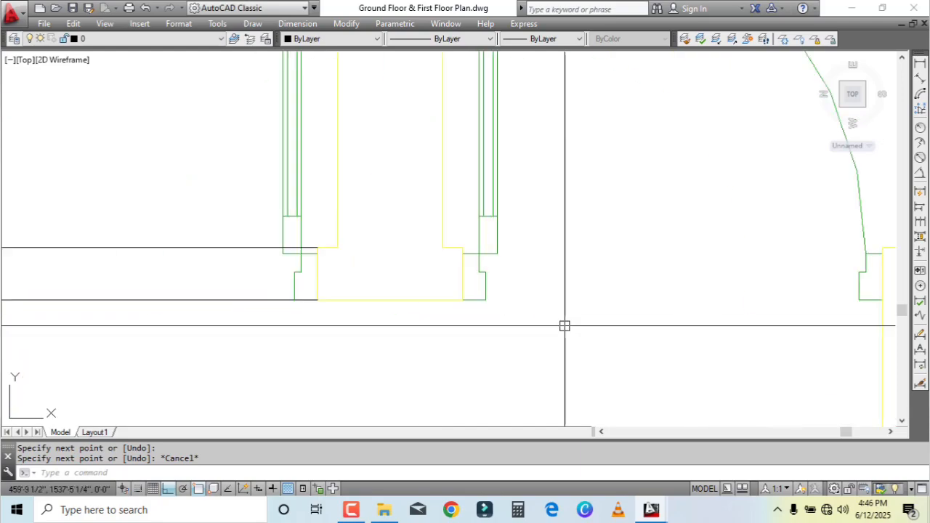
key("Return")
left_click(463, 300)
scroll(371, 328, "down", 2)
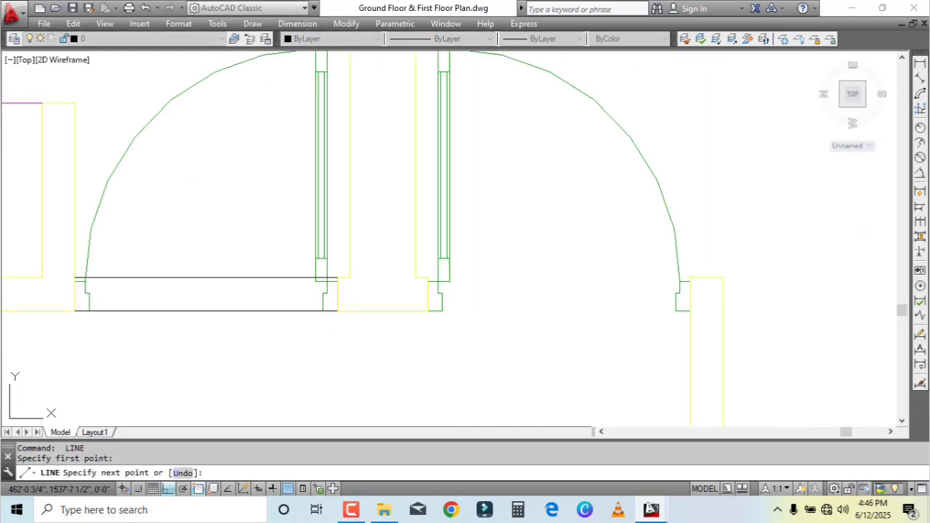
key("Escape")
Step: Draw a line across the second bedroom's lower door opening, along the bedroom-side wall face
key("Return")
left_click(687, 279)
scroll(425, 298, "up", 4)
scroll(427, 279, "down", 1)
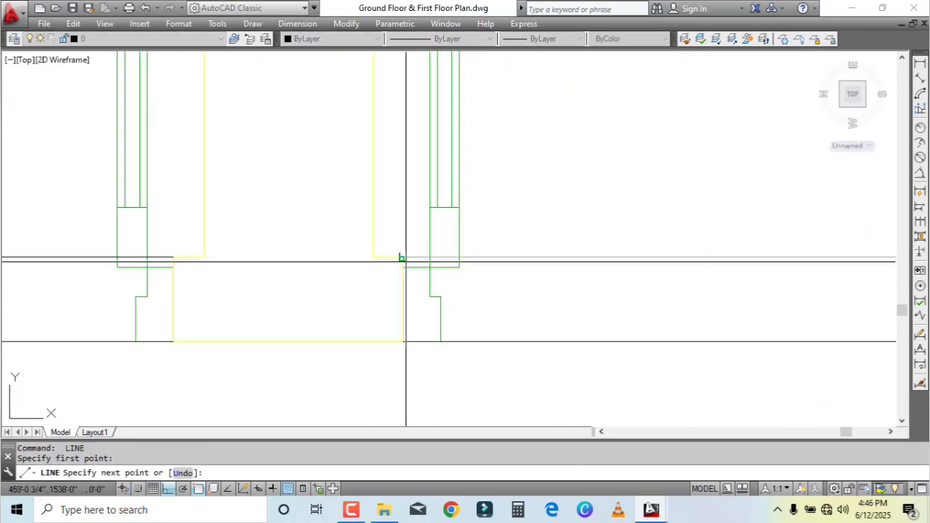
key("Escape")
Step: Draw a line across the second bedroom's upper door opening, along the bedroom-side wall face
scroll(406, 261, "down", 5)
scroll(479, 279, "up", 2)
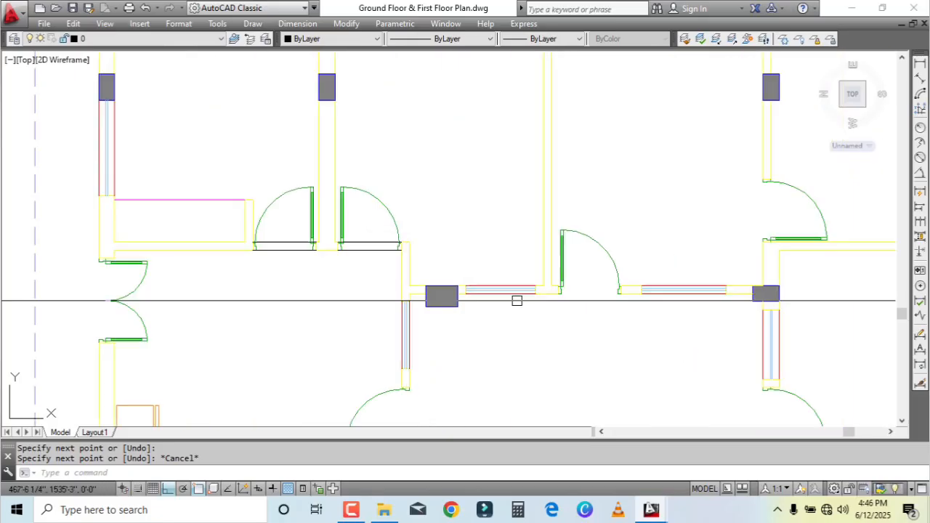
scroll(537, 327, "up", 1)
scroll(465, 305, "down", 4)
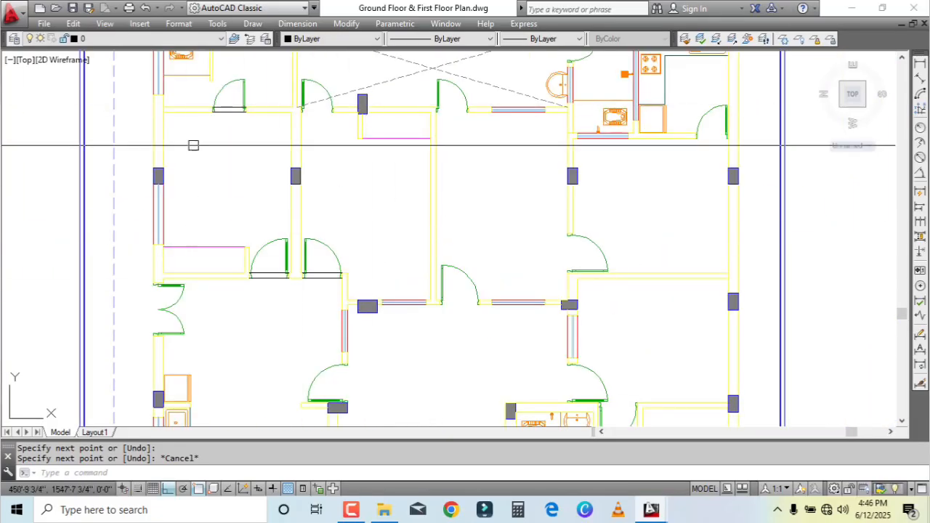
scroll(371, 218, "up", 5)
type("l")
key("Return")
scroll(568, 207, "up", 4)
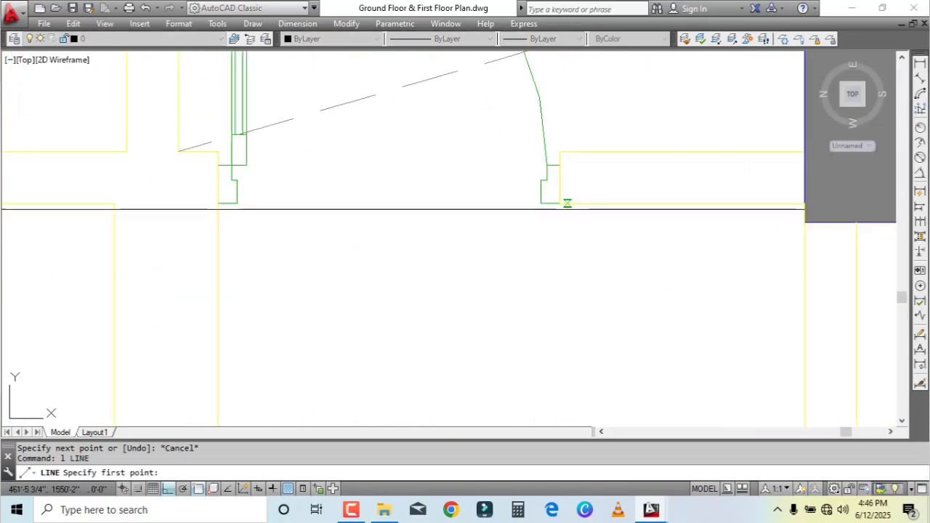
left_click(560, 202)
left_click(218, 202)
key("Escape")
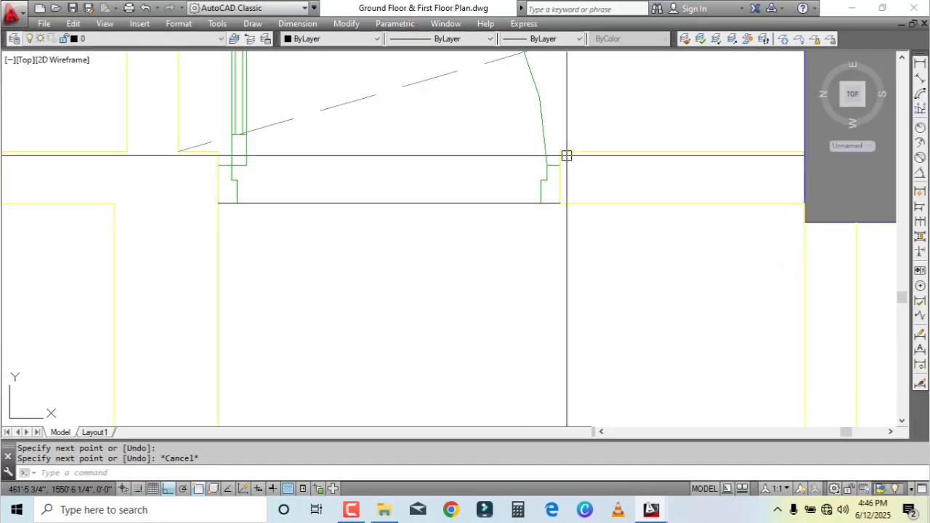
Step: Draw a line across the second bedroom's upper door opening, along the wall face opposite the bedroom
key("Return")
left_click(567, 154)
scroll(748, 159, "up", 3)
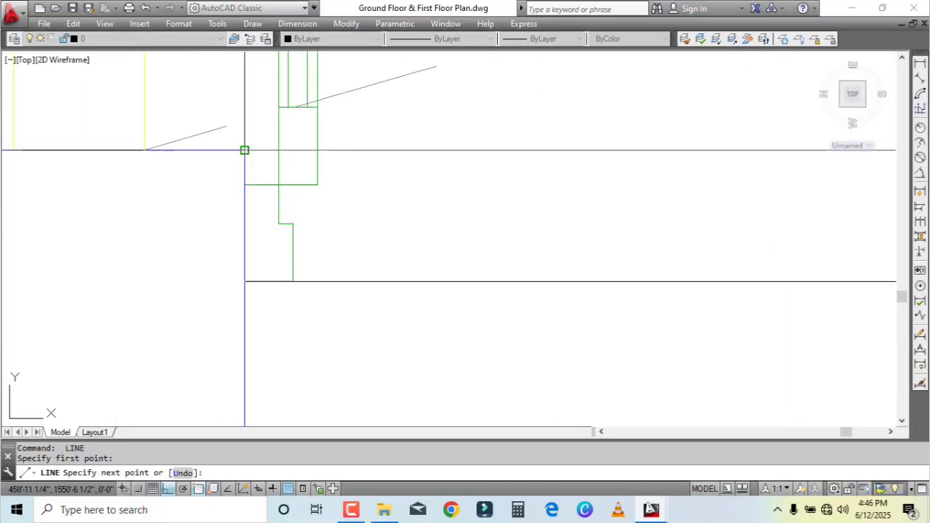
left_click(244, 150)
key("Escape")
scroll(285, 223, "down", 10)
left_click(615, 144)
left_click(589, 93)
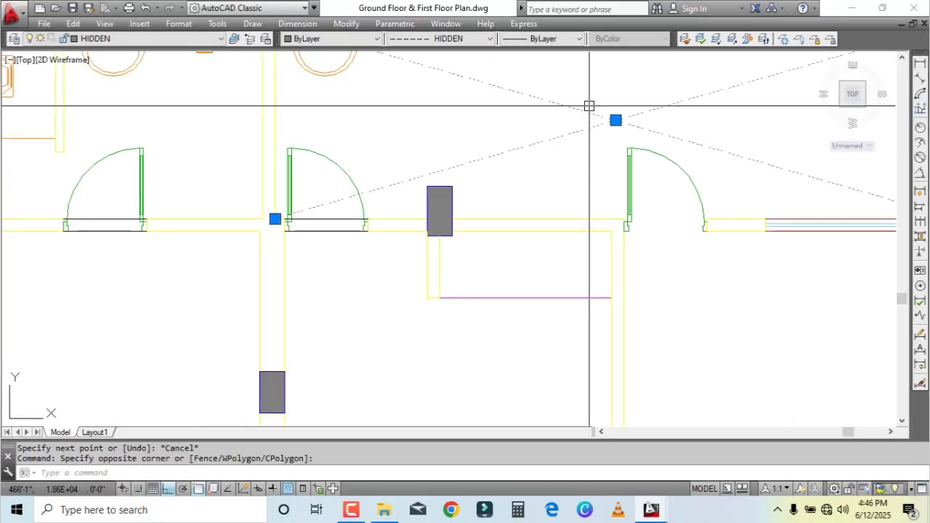
scroll(587, 122, "down", 2)
key("Escape")
Step: Draw a line across the double-door opening in the left exterior wall, along the outside wall face
middle_click_drag(478, 245, 500, 173)
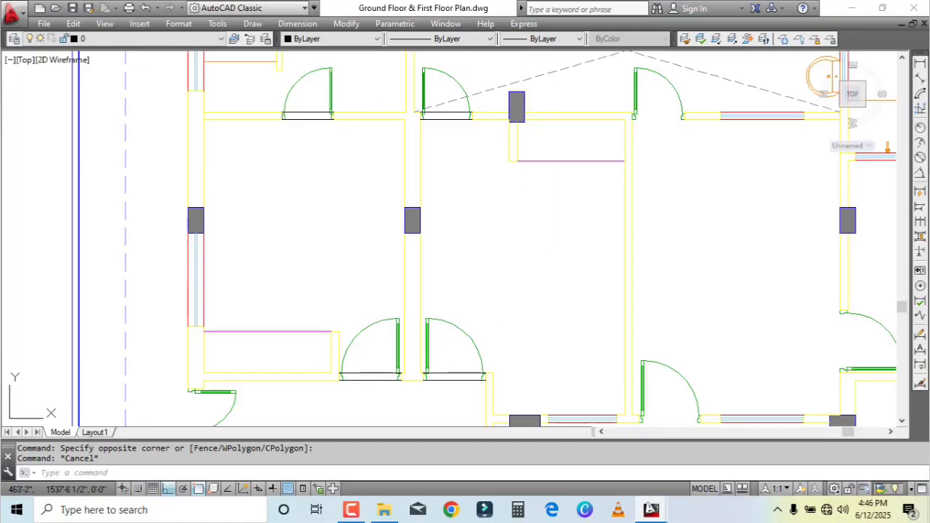
middle_click_drag(309, 156, 313, 304)
middle_click_drag(375, 285, 361, 129)
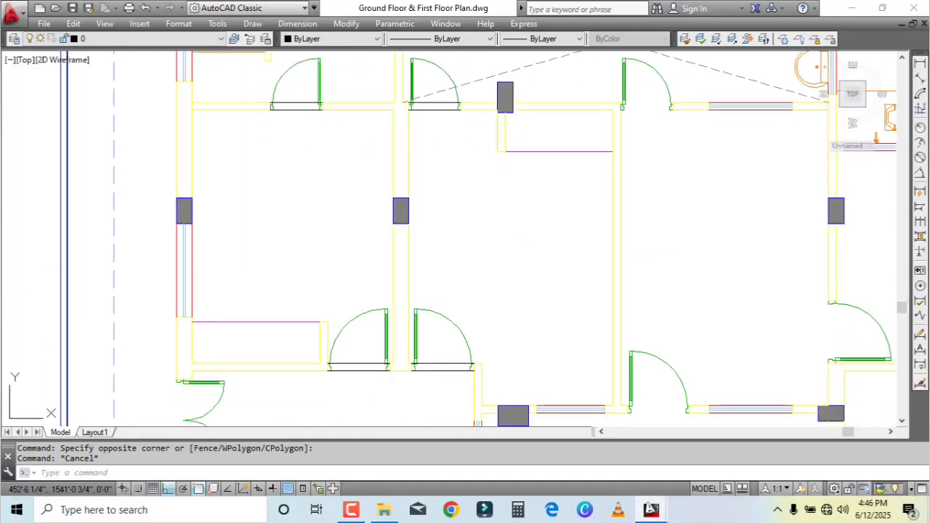
middle_click_drag(510, 250, 501, 62)
middle_click_drag(387, 347, 431, 324)
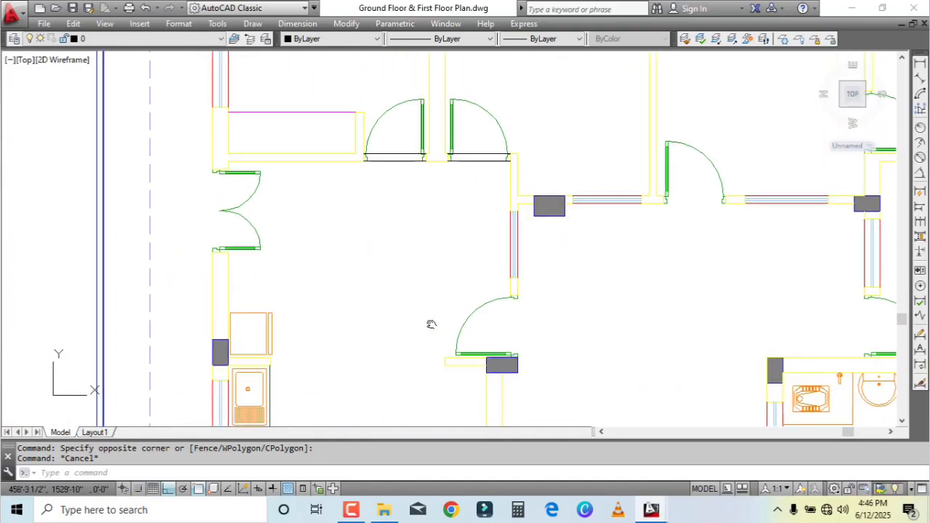
type("l")
key("Return")
scroll(222, 196, "up", 4)
left_click(200, 130)
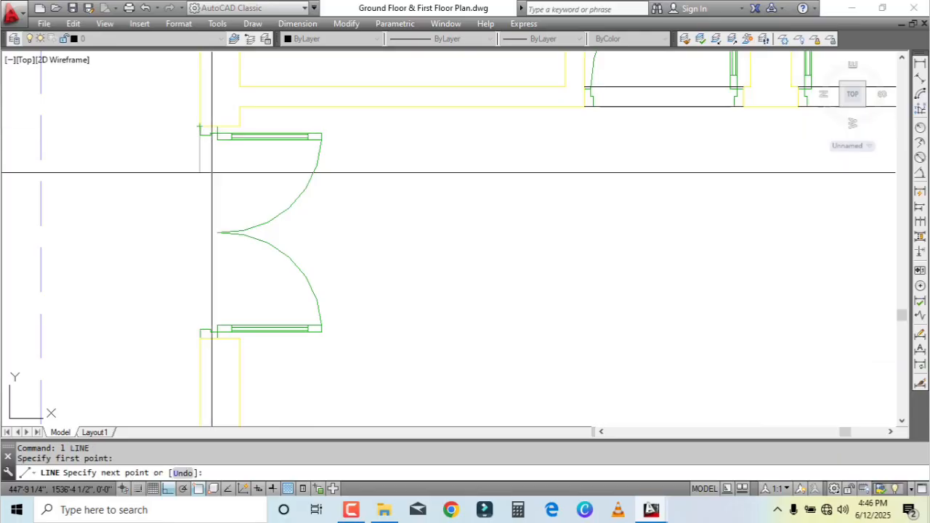
scroll(197, 323, "up", 4)
key("Escape")
Step: Draw a line across the left double-door opening along the inside wall face
scroll(252, 334, "down", 4)
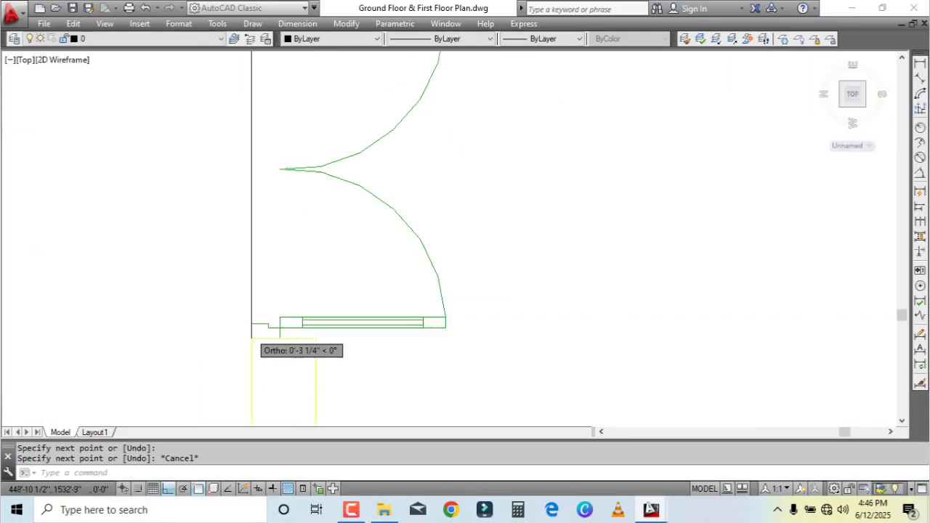
key("Return")
left_click(326, 141)
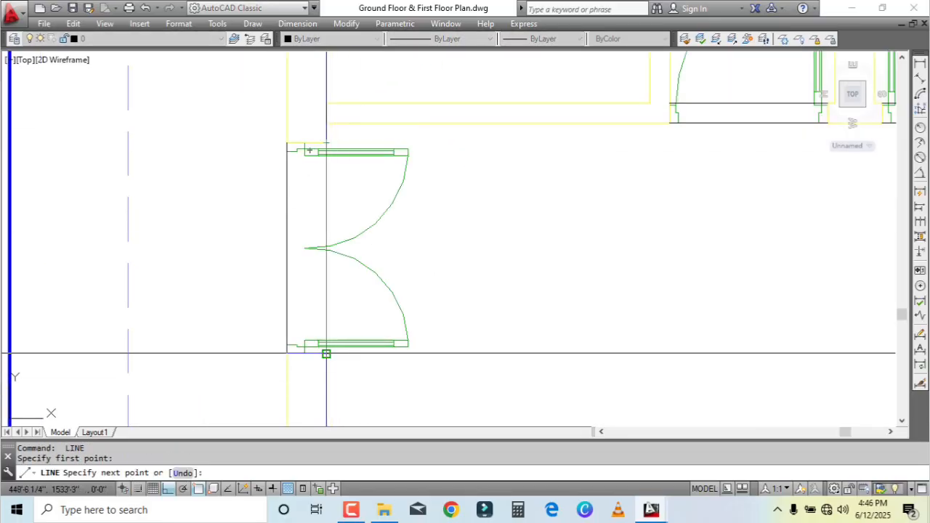
key("Escape")
Step: Draw a line across the door opening above the kitchen's upper-right column, along the right wall face down to the column
scroll(228, 241, "down", 4)
scroll(556, 332, "up", 5)
key("Return")
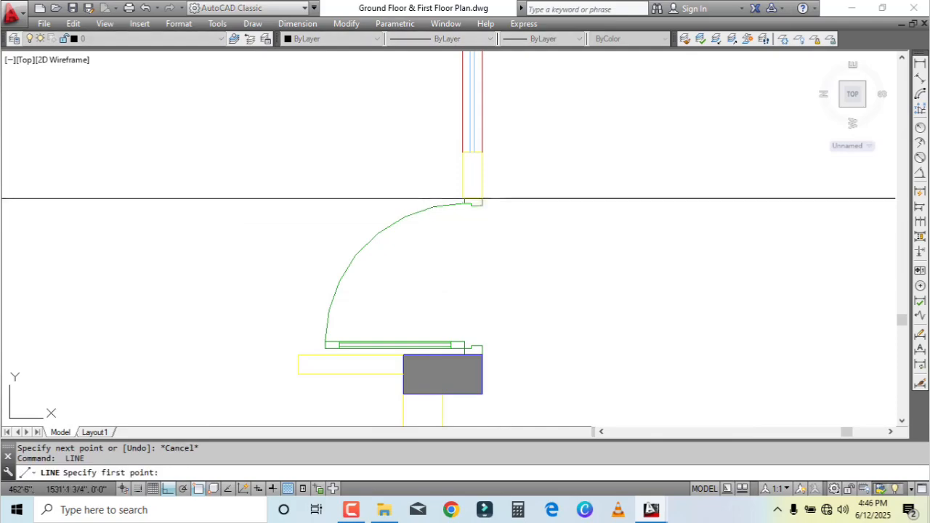
left_click(478, 200)
scroll(477, 377, "up", 4)
key("Escape")
Step: Draw a line across the same door opening along the left wall face, ending on the column's upper edge
scroll(489, 349, "down", 4)
key("Return")
scroll(461, 187, "up", 10)
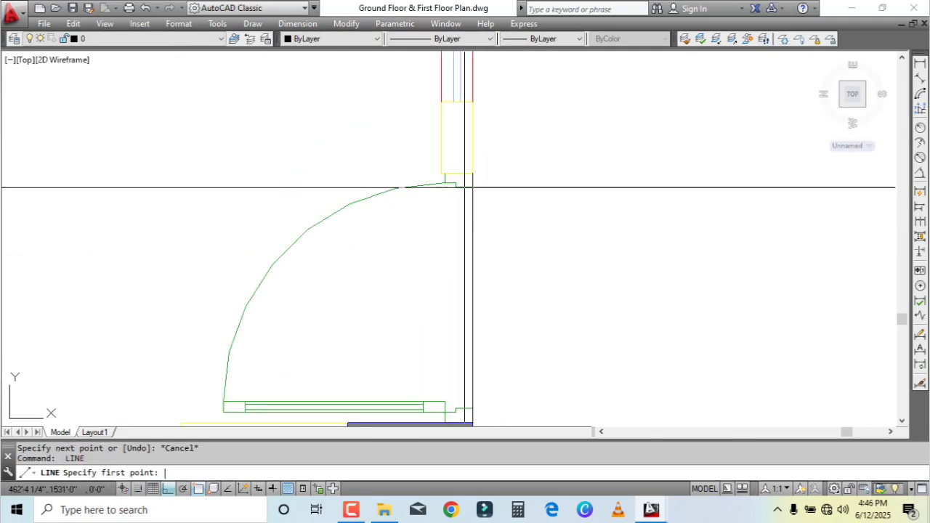
left_click(426, 209)
scroll(438, 217, "down", 8)
middle_click_drag(444, 353, 442, 166)
scroll(456, 367, "up", 4)
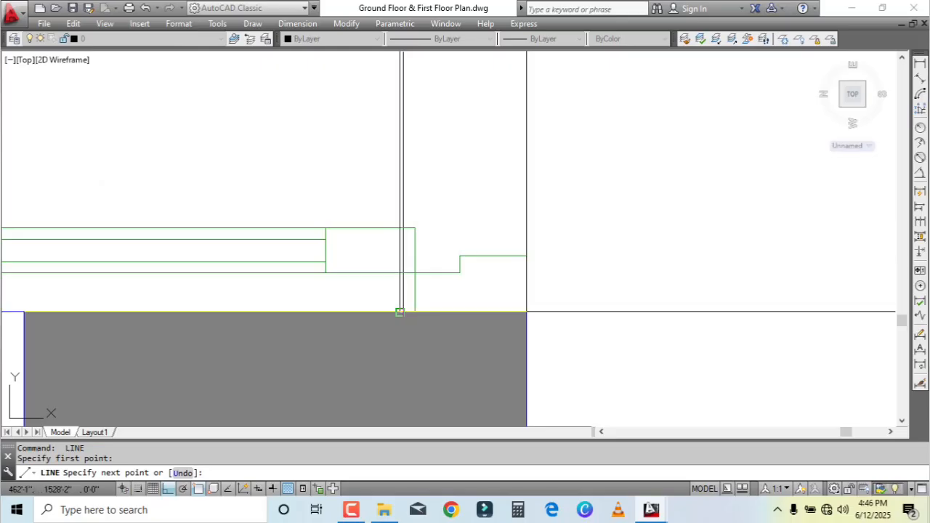
left_click(399, 312)
key("Escape")
Step: Look over the kitchen and the bedrooms above it for door openings that are still open
scroll(480, 245, "down", 5)
scroll(461, 266, "up", 3)
middle_click_drag(415, 324, 410, 311)
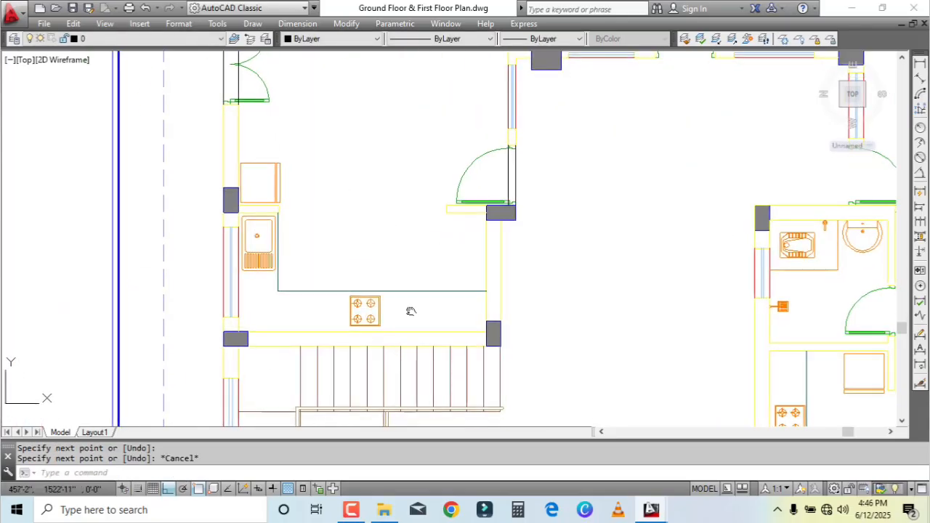
scroll(307, 230, "up", 2)
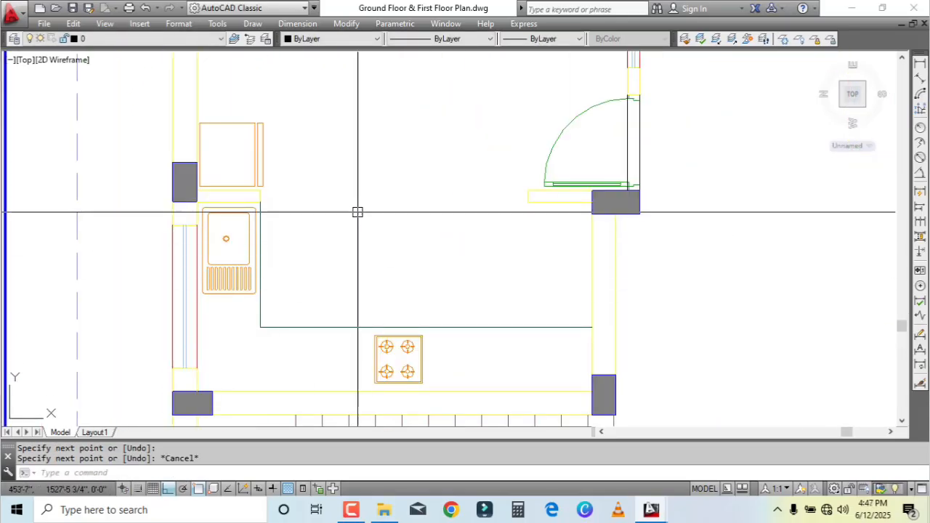
scroll(286, 196, "down", 4)
middle_click_drag(399, 275, 357, 416)
middle_click_drag(351, 186, 353, 211)
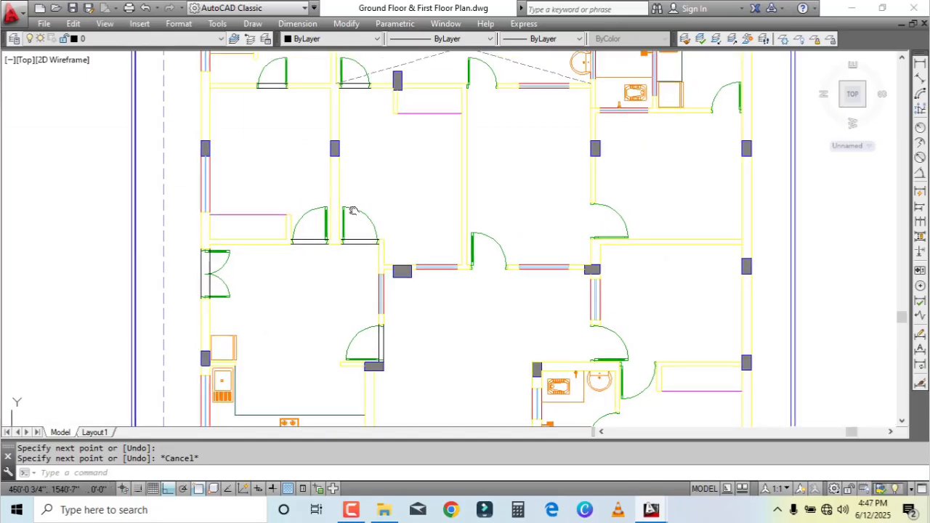
scroll(353, 307, "down", 4)
scroll(398, 220, "up", 5)
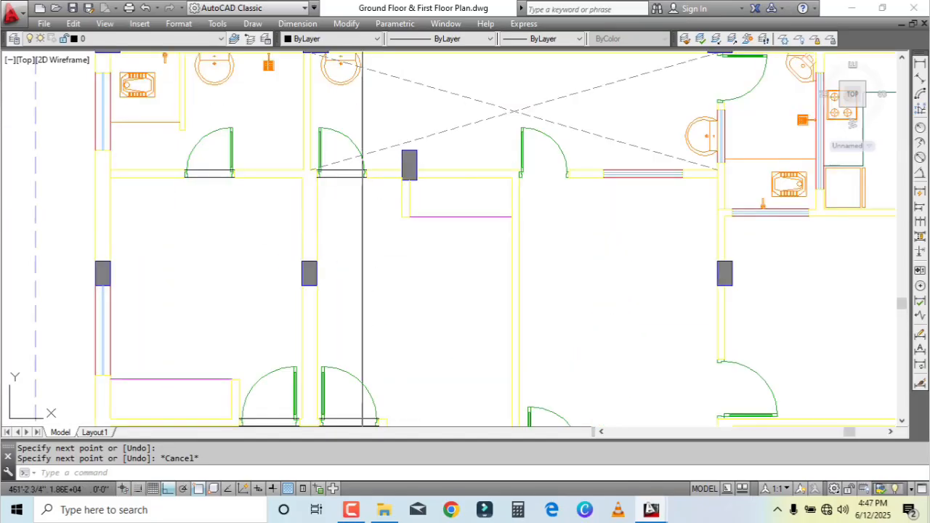
Step: Move the two lines across the door opening of the upper-left bathroom onto the SLAB layer
middle_click_drag(362, 260, 446, 269)
scroll(331, 177, "up", 2)
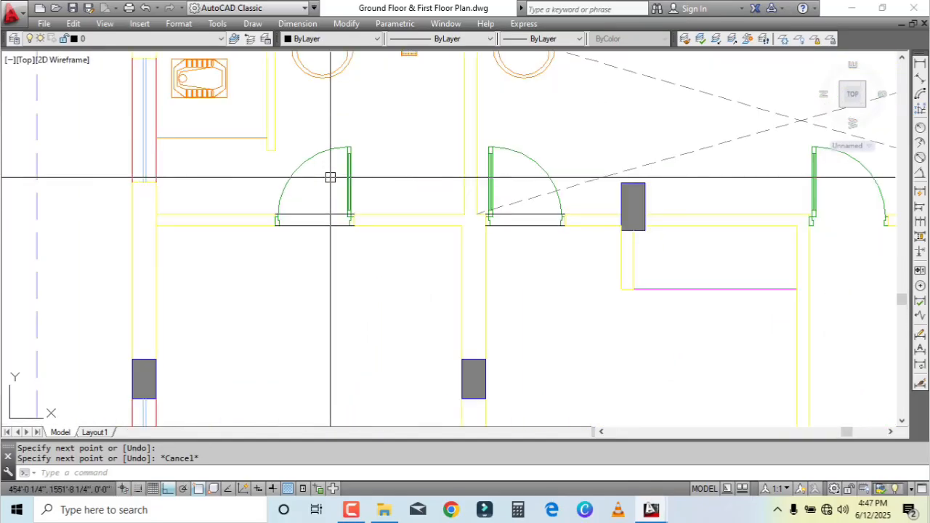
left_click(319, 198)
left_click(308, 256)
left_click(121, 41)
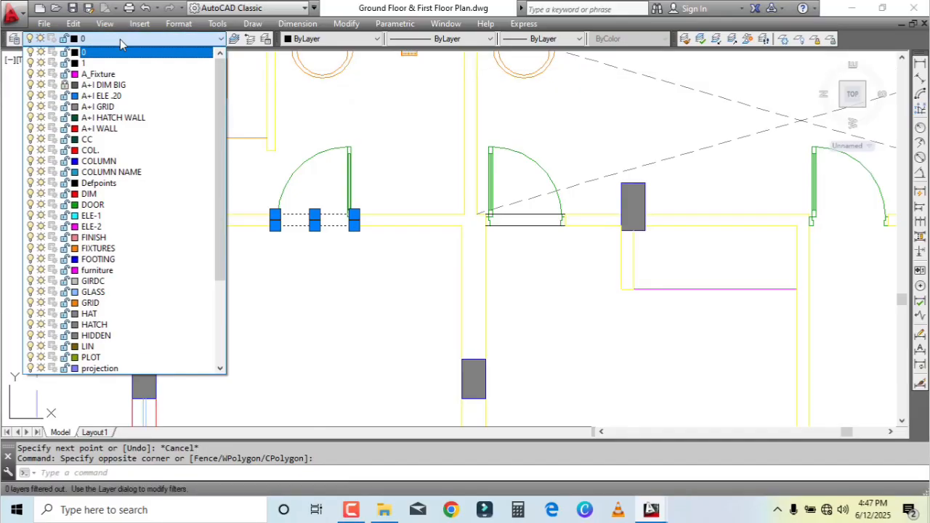
left_click(90, 291)
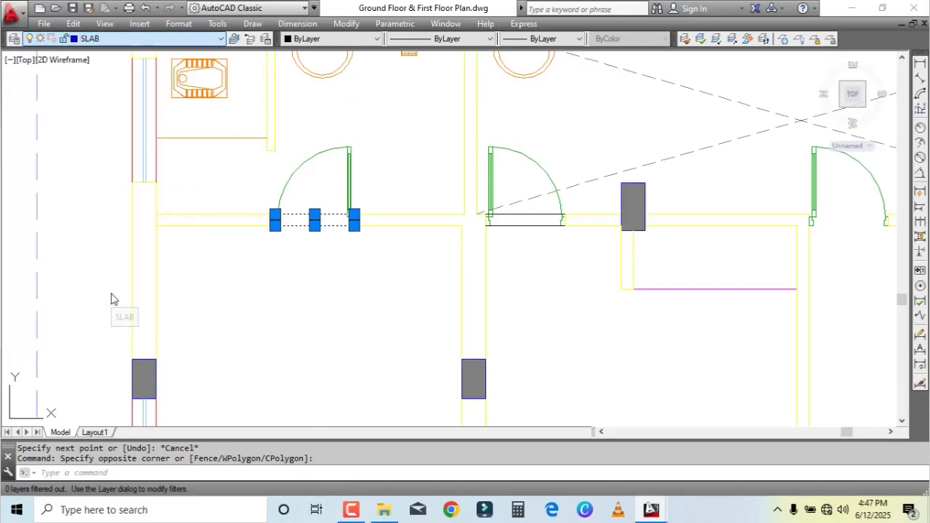
key("Escape")
Step: Match the properties of that bathroom's door line onto both lines across the neighbouring bathroom's door opening
type("Ma")
key("Return")
left_click(314, 224)
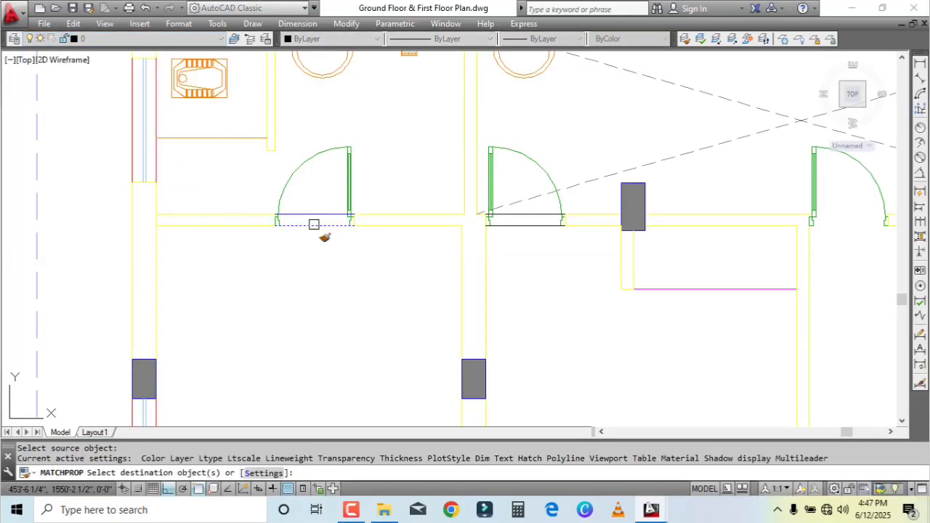
left_click(530, 213)
left_click(525, 224)
Step: Apply the matched properties to the lines across the two adjacent bedroom door openings below
middle_click_drag(523, 274, 506, 194)
scroll(504, 191, "down", 4)
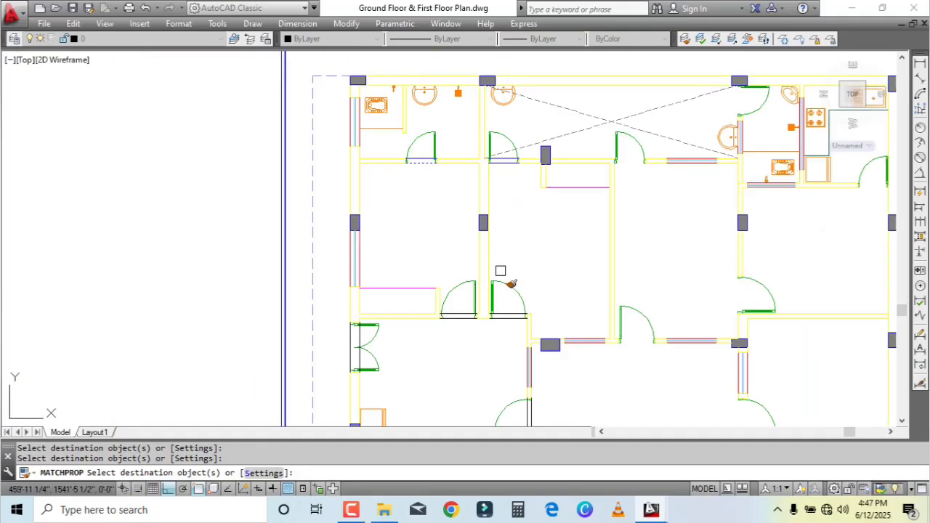
scroll(491, 309, "up", 4)
left_click(395, 301)
left_click(390, 324)
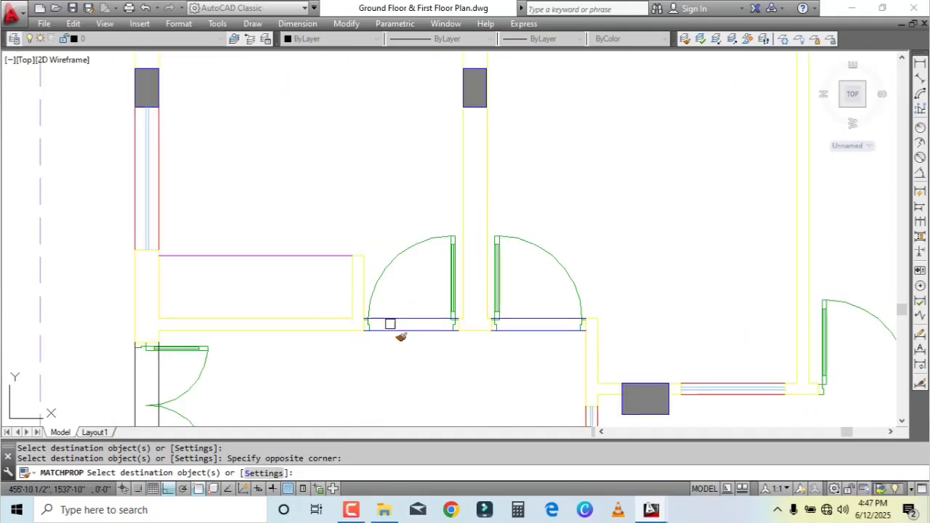
Step: Apply the matched properties to the lines across the double-door opening and the door opening above the kitchen's column, then end Match Properties
middle_click_drag(234, 418, 369, 266)
scroll(265, 253, "up", 2)
scroll(211, 201, "down", 4)
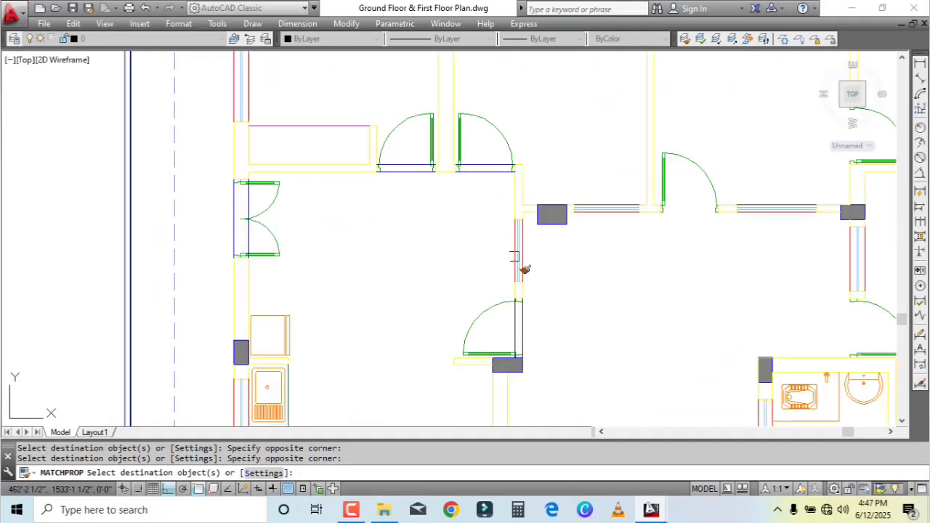
scroll(521, 265, "up", 3)
scroll(429, 294, "down", 4)
mouse_move(414, 330)
middle_mouse_down()
mouse_move(455, 177)
mouse_move(426, 326)
middle_mouse_up()
middle_click_drag(446, 206, 446, 341)
scroll(433, 308, "down", 2)
middle_click_drag(463, 239, 462, 266)
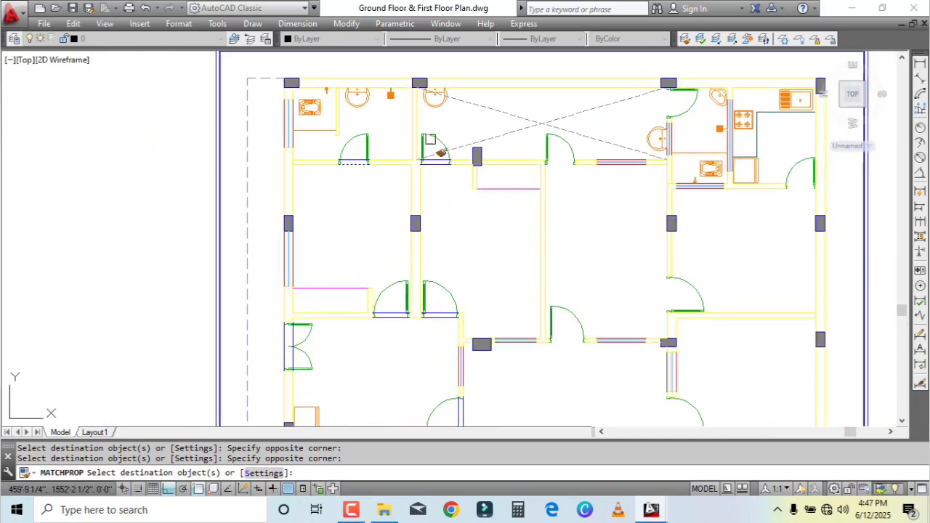
key("Escape")
Step: Turn off the DOOR layer by picking the upper-left bathroom's door
scroll(343, 125, "up", 2)
left_click(356, 151)
key("Escape")
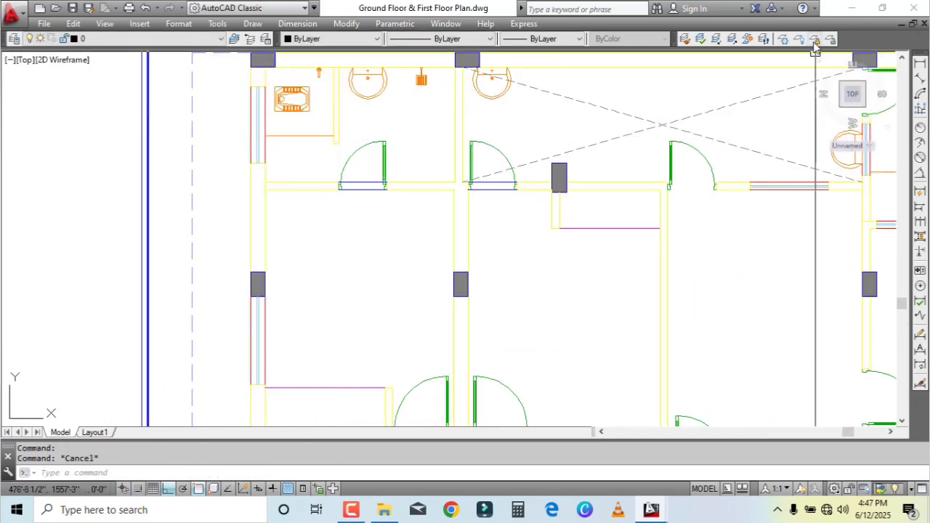
left_click(799, 38)
left_click(381, 138)
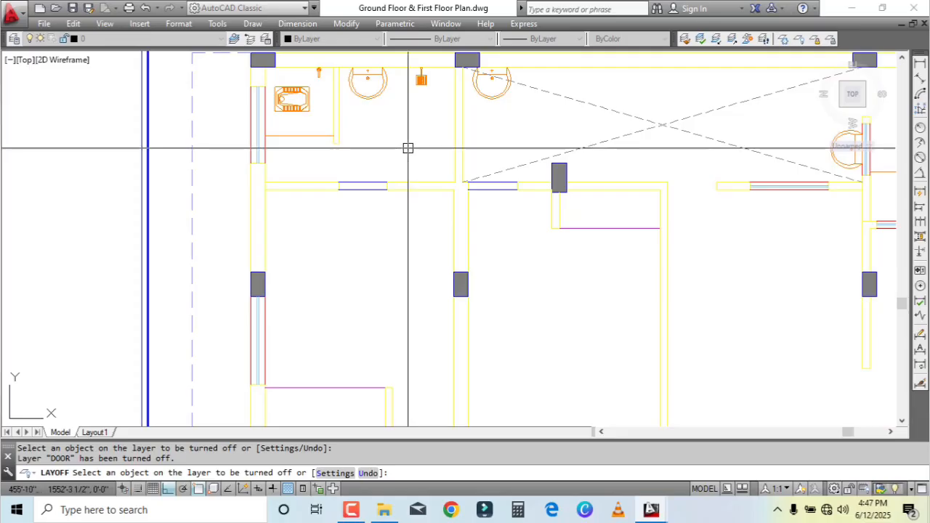
key("Escape")
Step: Move the bed block from outside the plan into the upper-left bedroom, with Ortho off
middle_click_drag(408, 148, 393, 109)
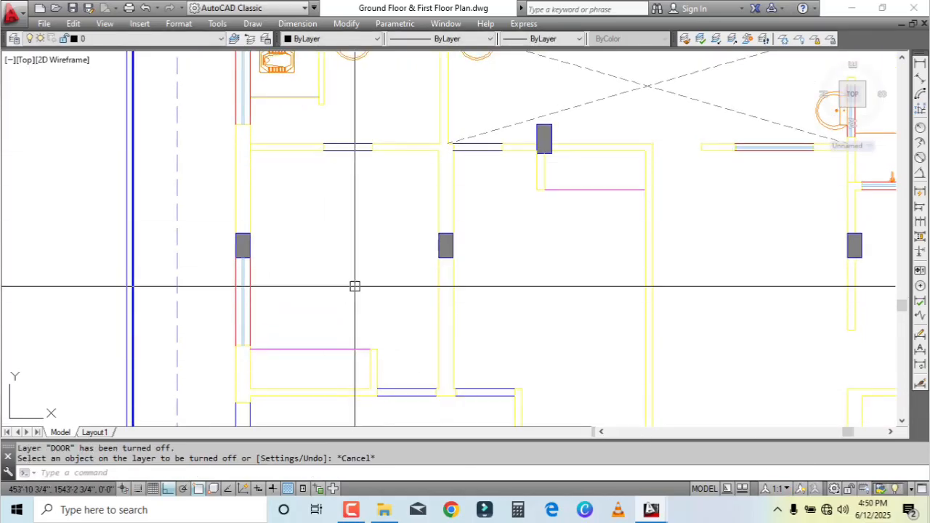
middle_click_drag(355, 286, 359, 307)
scroll(362, 278, "down", 2)
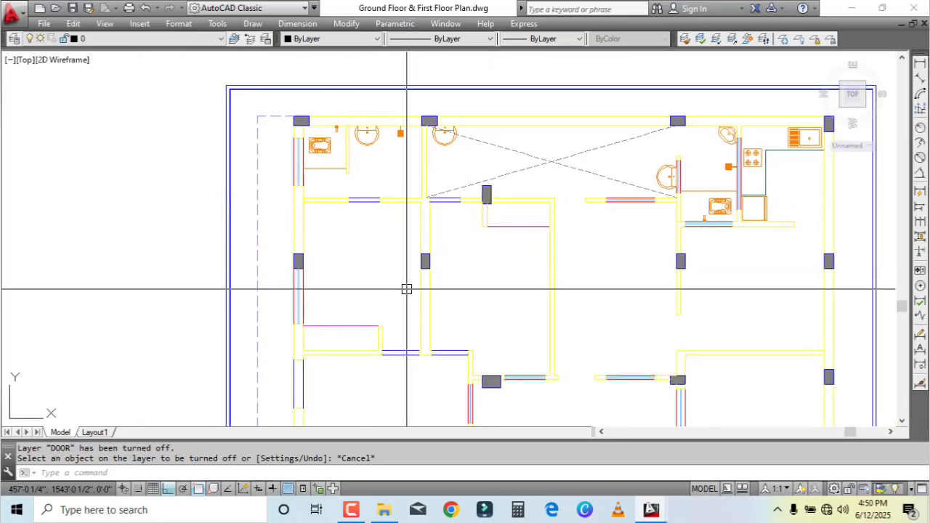
scroll(407, 290, "down", 4)
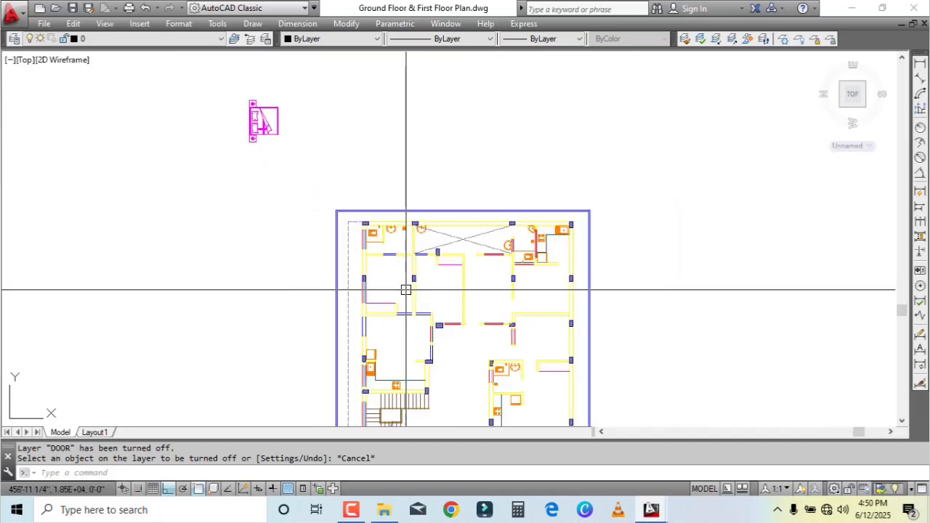
scroll(193, 115, "up", 2)
left_click(348, 106)
left_click(323, 122)
left_click(283, 126)
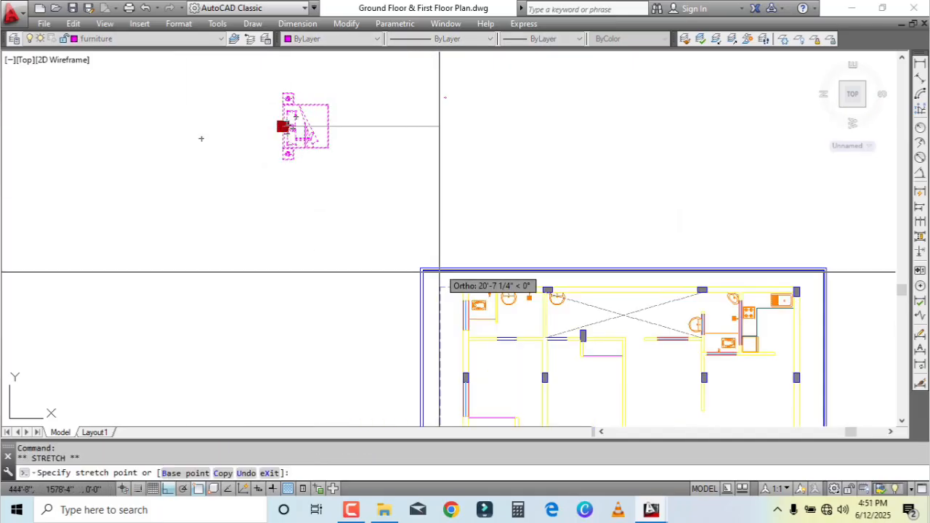
middle_click_drag(440, 269, 348, 128)
scroll(377, 227, "up", 4)
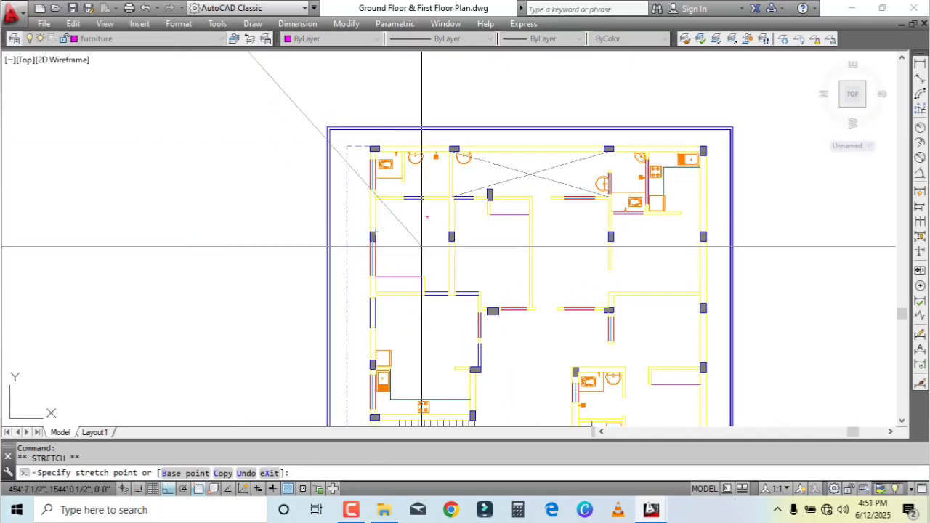
key("F8")
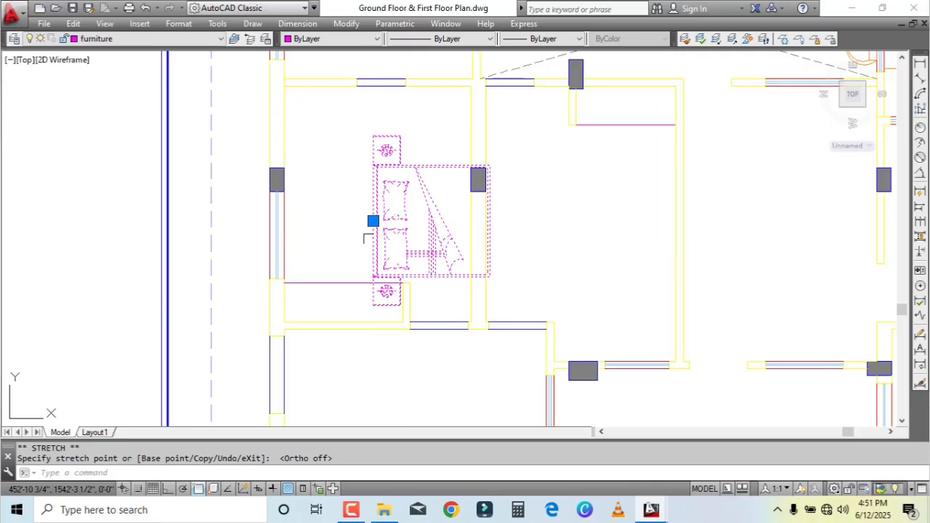
Step: Move the bed's headboard midpoint onto the bedroom's left wall, midway between the upper wall corner and the wardrobe's front corner
left_click(373, 220)
right_click(359, 202, "shift")
left_click(407, 209)
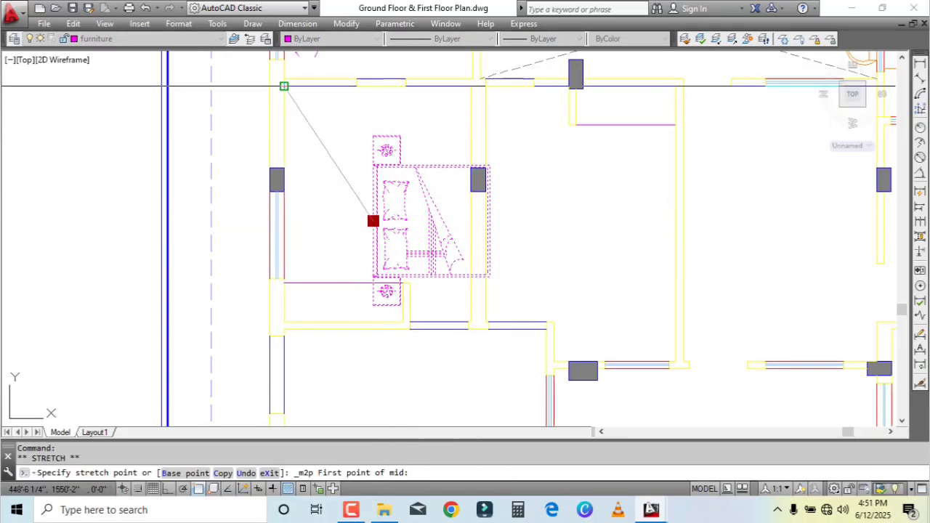
left_click(284, 85)
scroll(294, 297, "up", 3)
scroll(260, 265, "down", 3)
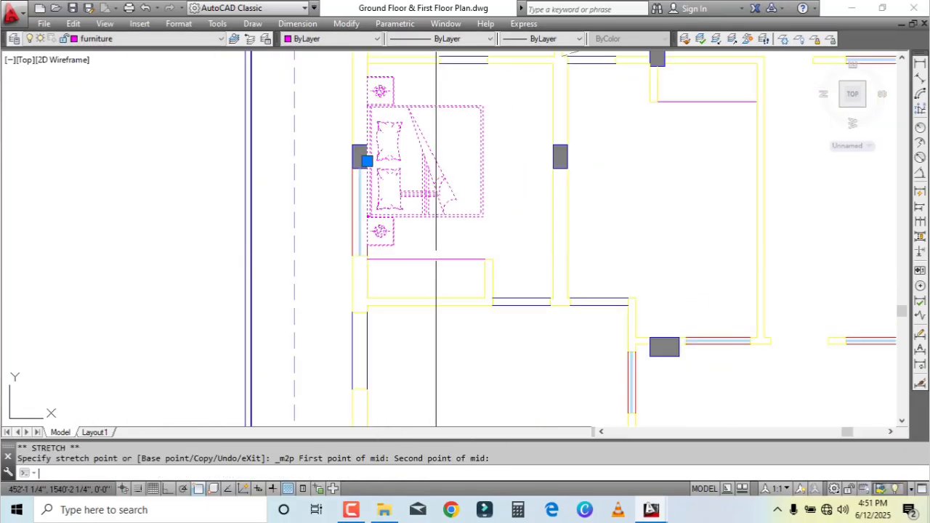
key("Escape")
Step: Change the bed block's draw order so it displays in front of the wall lines
left_click(415, 174)
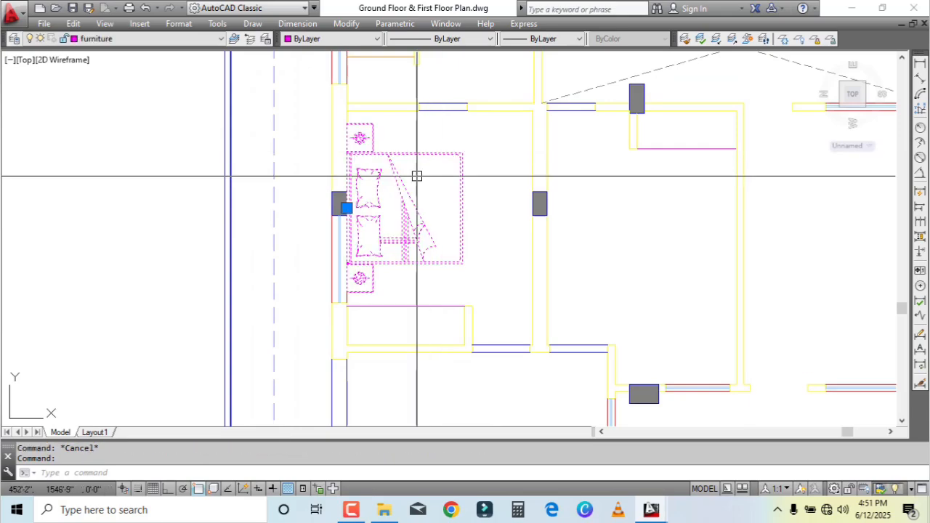
right_click(415, 175)
mouse_move(541, 294)
left_click(596, 302)
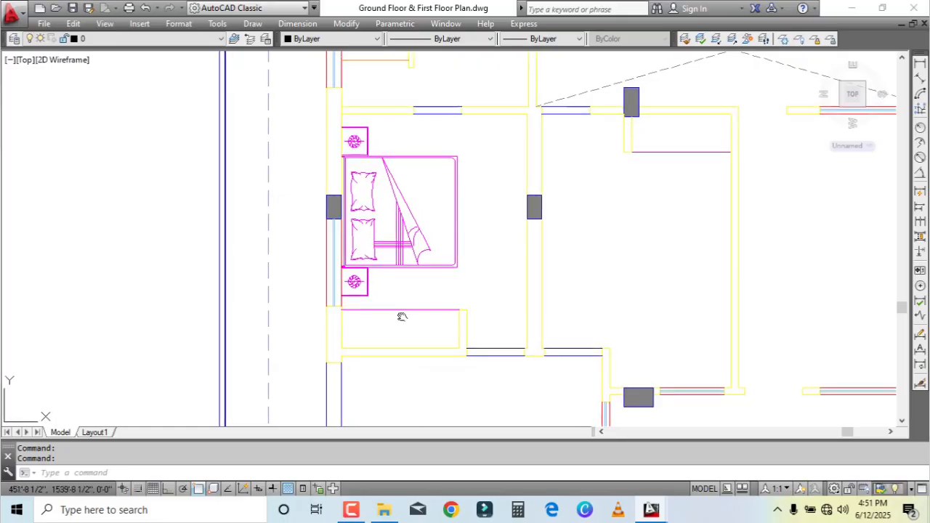
scroll(407, 298, "up", 5)
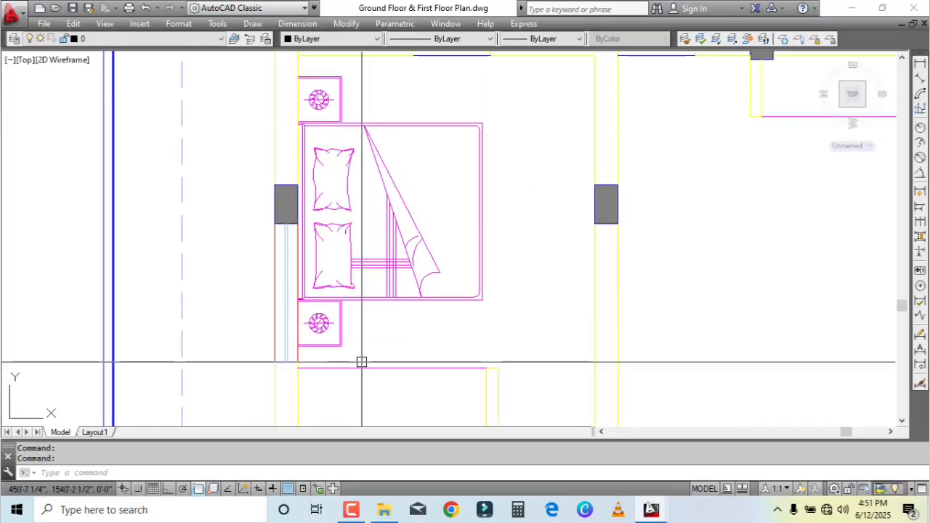
scroll(372, 358, "down", 2)
middle_click_drag(372, 358, 511, 336)
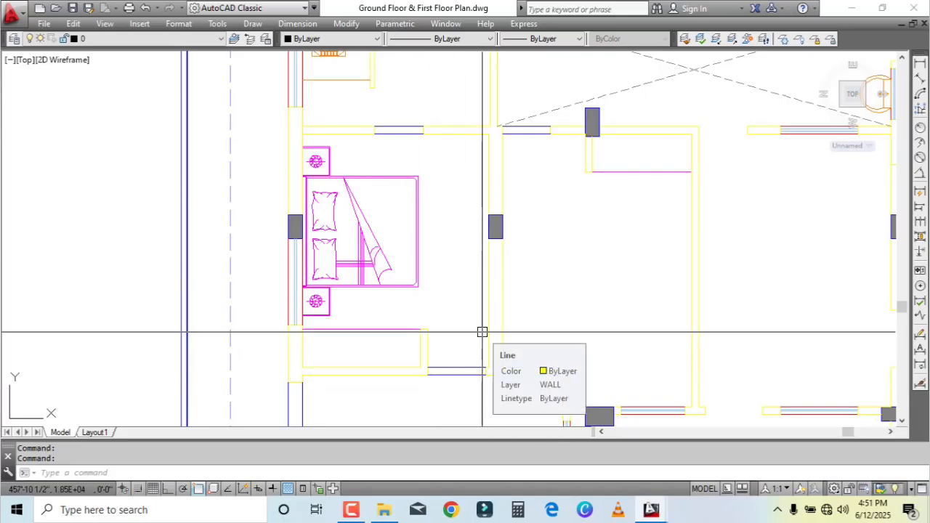
left_click(455, 198)
left_click(380, 233)
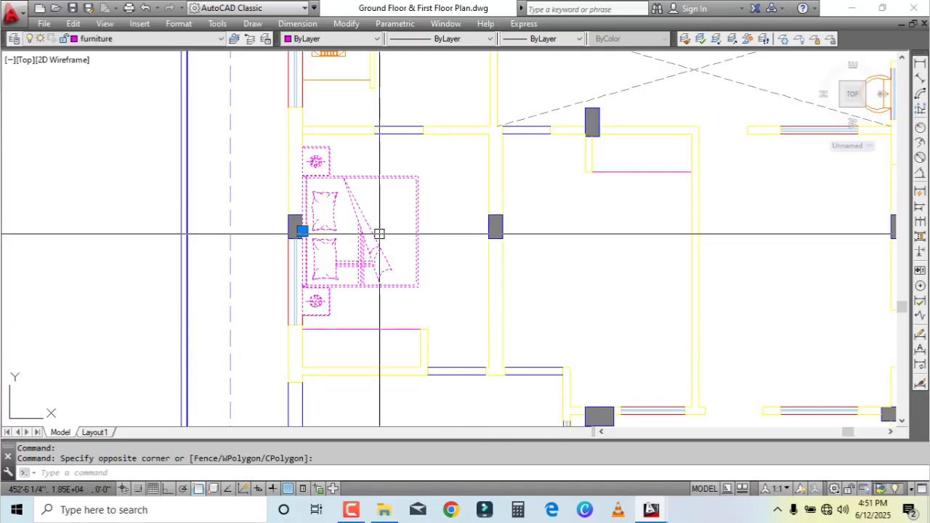
key("Escape")
scroll(433, 257, "down", 2)
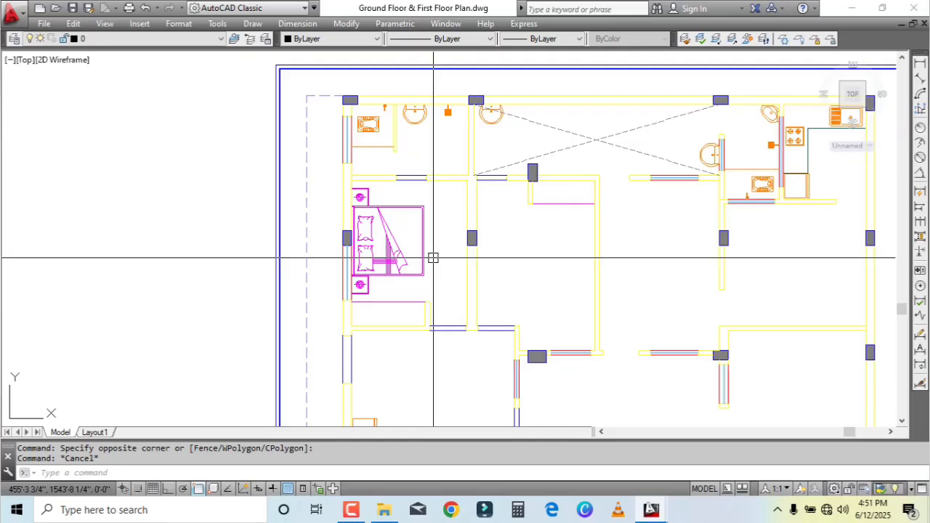
Step: Copy the bed block from the bedroom to the empty space above the upper-left corner of the plan
left_click(423, 240)
scroll(419, 294, "down", 2)
type("co")
key("space")
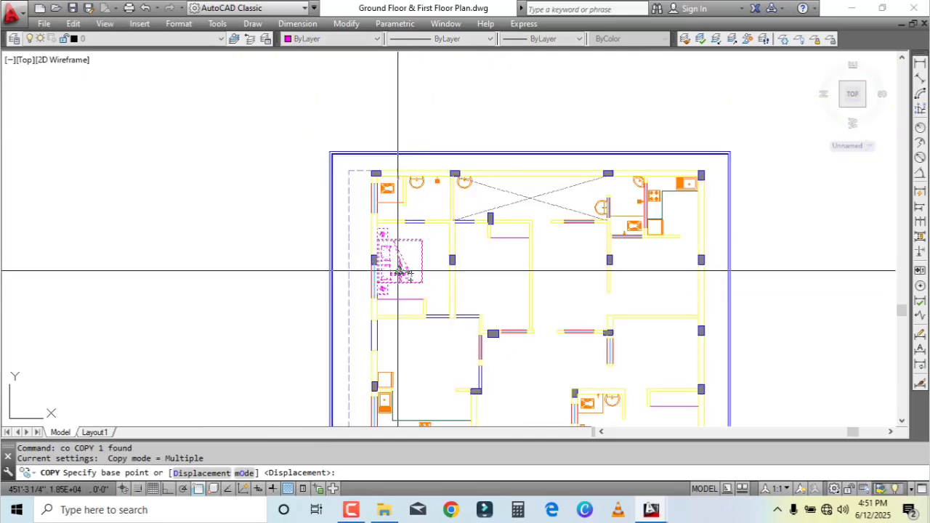
left_click(400, 278)
left_click(343, 53)
key("Escape")
scroll(405, 285, "up", 2)
Step: Create a new layer named hidden furniture with colour 25
type("l")
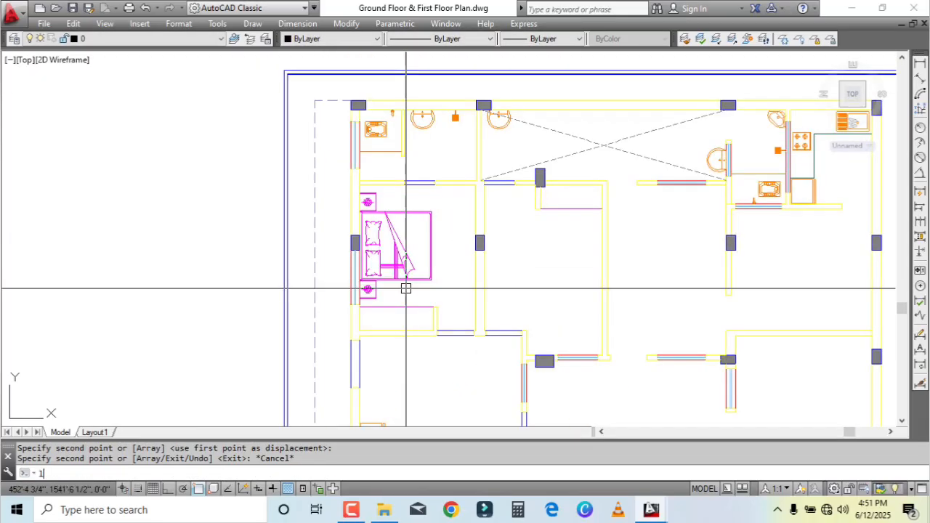
type("a")
key("Return")
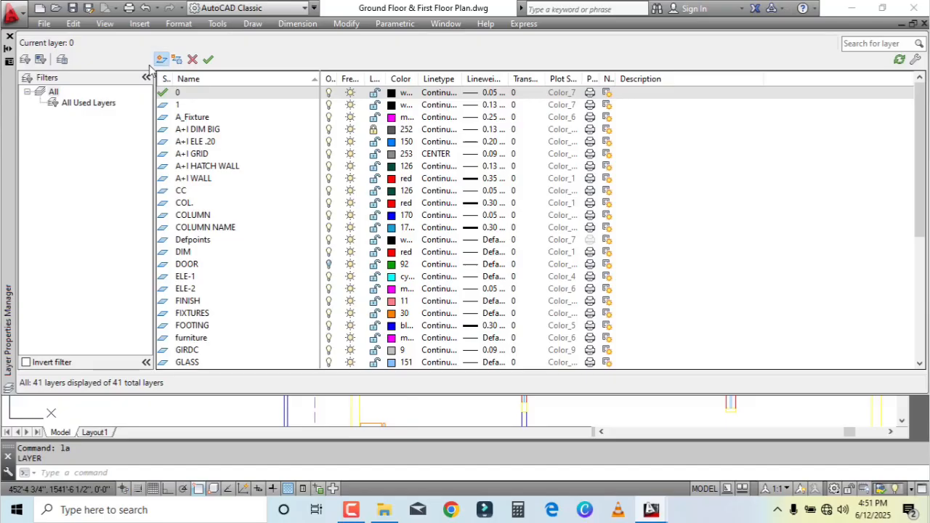
left_click(162, 59)
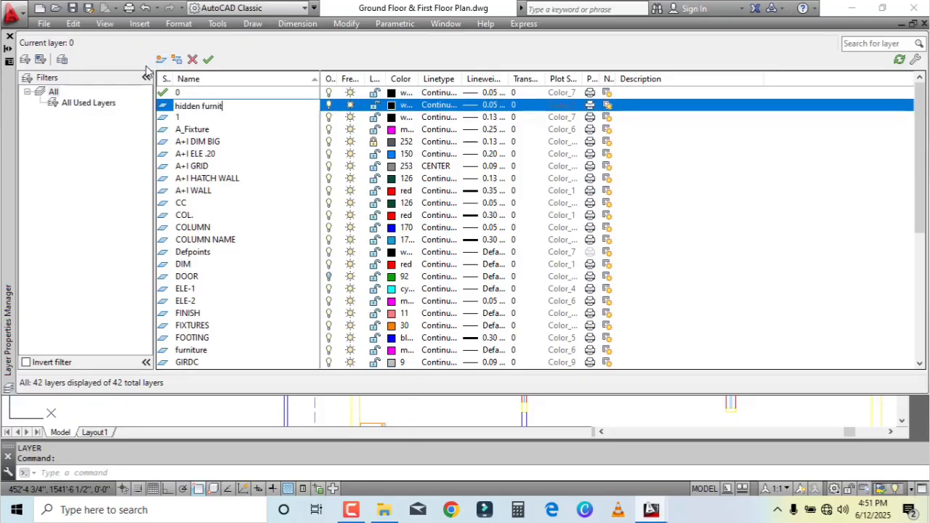
key("Return")
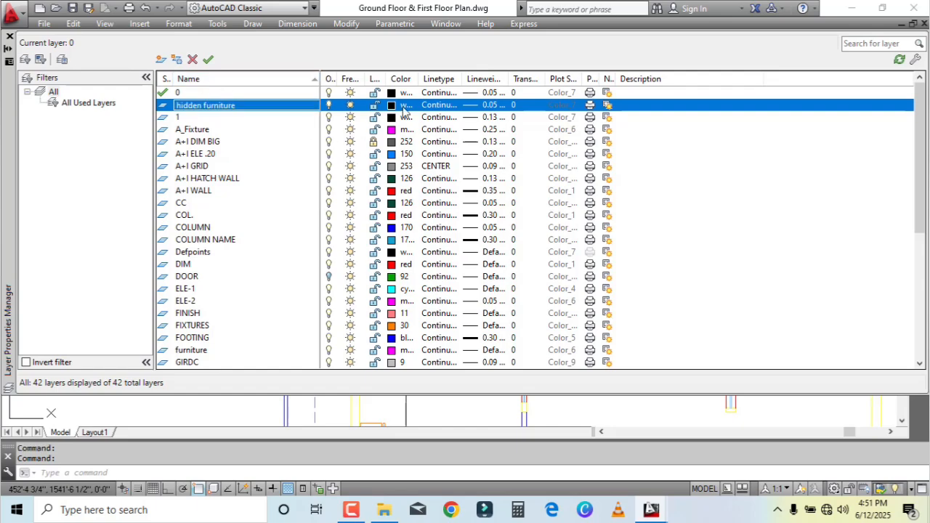
left_click(391, 105)
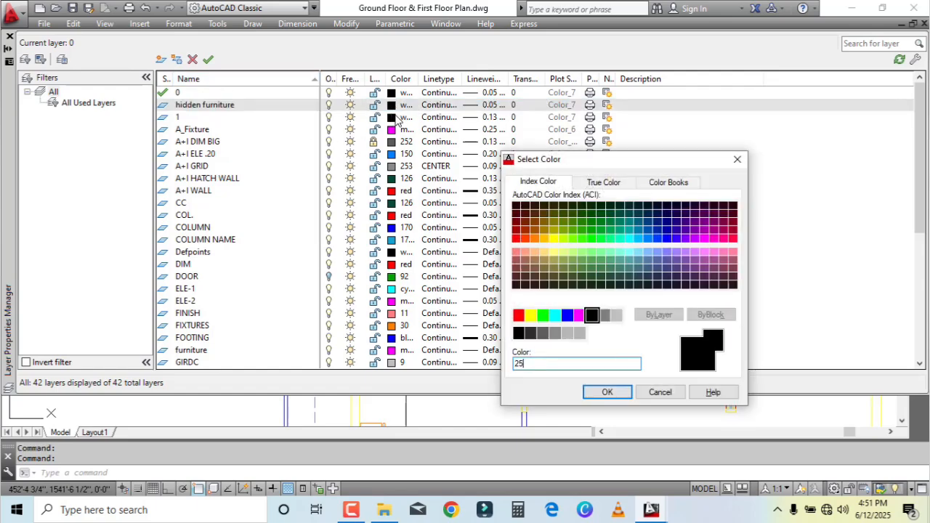
key("Return")
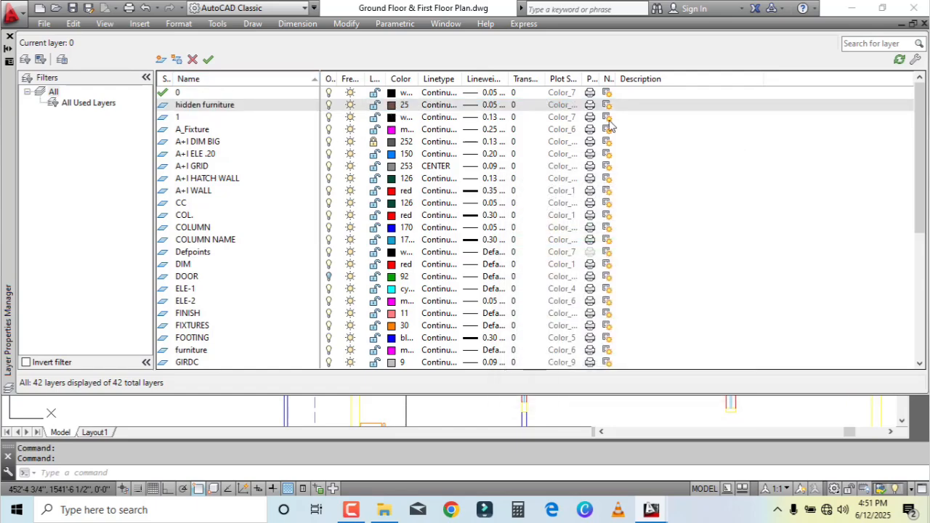
Step: Refresh the layer list and set the hidden furniture layer's linetype to HIDDEN
left_click(899, 61)
left_click(196, 113)
key("h")
key("h")
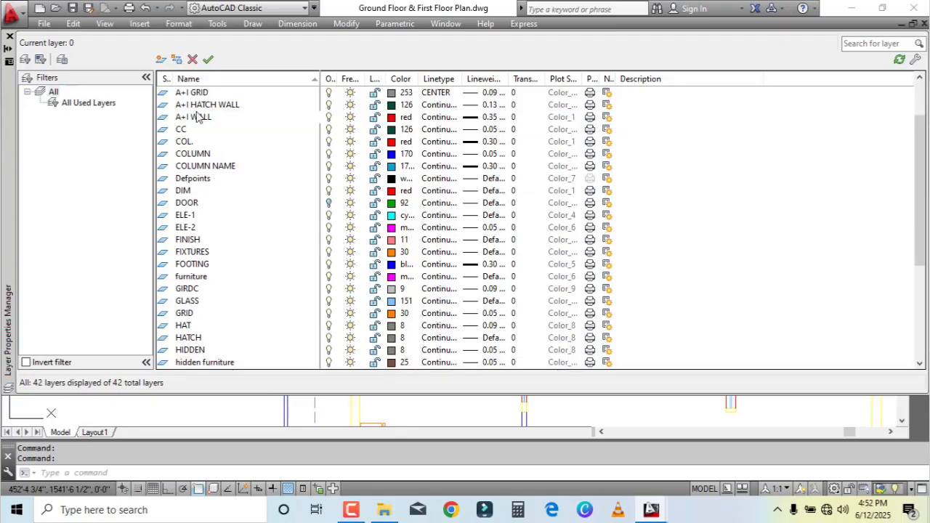
left_click(223, 362)
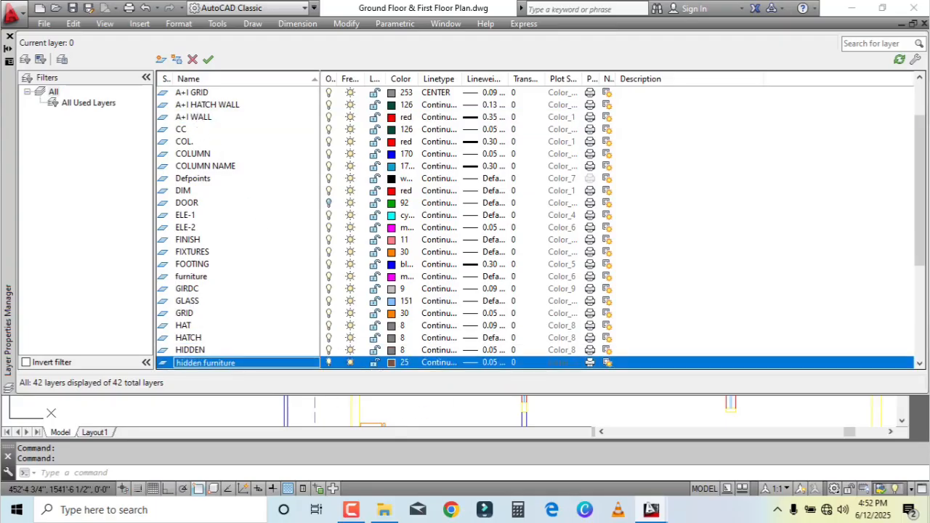
left_click(443, 363)
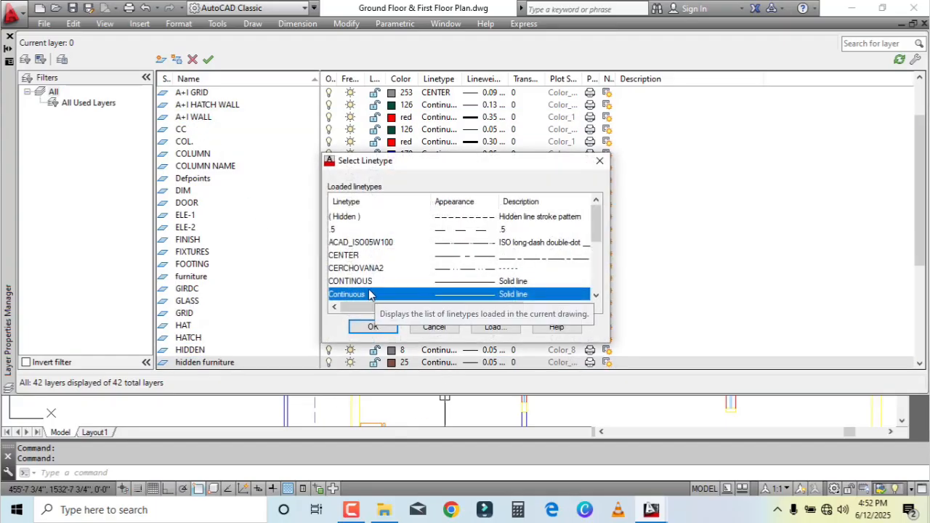
key("h")
left_click(373, 326)
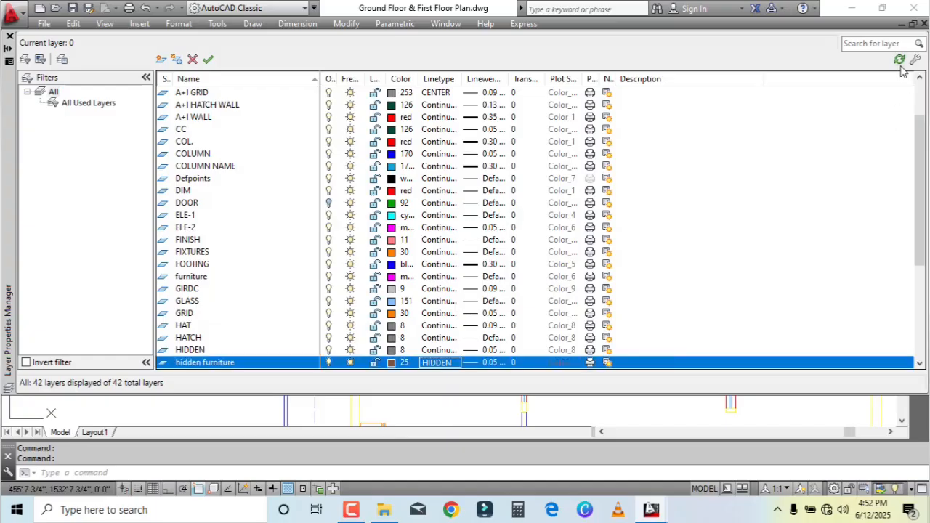
Step: Close the layer manager and assign the bedroom's bed block to the hidden furniture layer
left_click(9, 38)
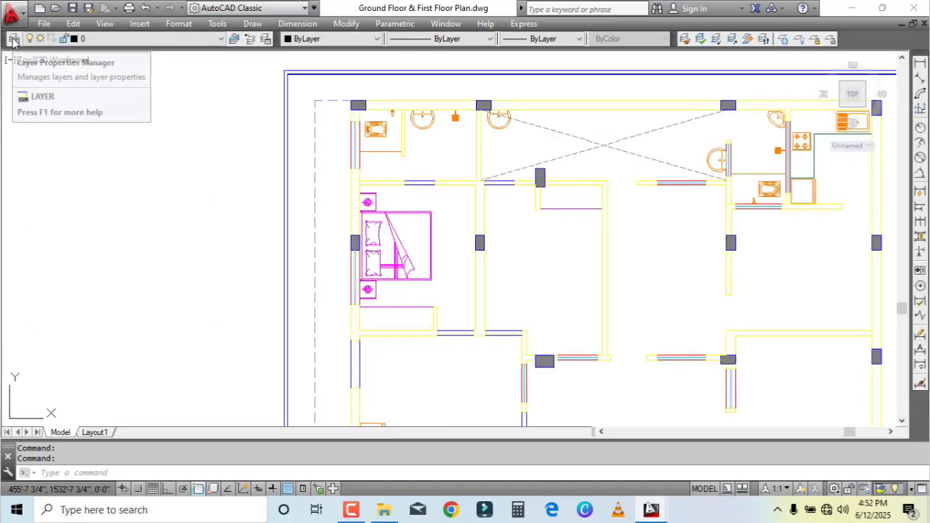
scroll(432, 247, "up", 3)
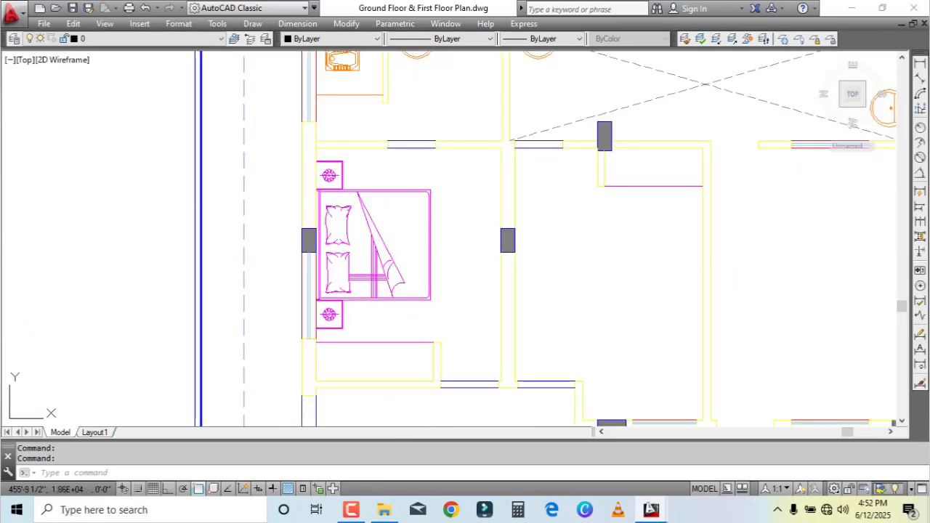
left_click(453, 257)
left_click(411, 237)
left_click(138, 43)
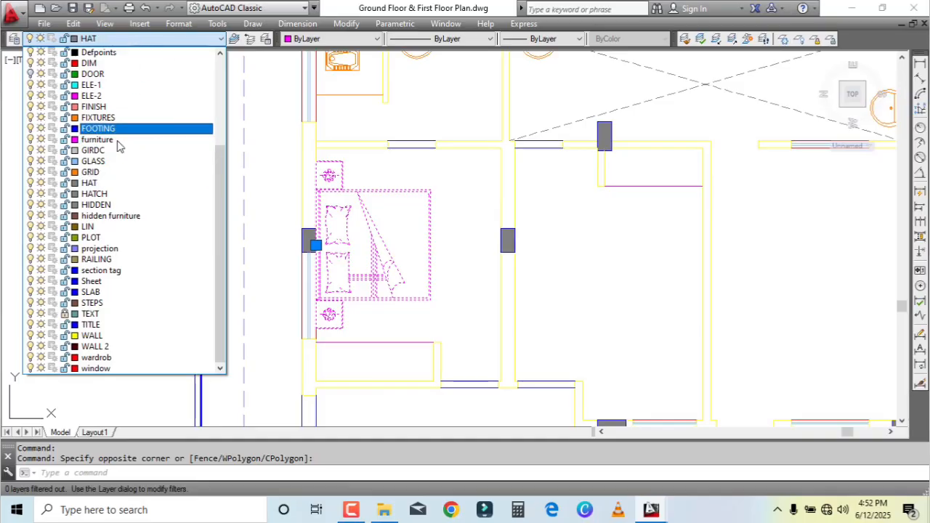
left_click(106, 217)
key("Escape")
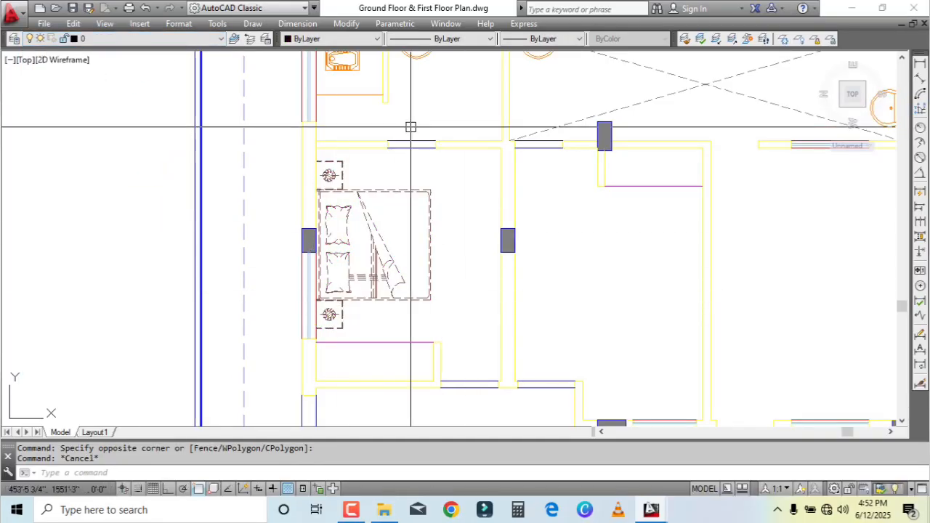
Step: Lock the hidden furniture layer by picking the dashed bed block in the bedroom
middle_click_drag(253, 168, 245, 162)
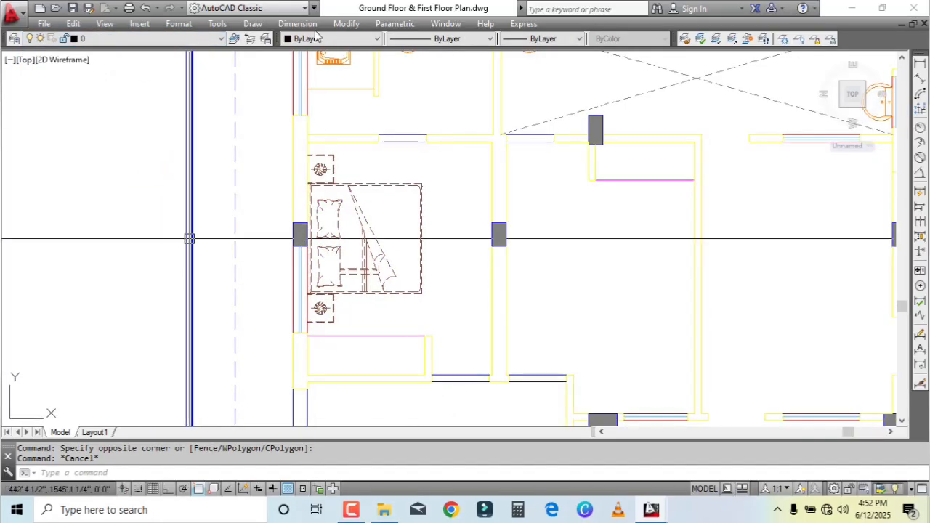
scroll(438, 264, "up", 2)
scroll(440, 228, "down", 4)
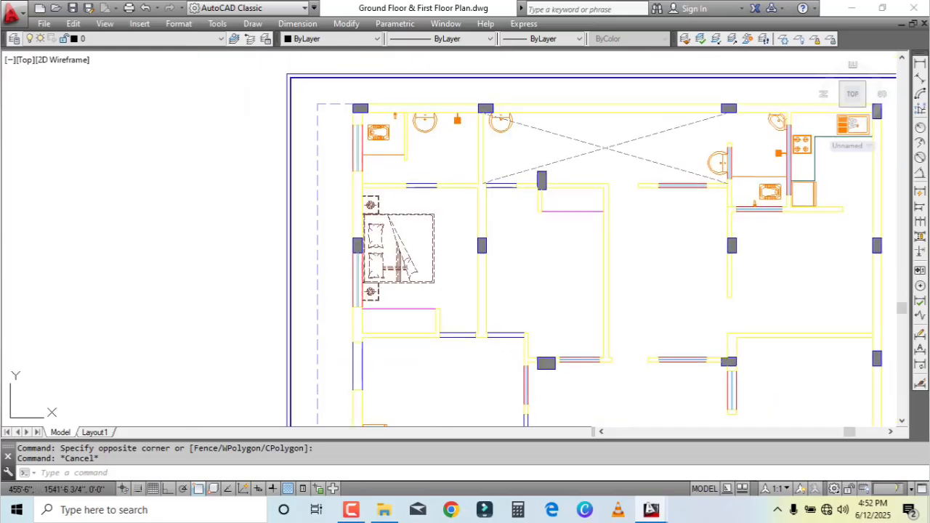
scroll(418, 270, "up", 3)
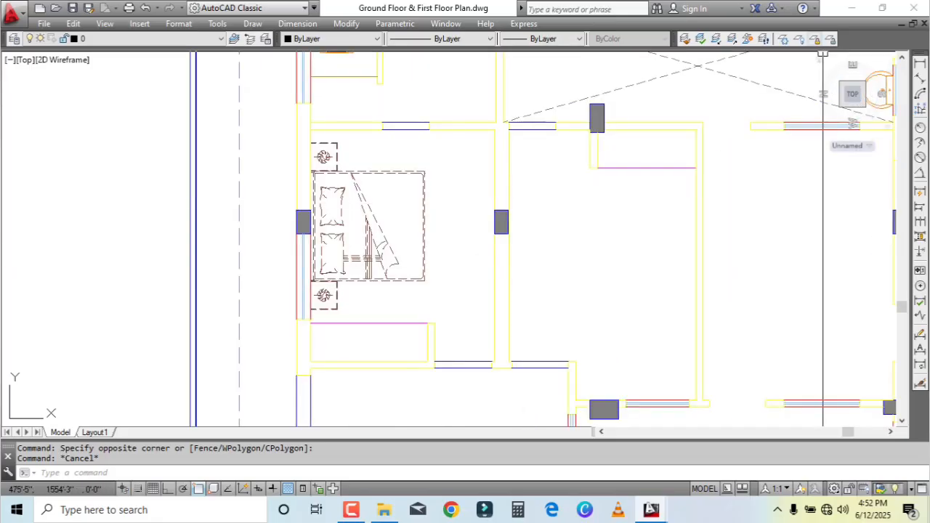
left_click(814, 38)
left_click(375, 282)
scroll(421, 266, "down", 4)
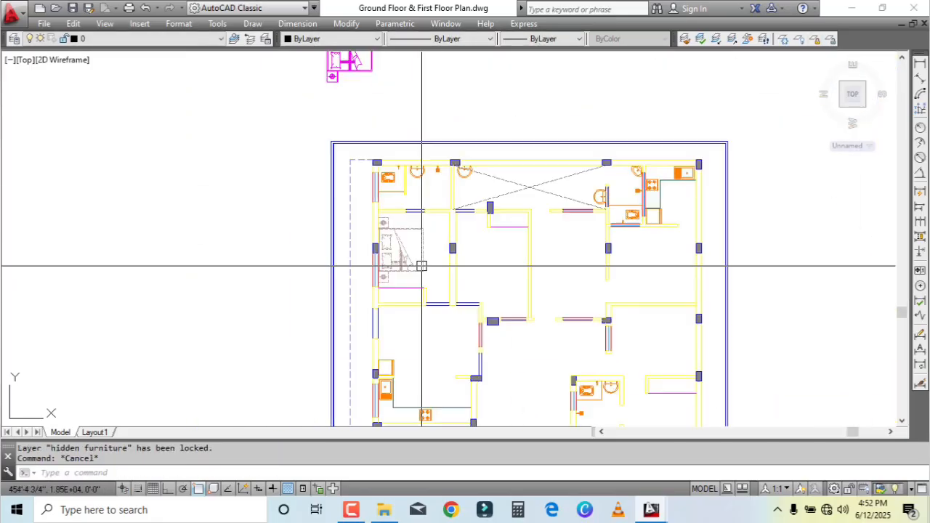
scroll(421, 266, "up", 4)
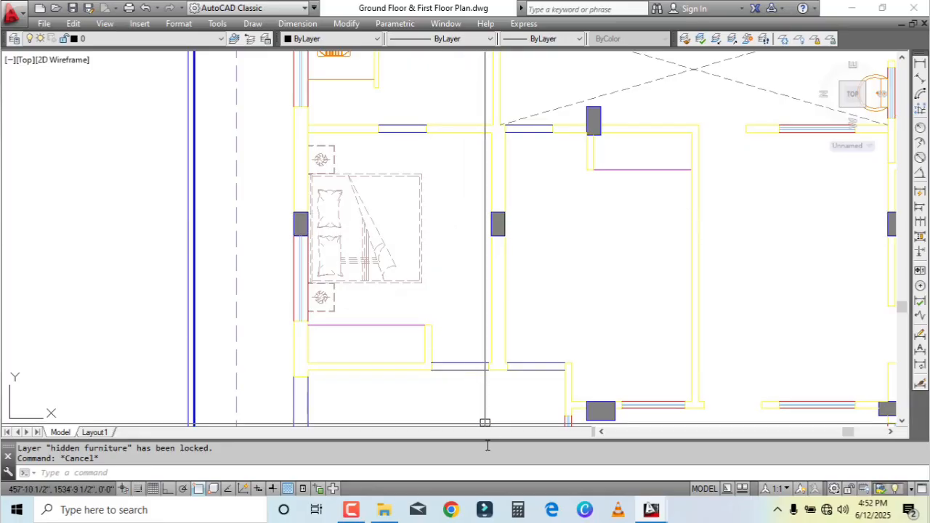
left_click(354, 512)
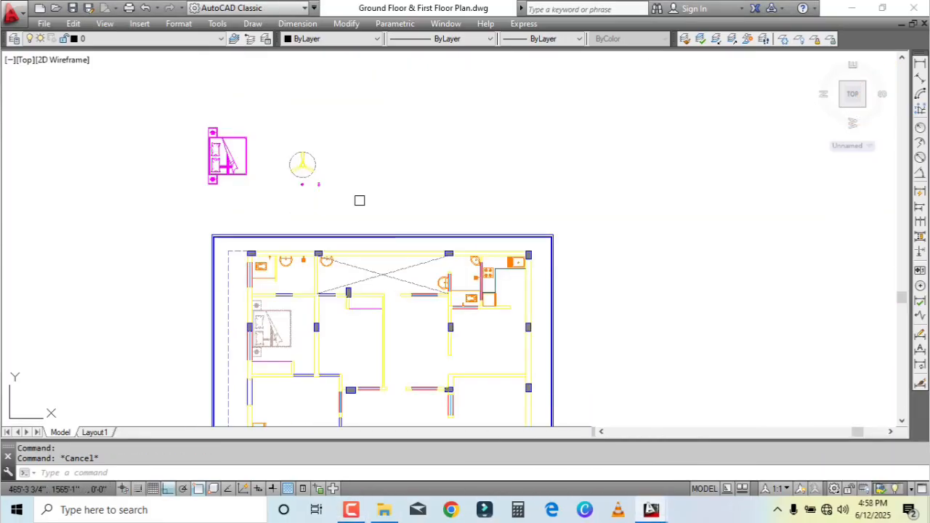
Step: Move the ceiling fan block from above the plan into the bedroom, beside the foot of the bed
scroll(359, 199, "up", 6)
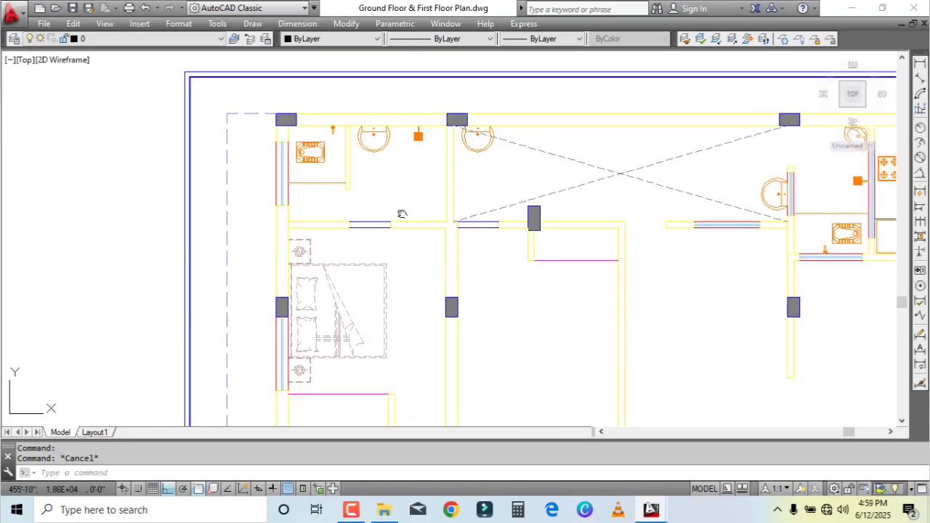
scroll(429, 283, "up", 2)
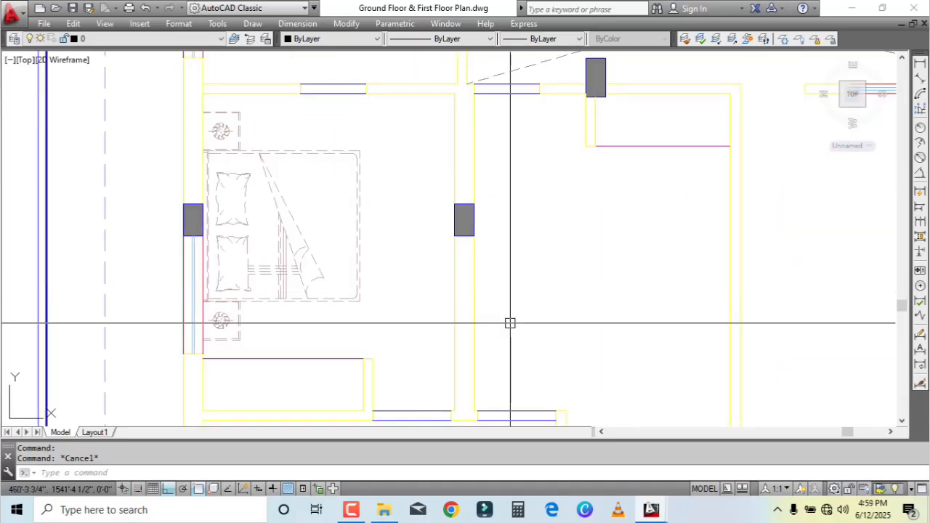
scroll(510, 323, "down", 6)
scroll(452, 90, "up", 7)
left_click(394, 94)
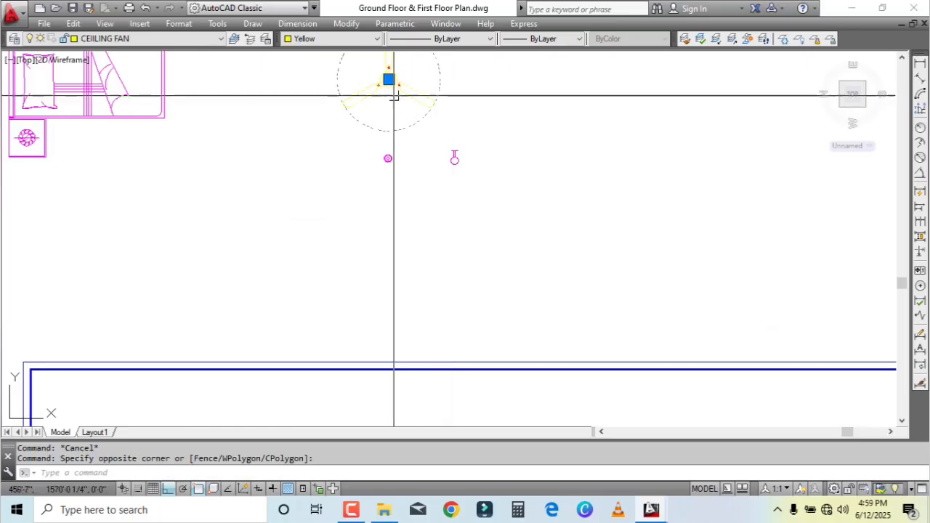
left_click(389, 79)
scroll(389, 79, "down", 6)
scroll(426, 167, "up", 6)
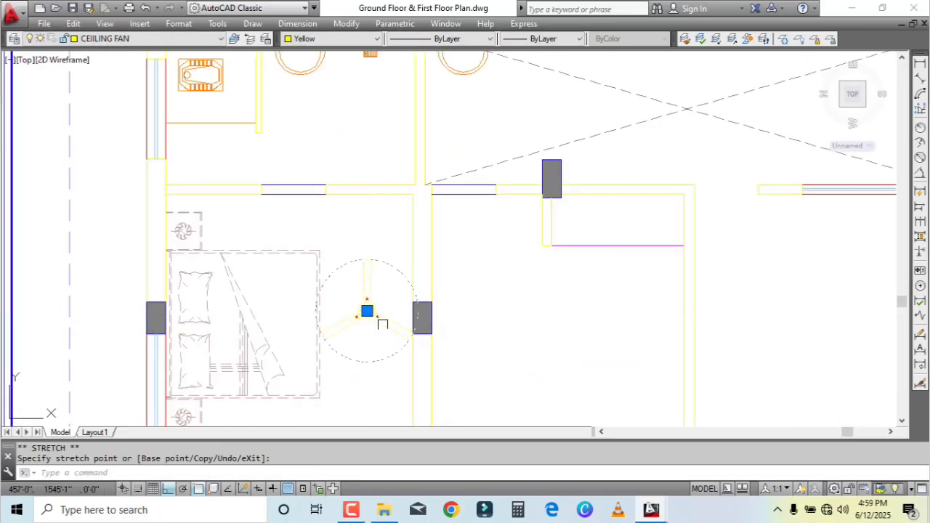
key("Escape")
Step: Move the ceiling fan horizontally out of the bedroom into the adjoining room on its right
middle_click_drag(386, 334, 446, 221)
left_click(452, 268)
left_click(431, 212)
left_click(427, 198)
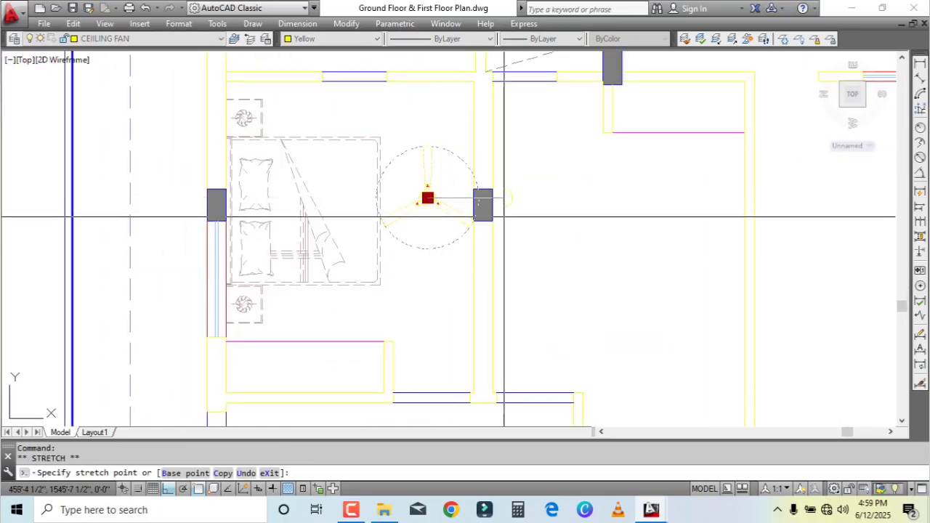
left_click(577, 197)
key("Escape")
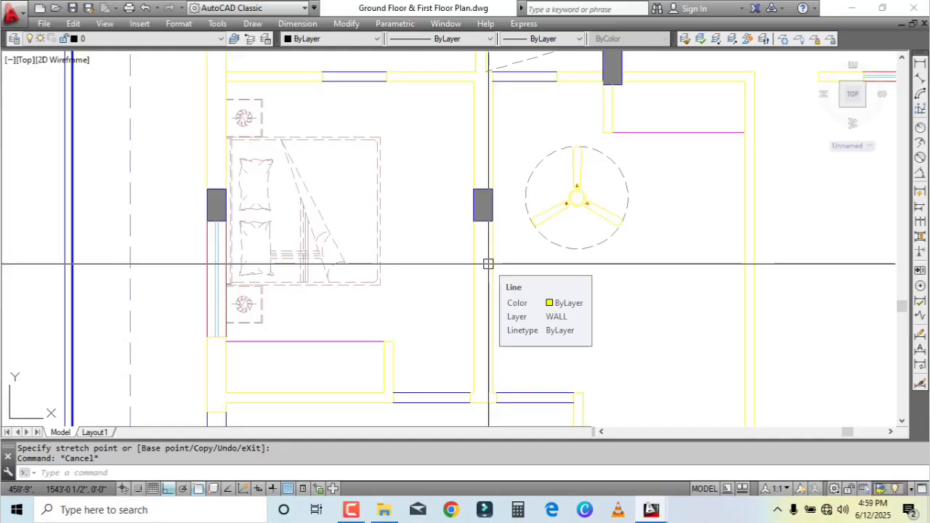
Step: Draw a diagonal line from the bedroom's upper-left inner corner to the right end of its lower door opening
type("l")
key("Return")
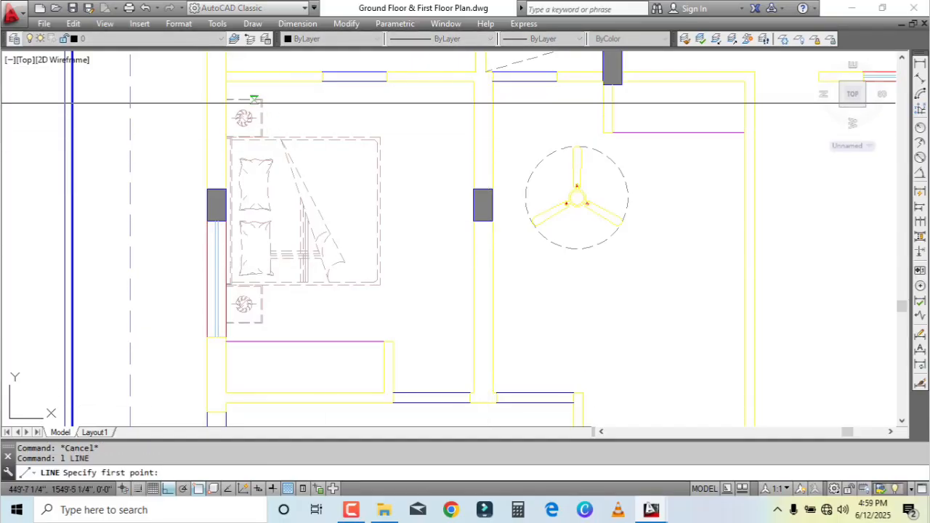
left_click(226, 80)
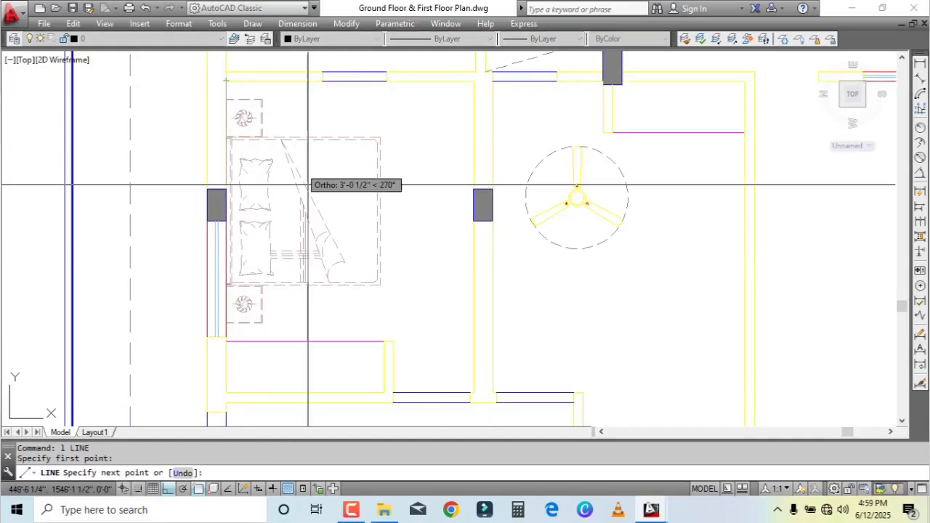
left_click(470, 393)
key("Escape")
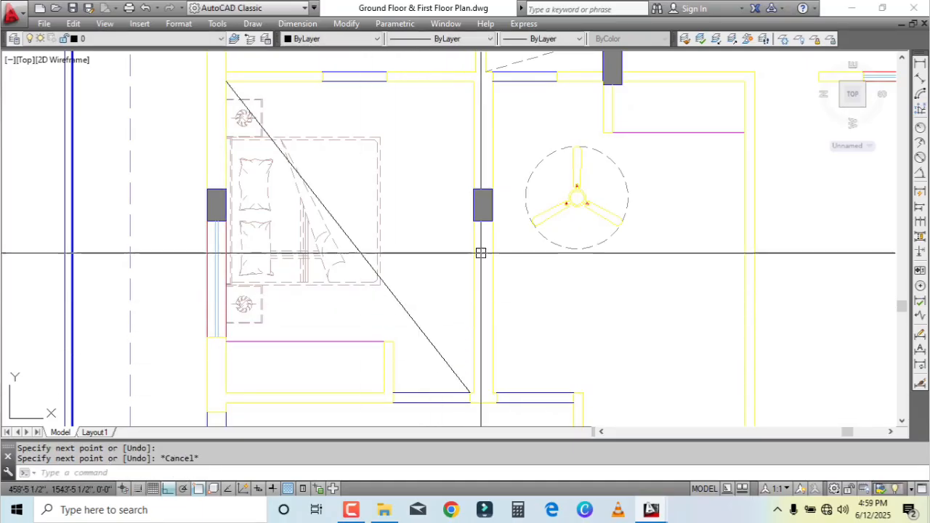
left_click(398, 296)
key("Escape")
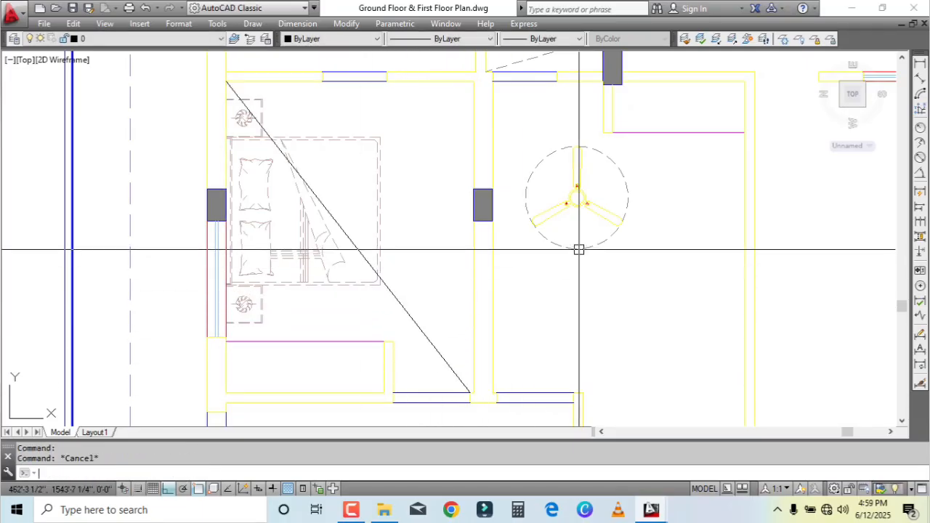
Step: Move the ceiling fan's centre onto the midpoint of the bedroom's diagonal line
left_click(577, 249)
left_click(459, 289)
left_click(386, 284)
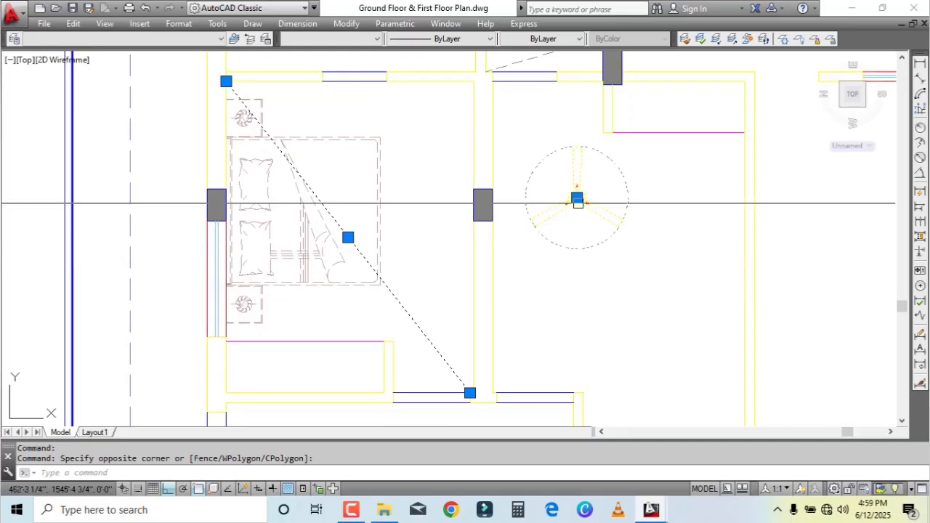
left_click(577, 198)
scroll(430, 237, "up", 2)
left_click(221, 234)
key("Escape")
scroll(411, 254, "down", 3)
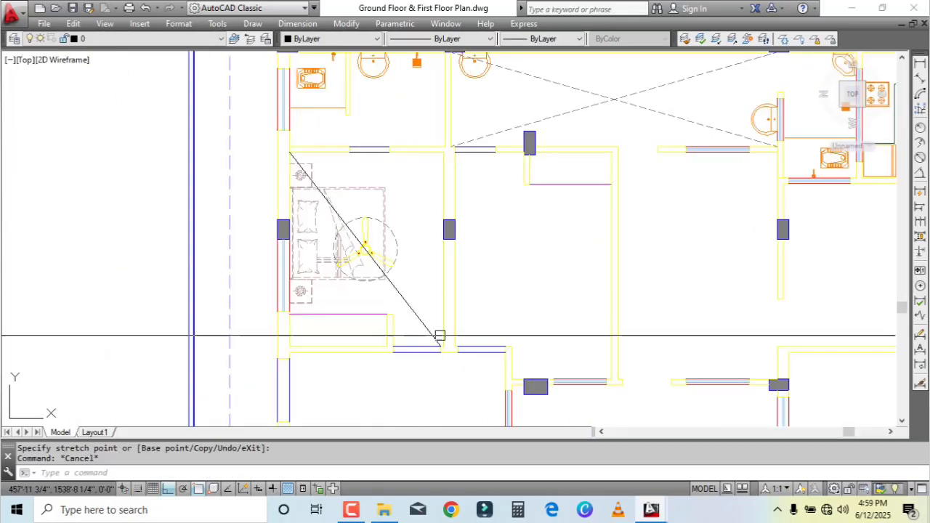
Step: Draw a second diagonal between the bedroom's upper-right inner corner and the left end of the wardrobe's front line
scroll(438, 335, "up", 1)
middle_click_drag(404, 305, 440, 329)
scroll(443, 338, "down", 2)
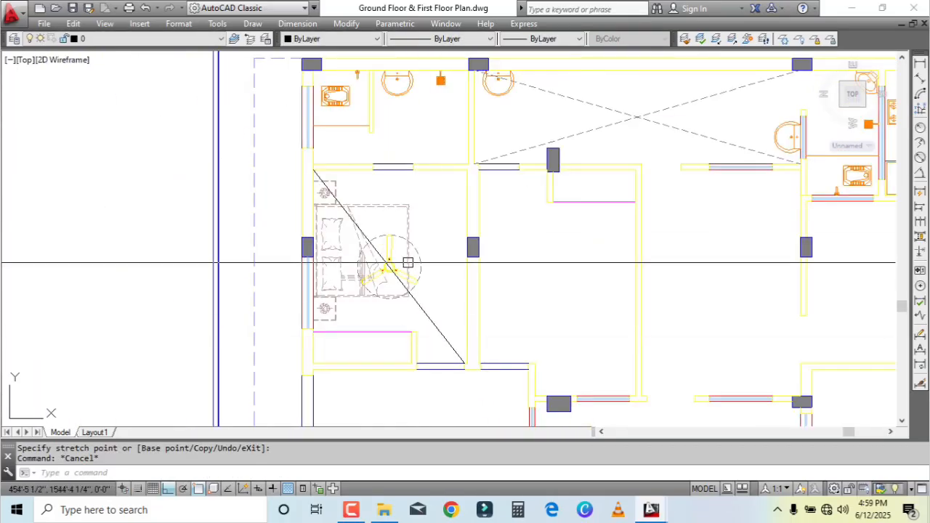
scroll(407, 262, "up", 2)
middle_click_drag(407, 262, 376, 212)
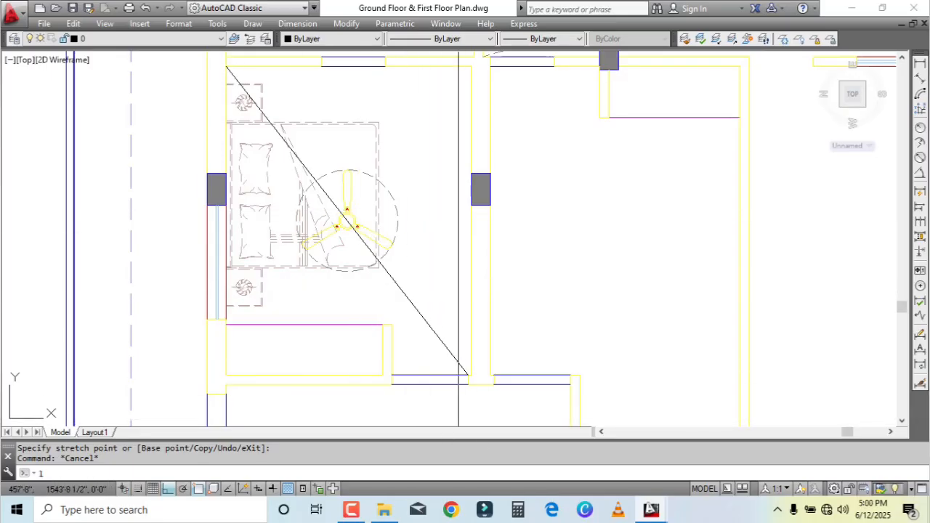
key("Return")
left_click(383, 324)
scroll(245, 334, "up", 2)
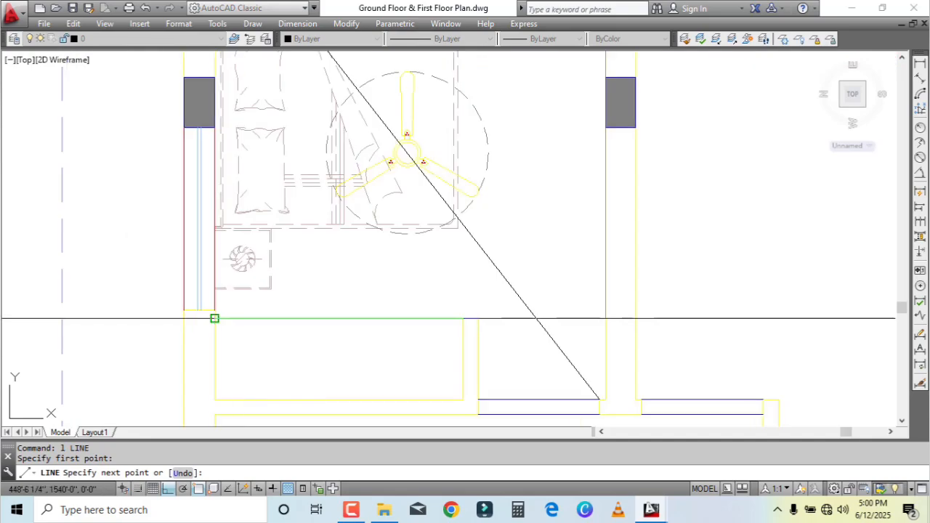
left_click(215, 319)
scroll(366, 344, "down", 3)
key("Escape")
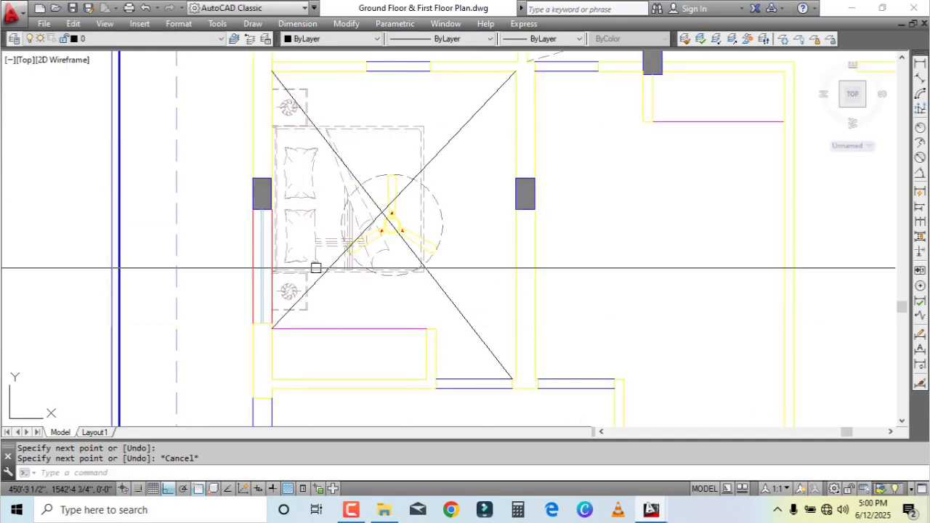
Step: Move the ceiling fan's centre onto the midpoint of the second diagonal, which ends at the wardrobe
left_click(420, 169)
scroll(429, 210, "up", 3)
left_click(452, 186)
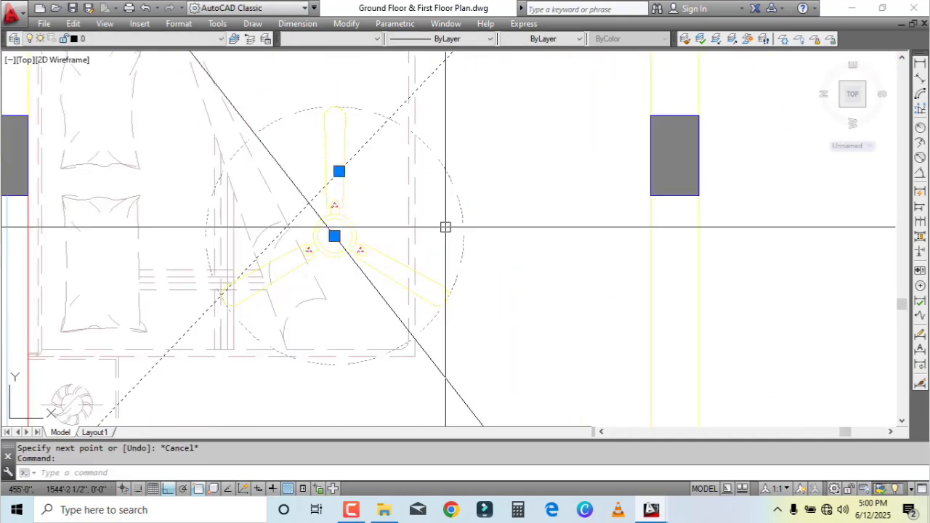
left_click(441, 229)
left_click(453, 250)
left_click(335, 237)
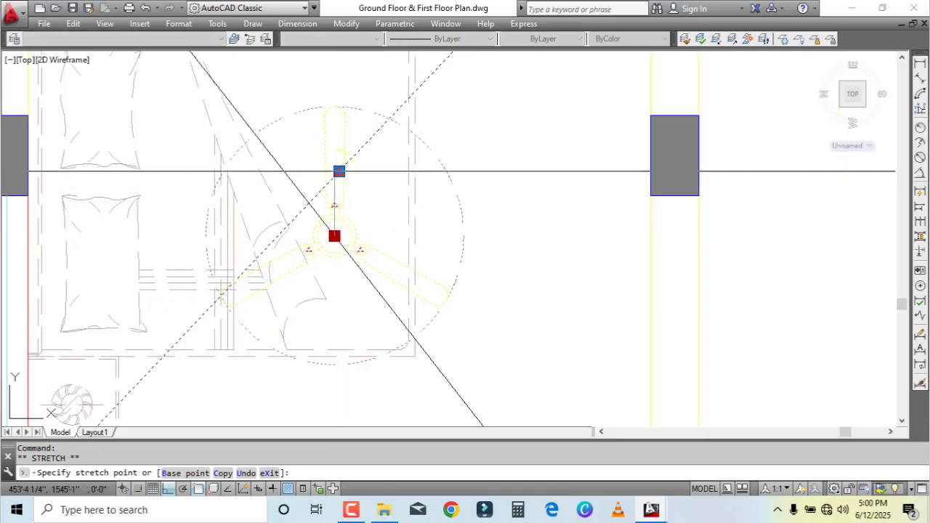
left_click(347, 176)
Step: Delete the first diagonal, which runs from the bedroom's upper-left corner to the lower door opening
scroll(421, 231, "down", 4)
left_click(432, 317)
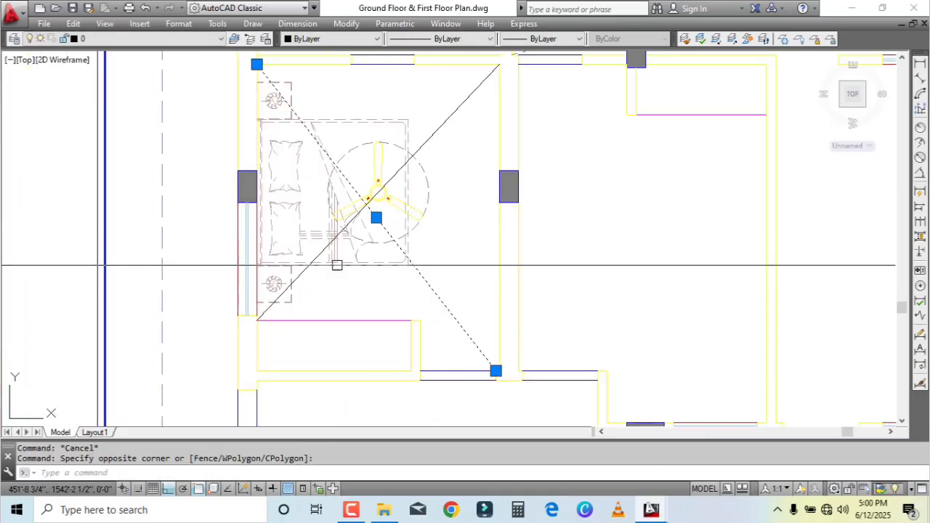
key("Escape")
left_click(438, 289)
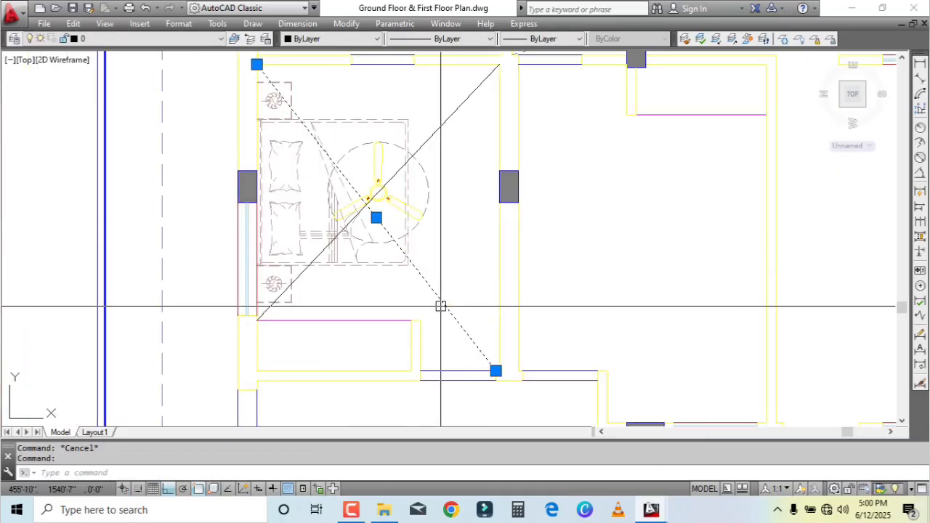
key("Delete")
left_click(426, 142)
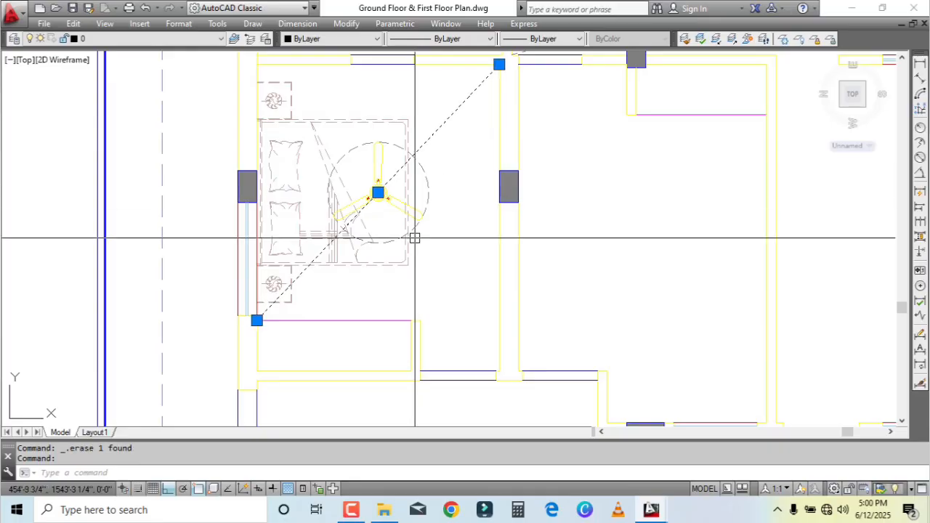
key("Escape")
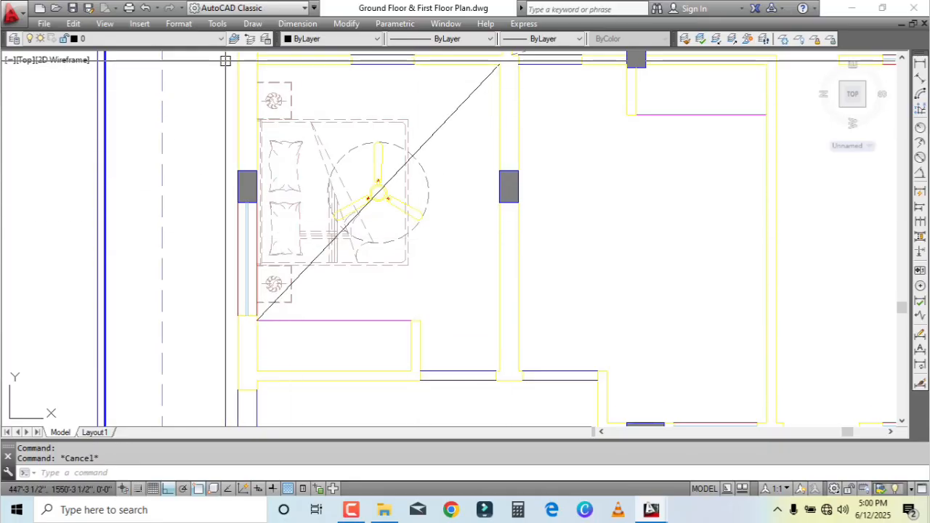
left_click(222, 61)
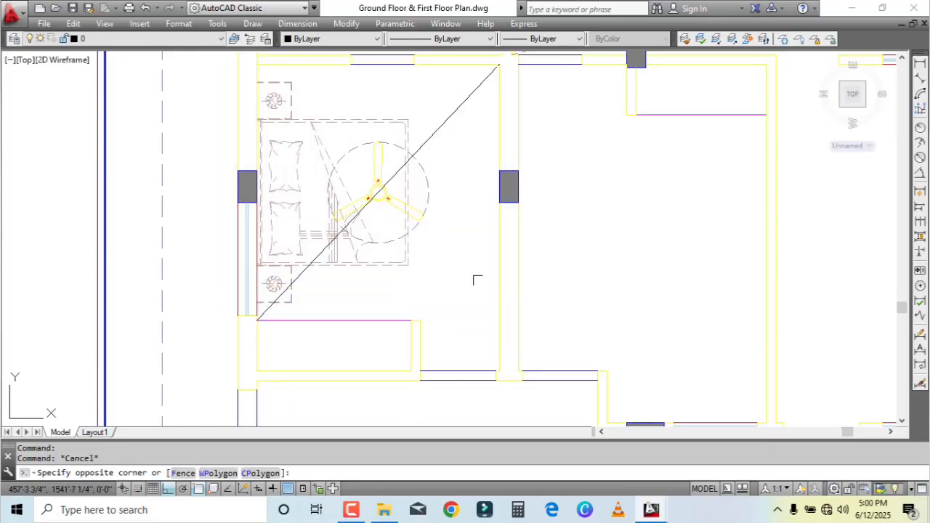
left_click(433, 318)
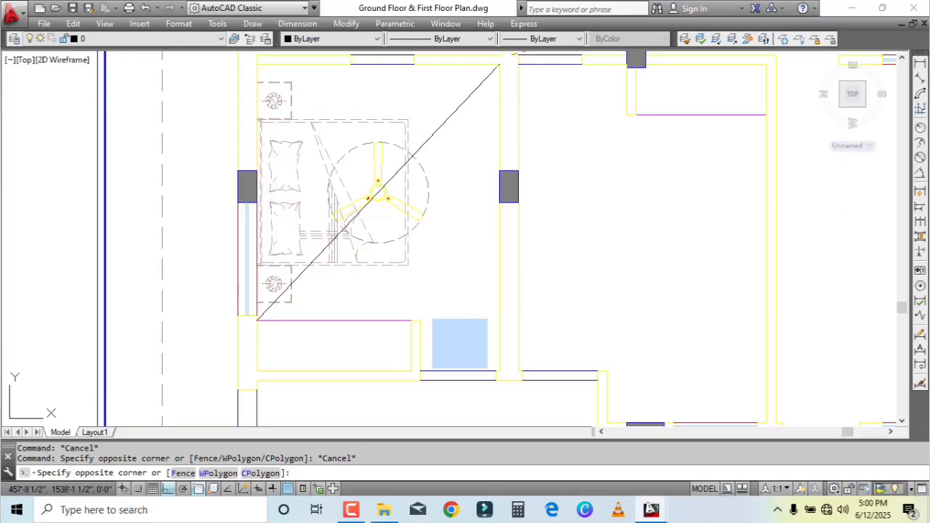
left_click(487, 368)
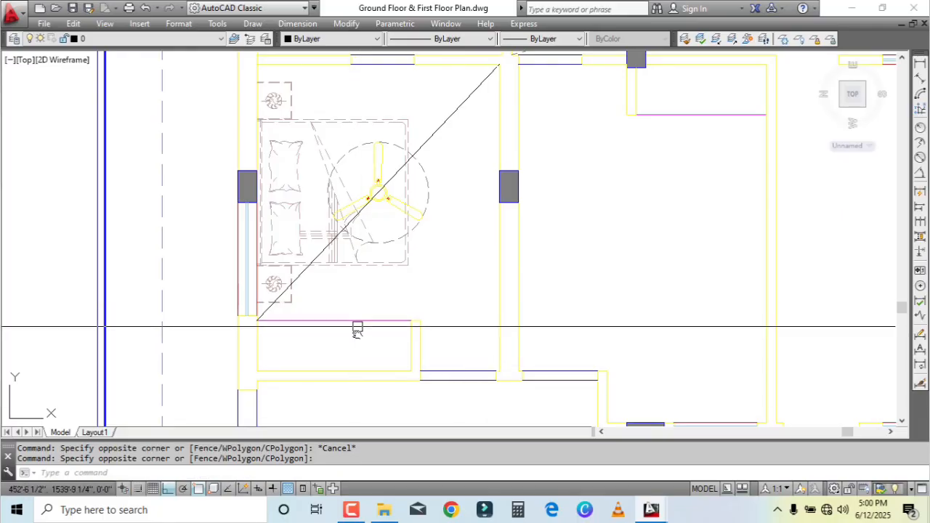
Step: Draw a vertical line from the bedroom wardrobe's front line to the upper wall's inner face and delete the diagonal through the fan
scroll(356, 337, "up", 3)
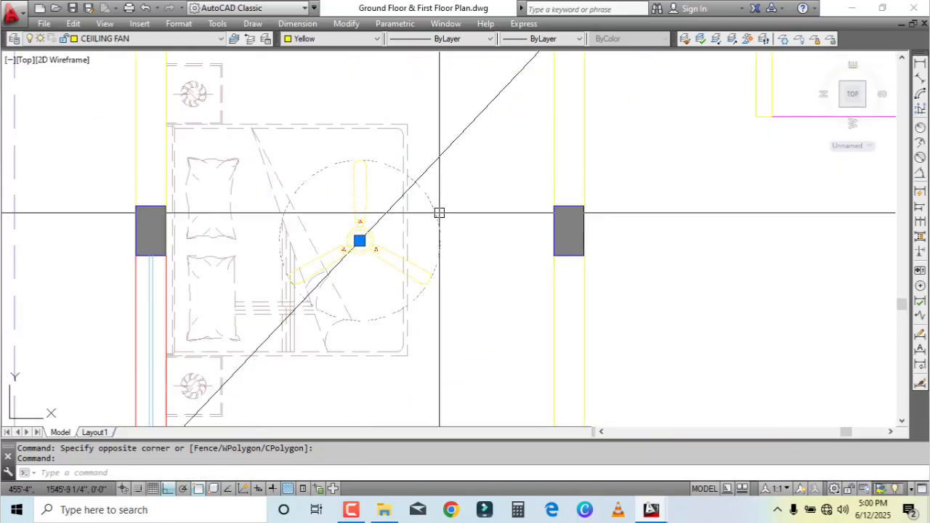
scroll(439, 211, "down", 3)
key("Escape")
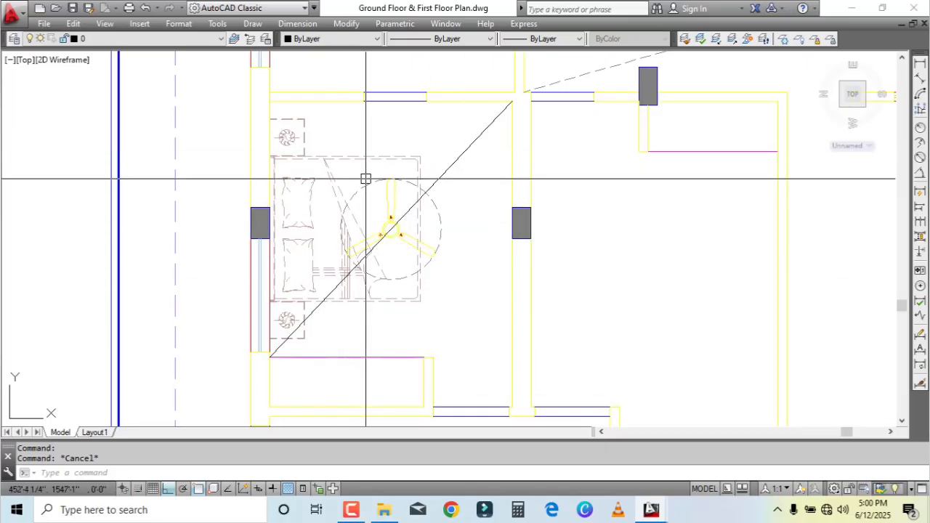
type("l")
key("Return")
left_click(346, 356)
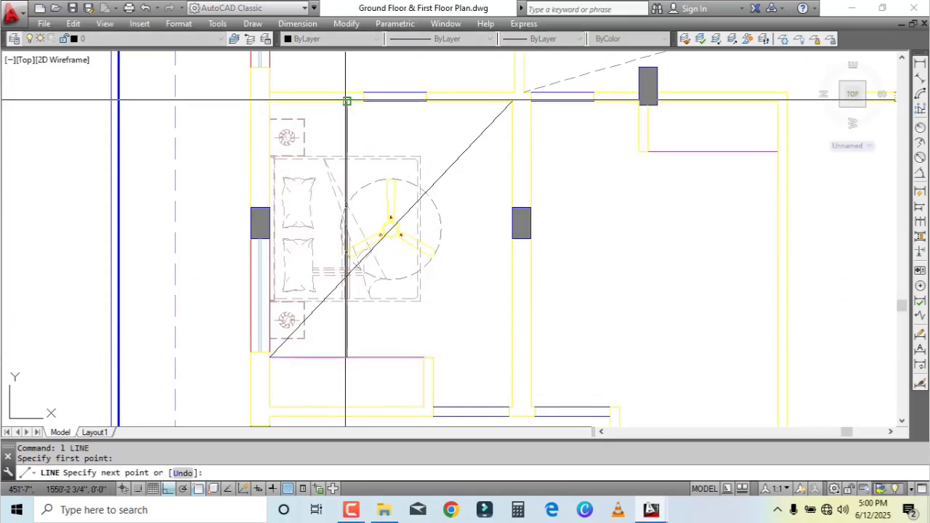
left_click(346, 100)
key("Return")
left_click(460, 154)
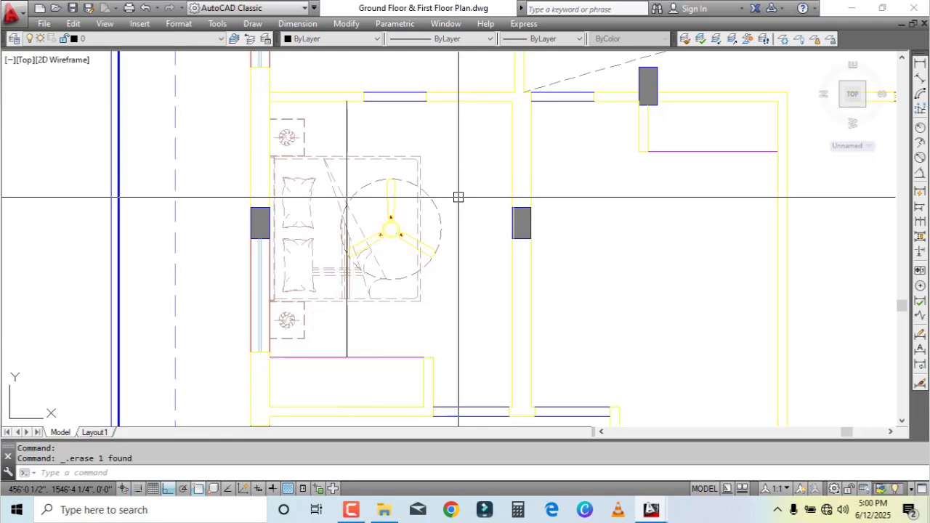
Step: Draw a horizontal line just above the wardrobe, spanning between the inner faces of the bedroom's left and right walls
type("l")
key("Return")
scroll(446, 298, "up", 2)
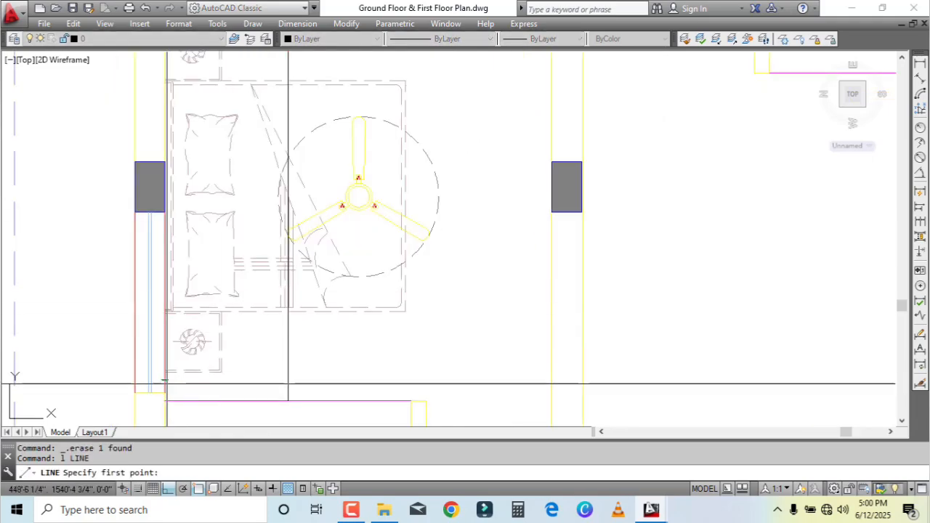
left_click(164, 373)
left_click(552, 373)
key("Escape")
left_click(504, 380)
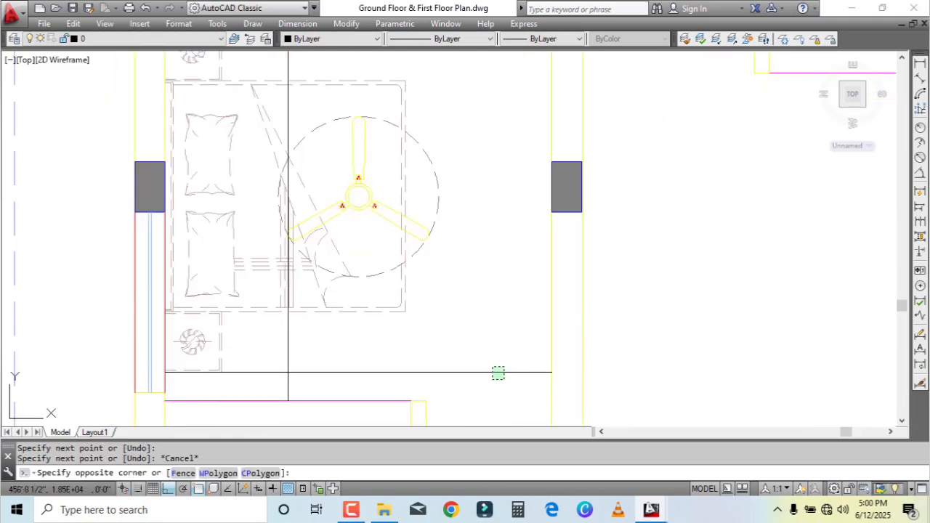
left_click(472, 338)
key("Return")
key("Escape")
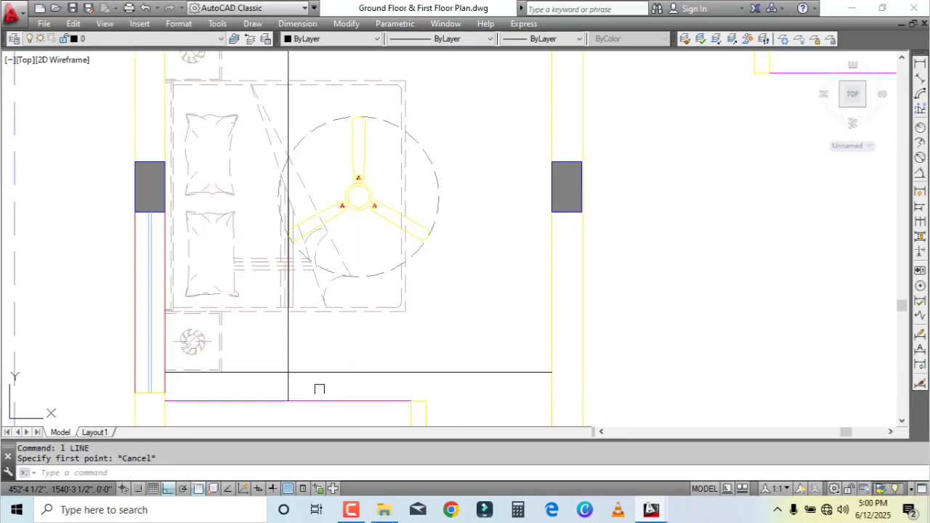
Step: Move the vertical line from its crossing with the horizontal line onto the horizontal line's midpoint
left_click(318, 389)
left_click(264, 390)
type("m")
key("Return")
left_click(287, 373)
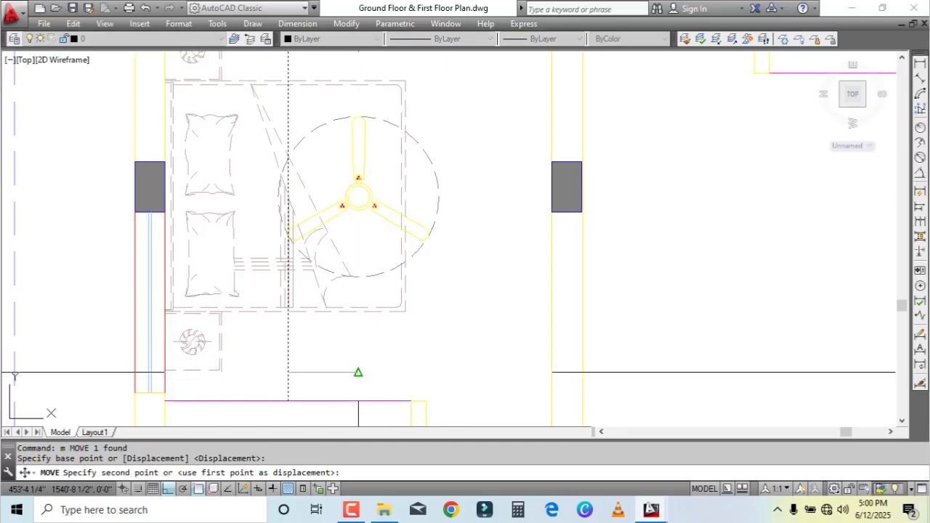
left_click(358, 372)
key("Escape")
Step: Move the horizontal line by its midpoint onto the ceiling fan's centre
left_click(441, 381)
left_click(408, 363)
key("Escape")
left_click(361, 324)
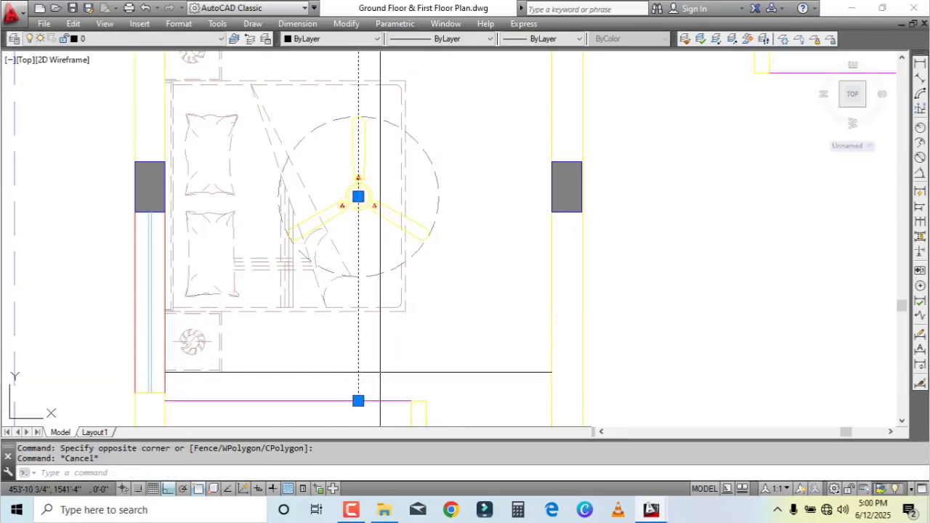
left_click(444, 362)
left_click(430, 384)
left_click(359, 371)
scroll(350, 215, "up", 4)
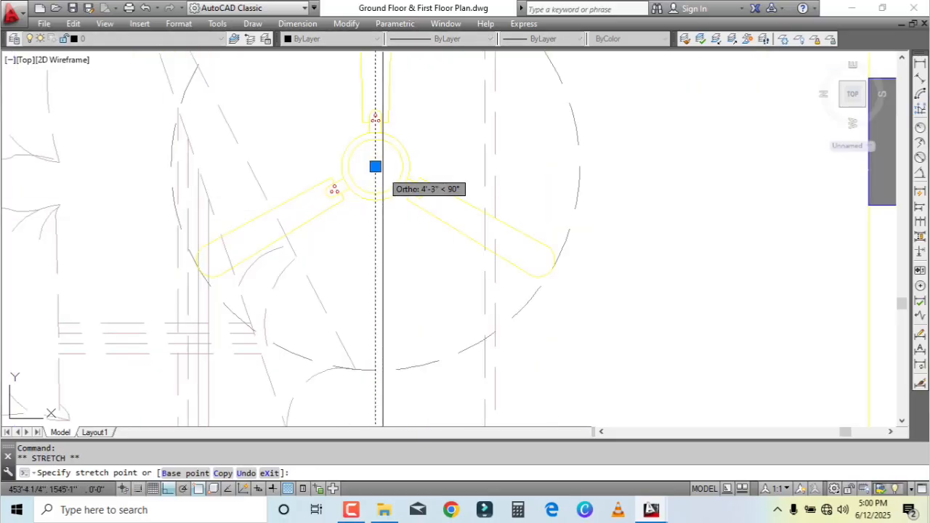
left_click(374, 167)
scroll(484, 281, "down", 6)
key("Escape")
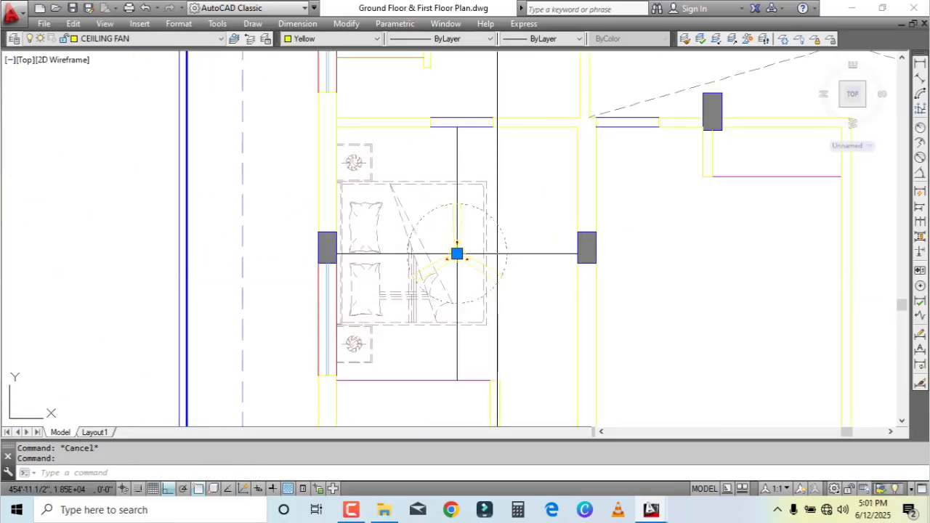
Step: Delete the ceiling fan and the vertical line through its centre
scroll(495, 279, "up", 4)
scroll(485, 266, "down", 4)
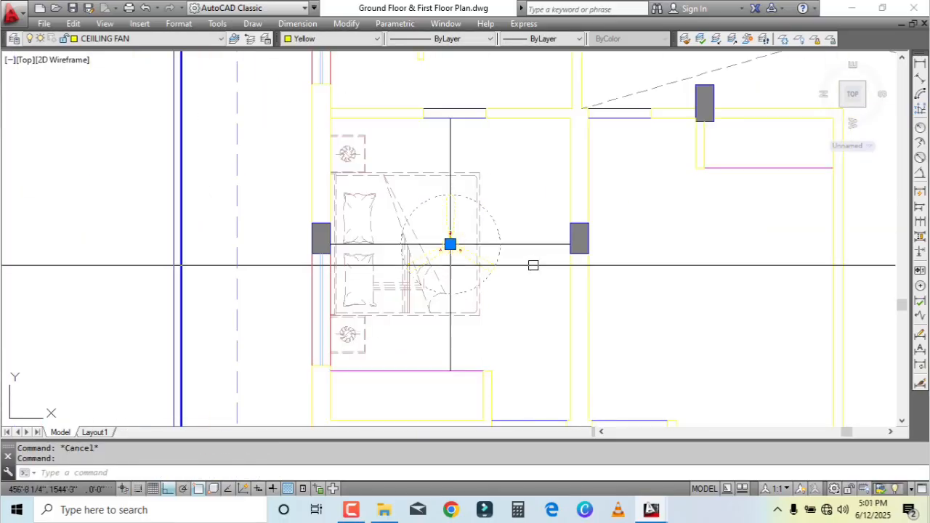
key("Delete")
left_click(430, 148)
key("Delete")
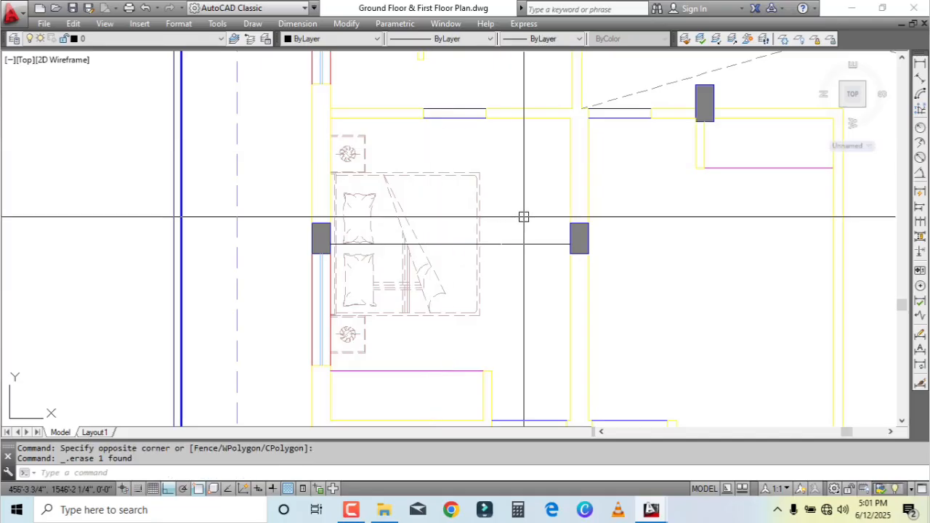
Step: Draw a diagonal from the bedroom's upper-right inner corner to the left end of the wardrobe's front line
type("l")
key("Return")
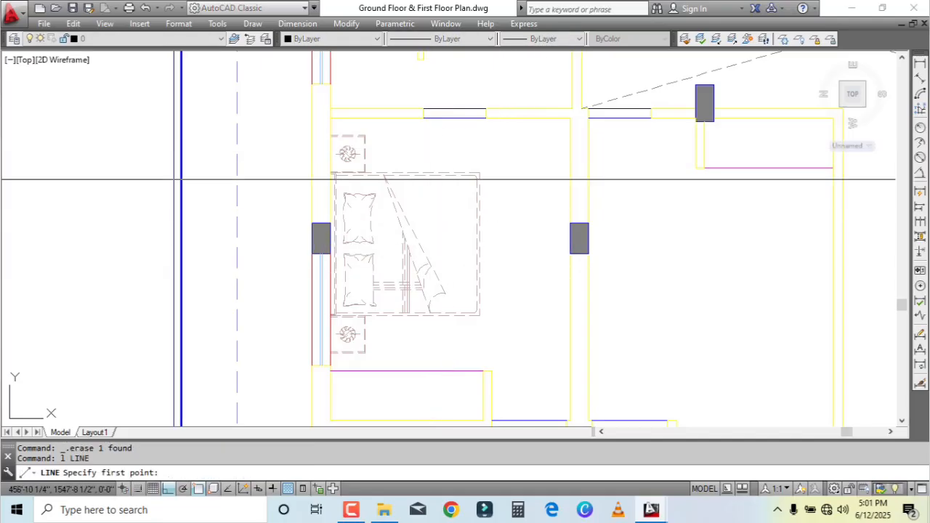
left_click(569, 116)
scroll(353, 355, "up", 2)
left_click(317, 380)
key("Escape")
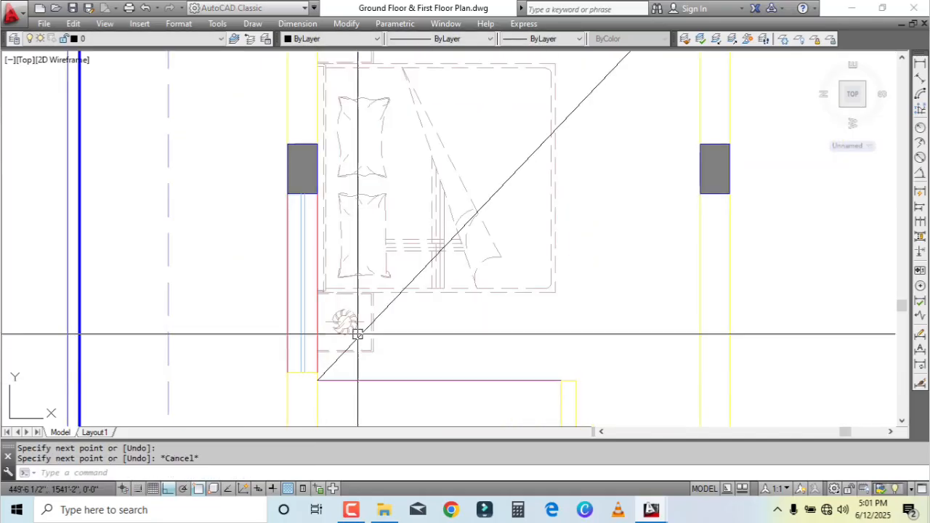
Step: Undo the new diagonal and the deletion of the ceiling fan and its centre lines
scroll(357, 332, "down", 2)
scroll(472, 247, "down", 4)
key("ctrl+z")
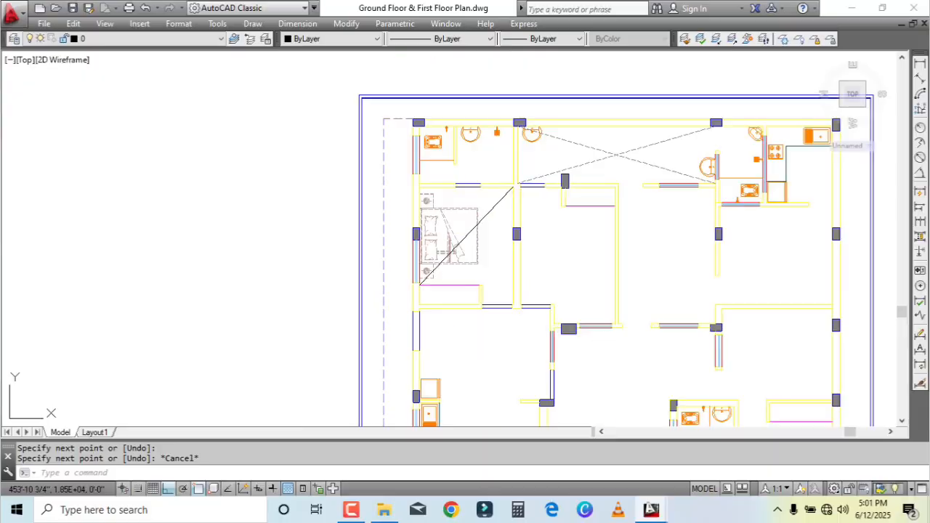
key("ctrl+z")
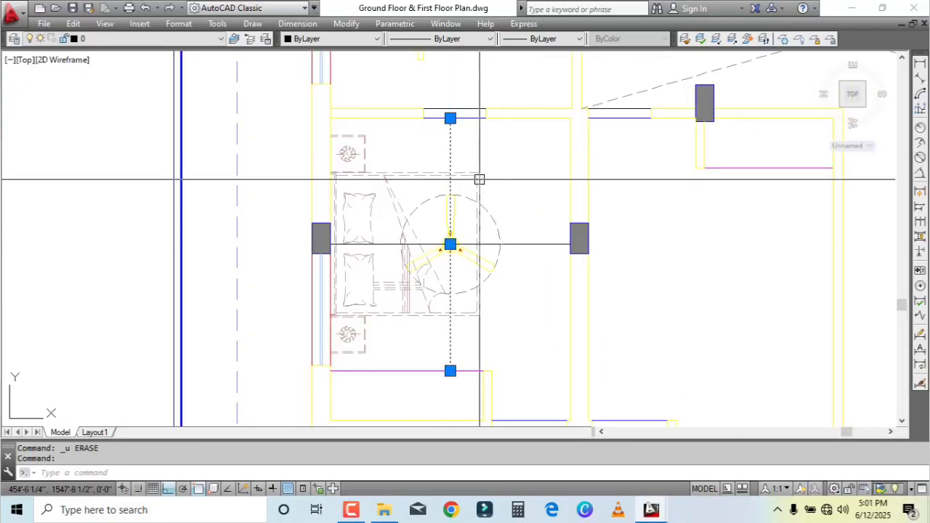
Step: Delete the vertical and horizontal lines crossing at the fan's centre, keeping the ceiling fan
key("Delete")
left_click(532, 213)
left_click(517, 259)
key("Delete")
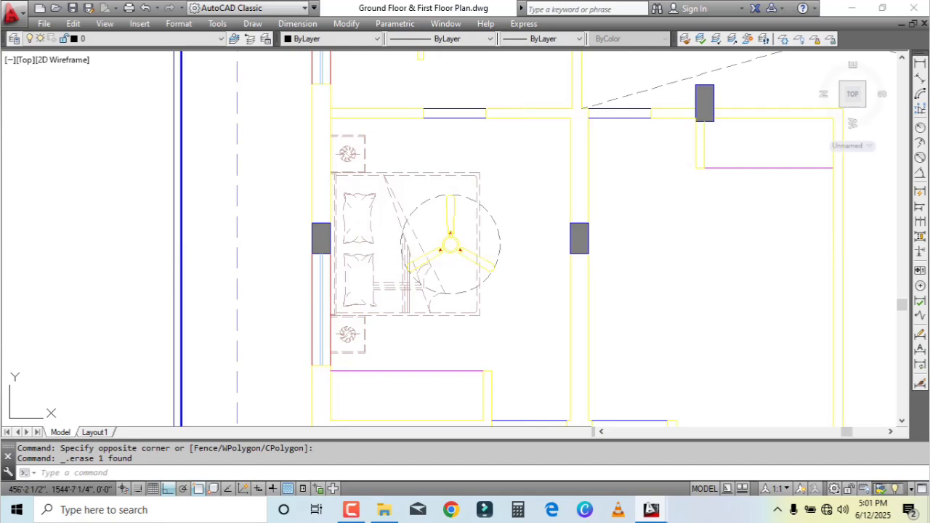
Step: Draw a line between the bedroom's upper-right inner corner and the left end of the wardrobe's front line, passing through the fan
type("l")
key("Return")
left_click(330, 371)
key("Escape")
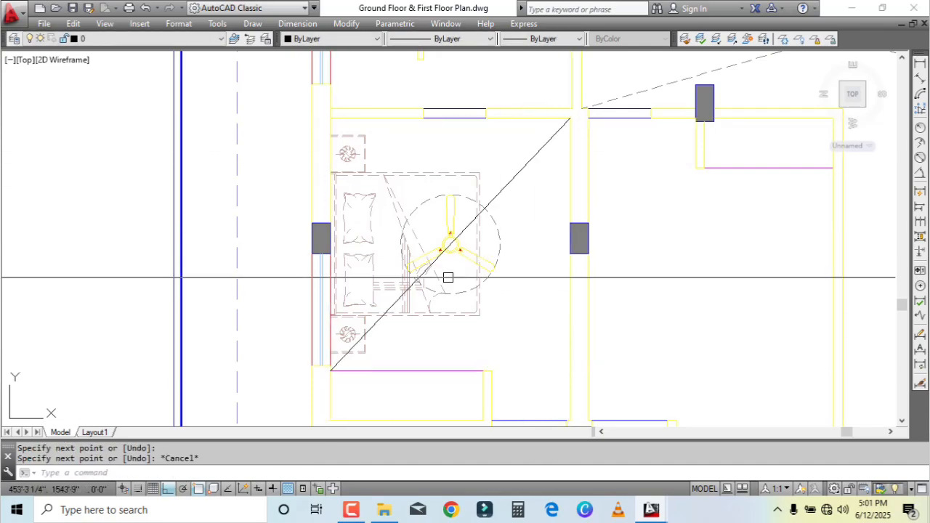
scroll(504, 246, "up", 2)
left_click(499, 239)
scroll(463, 260, "up", 1)
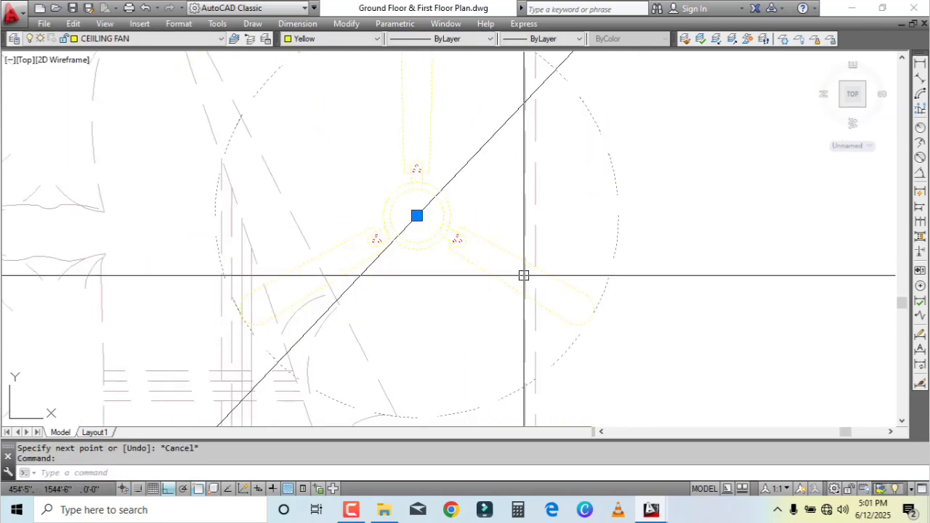
scroll(523, 273, "down", 3)
key("Escape")
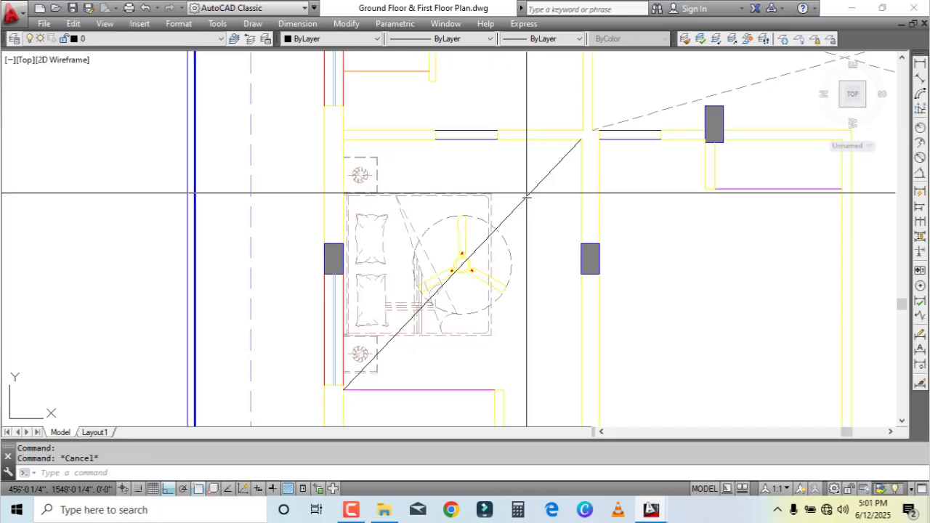
left_click(509, 280)
scroll(522, 313, "up", 2)
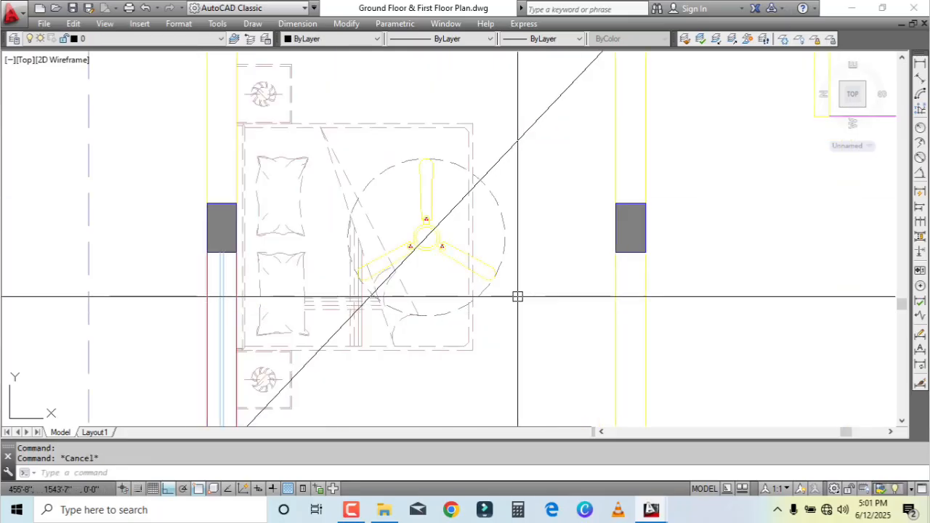
type("ma")
key("Return")
scroll(511, 289, "down", 6)
scroll(512, 290, "up", 2)
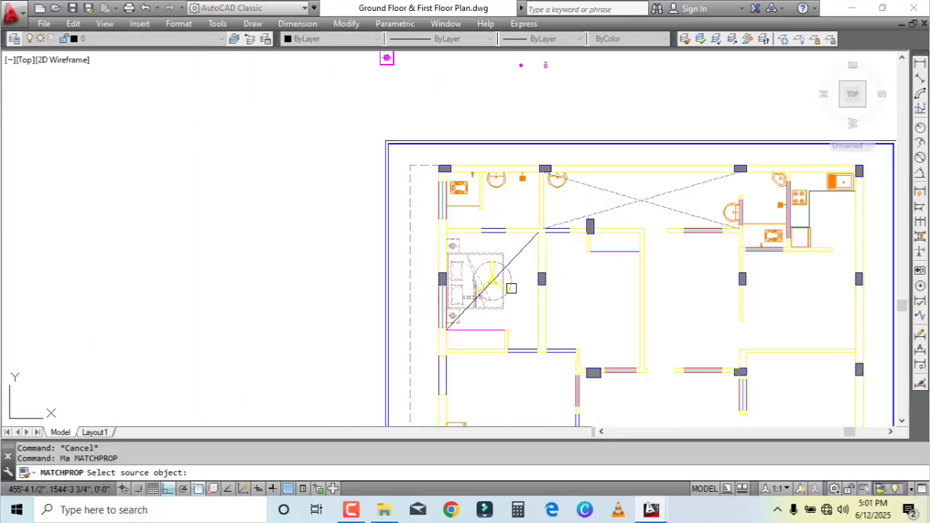
scroll(538, 290, "up", 2)
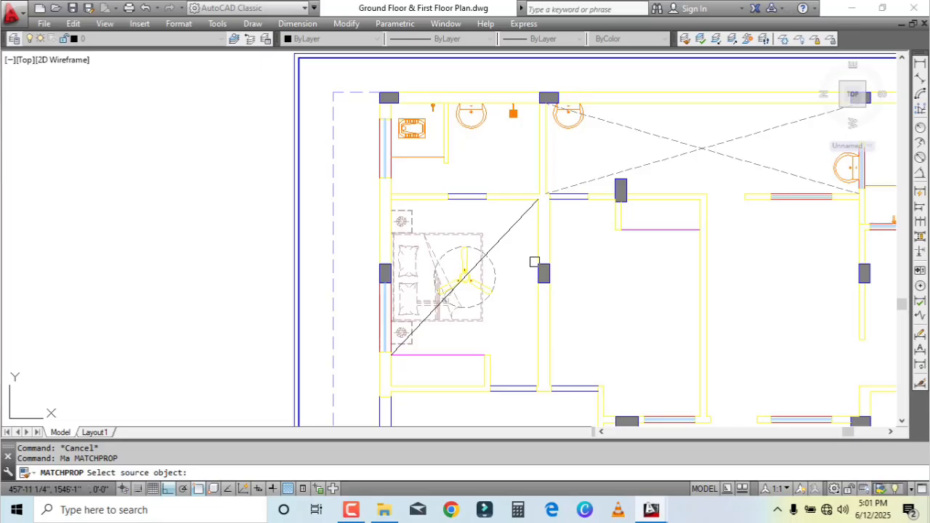
scroll(511, 280, "up", 2)
key("Escape")
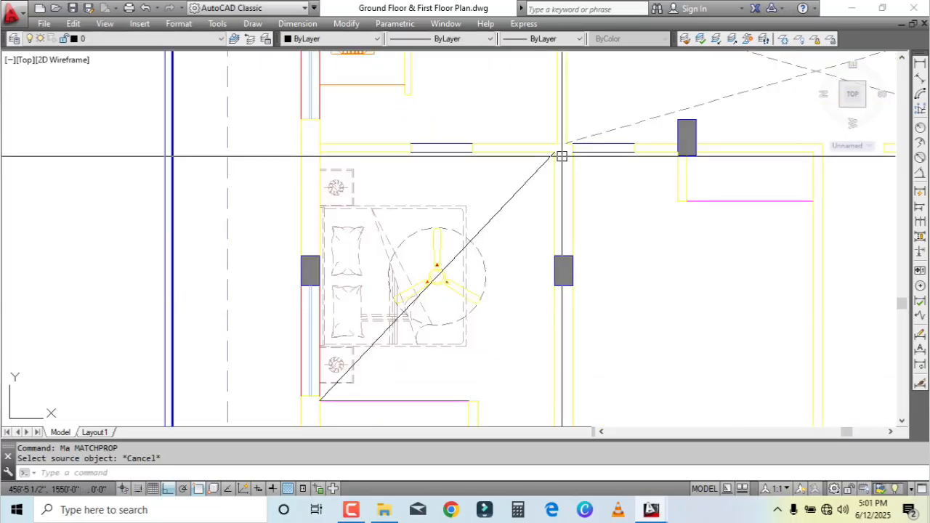
Step: Examine how the ceiling fan's centre aligns with the midpoint of the bedroom diagonal
middle_click_drag(504, 275, 500, 252)
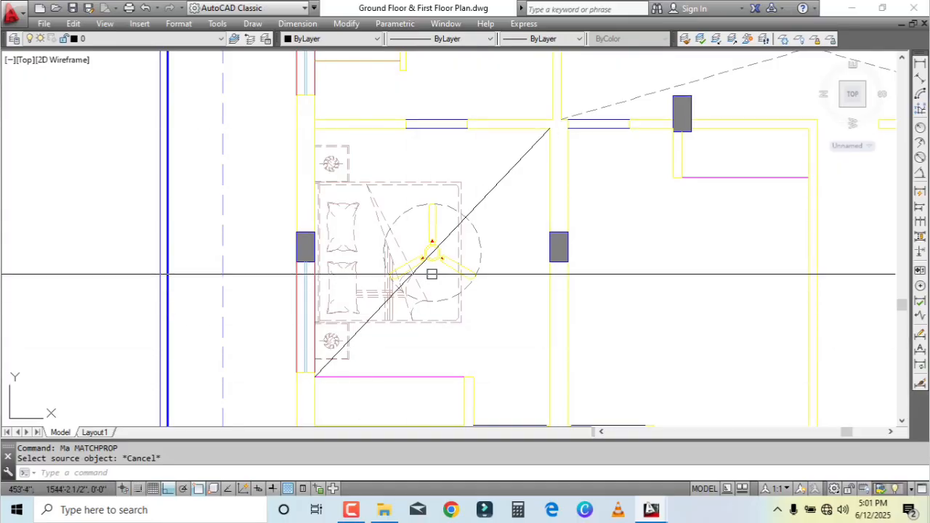
scroll(447, 232, "up", 2)
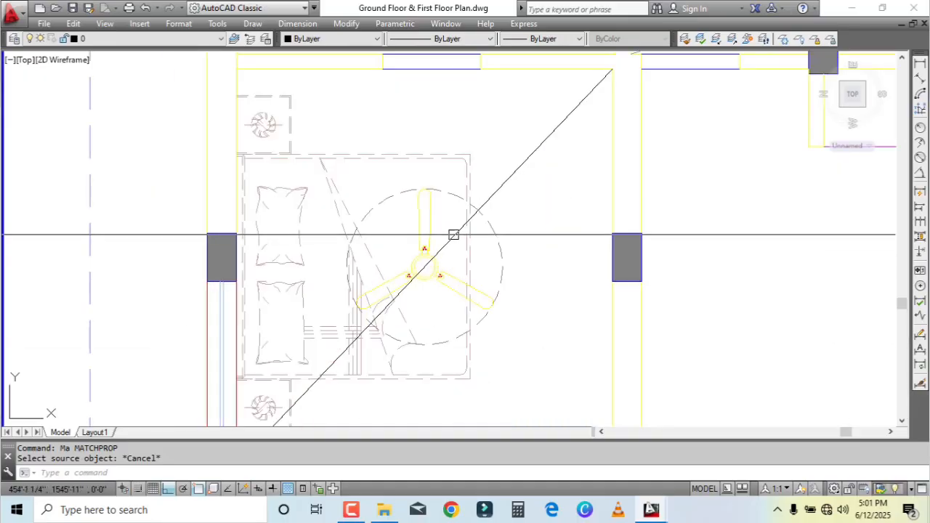
left_click(502, 184)
scroll(454, 256, "up", 4)
left_click(595, 243)
left_click(578, 238)
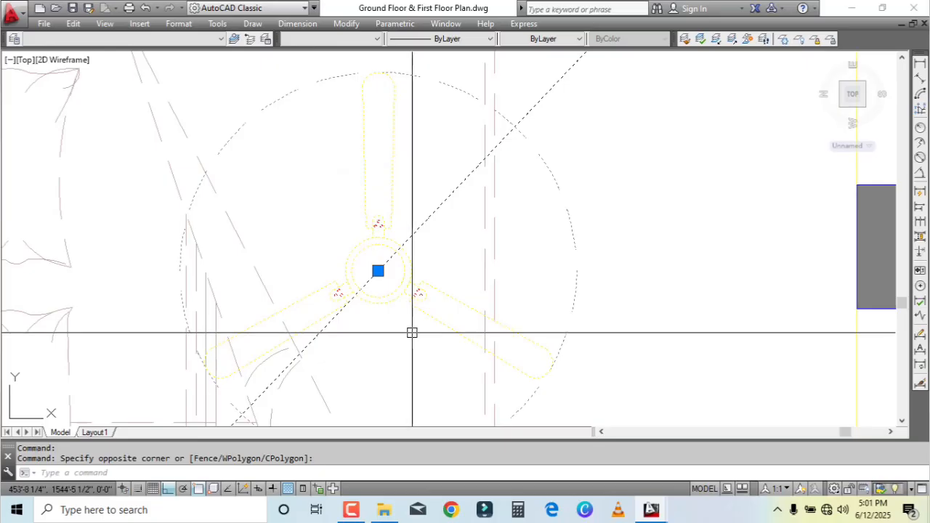
key("Escape")
Step: Match the bedroom diagonal's properties to the dashed crossing lines on the HIDDEN layer in the open area above the adjoining room
scroll(412, 331, "down", 2)
scroll(460, 273, "down", 3)
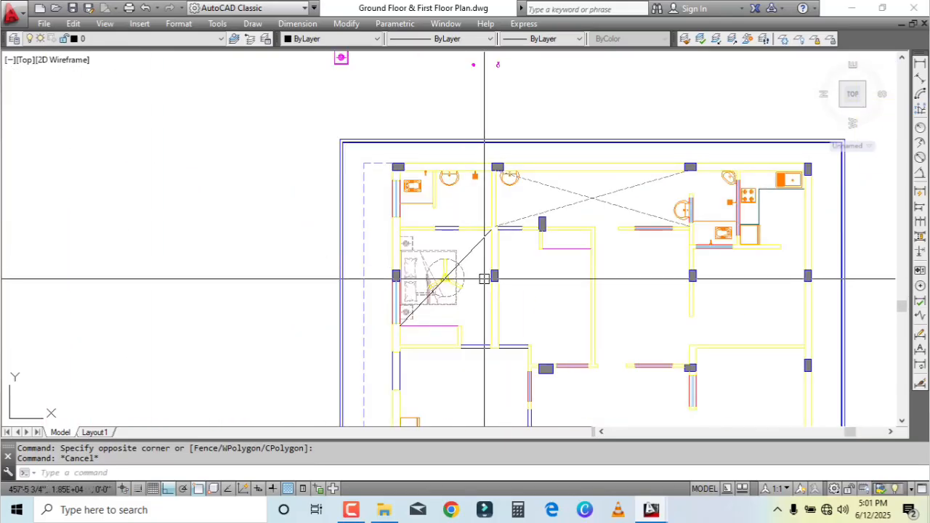
scroll(485, 279, "up", 1)
type("ma")
key("Return")
left_click(599, 173)
scroll(482, 239, "up", 4)
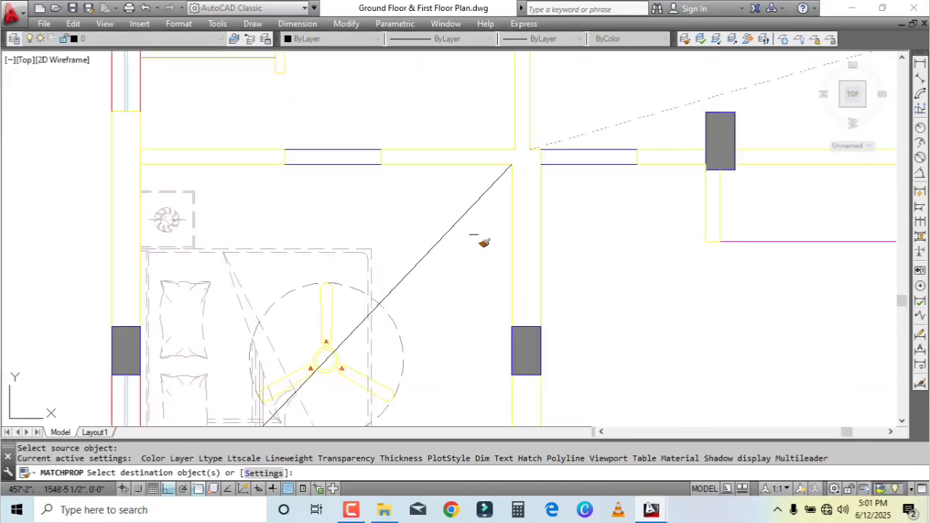
left_click(440, 245)
scroll(618, 157, "down", 4)
key("Escape")
Step: Delete the two dashed crossing lines in the open area between the bathrooms near the plan's upper wall
left_click(618, 157)
left_click(600, 197)
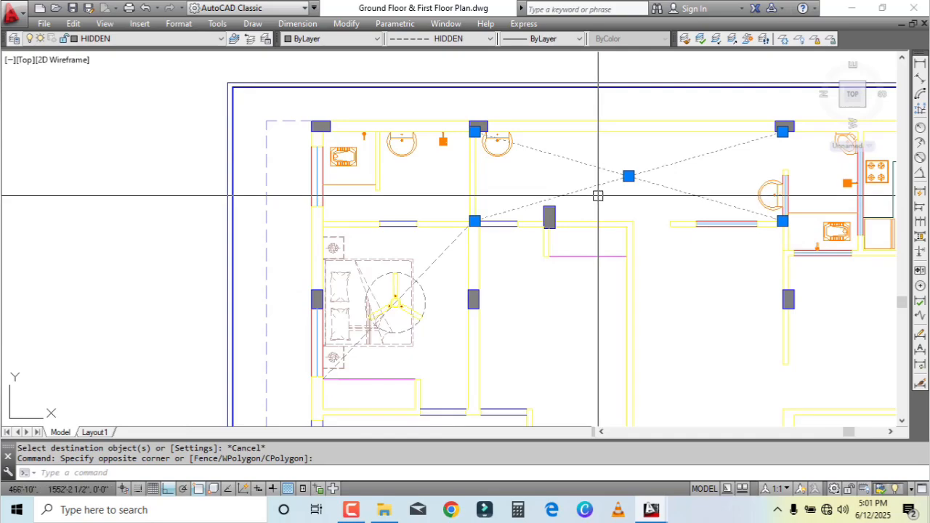
key("Delete")
Step: Change the hidden furniture layer's linetype to the solid CONTINOUS linetype
scroll(426, 280, "up", 4)
scroll(399, 327, "down", 2)
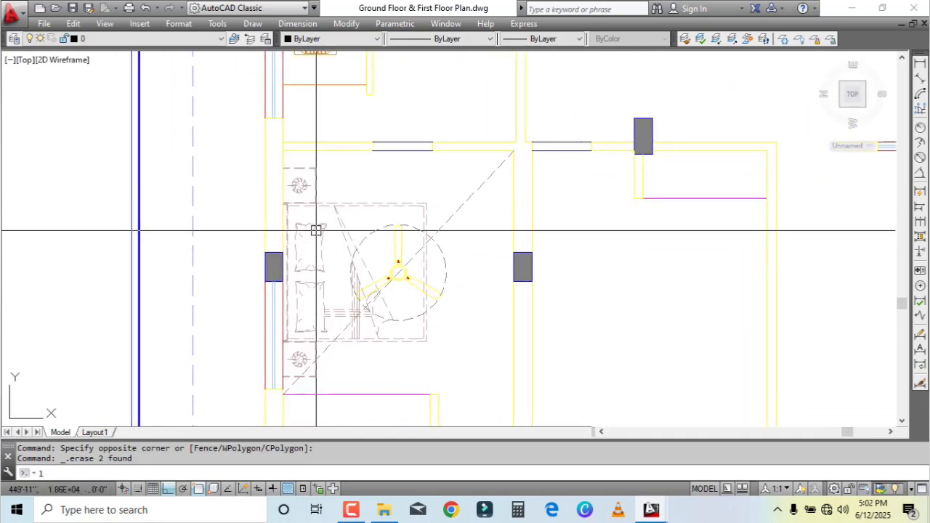
key("Return")
left_click(191, 229)
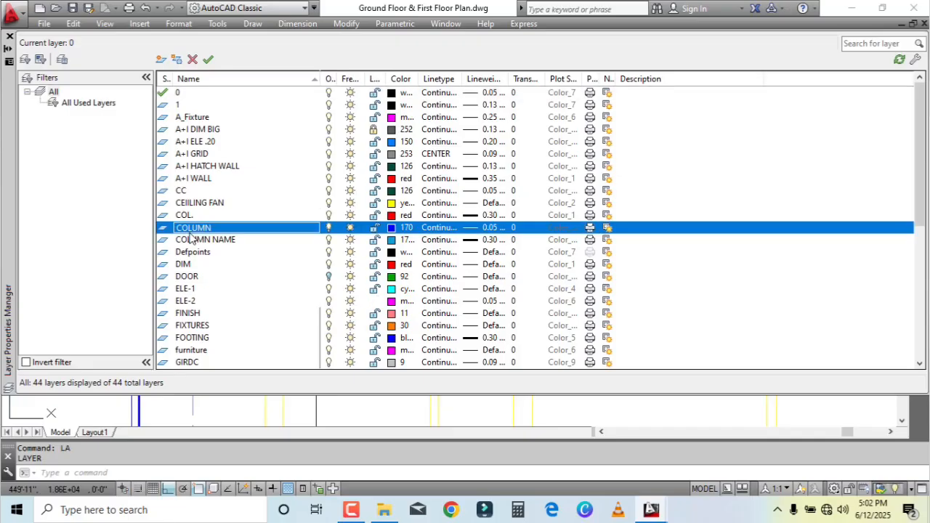
key("h")
key("h")
key("h")
key("h")
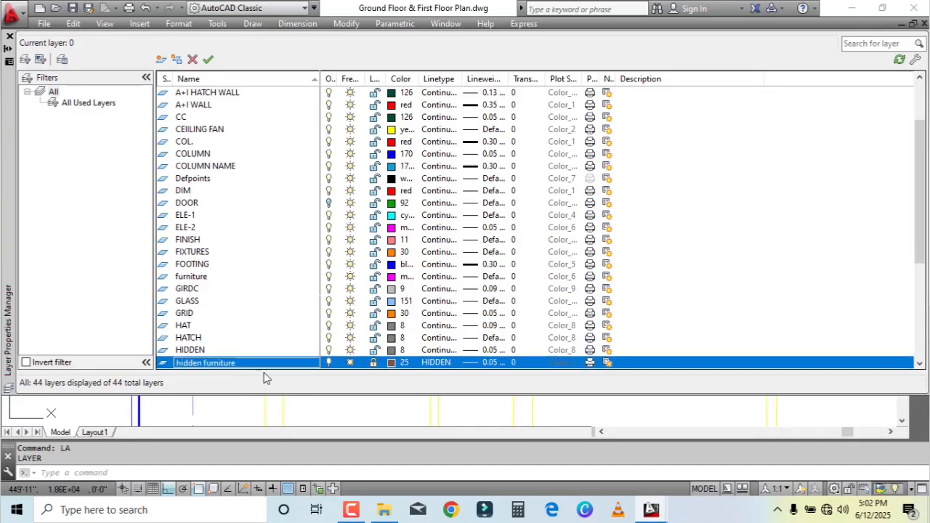
left_click(427, 366)
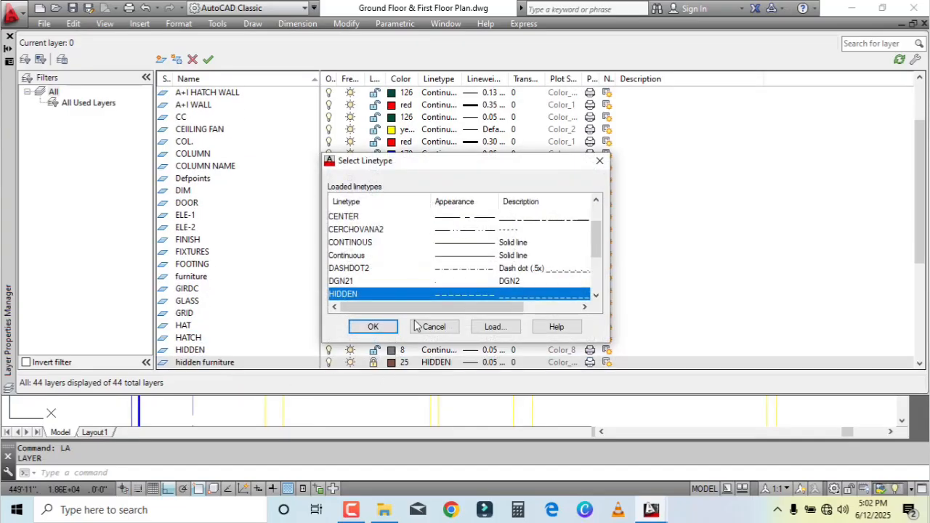
left_click(465, 242)
left_click(378, 328)
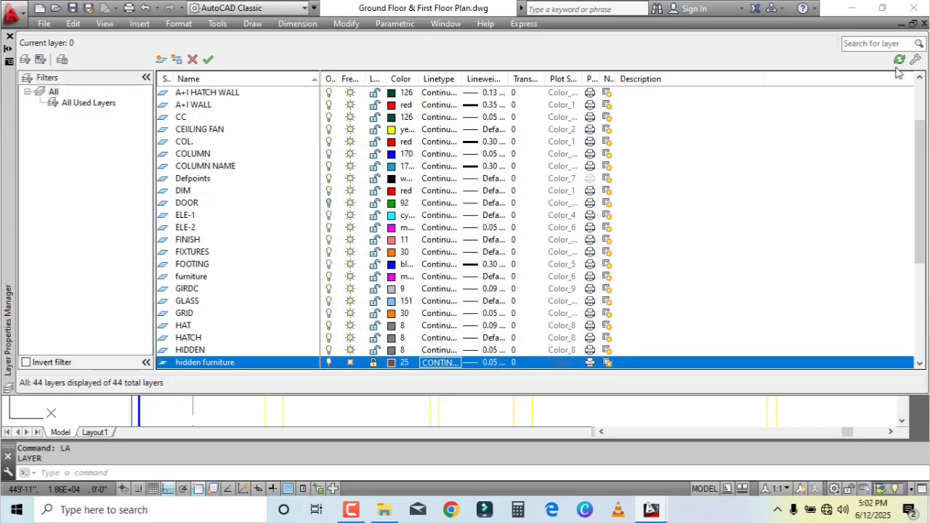
left_click(9, 36)
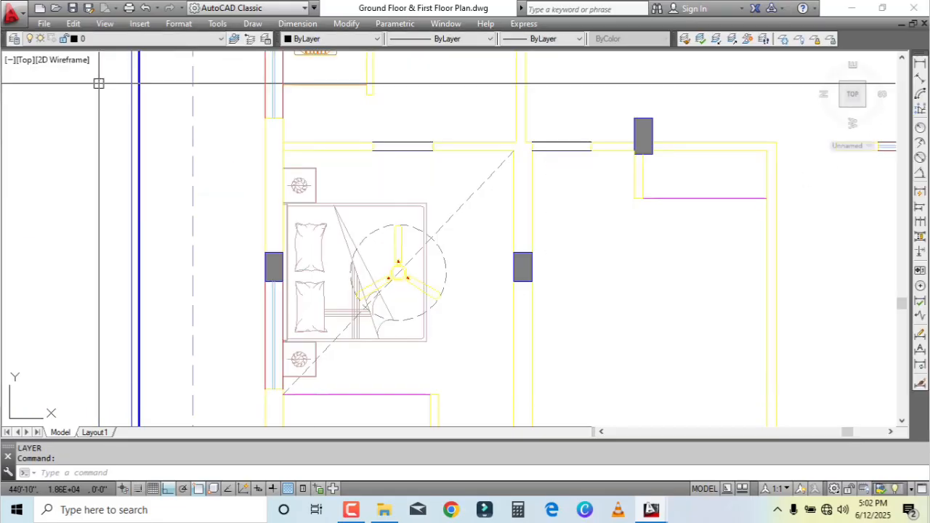
left_click(357, 212)
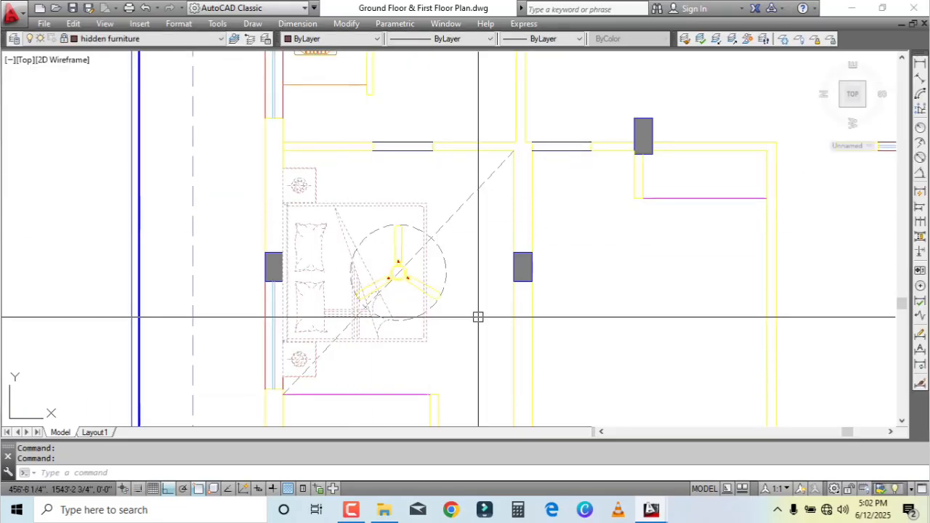
key("Escape")
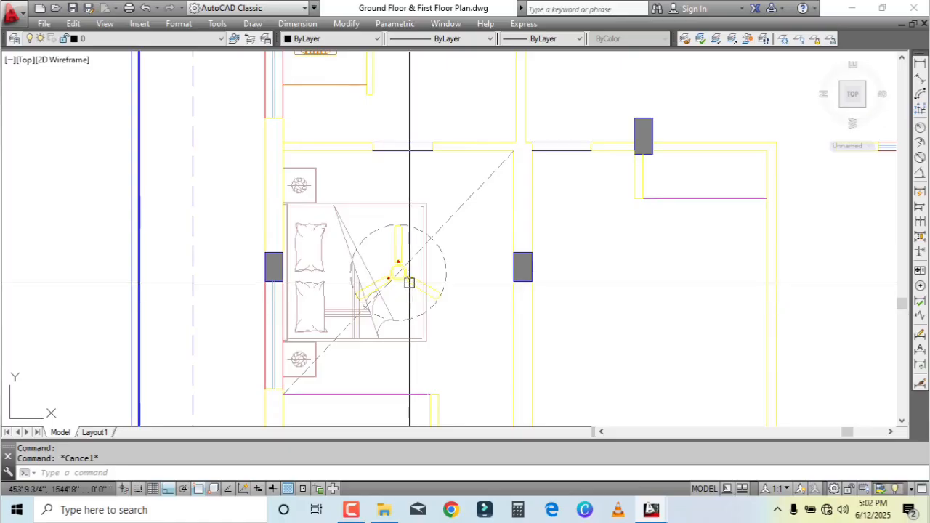
key("Return")
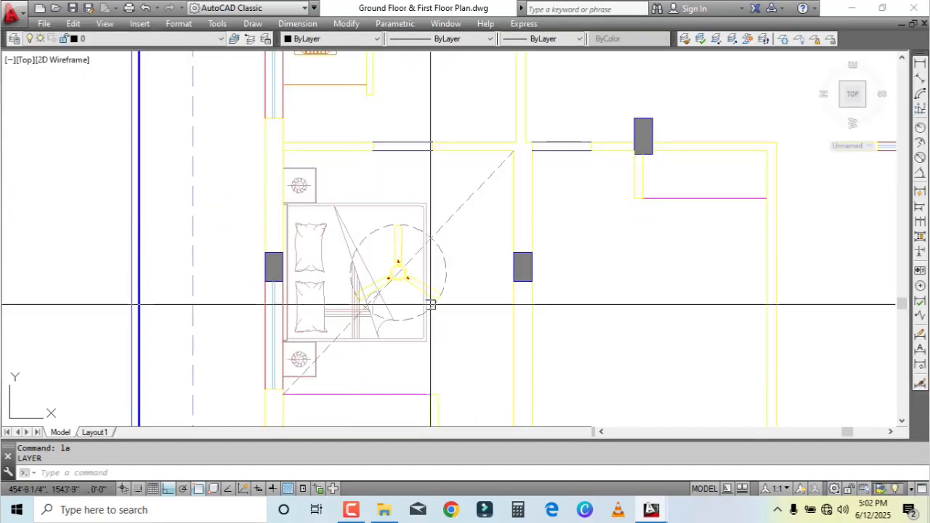
Step: Measure the gap between the fan's circle and the wardrobe's front line with a linear dimension and delete that dimension
middle_click_drag(429, 305, 421, 298)
scroll(438, 306, "up", 1)
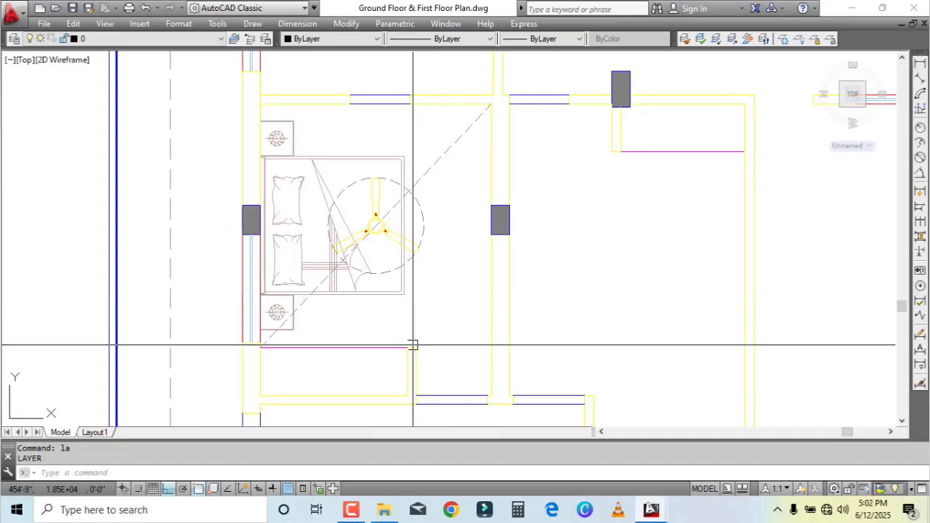
scroll(409, 348, "up", 2)
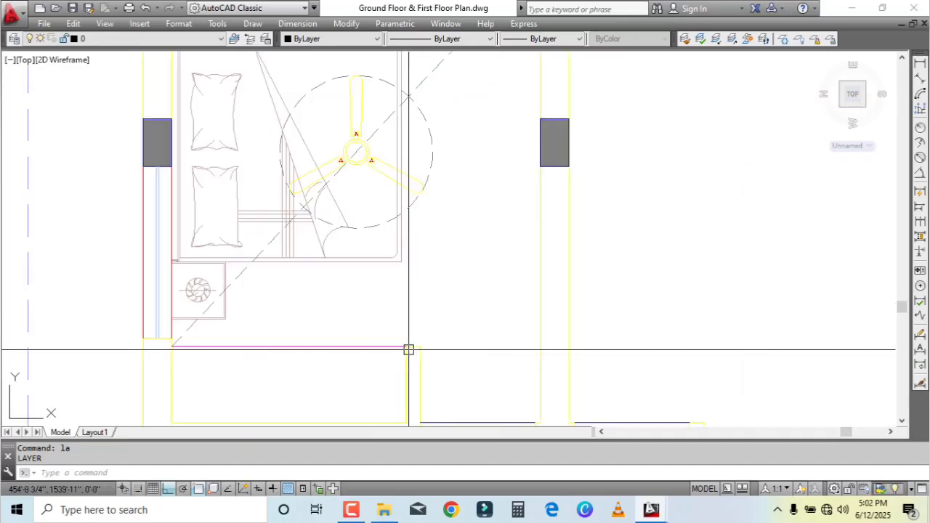
left_click(920, 63)
left_click(355, 227)
left_click(351, 338)
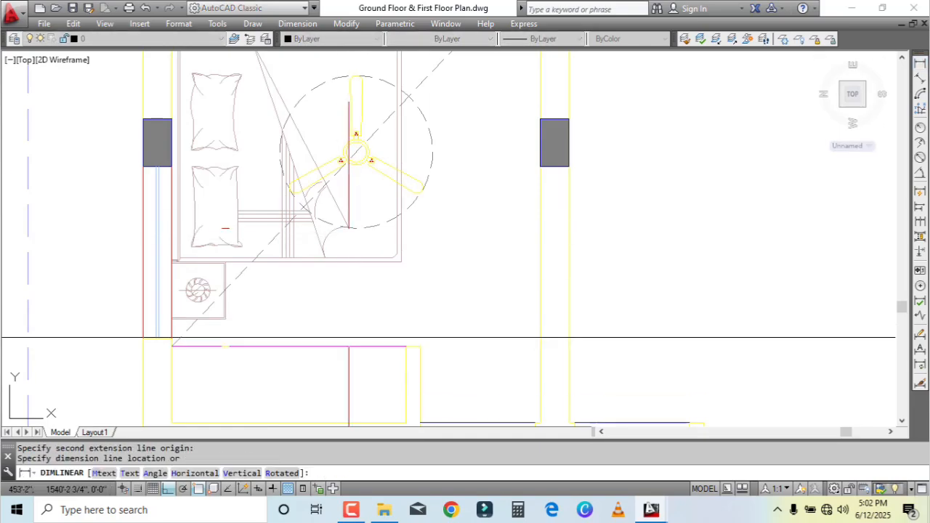
left_click(351, 324)
scroll(363, 312, "down", 2)
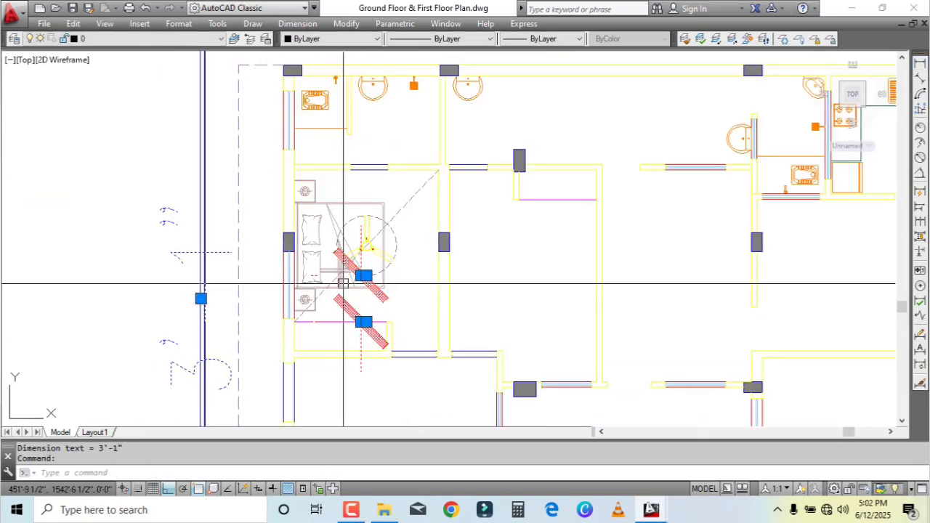
key("Delete")
Step: Measure the gap between the fan's circle and the bedroom's upper wall with a linear dimension and delete that dimension
scroll(499, 181, "up", 2)
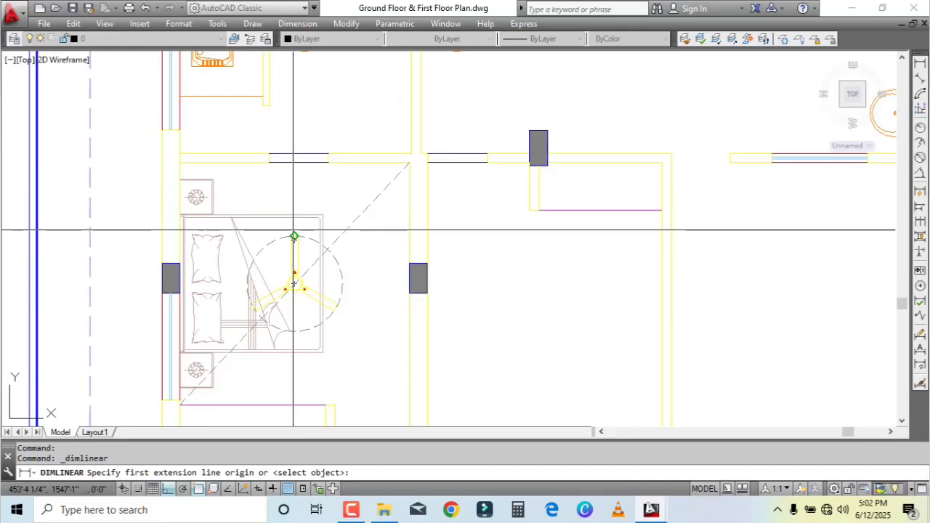
left_click(294, 240)
left_click(294, 162)
left_click(314, 168)
scroll(318, 173, "down", 2)
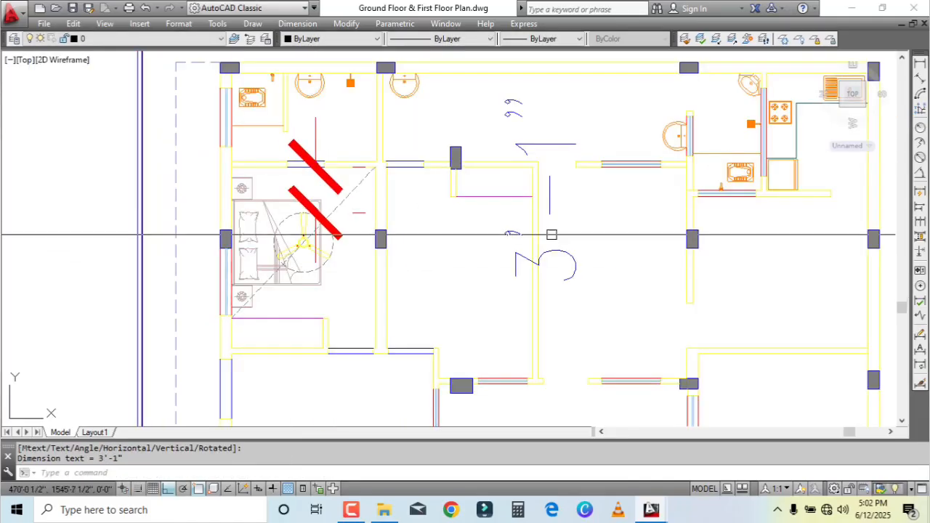
left_click(574, 266)
key("Delete")
Step: Draw a vertical line from the ceiling fan's centre down to the wardrobe's front line
scroll(235, 291, "up", 4)
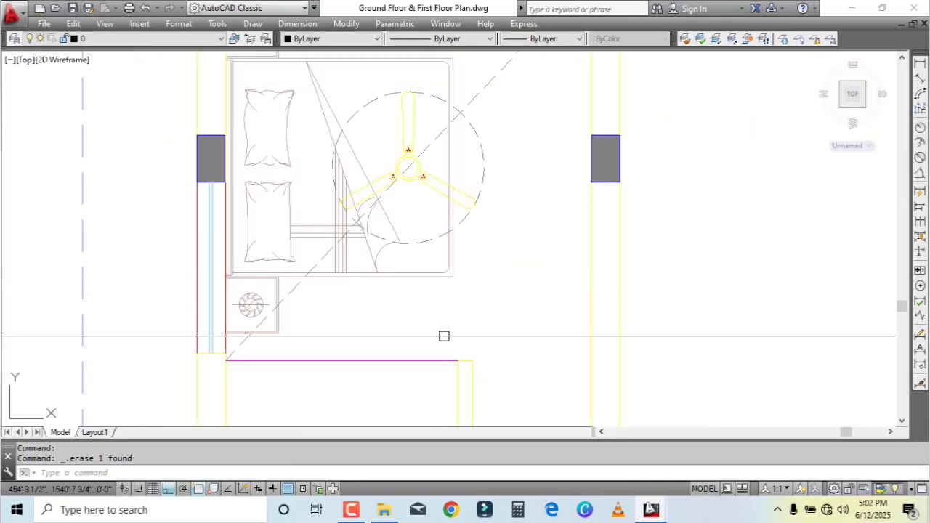
type("l")
key("Return")
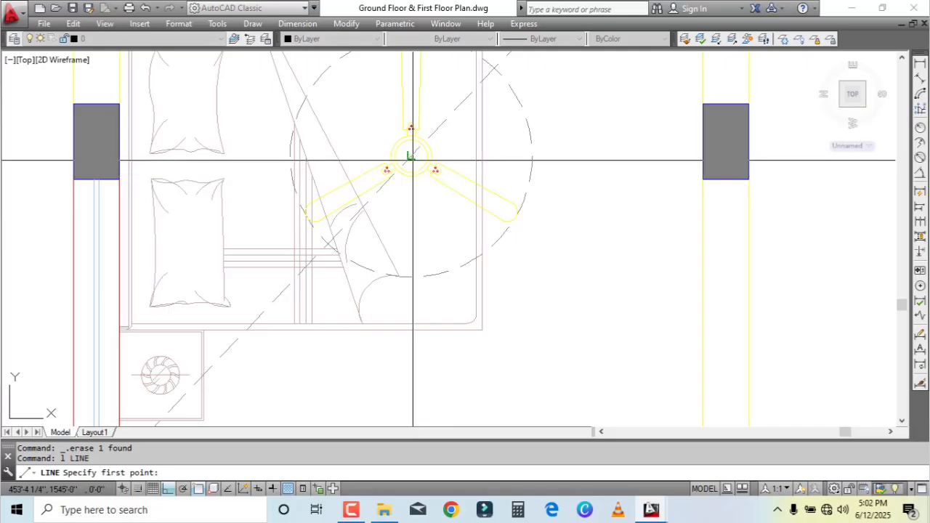
left_click(408, 152)
scroll(410, 363, "up", 2)
left_click(401, 353)
key("Escape")
scroll(401, 353, "down", 2)
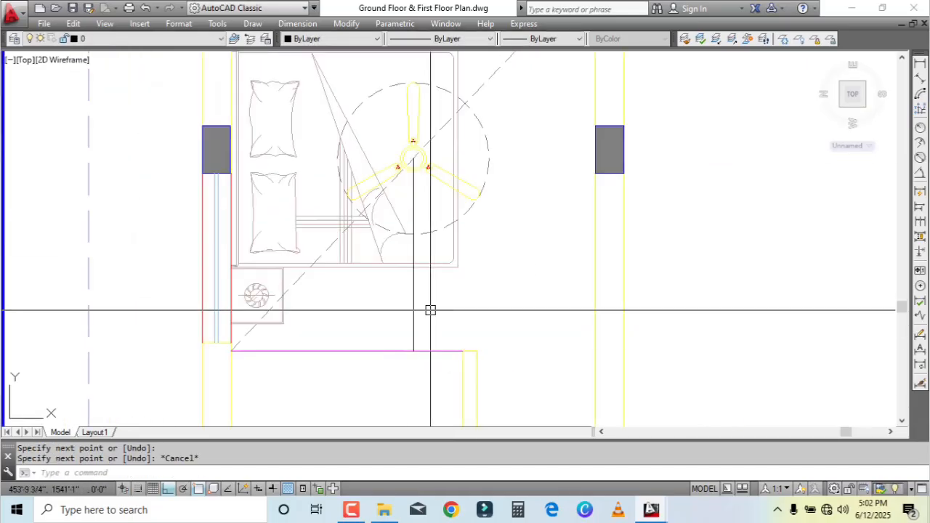
Step: Trim away the part of the vertical line that lies inside the fan's dashed circle
left_click(413, 189)
key("Escape")
scroll(450, 238, "up", 2)
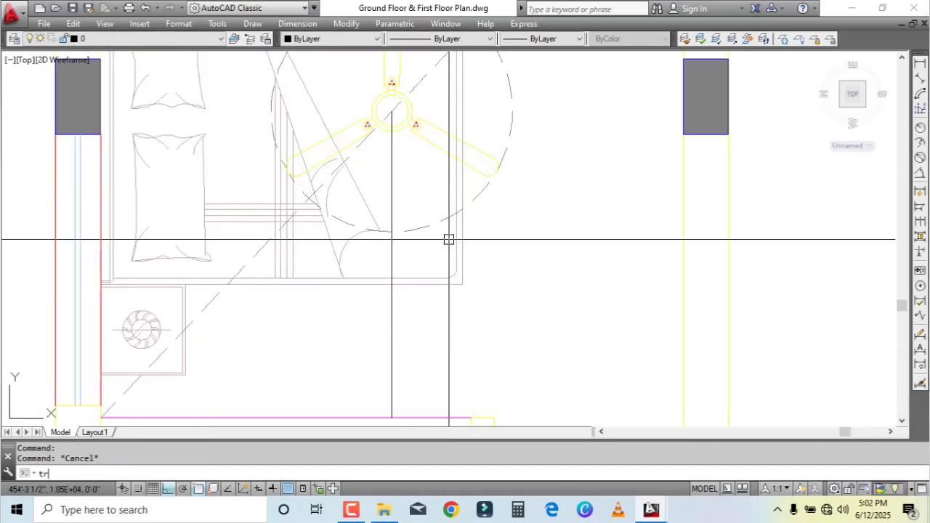
key("Return")
key("Return")
scroll(390, 212, "down", 2)
scroll(407, 269, "up", 2)
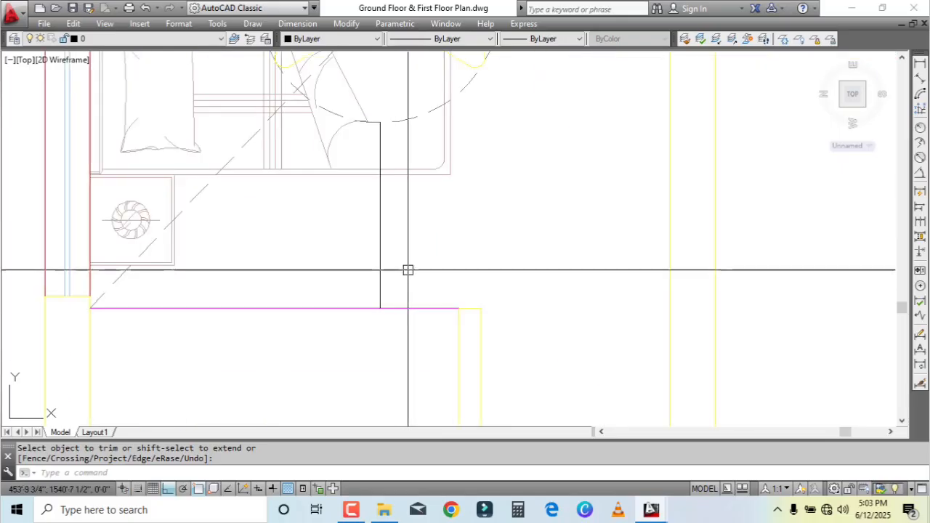
left_click_drag(407, 269, 373, 305)
Step: Draw a horizontal line about 3'-10" long from the trimmed vertical line's midpoint towards the bedroom's right wall
type("l")
key("Return")
left_click(380, 215)
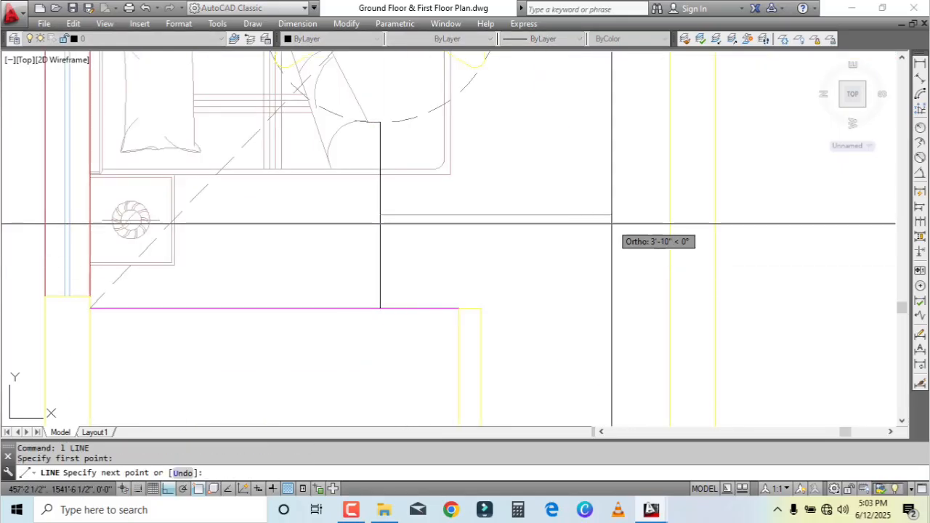
left_click(611, 215)
key("Escape")
Step: Extend the horizontal line at both ends to the inner faces of the bedroom's right and left walls
left_click(666, 234)
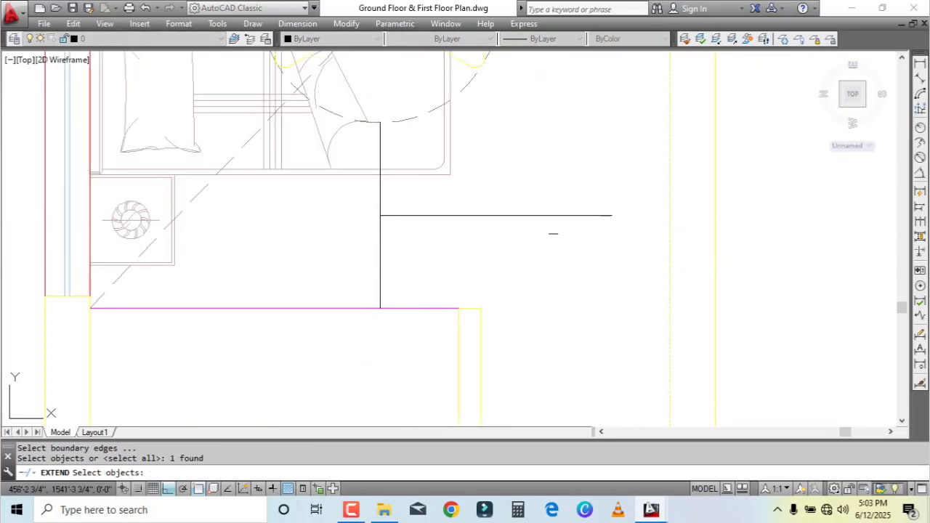
key("space")
left_click(553, 218)
key("space")
key("space")
left_click(92, 281)
key("space")
left_click(401, 209)
left_click(415, 233)
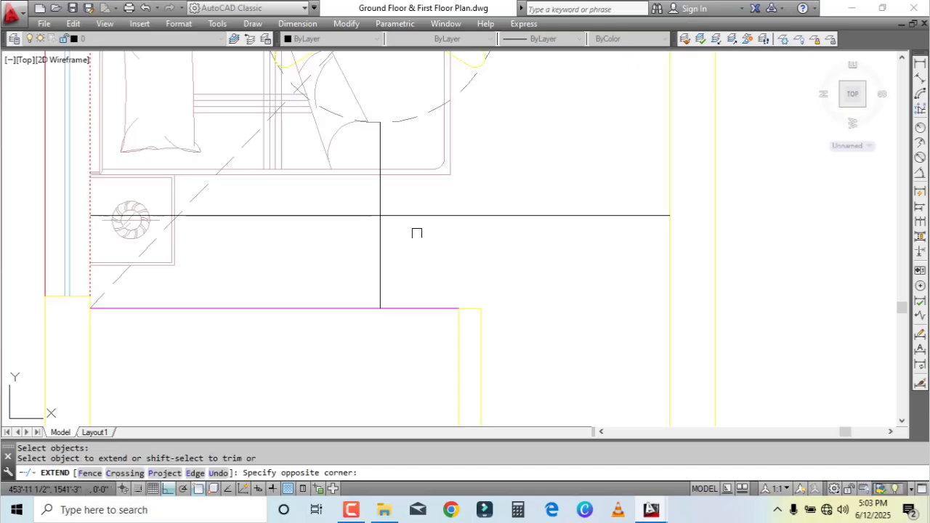
key("space")
Step: Delete the vertical helper line between the fan's circle and the wardrobe
left_click(401, 238)
left_click(354, 267)
key("Delete")
Step: Divide the wall-to-wall horizontal line into 4 segments with the Divide command
scroll(372, 263, "down", 2)
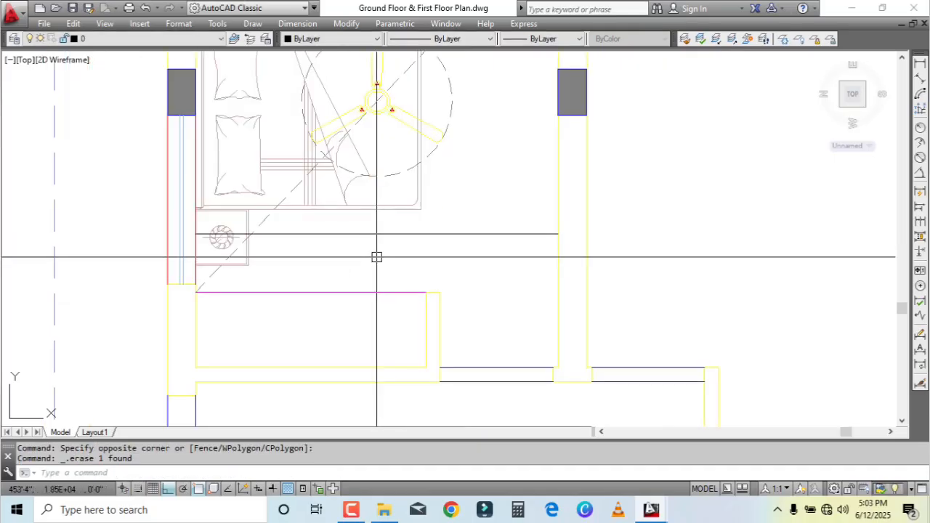
type("div")
key("space")
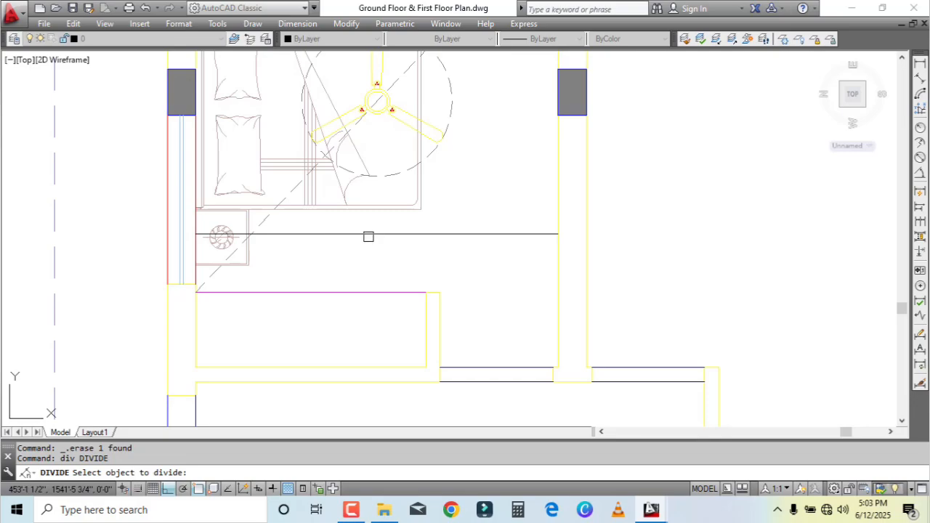
left_click(368, 234)
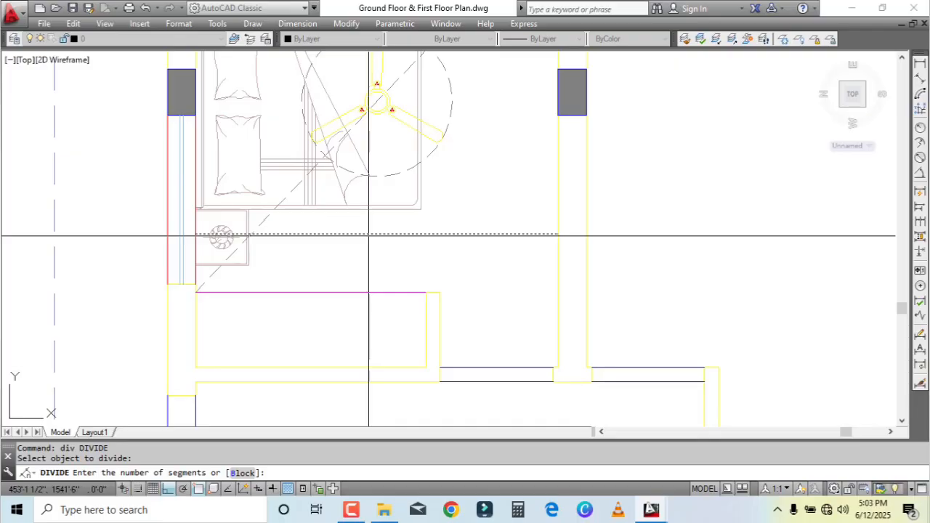
type("4")
key("Return")
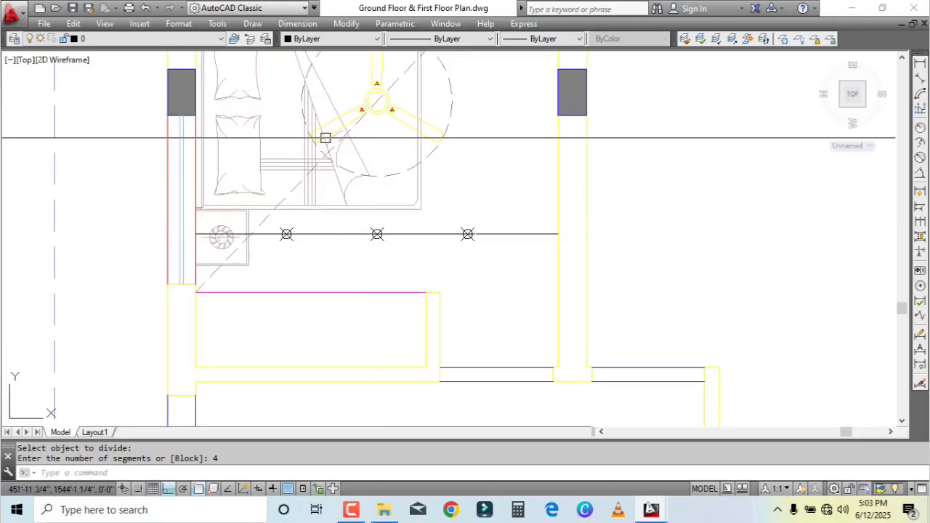
Step: Measure the distance between the two outer division points with a linear dimension and delete that dimension
middle_click_drag(368, 207, 392, 300)
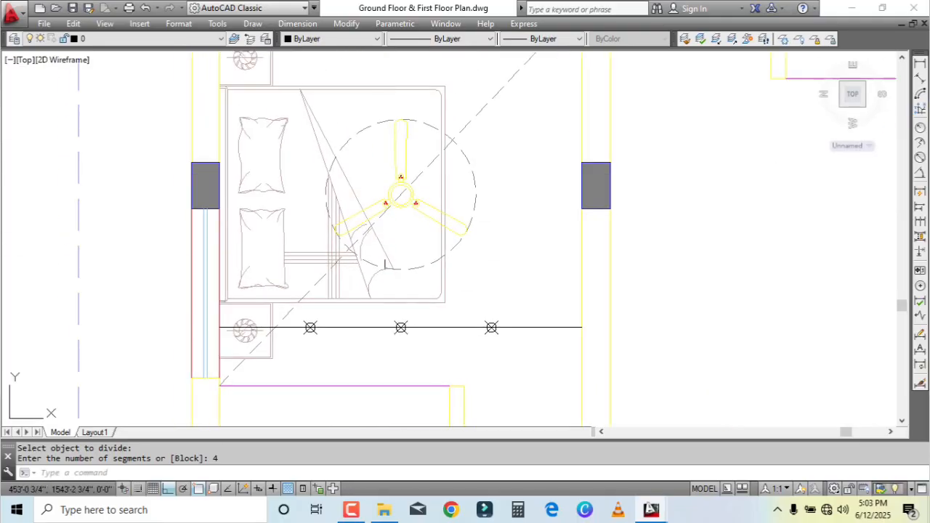
left_click(920, 64)
scroll(326, 331, "up", 4)
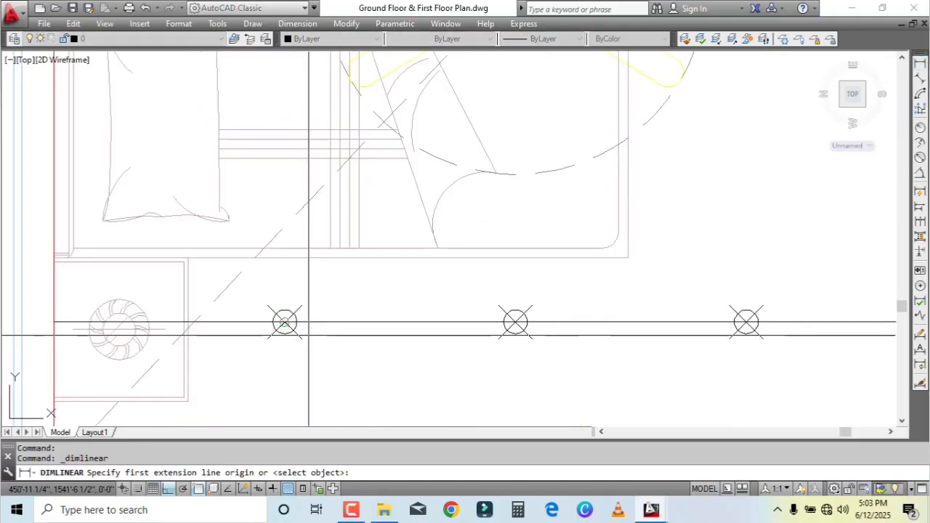
left_click(284, 322)
left_click(745, 322)
middle_click_drag(683, 275, 676, 202)
scroll(676, 202, "down", 3)
left_click(689, 276)
scroll(690, 319, "down", 2)
scroll(703, 355, "up", 2)
scroll(644, 196, "down", 8)
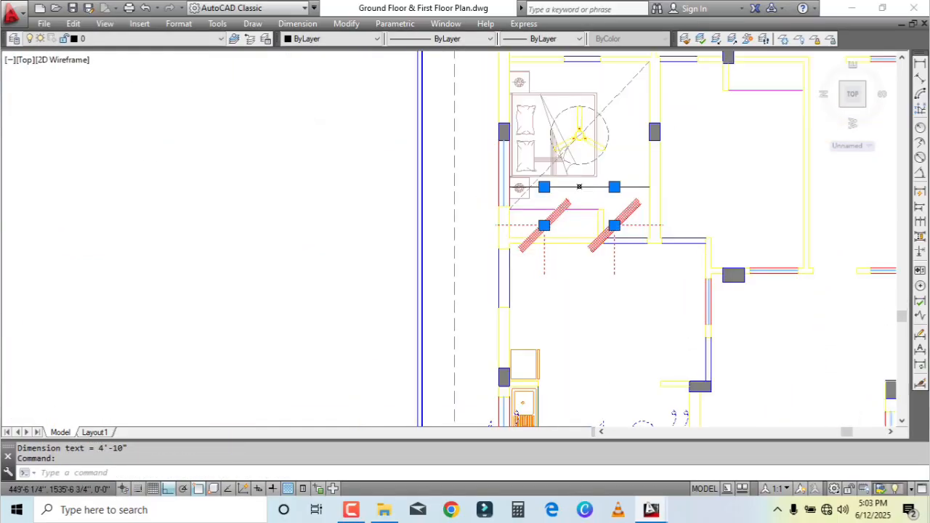
scroll(581, 221, "up", 6)
middle_click_drag(543, 307, 546, 118)
middle_click_drag(556, 283, 557, 167)
scroll(556, 167, "down", 2)
scroll(530, 275, "up", 2)
middle_click_drag(623, 294, 601, 328)
key("Delete")
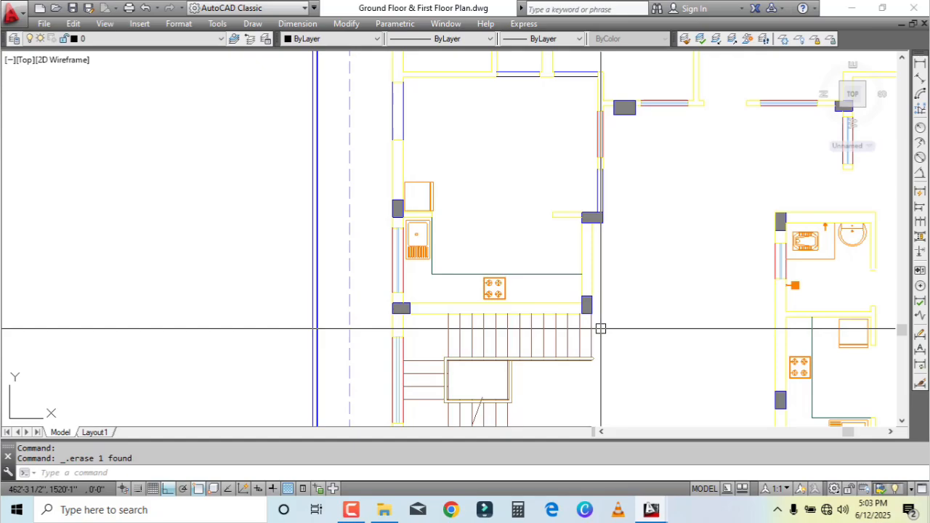
Step: Move the round light fixture symbol from above the plan onto the leftmost division point of the bedroom's horizontal line
middle_click_drag(496, 250, 506, 362)
middle_click_drag(504, 188, 488, 333)
middle_click_drag(477, 210, 491, 263)
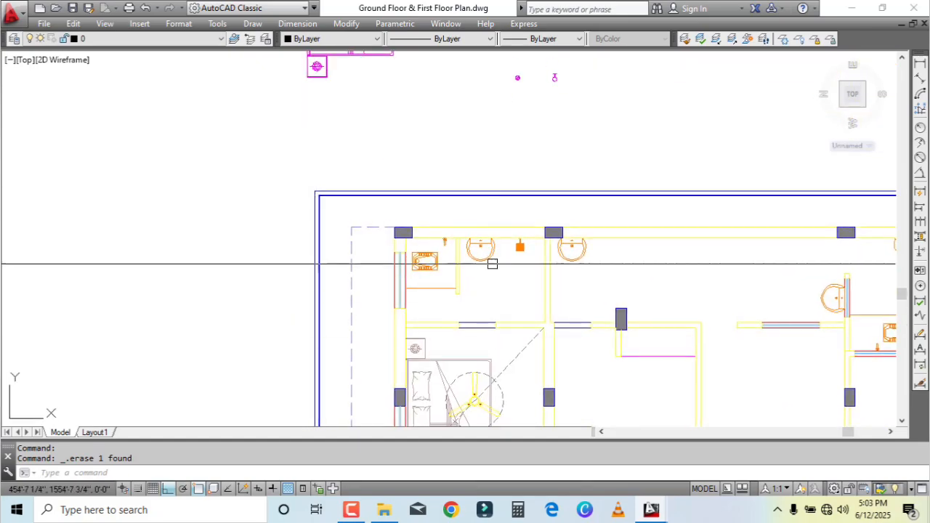
scroll(528, 56, "up", 2)
left_click(512, 66)
left_click(513, 65)
middle_click_drag(392, 356, 392, 106)
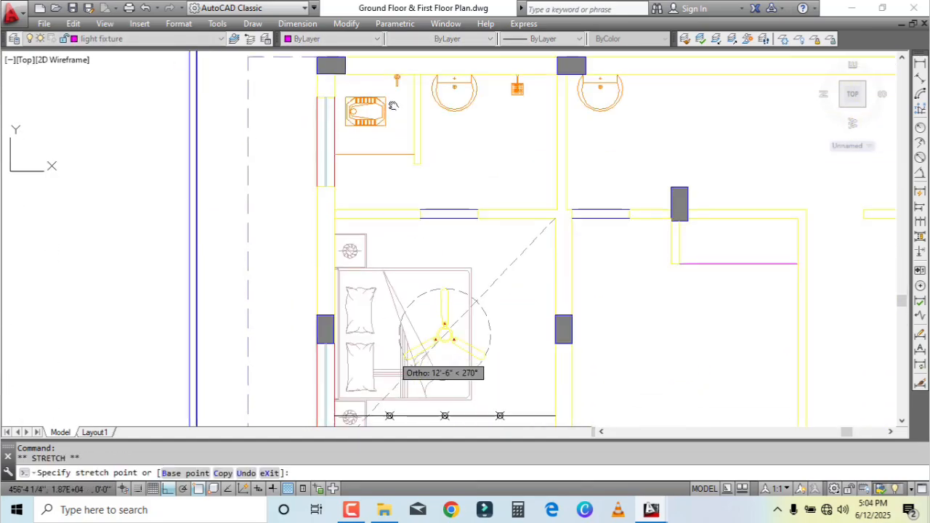
middle_click_drag(355, 334, 359, 264)
scroll(383, 370, "up", 6)
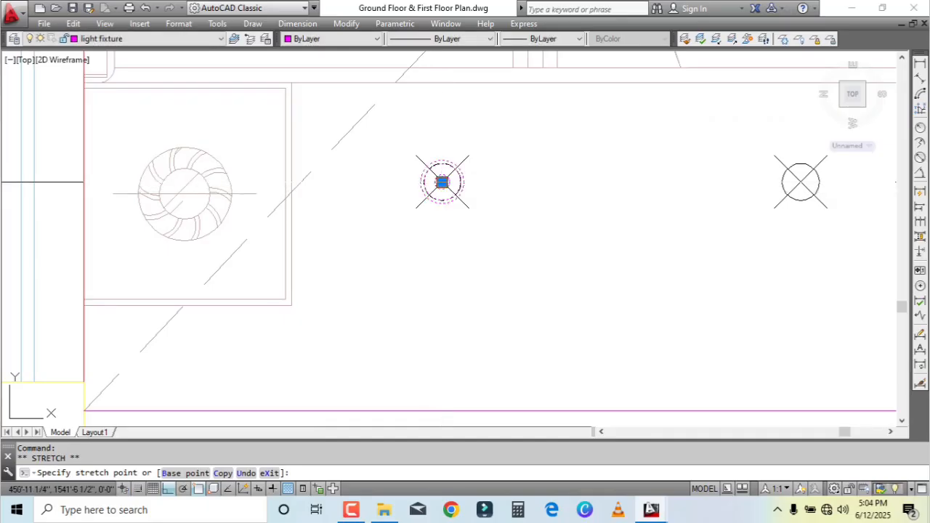
scroll(436, 281, "down", 2)
Step: Copy the round light fixture horizontally along the line to about halfway between the left and middle division points
type("o")
key("Return")
left_click(469, 284)
left_click(579, 292)
key("Escape")
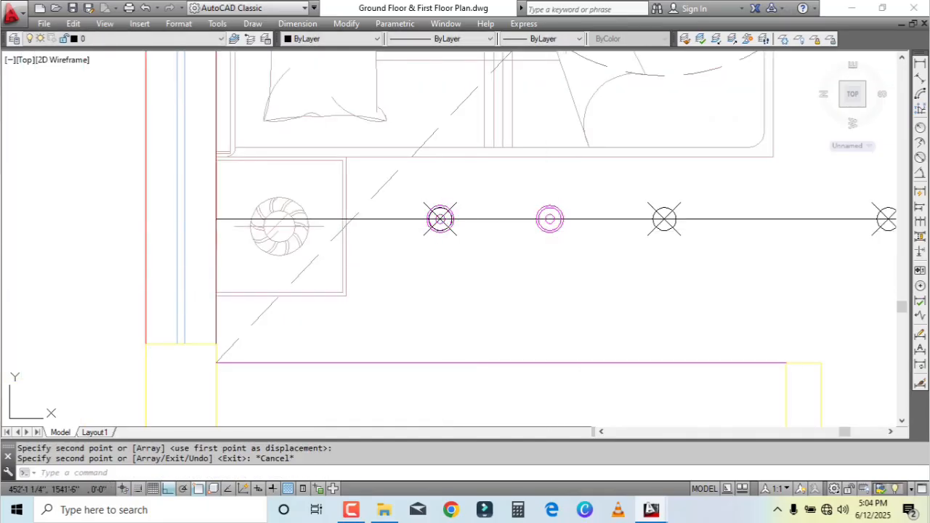
Step: Move the copied round light fixture from between the division points onto the rightmost division point of the horizontal line
left_click(550, 230)
left_click(550, 218)
middle_click_drag(843, 234, 530, 268)
left_click(574, 253)
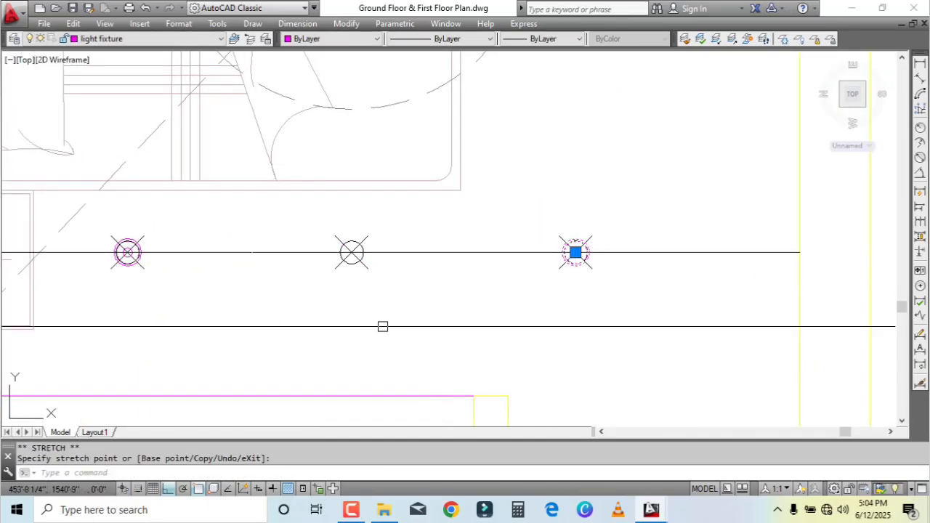
key("Escape")
Step: Delete the division point markers from the horizontal line, leaving the two light fixtures in place
left_click(144, 235)
key("Delete")
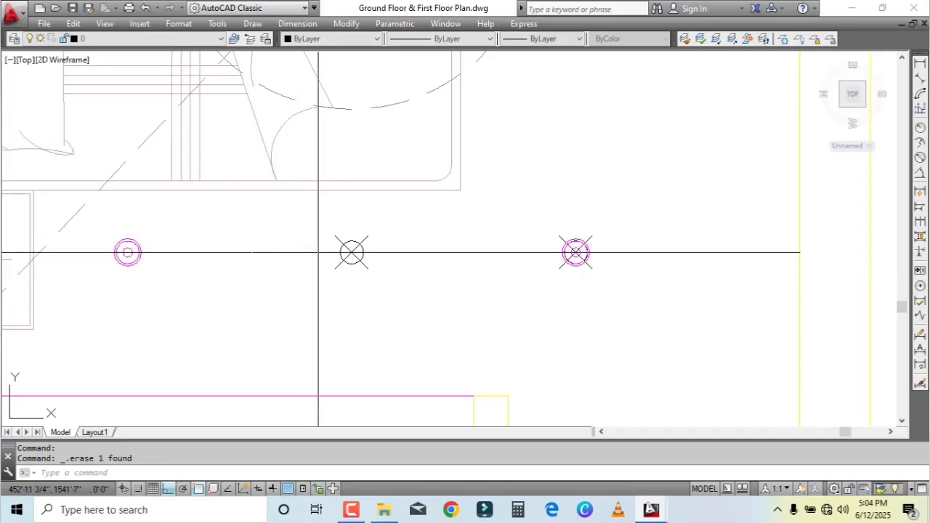
left_click(317, 224)
left_click(415, 293)
key("Delete")
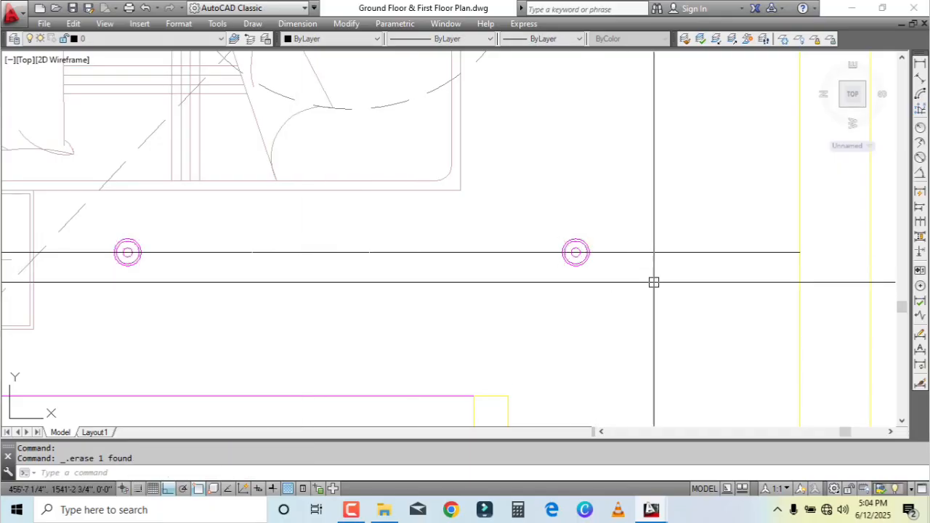
Step: Shorten the horizontal line at both ends so that it stops short of the side walls
scroll(672, 274, "down", 2)
left_click(676, 265)
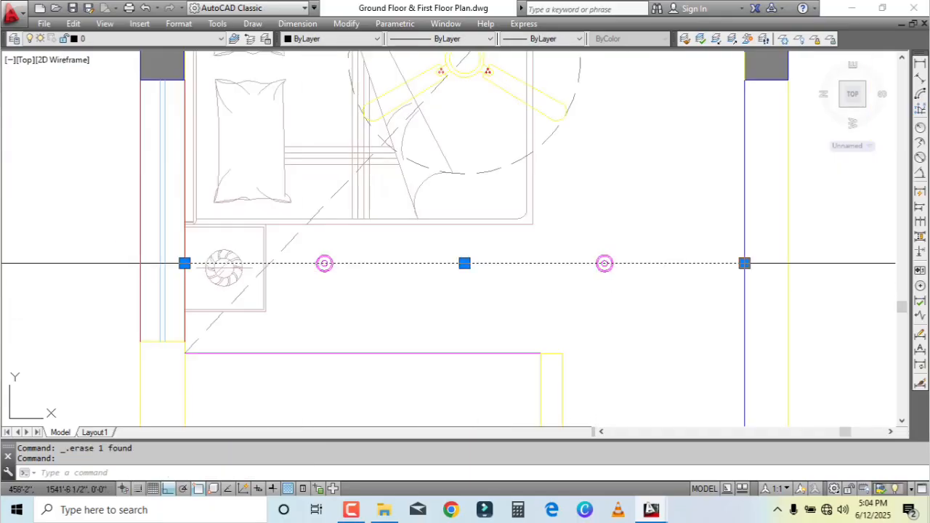
left_click(746, 263)
left_click(676, 263)
left_click(184, 263)
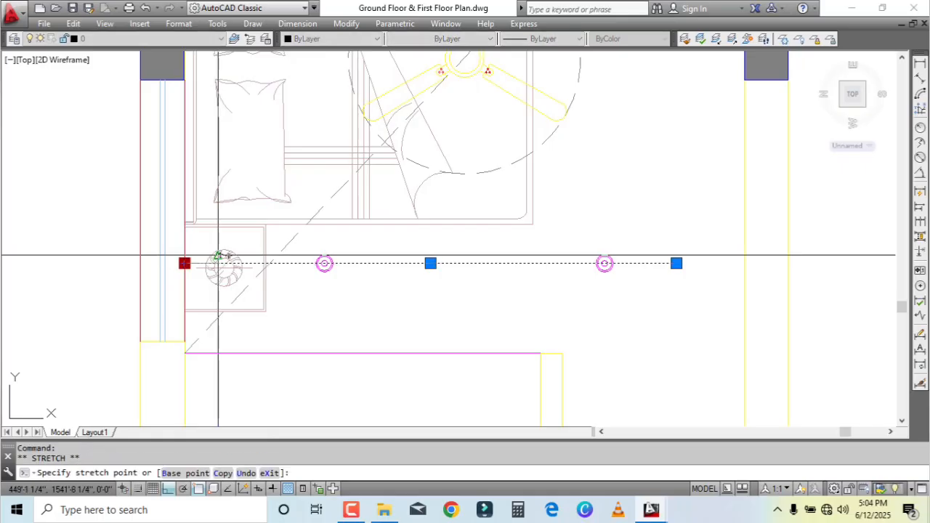
key("Escape")
scroll(390, 297, "down", 2)
Step: Match the horizontal line's properties to the dashed diagonal with Match Properties
type("Ma")
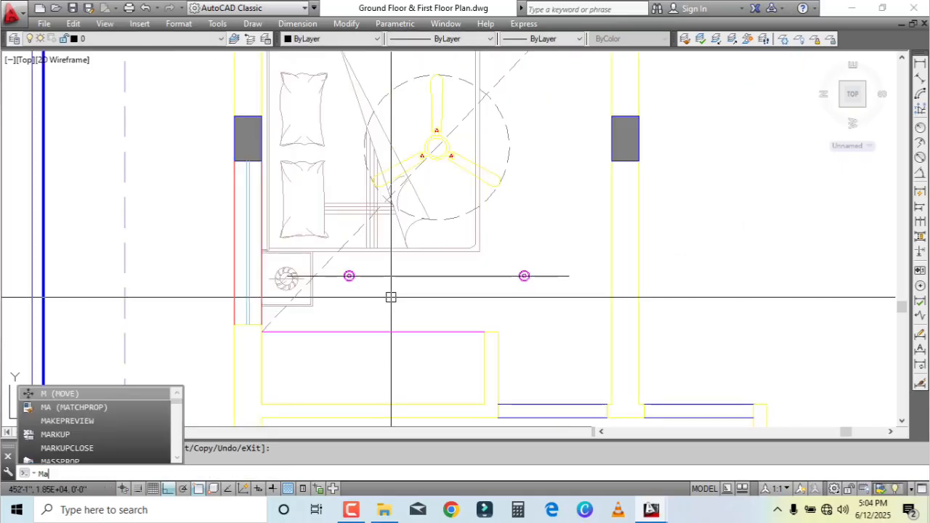
key("Return")
left_click(329, 263)
left_click(407, 274)
key("Escape")
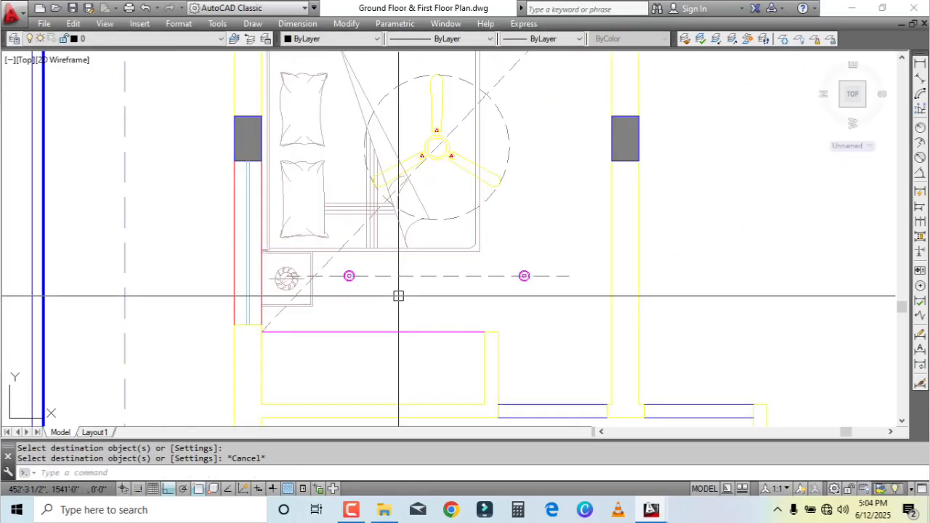
scroll(400, 294, "up", 2)
left_click(319, 242)
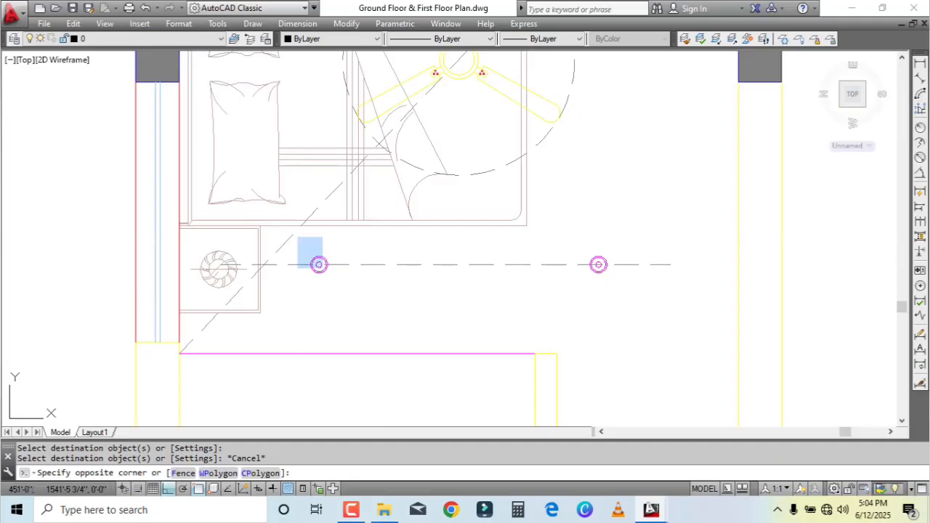
left_click(298, 266)
key("Escape")
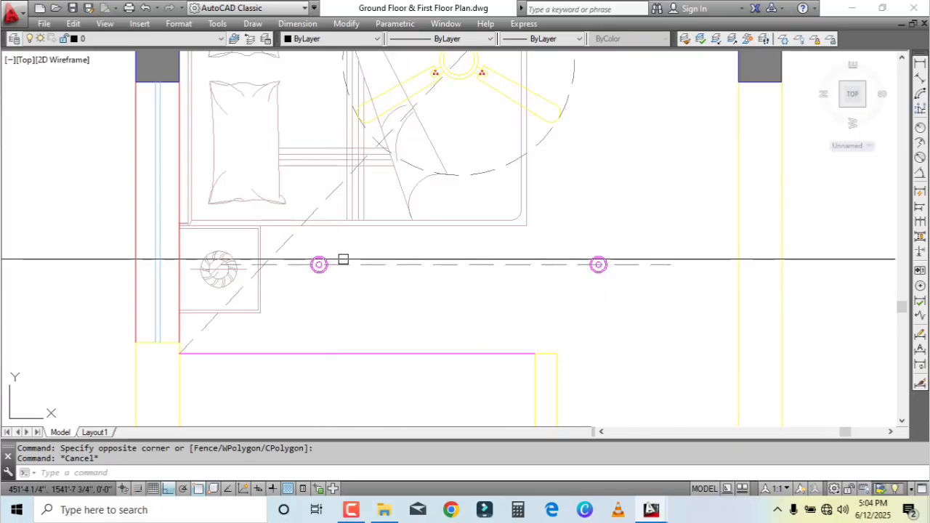
Step: Draw a circle with a diameter of 6' centred on the left light fixture
scroll(342, 263, "up", 2)
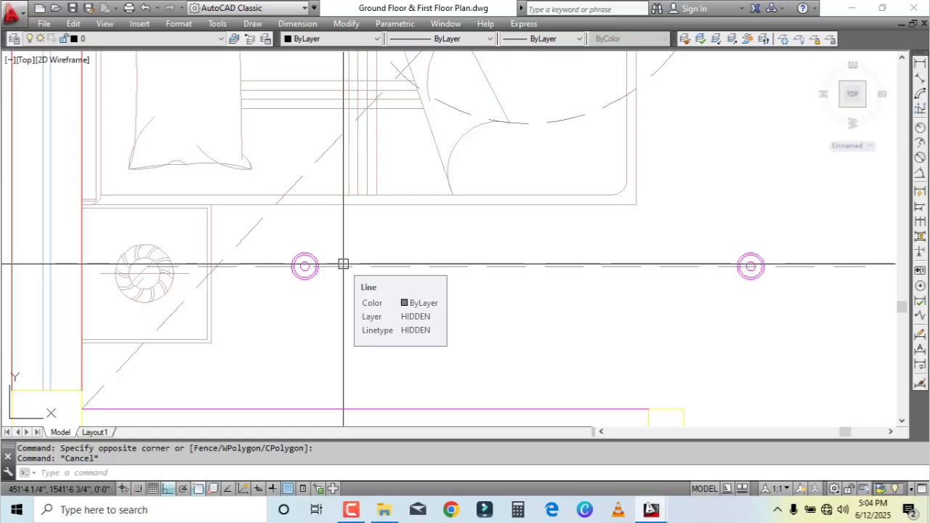
middle_click_drag(402, 306, 422, 305)
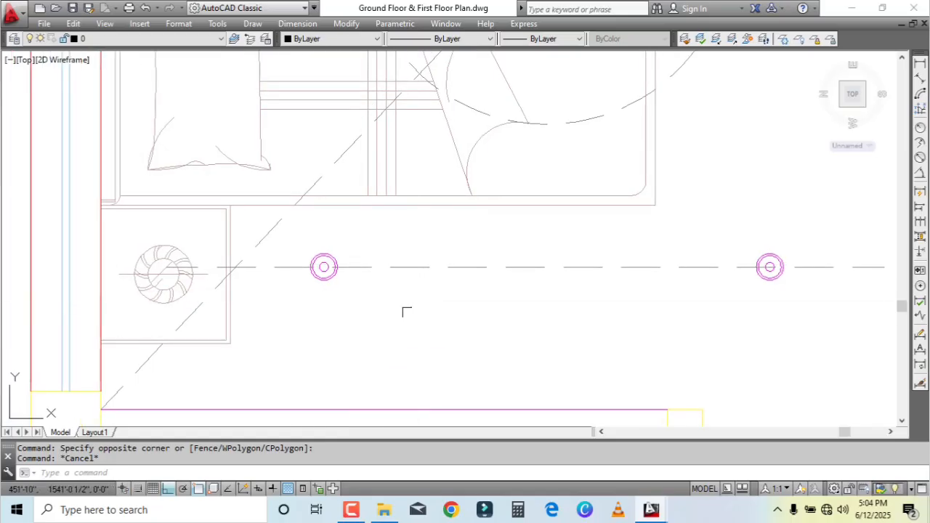
type("c")
key("Return")
scroll(324, 265, "up", 2)
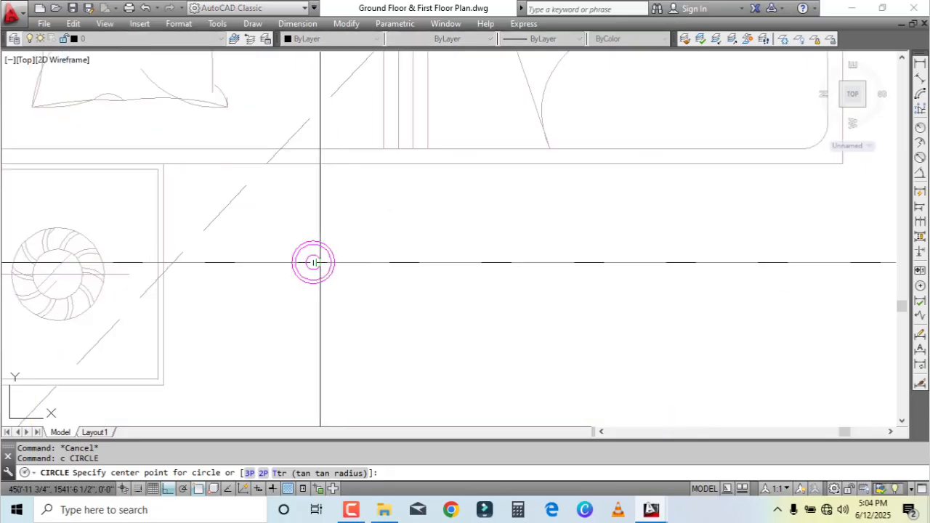
left_click(312, 263)
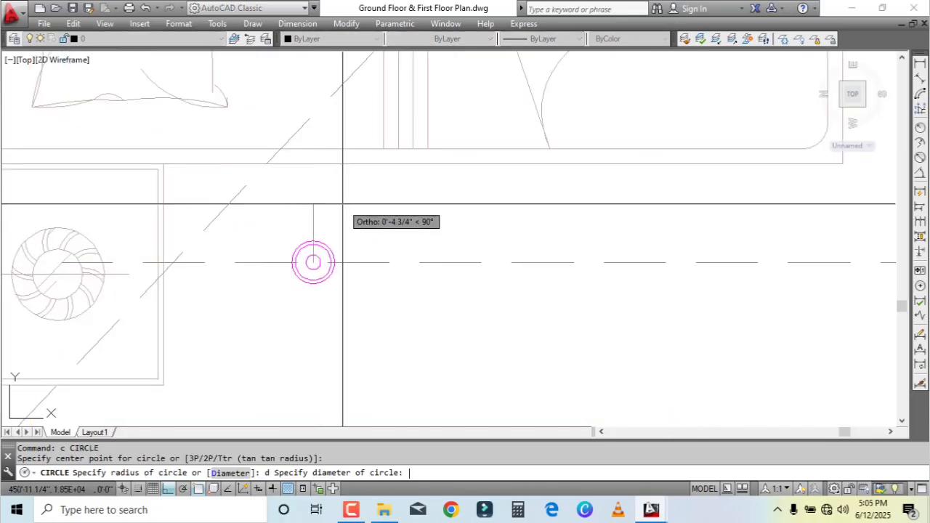
type("6'")
key("Return")
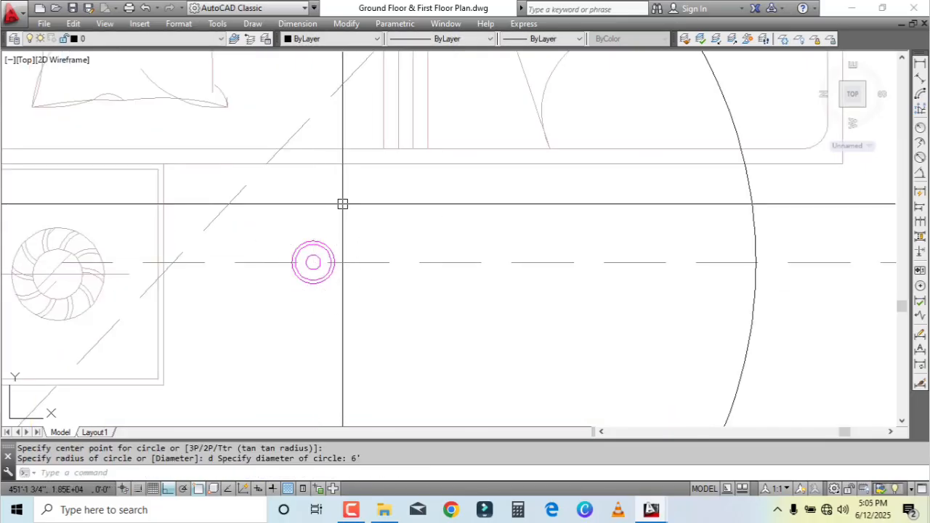
scroll(340, 202, "down", 6)
scroll(340, 202, "up", 2)
middle_click_drag(378, 269, 357, 295)
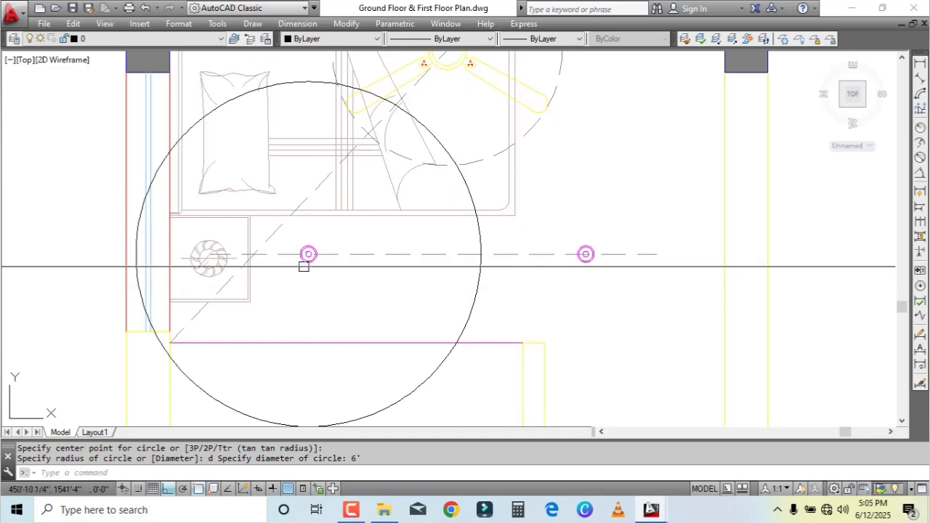
left_click(95, 189)
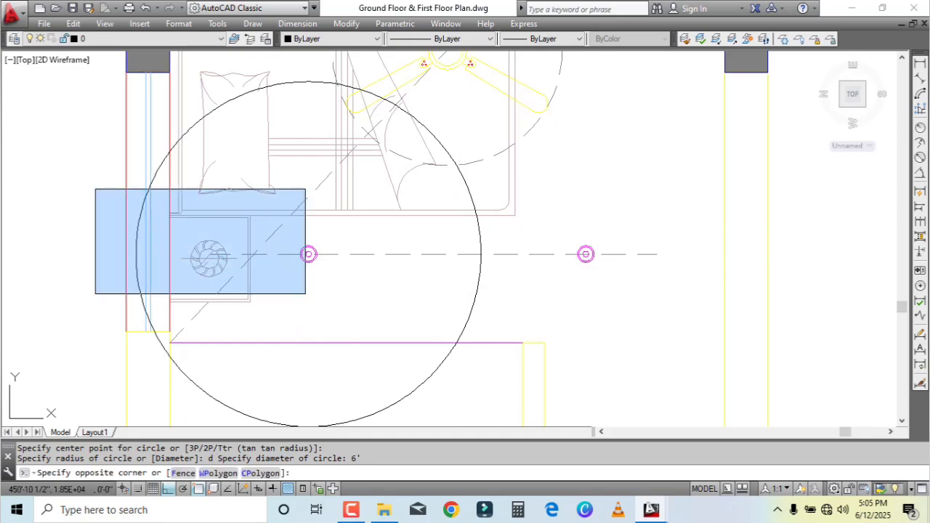
key("Escape")
left_click(293, 226)
key("Escape")
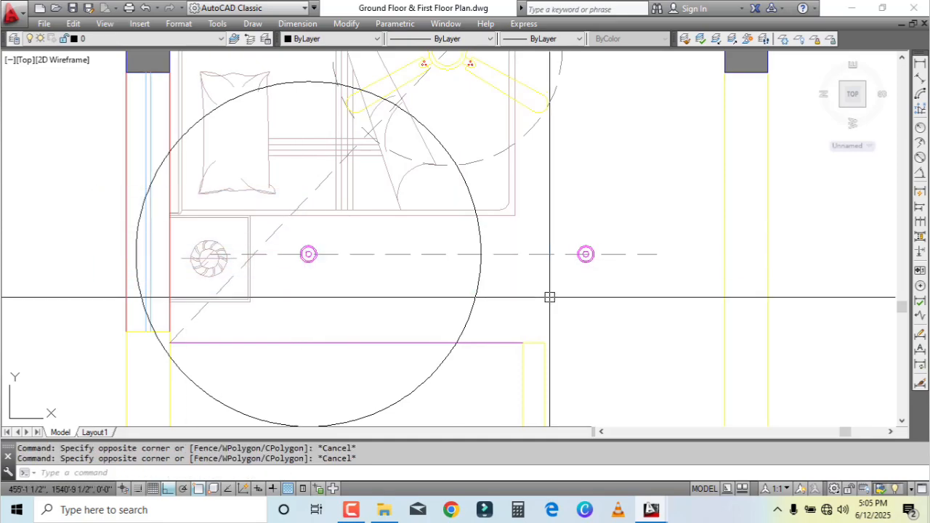
Step: Draw a circle with a diameter of 6' centred on the right light fixture
scroll(549, 297, "up", 2)
type("c")
key("Return")
scroll(565, 239, "up", 2)
left_click(566, 239)
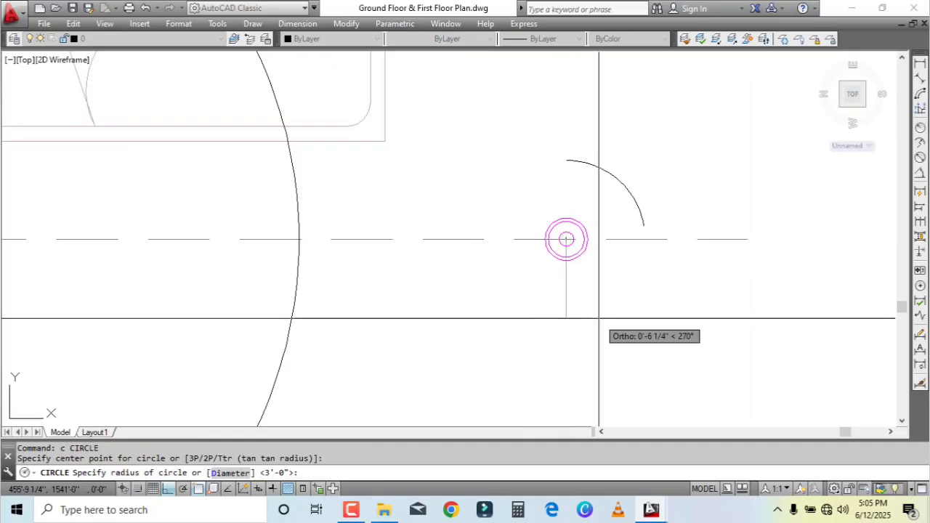
type("d")
type("6'")
key("Return")
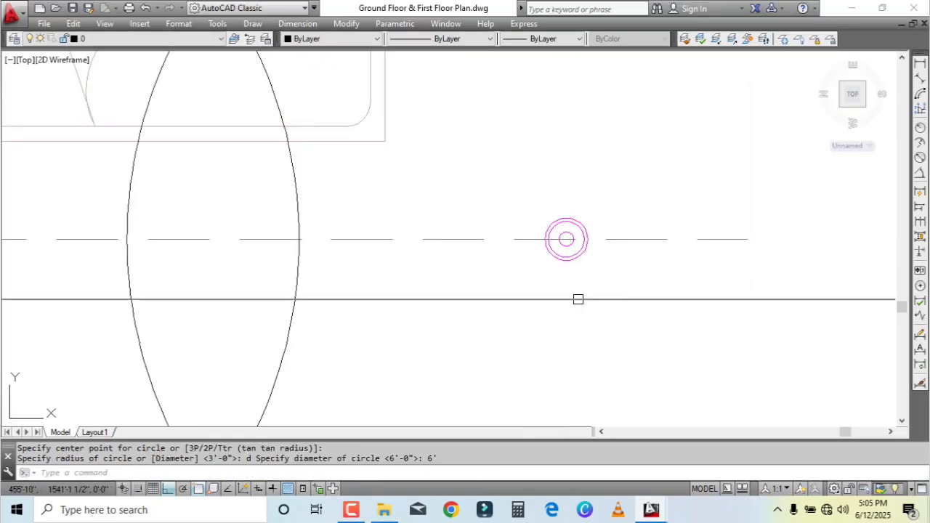
Step: Examine where the two light coverage circles overlap each other and how far they reach towards the side walls
scroll(576, 299, "down", 5)
left_click(572, 241)
key("Escape")
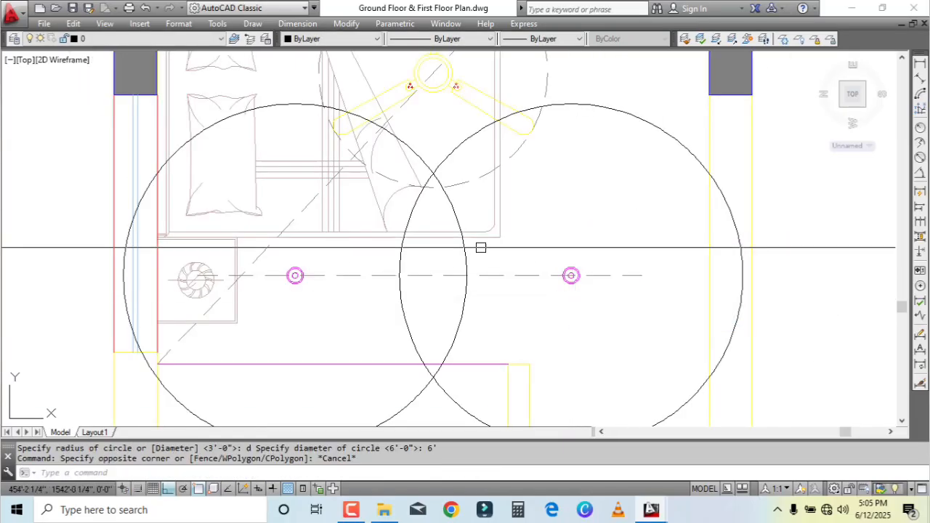
left_click(379, 255)
key("Escape")
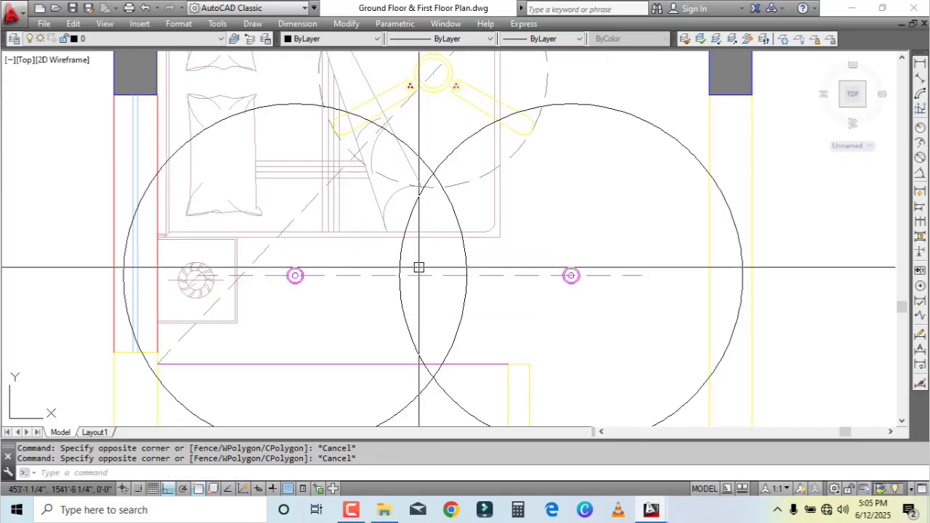
left_click(390, 161)
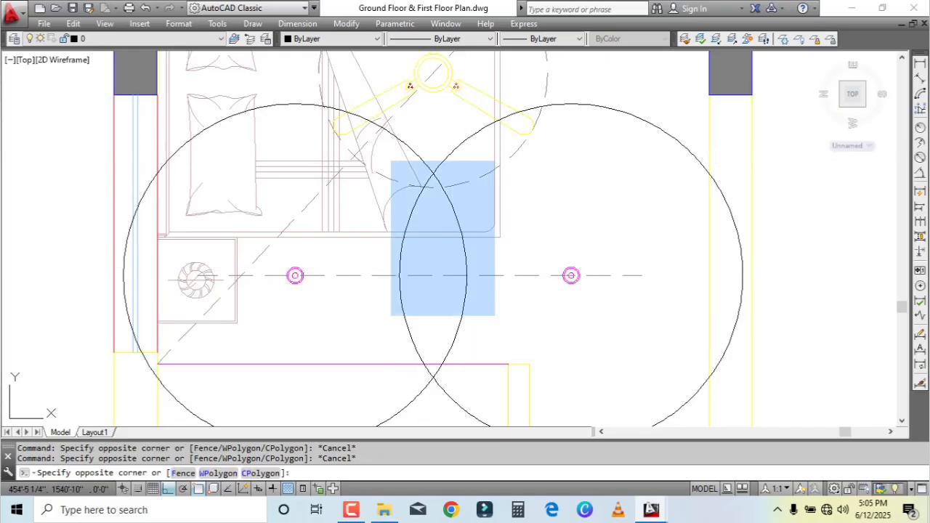
left_click(492, 406)
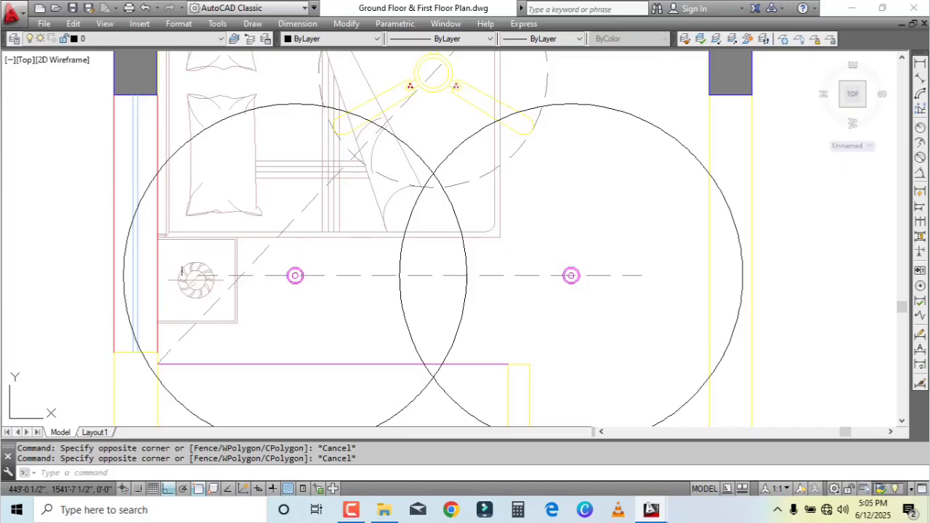
left_click(75, 210)
left_click(278, 312)
left_click(279, 195)
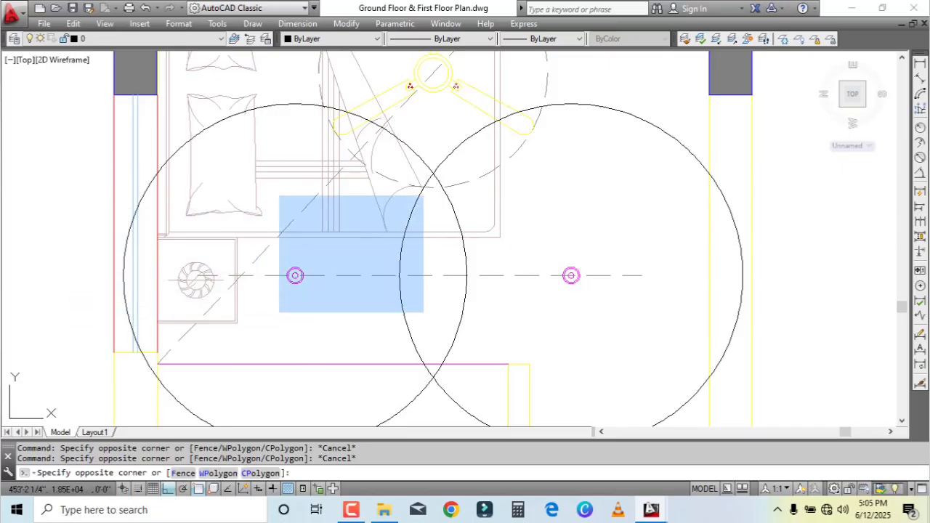
key("Escape")
left_click(394, 162)
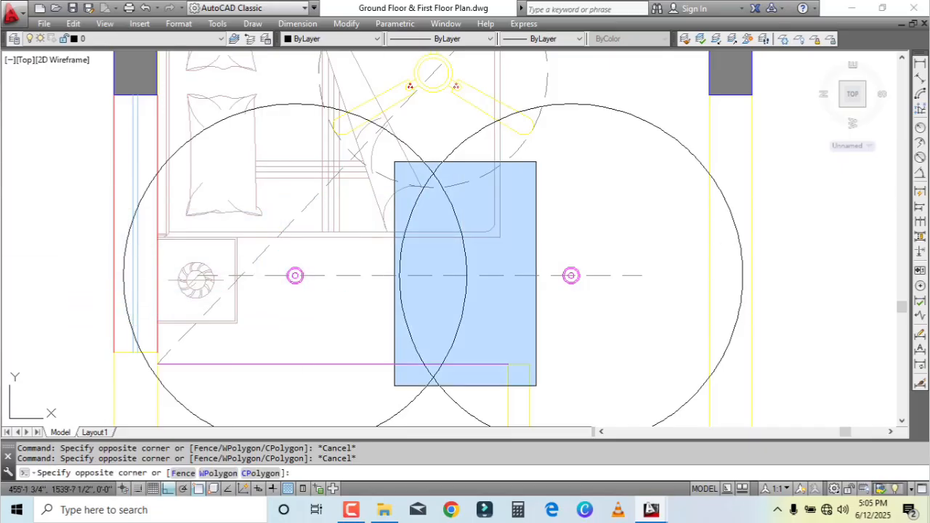
key("Escape")
left_click(578, 222)
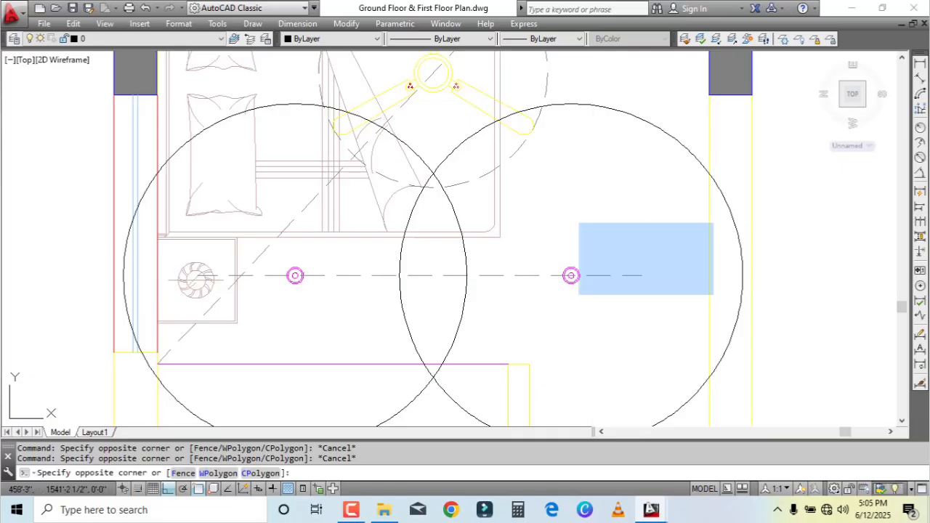
left_click(792, 311)
key("Escape")
Step: Delete both 6' circles around the light fixtures
scroll(438, 257, "down", 2)
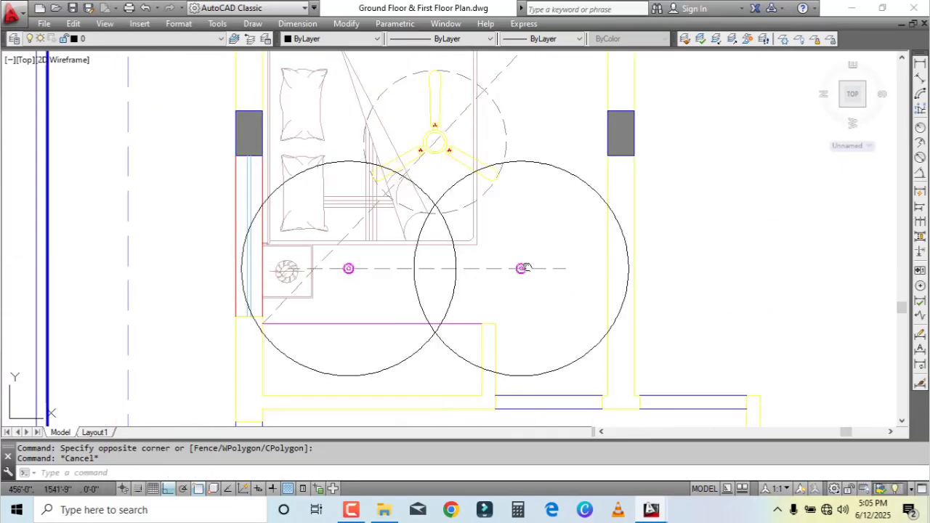
scroll(494, 298, "up", 1)
middle_click_drag(445, 331, 453, 302)
left_click(452, 303)
left_click(387, 315)
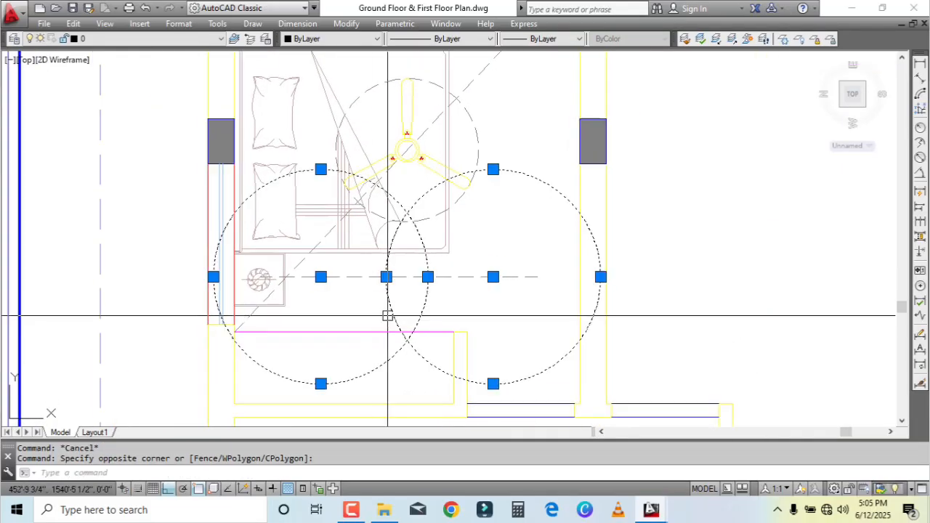
key("Delete")
Step: Draw a circle with a diameter of 4' centred on the right light fixture
type("c")
key("Return")
scroll(436, 265, "up", 5)
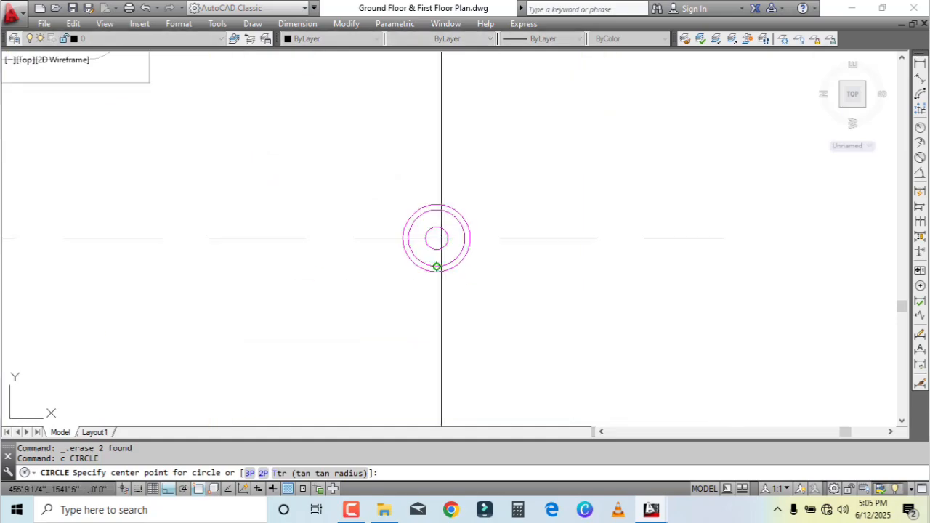
left_click(436, 238)
type("d")
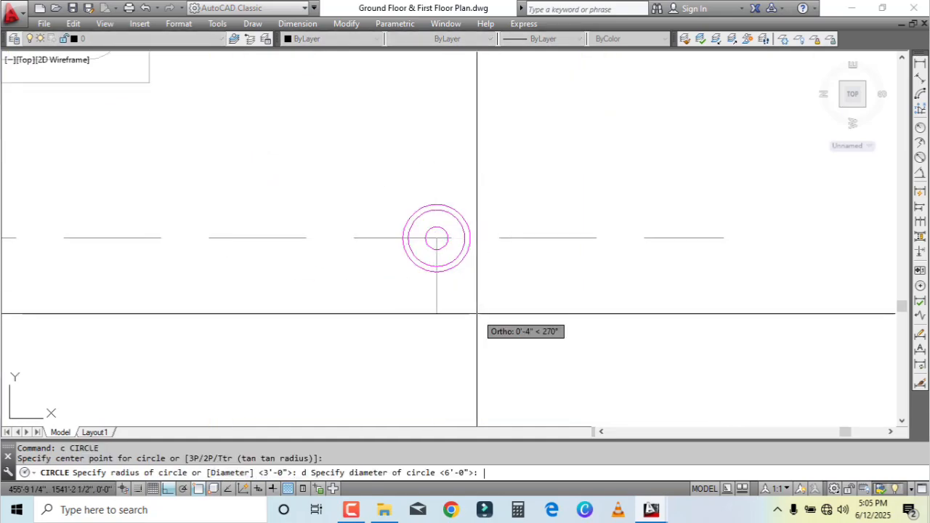
type("4'")
key("Return")
scroll(478, 313, "down", 4)
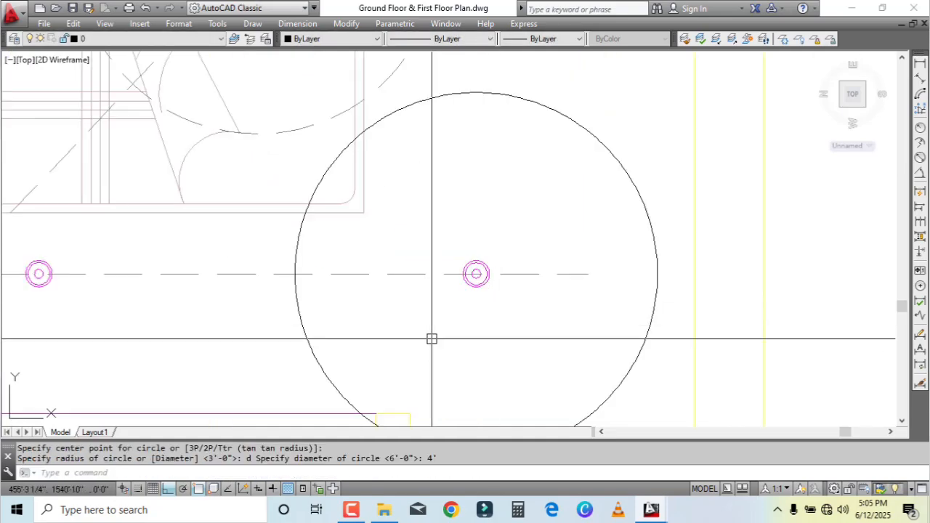
Step: Draw a circle with a diameter of 4' centred on the left light fixture
middle_click_drag(430, 336, 696, 300)
type("c")
key("Return")
scroll(297, 231, "up", 2)
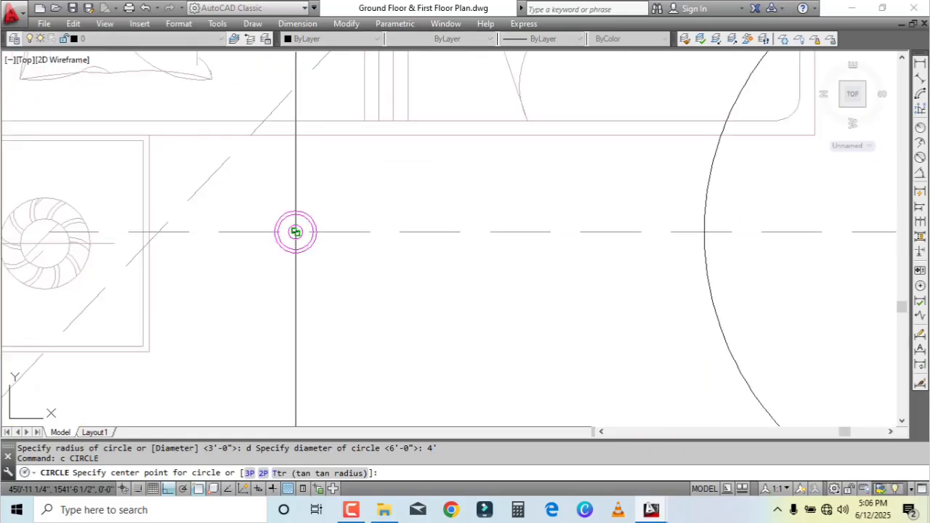
left_click(295, 232)
type("d")
key("Return")
type("4")
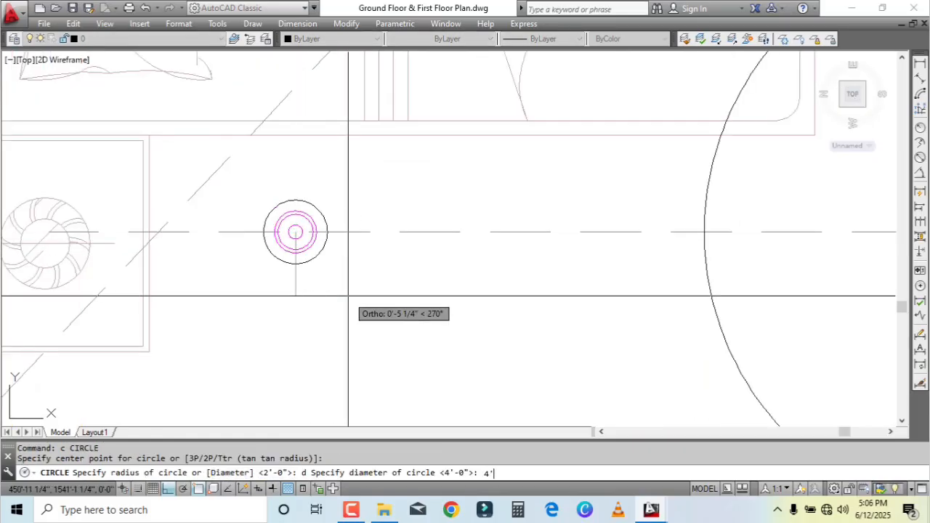
key("Return")
scroll(447, 304, "down", 6)
scroll(459, 298, "up", 2)
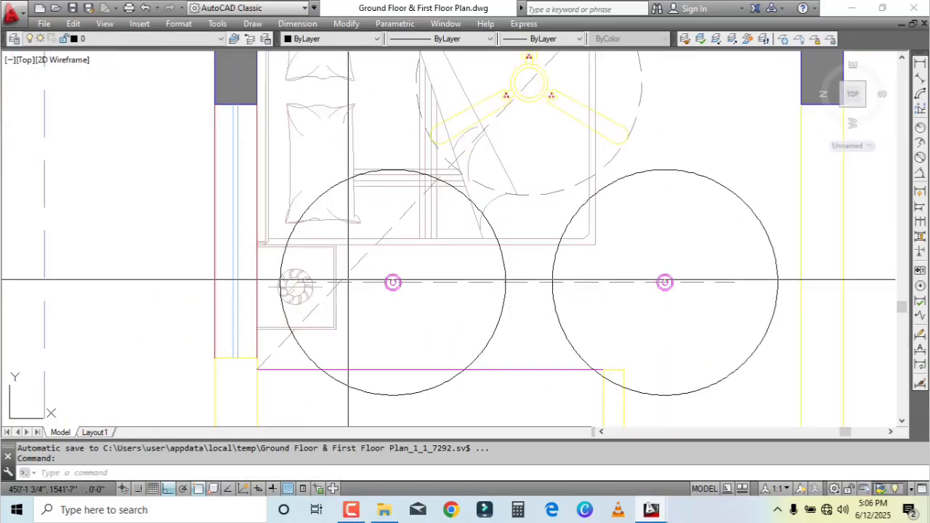
left_click(458, 272)
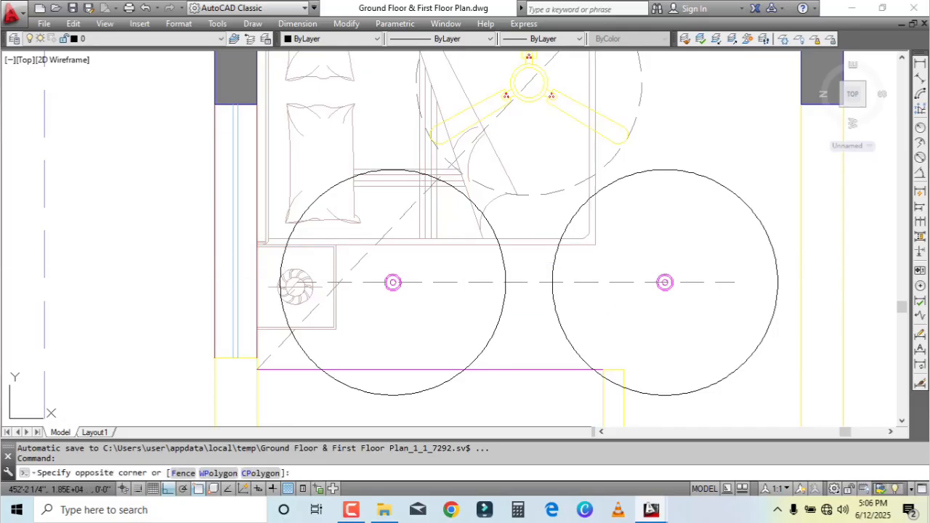
Step: Delete both 4' circles around the two light fixtures below the bed
key("Escape")
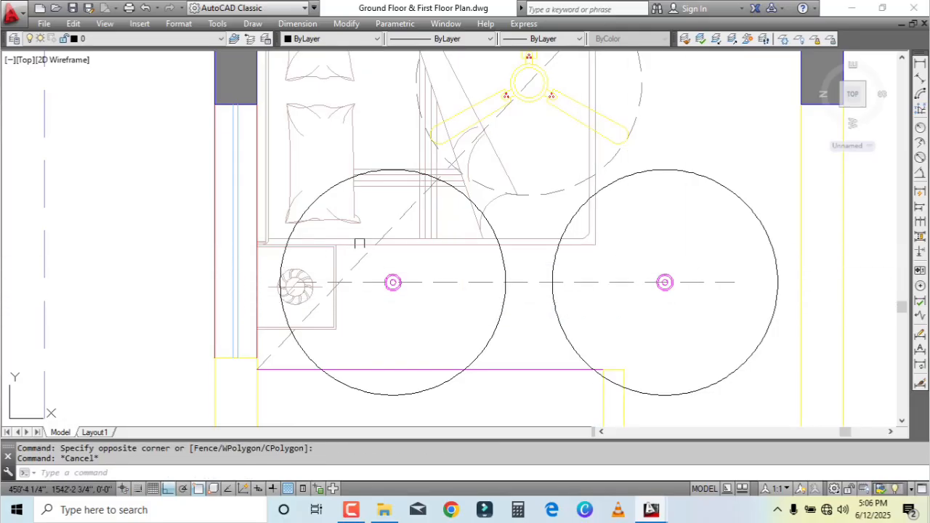
scroll(558, 314, "down", 2)
scroll(519, 325, "up", 4)
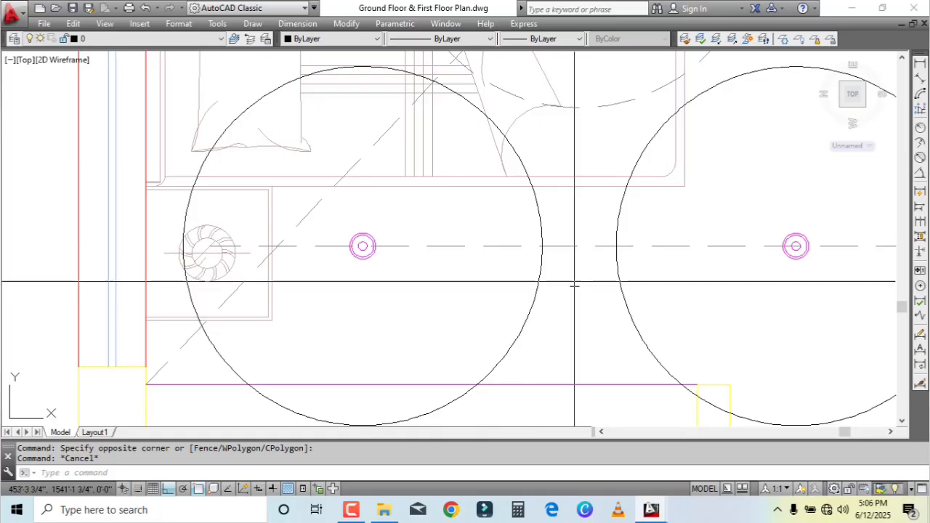
left_click(646, 293)
left_click(518, 293)
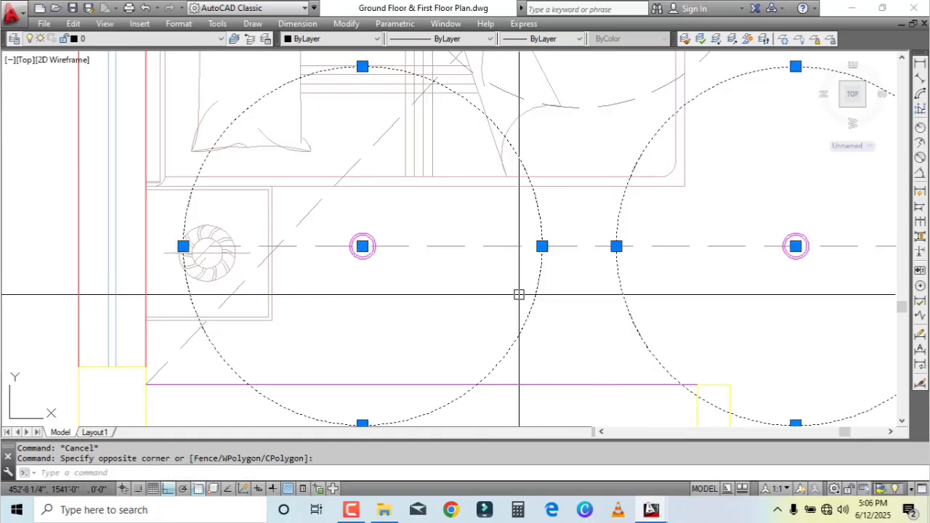
scroll(533, 282, "down", 2)
key("Delete")
scroll(538, 279, "down", 2)
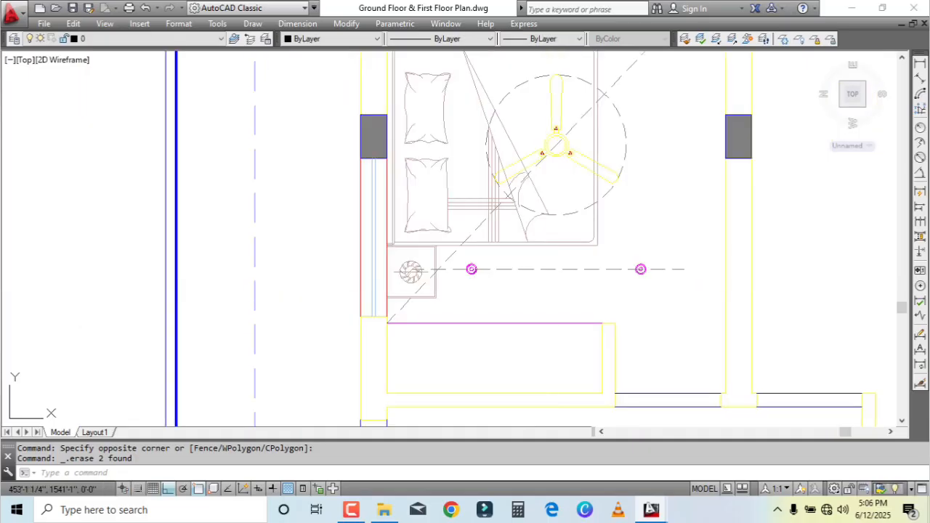
Step: Undo the deletion of the two 4' circles around the light fixtures
middle_click_drag(528, 281, 487, 291)
key("ctrl+z")
key("ctrl+z")
key("ctrl+z")
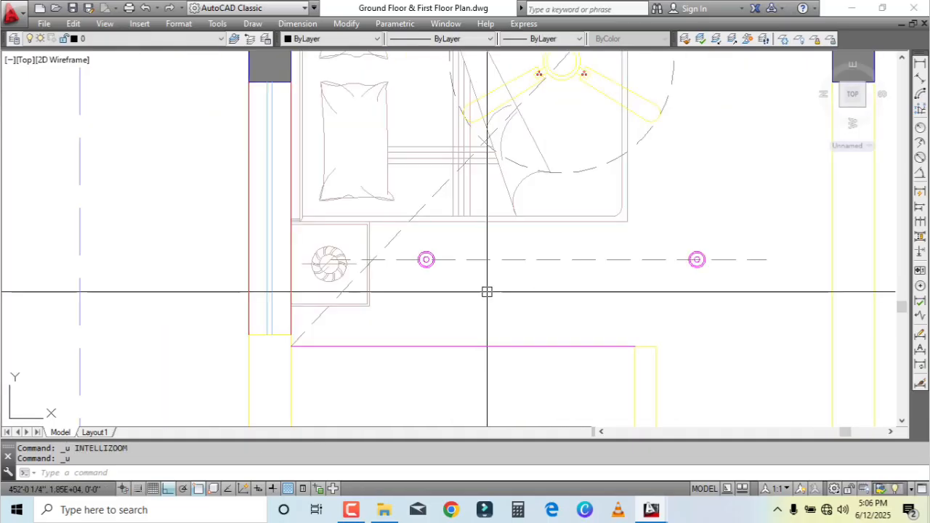
Step: Draw a vertical guide line from the bedroom's upper wall down to the top edge of the bed
scroll(487, 291, "down", 2)
type("l")
key("Return")
middle_click_drag(535, 260, 490, 400)
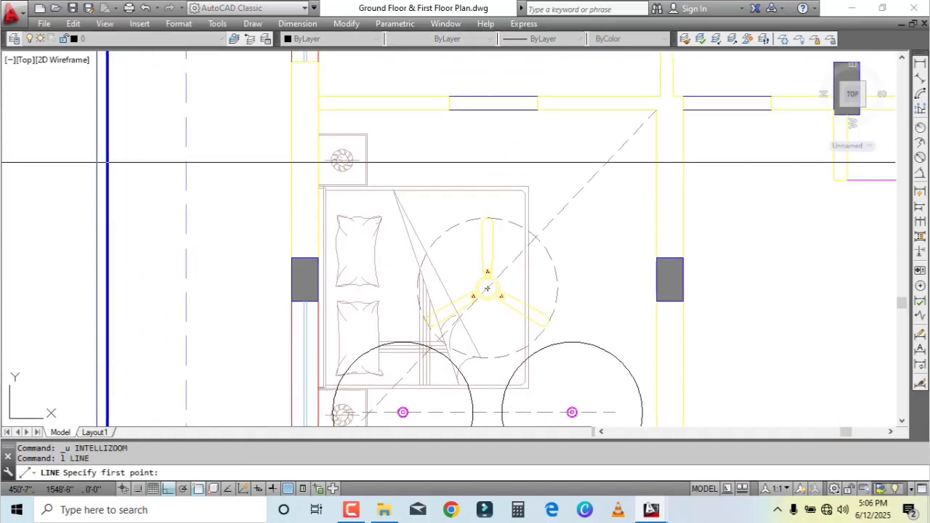
scroll(358, 124, "up", 2)
left_click(434, 101)
left_click(434, 221)
key("Escape")
Step: Draw a horizontal line from the vertical guide's midpoint to the right wall and extend it to the left wall
key("Return")
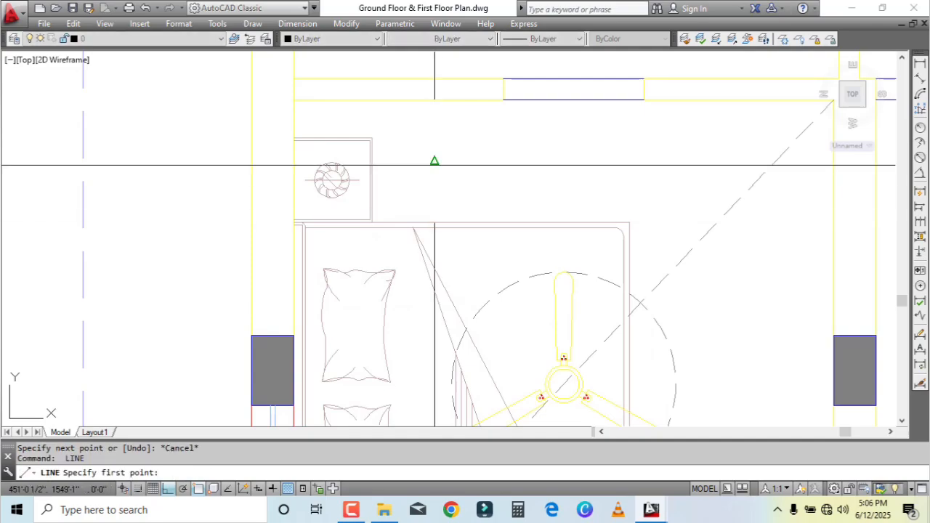
scroll(445, 167, "down", 2)
left_click(439, 163)
left_click(689, 162)
key("Escape")
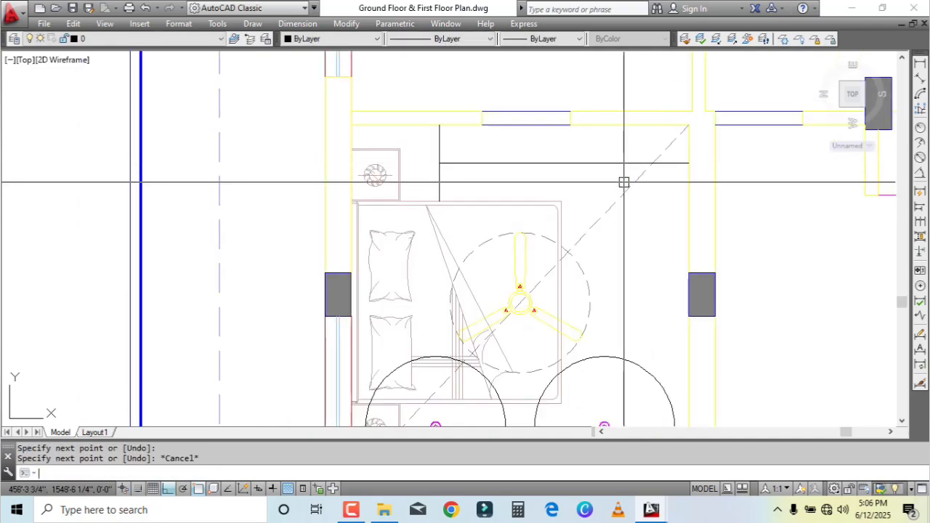
scroll(404, 125, "up", 4)
key("Return")
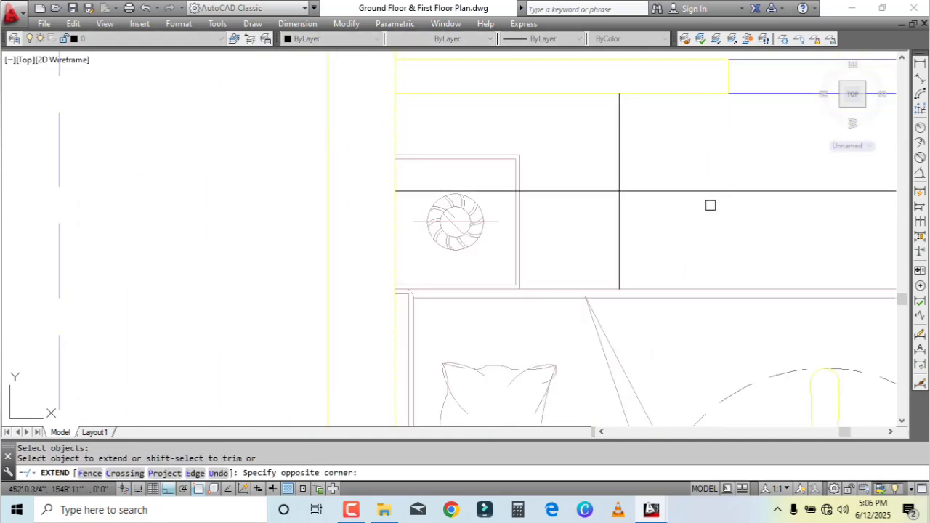
key("Escape")
Step: Delete the short vertical guide line between the upper wall and the bed
left_click(626, 151)
left_click(595, 142)
scroll(459, 204, "down", 4)
key("Delete")
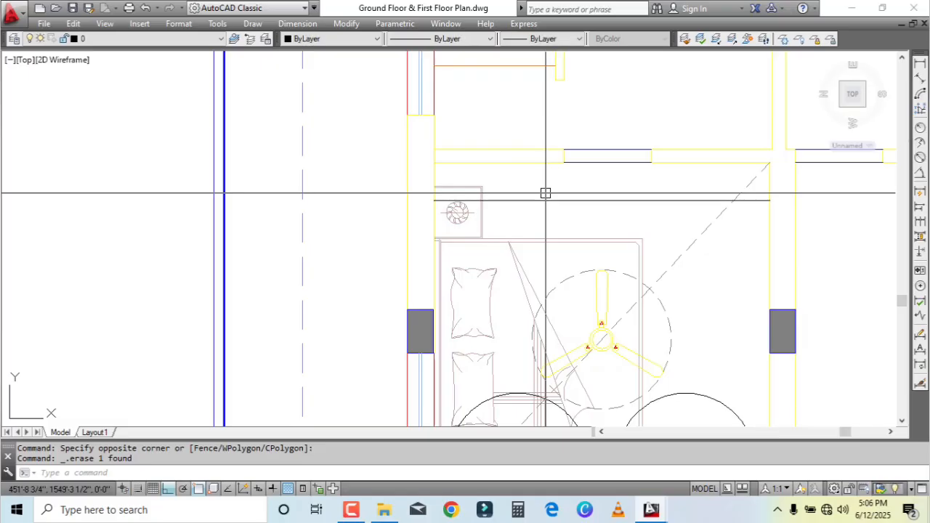
Step: Try dividing the horizontal line above the bed into 2 segments, and undo the division
type("div")
key("Return")
left_click(629, 200)
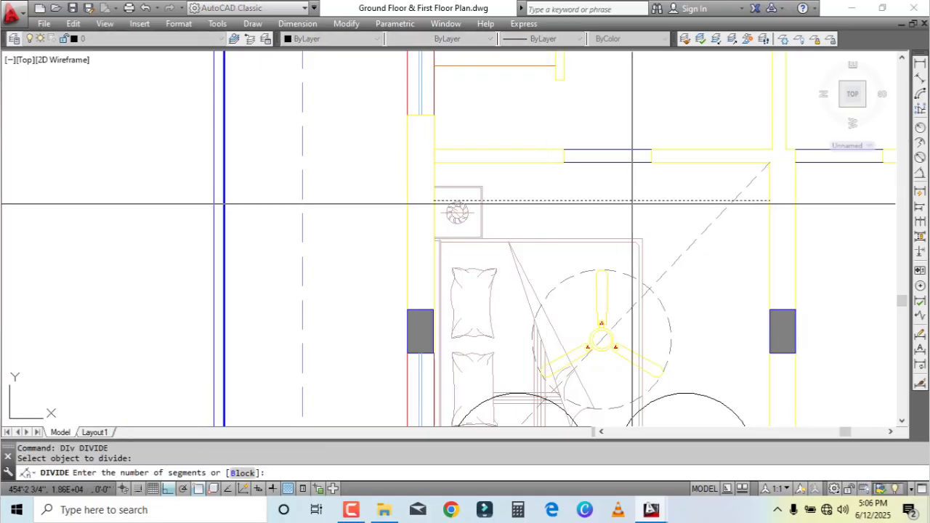
type("2")
key("Return")
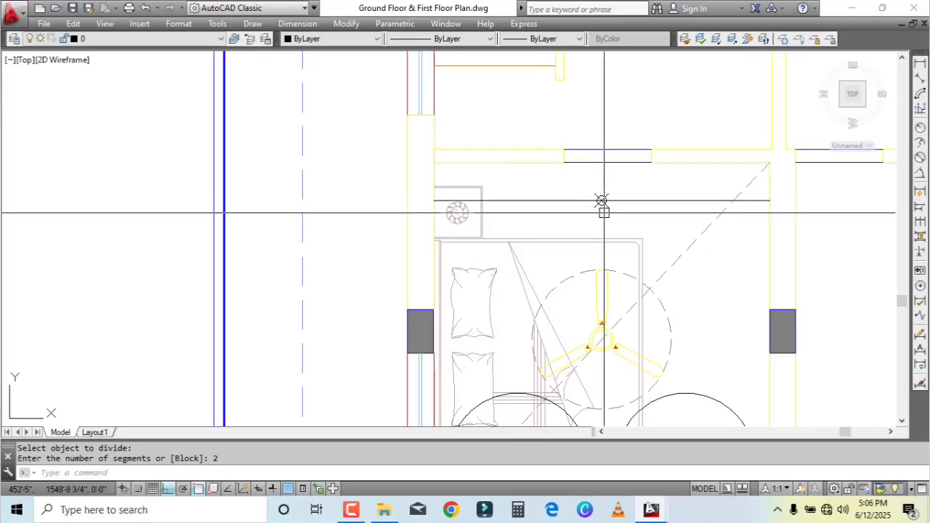
key("ctrl+z")
Step: Divide the horizontal line above the bed into 3 equal segments
type("d")
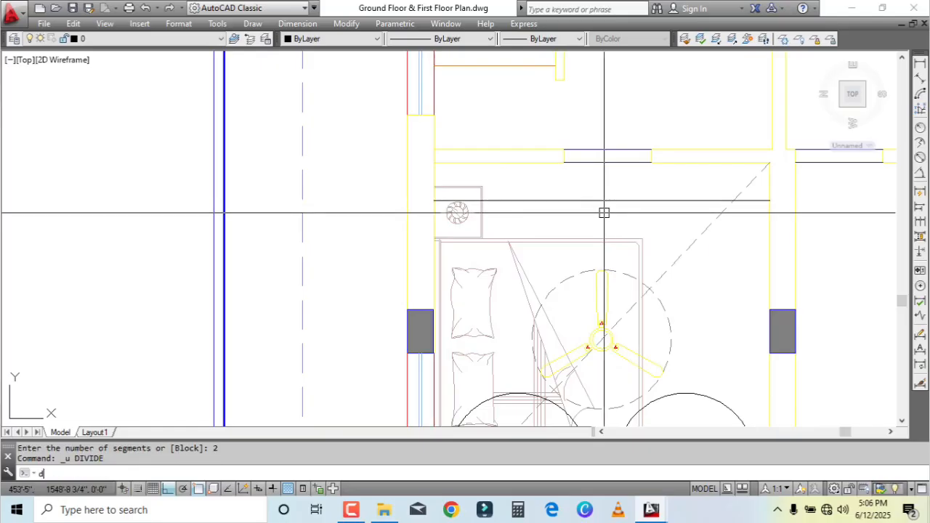
type("iv")
key("Return")
left_click(610, 201)
type("3")
key("Return")
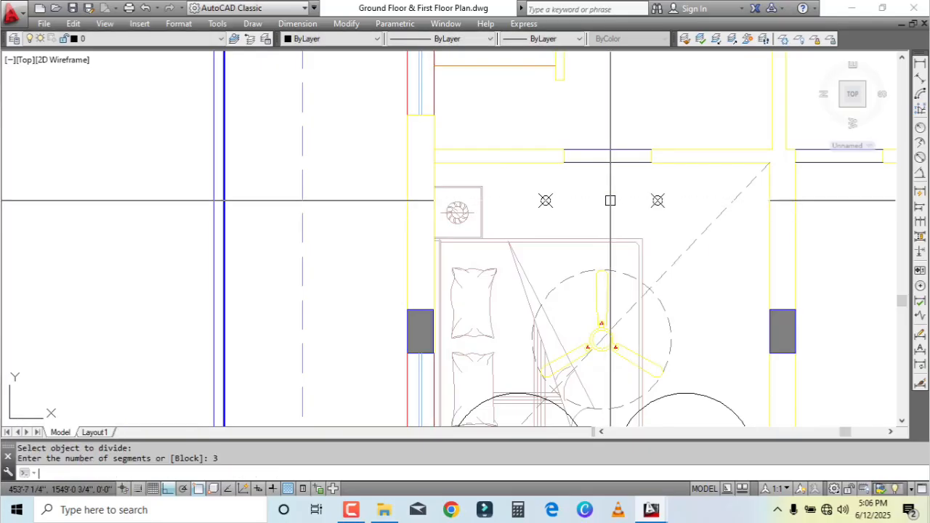
Step: Copy the left light fixture from below the bed to the space near the divided line above the bed
scroll(590, 191, "down", 4)
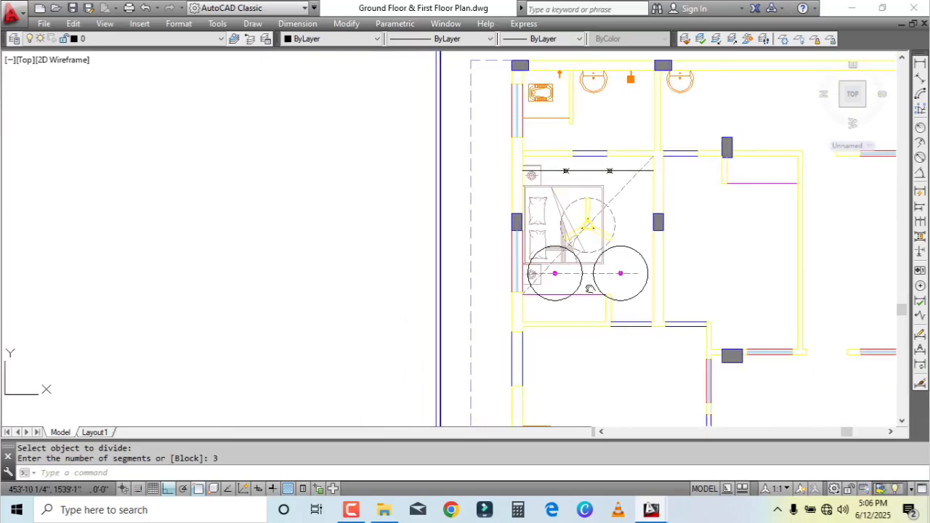
scroll(587, 254, "up", 4)
scroll(513, 228, "up", 3)
left_click(487, 199)
type("co")
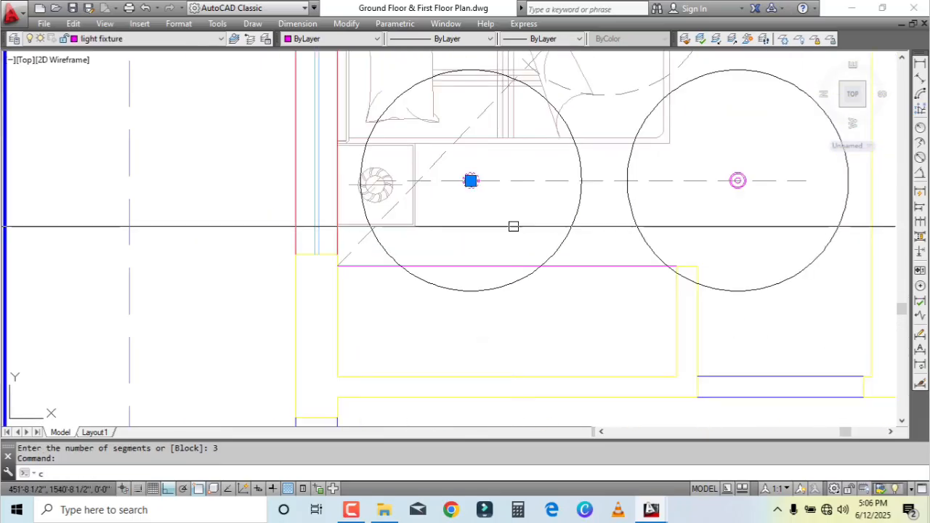
key("Return")
left_click(465, 190)
scroll(465, 218, "down", 3)
scroll(475, 175, "up", 5)
left_click(454, 129)
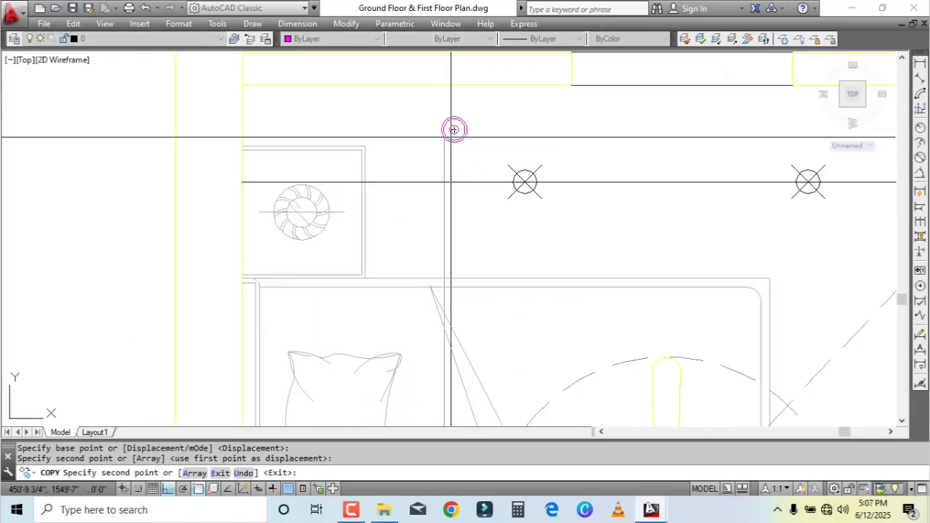
key("Escape")
Step: Move the copied fixture onto the line's left division point and place another copy on the right division point
left_click(454, 129)
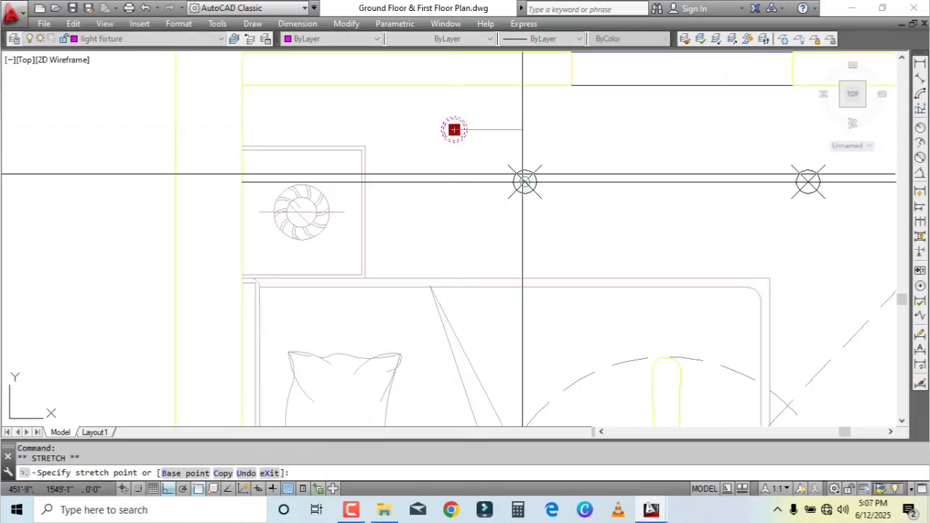
key("Return")
left_click(535, 224)
left_click(663, 223)
key("Escape")
left_click(652, 189)
left_click(651, 182)
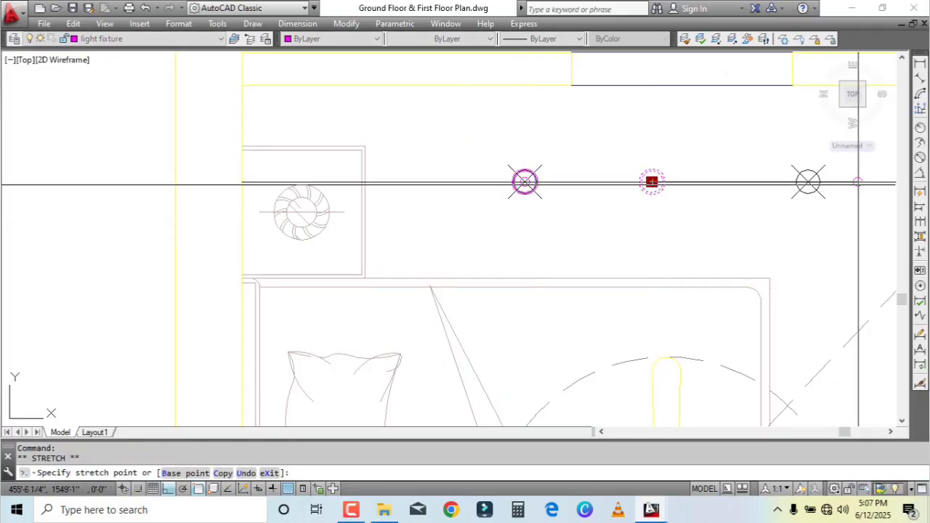
key("Escape")
Step: Draw a circle with a diameter of 5' centred on the upper left light fixture
scroll(652, 182, "down", 3)
scroll(540, 291, "up", 3)
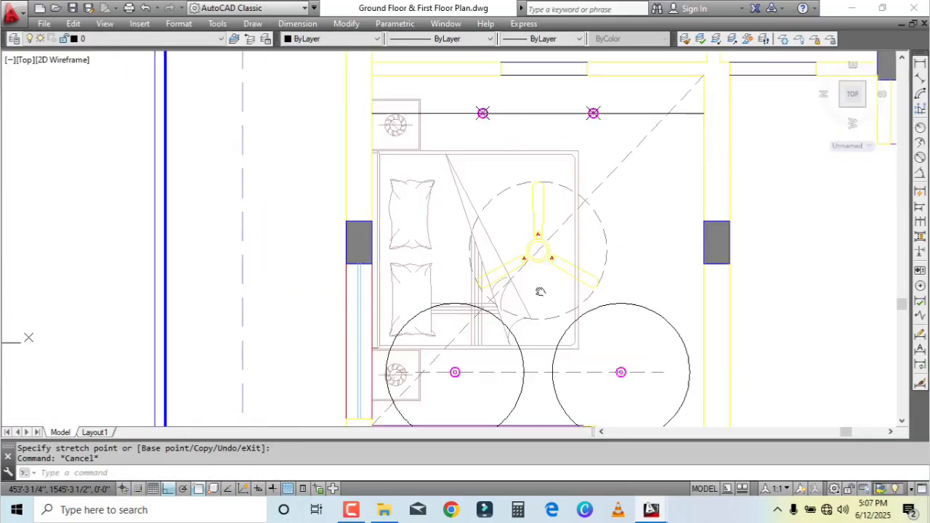
scroll(486, 284, "up", 3)
scroll(465, 218, "up", 3)
type("c")
key("Return")
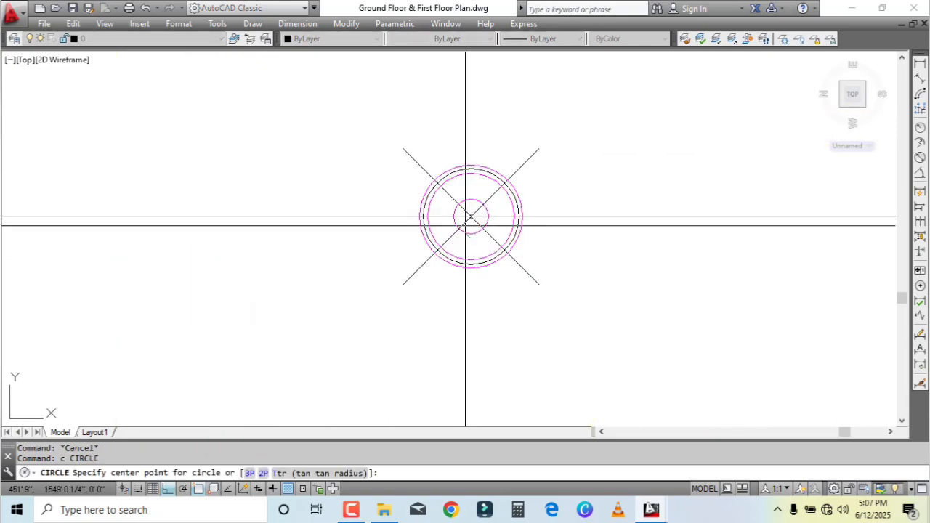
left_click(487, 216)
type("d")
key("Return")
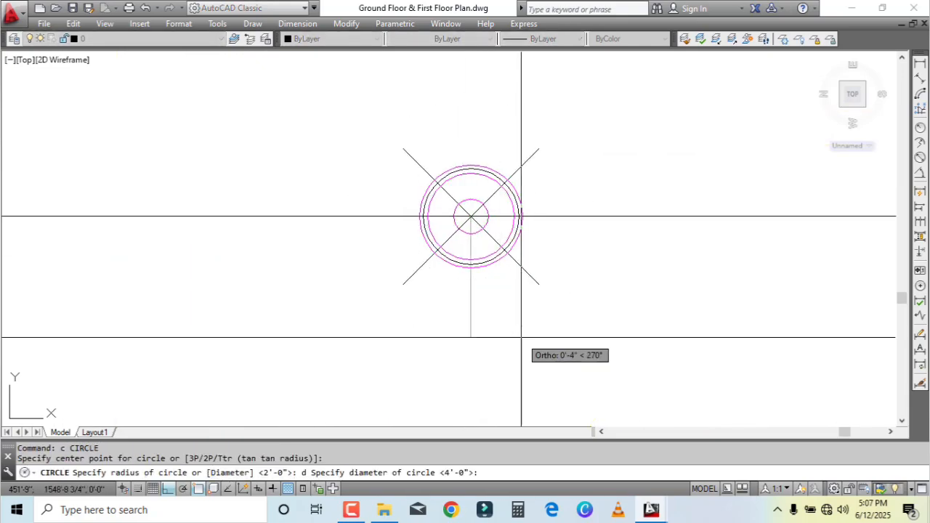
type("5'")
key("Return")
Step: Draw a circle with a diameter of 5' centred on the upper right light fixture
scroll(515, 305, "down", 5)
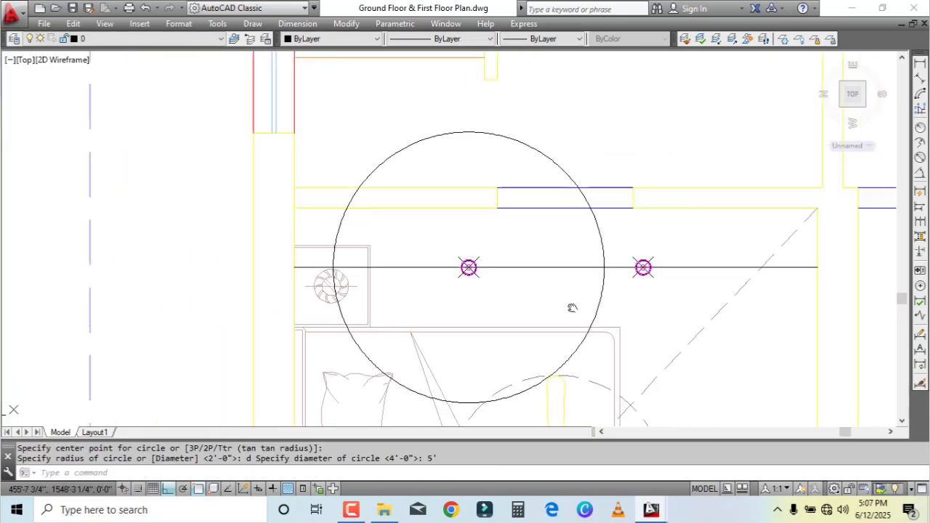
scroll(571, 307, "up", 2)
type("c")
key("Return")
scroll(503, 231, "up", 5)
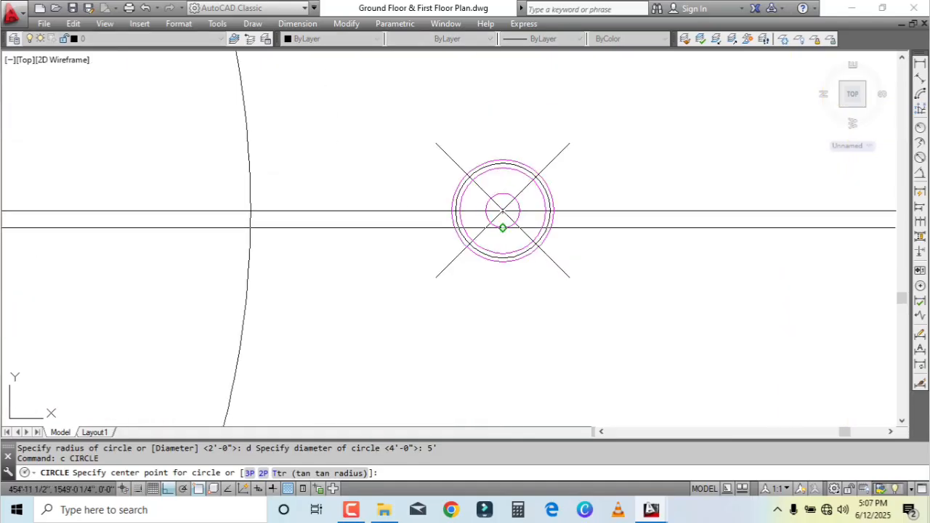
left_click(503, 211)
type("d")
key("Return")
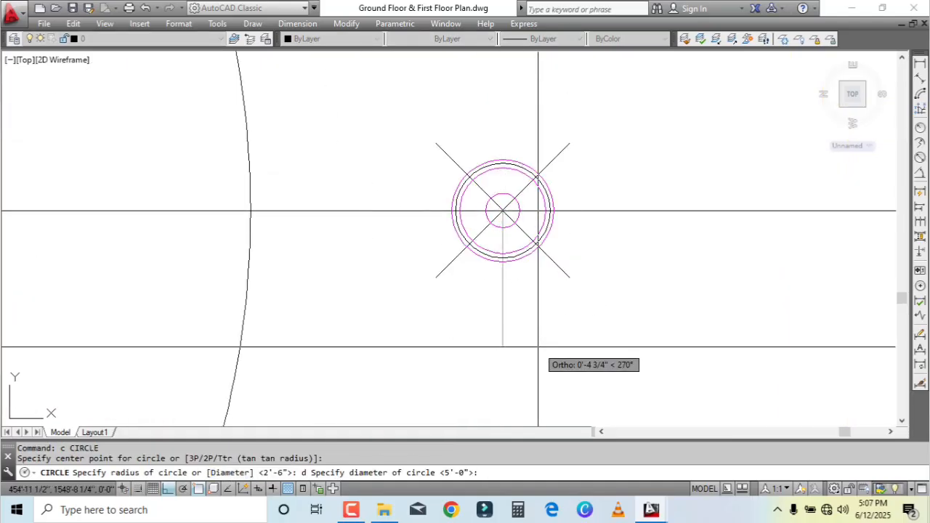
type("5'")
key("Return")
Step: Examine the area where the two 5' coverage circles above the bed overlap
scroll(538, 347, "down", 3)
scroll(593, 326, "up", 5)
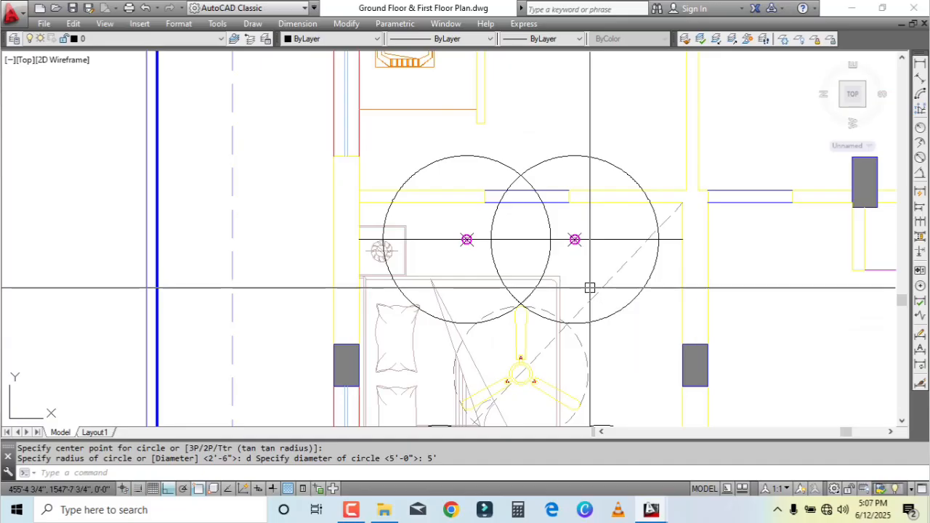
scroll(589, 287, "down", 3)
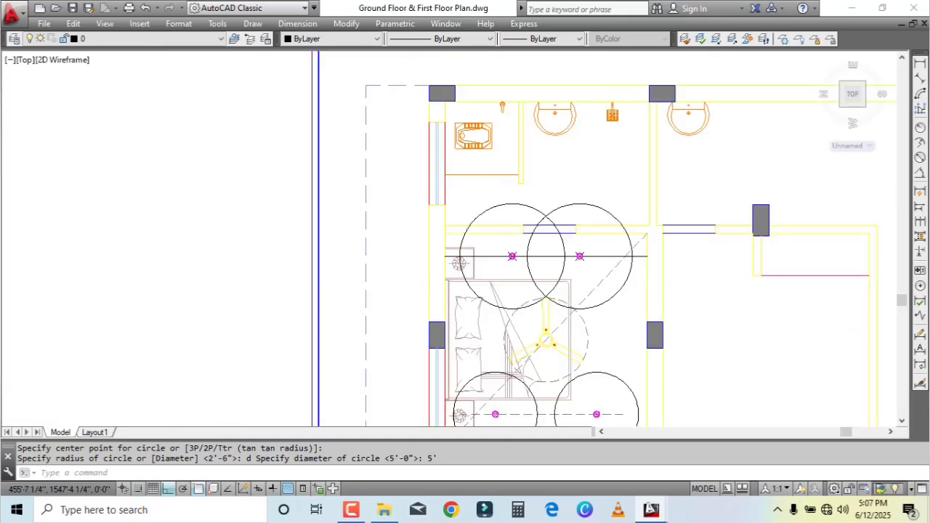
scroll(579, 239, "up", 6)
left_click(445, 147)
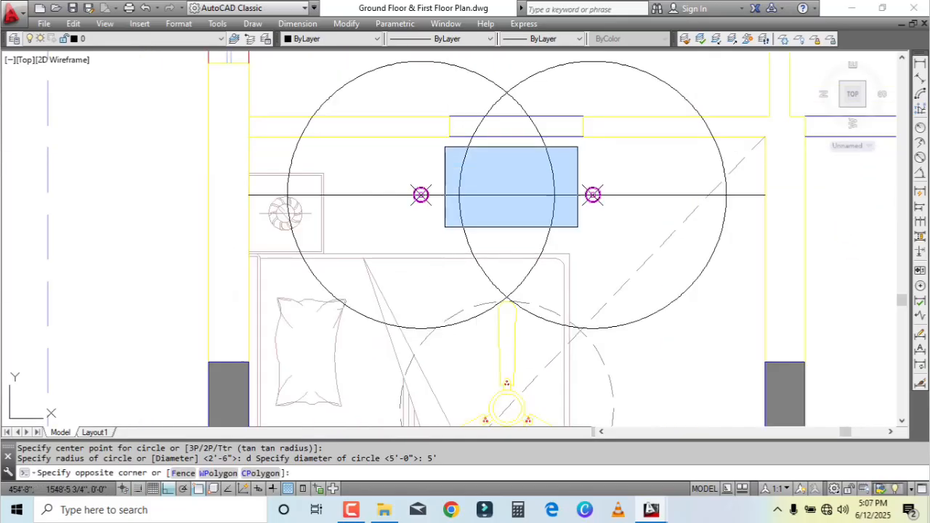
key("Escape")
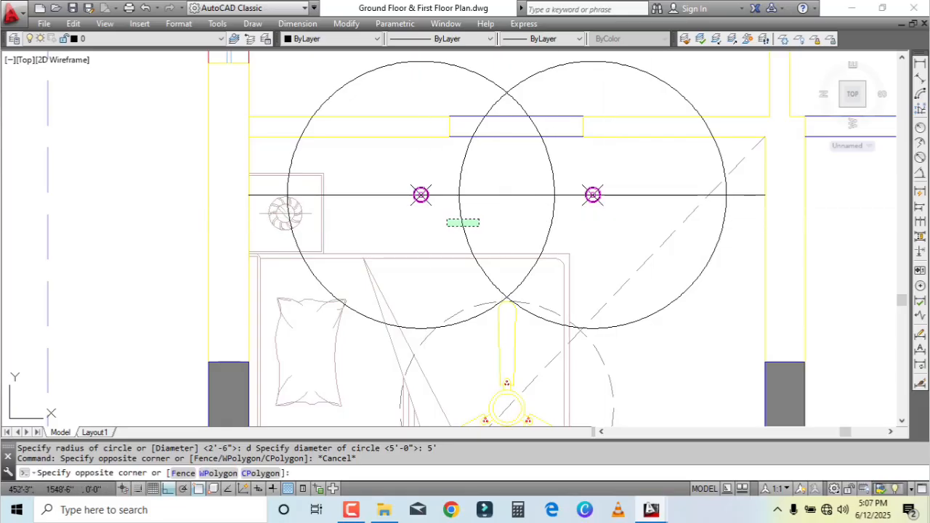
Step: Delete the 5' circle around the upper right light fixture and undo the deletion
left_click(448, 224)
key("Delete")
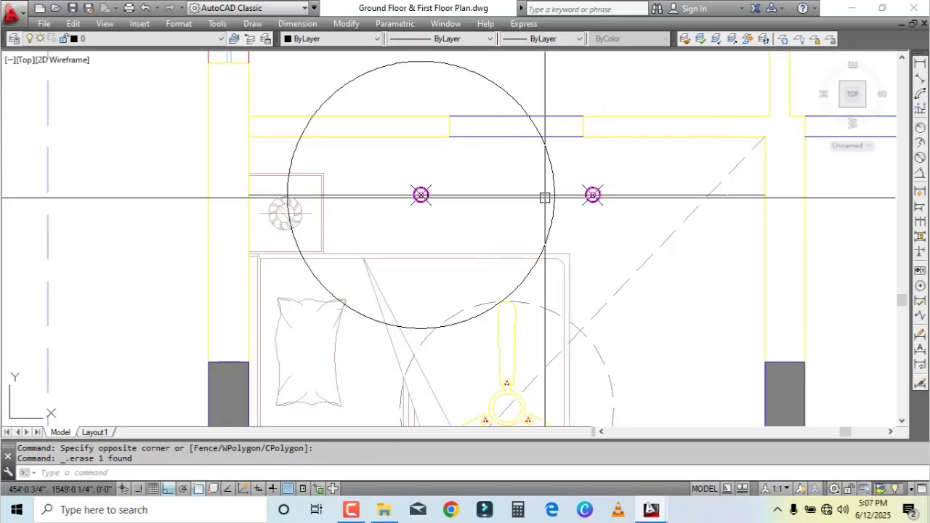
key("ctrl+z")
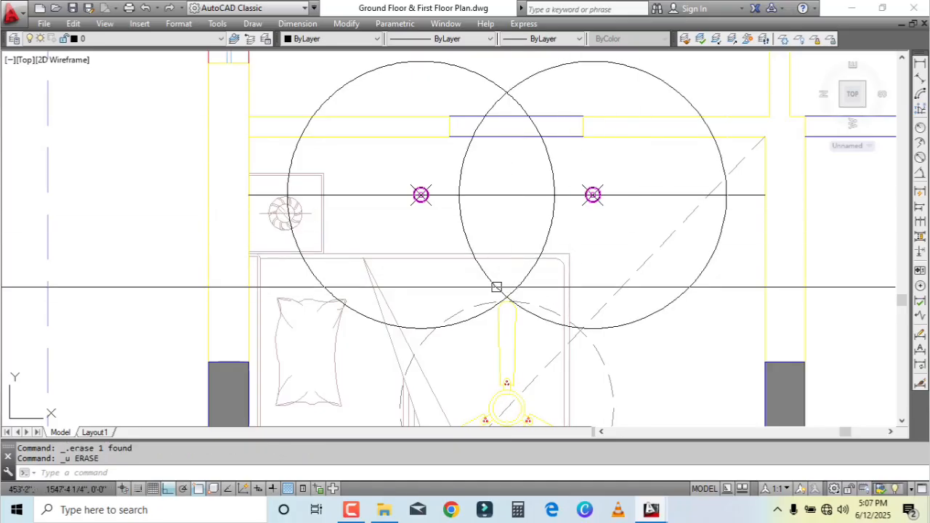
left_click(493, 170)
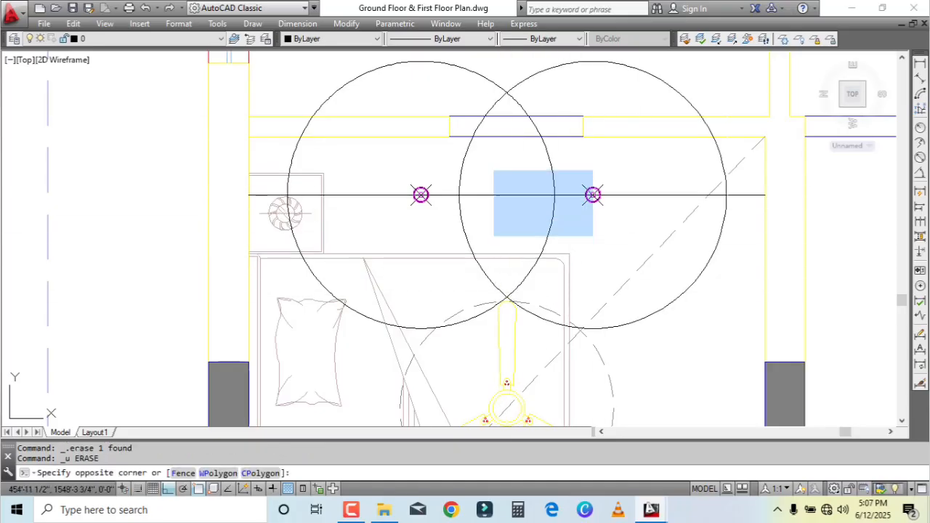
left_click(504, 186)
left_click(446, 161)
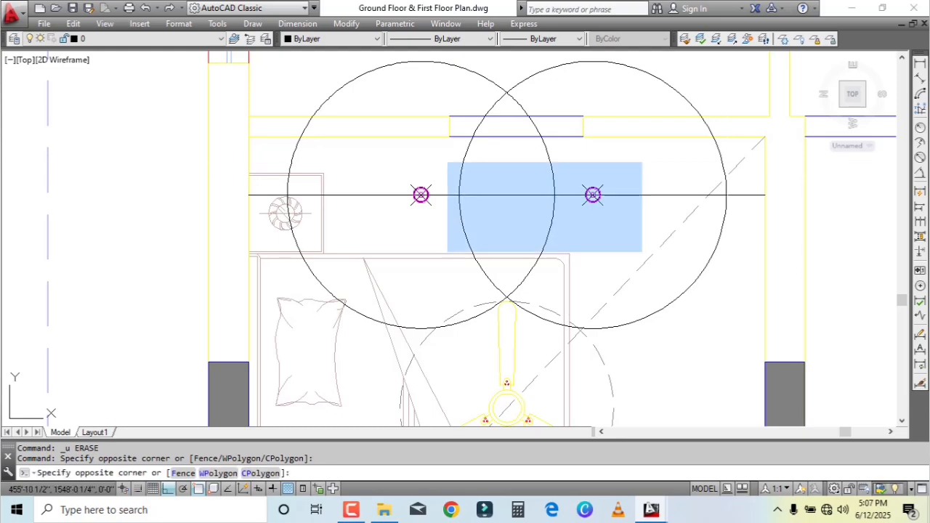
key("Escape")
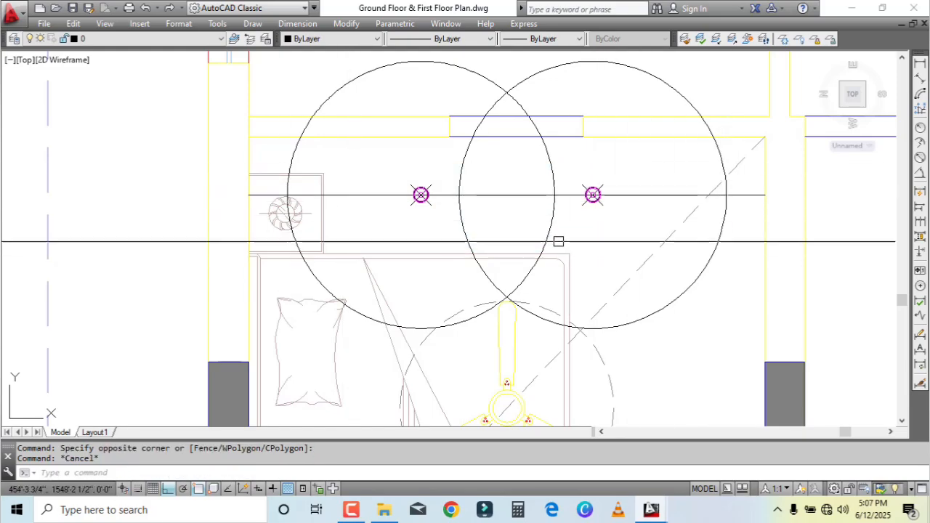
Step: Delete both 5' coverage circles around the two upper light fixtures
left_click(556, 243)
left_click(405, 243)
key("Escape")
left_click(557, 243)
left_click(420, 239)
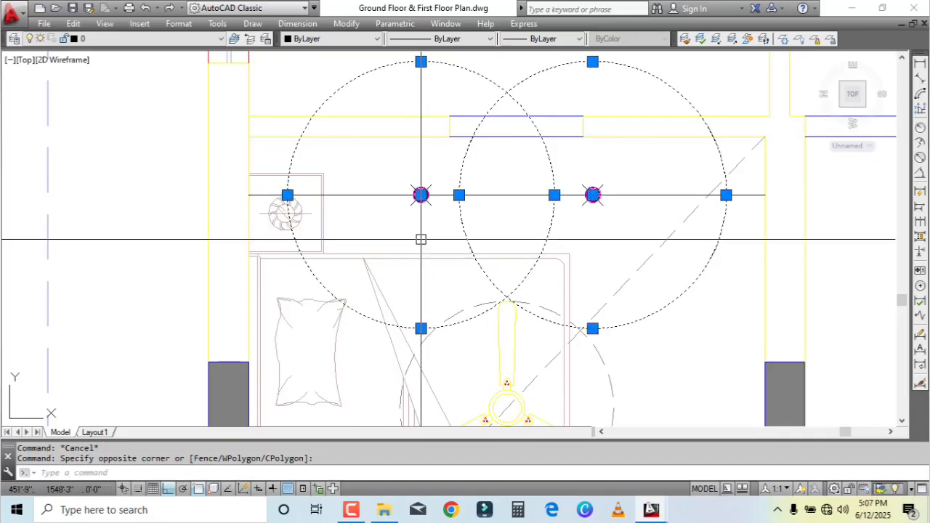
key("Delete")
Step: Delete the two existing coverage circles around the lower light fixtures below the bed
scroll(457, 305, "down", 5)
scroll(487, 322, "up", 4)
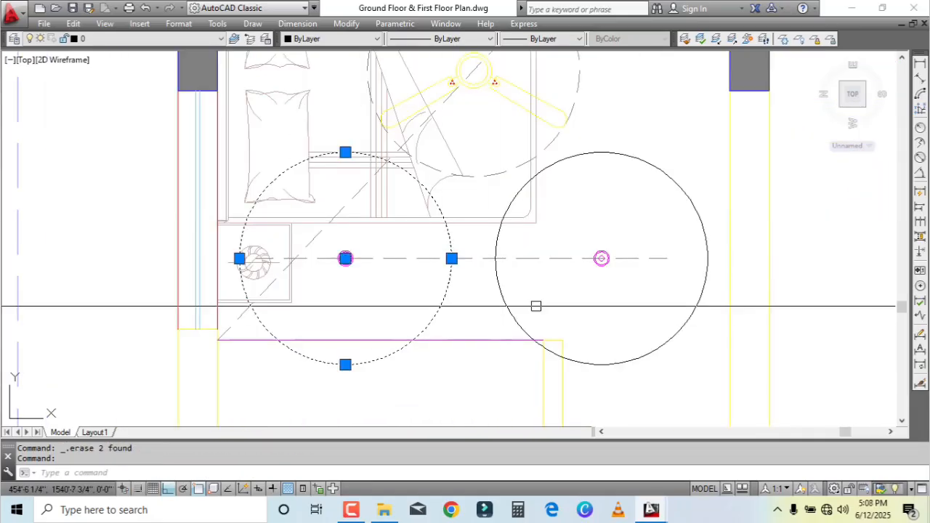
left_click(536, 306)
left_click(461, 313)
type("d")
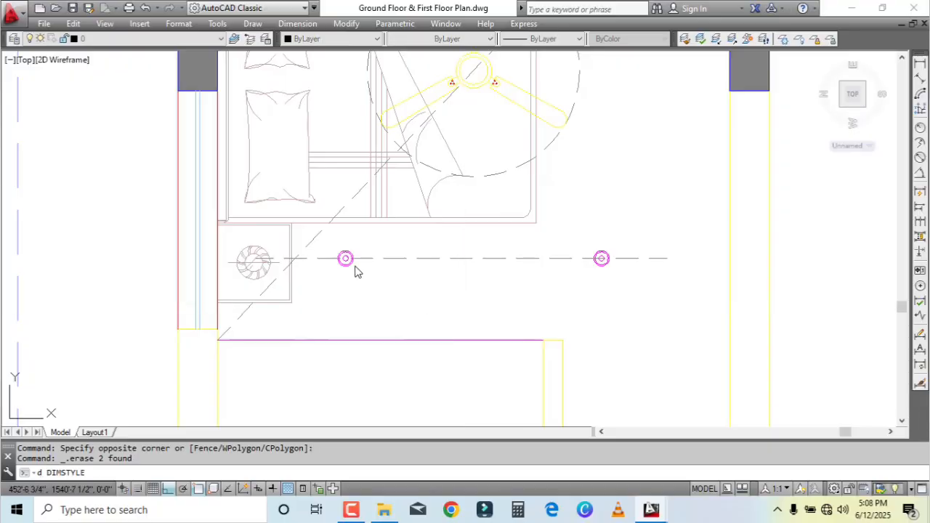
key("Return")
key("Escape")
Step: Draw a circle with a diameter of 5' centred on the lower left light fixture
type("c")
key("Return")
scroll(361, 274, "up", 3)
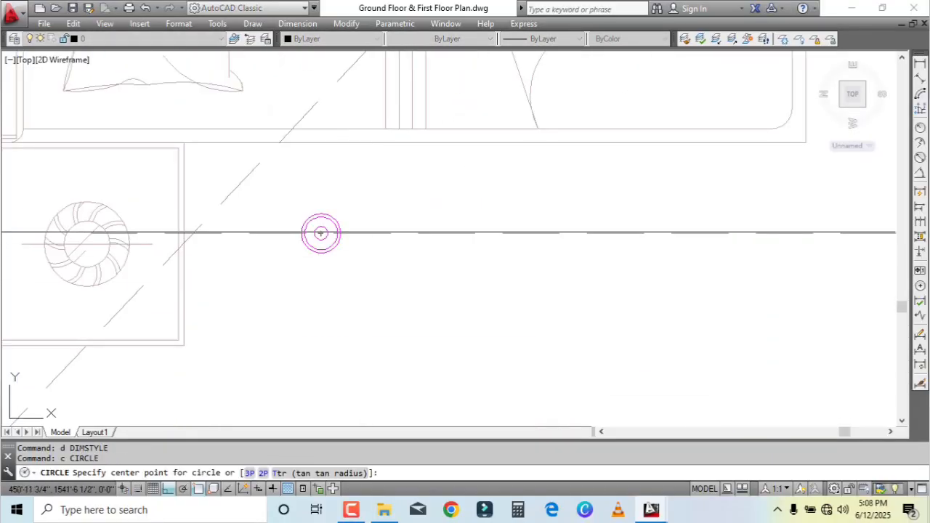
left_click(321, 233)
type("5'")
key("Return")
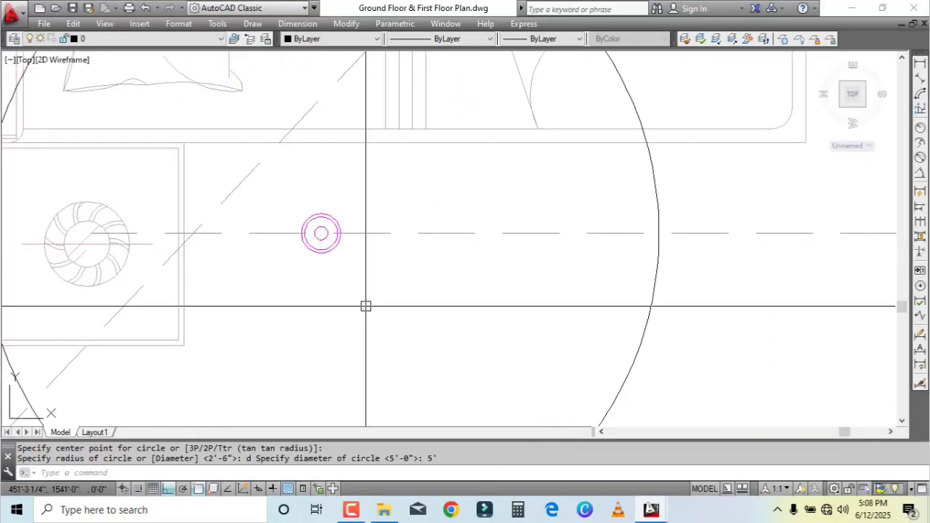
Step: Draw a circle with a diameter of 5' centred on the lower right light fixture
scroll(365, 306, "down", 5)
type("d Spec")
key("Return")
scroll(581, 256, "up", 4)
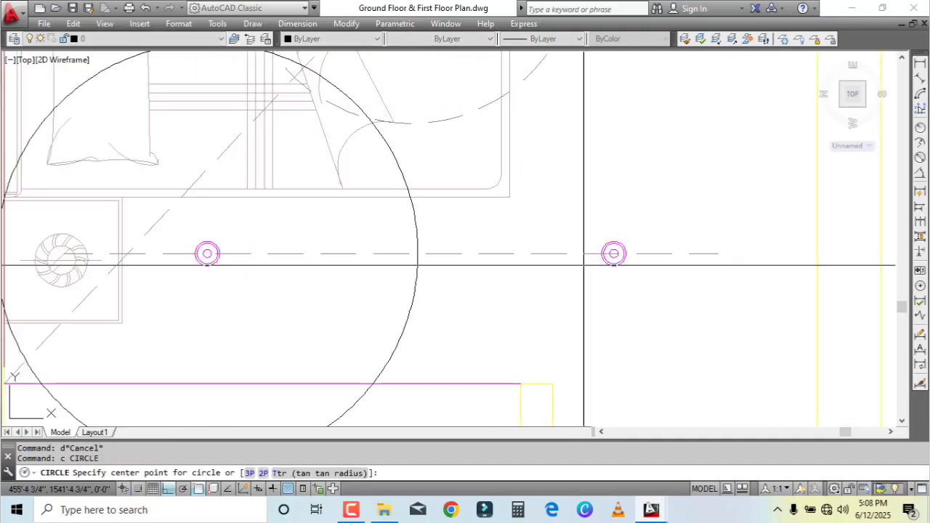
left_click(659, 237)
type("d")
key("Return")
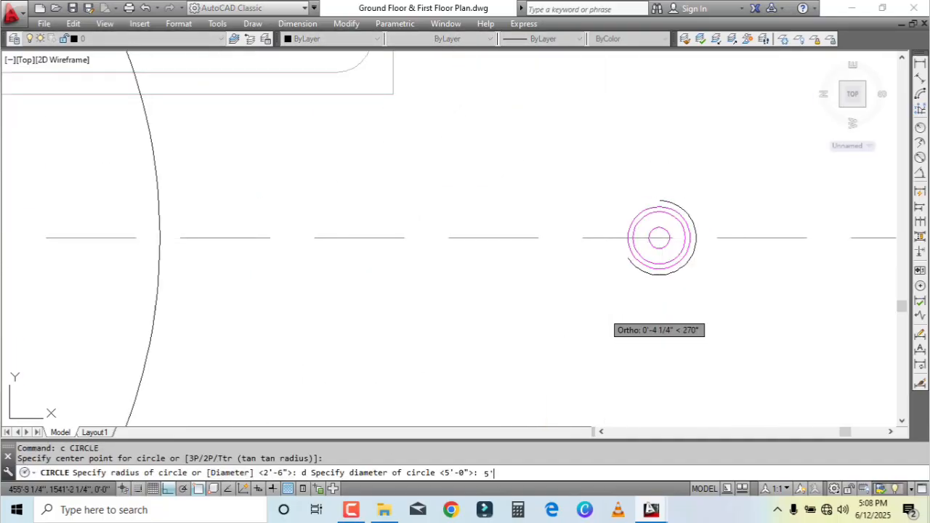
type("5'")
key("Return")
scroll(496, 296, "down", 3)
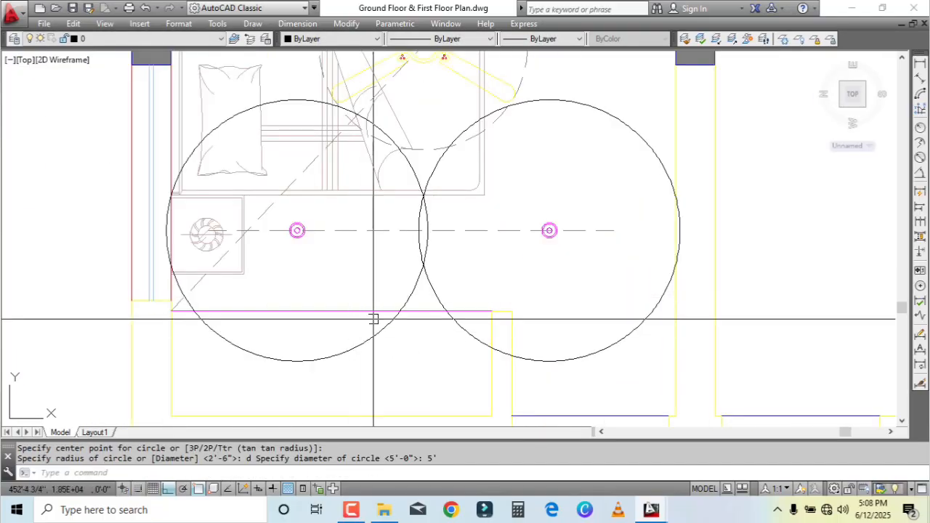
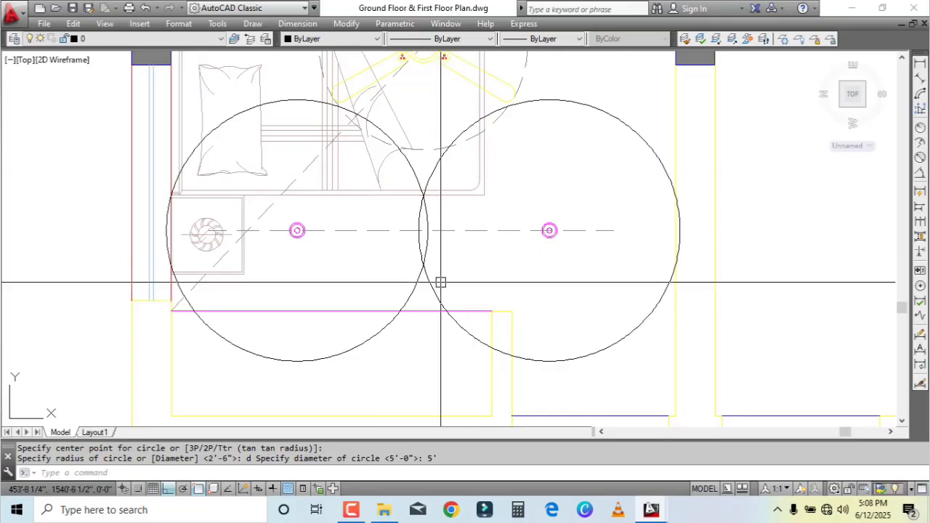
left_click(397, 176)
key("Escape")
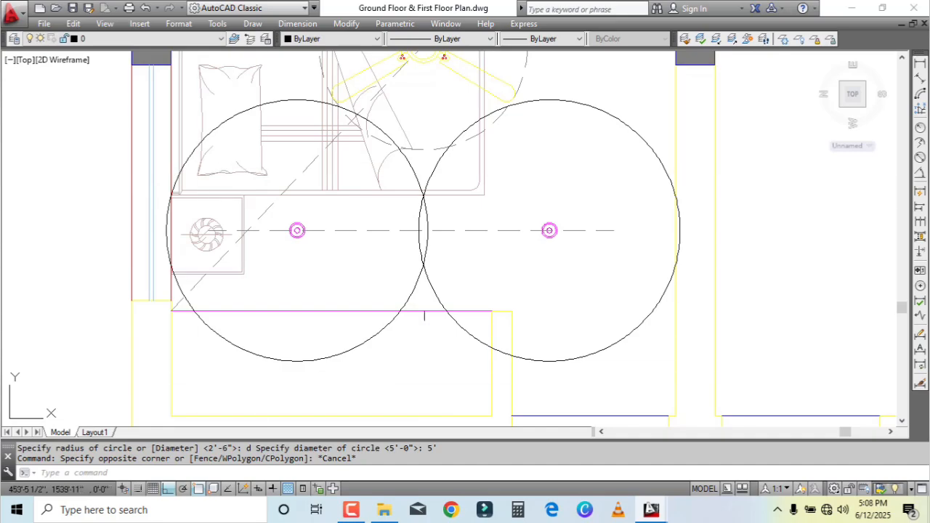
Step: Draw a circle with a diameter of 5' centred on the upper left light fixture again
scroll(552, 407, "down", 5)
scroll(489, 210, "up", 3)
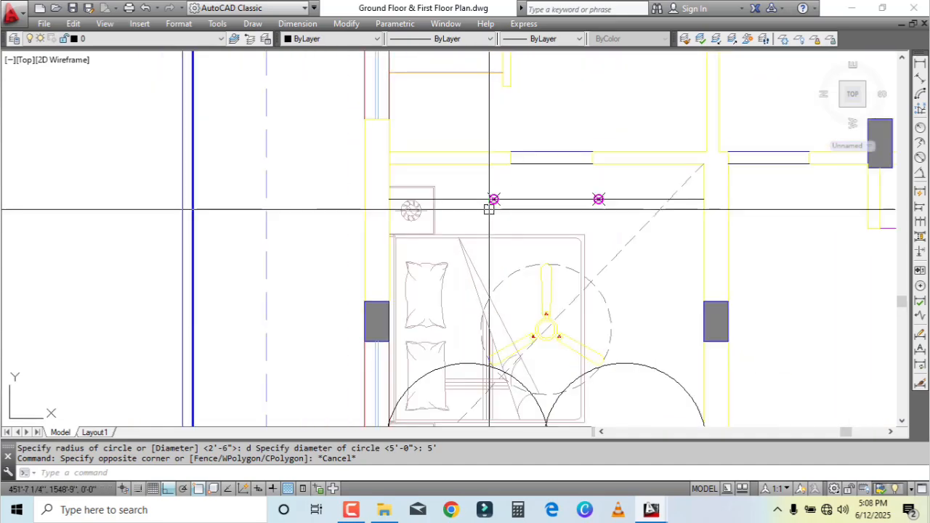
scroll(489, 209, "up", 2)
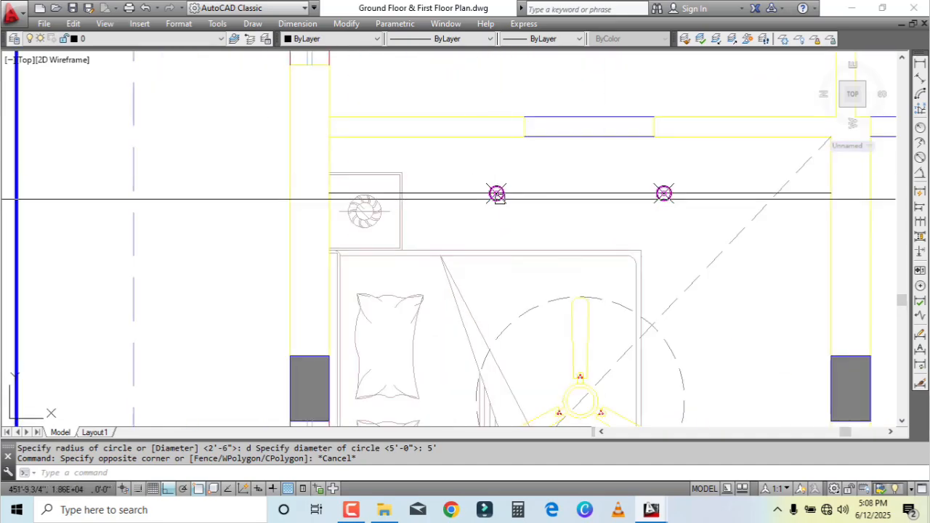
type("c")
key("Return")
scroll(498, 208, "up", 4)
left_click(491, 166)
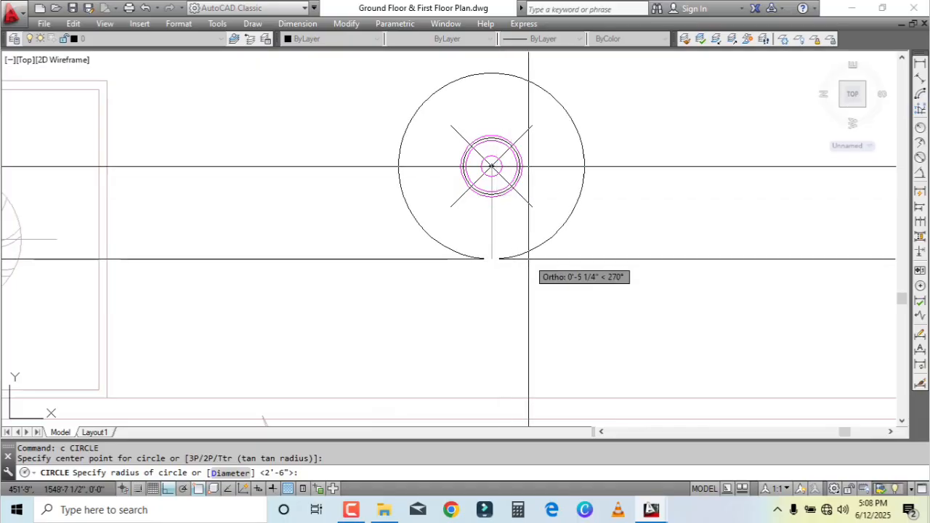
key("Return")
scroll(528, 259, "down", 5)
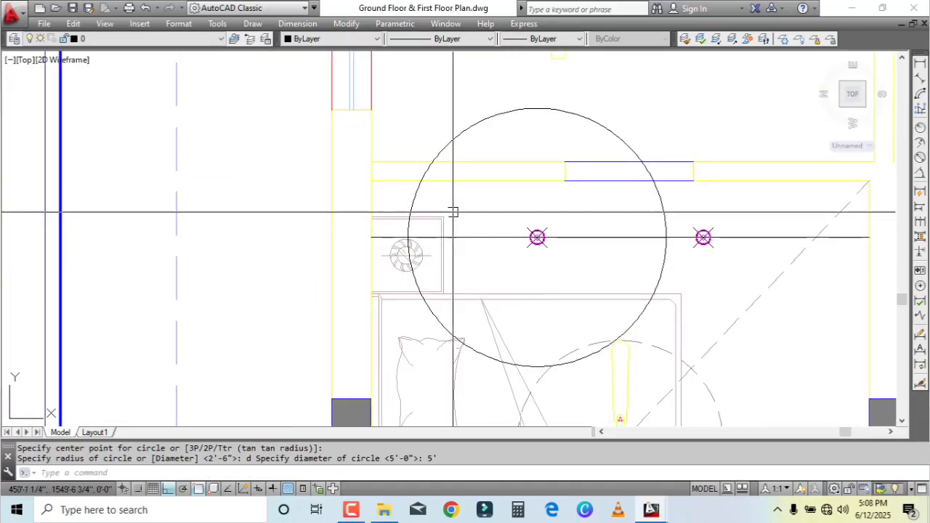
Step: Compare the spacing of the upper light fixtures with the coverage of the 5' circles around the lower fixtures
left_click(531, 213)
key("Escape")
left_click(698, 212)
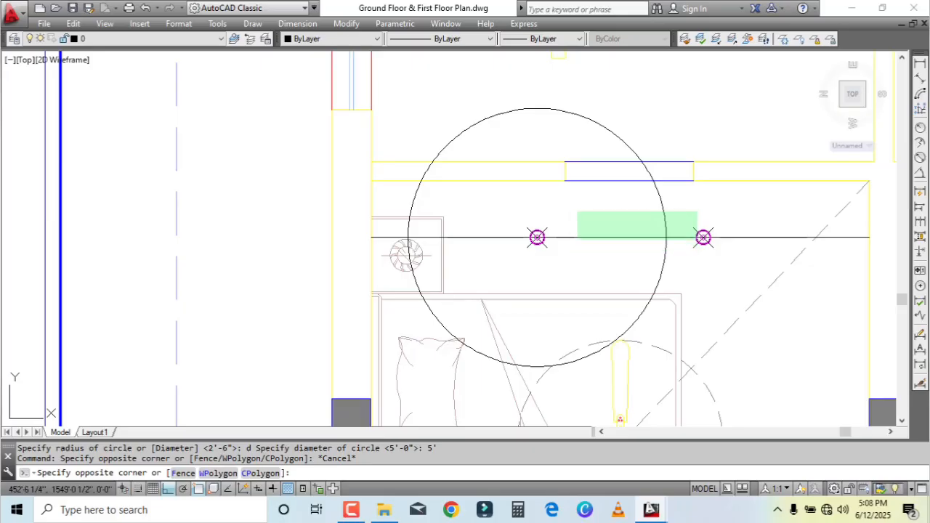
key("Escape")
scroll(579, 227, "down", 2)
middle_click_drag(574, 333, 504, 141)
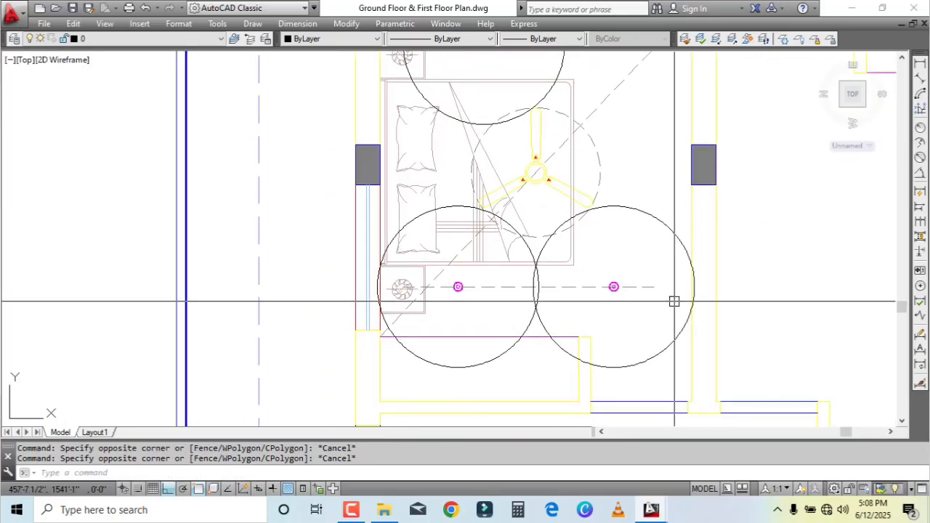
middle_click_drag(675, 301, 656, 456)
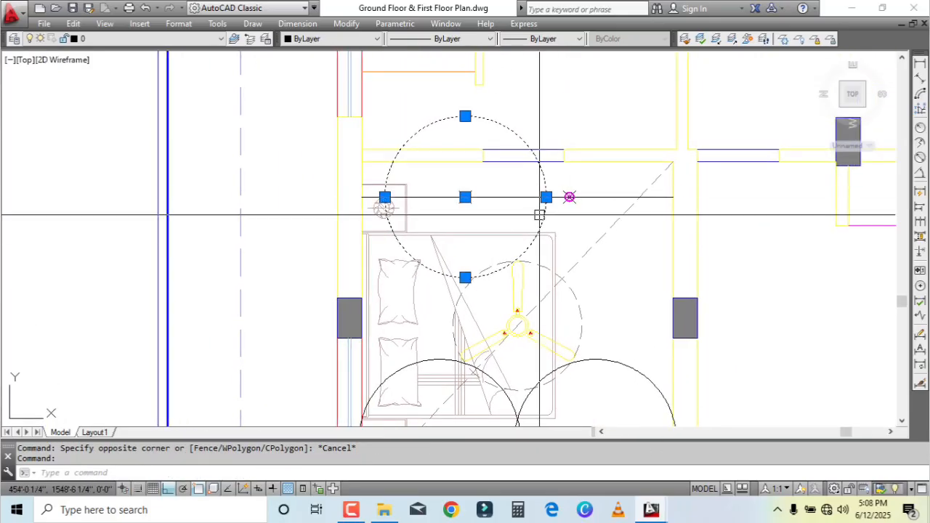
Step: Delete the upper left coverage circle and both upper light fixtures, including their point markers and the line through them
key("Delete")
scroll(465, 218, "up", 3)
left_click(427, 140)
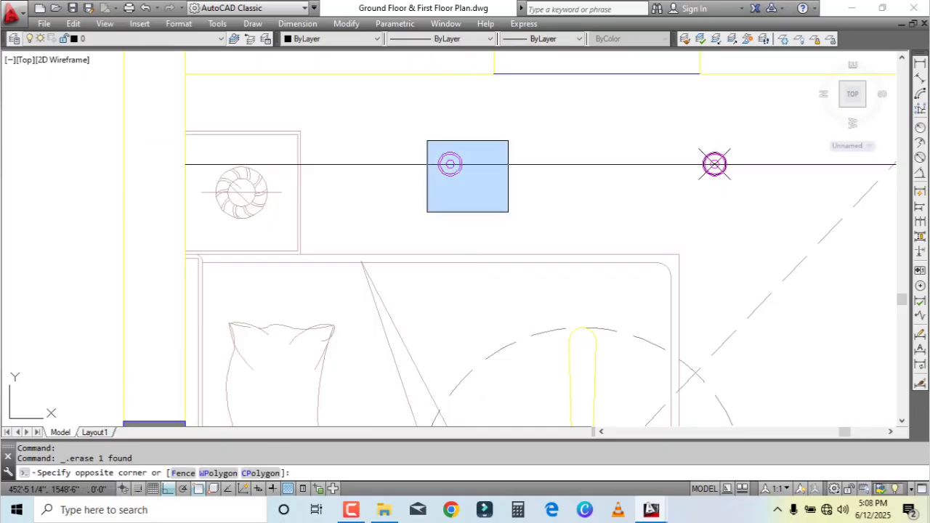
left_click(508, 212)
key("Delete")
left_click(741, 137)
left_click(678, 199)
key("Delete")
scroll(467, 161, "down", 3)
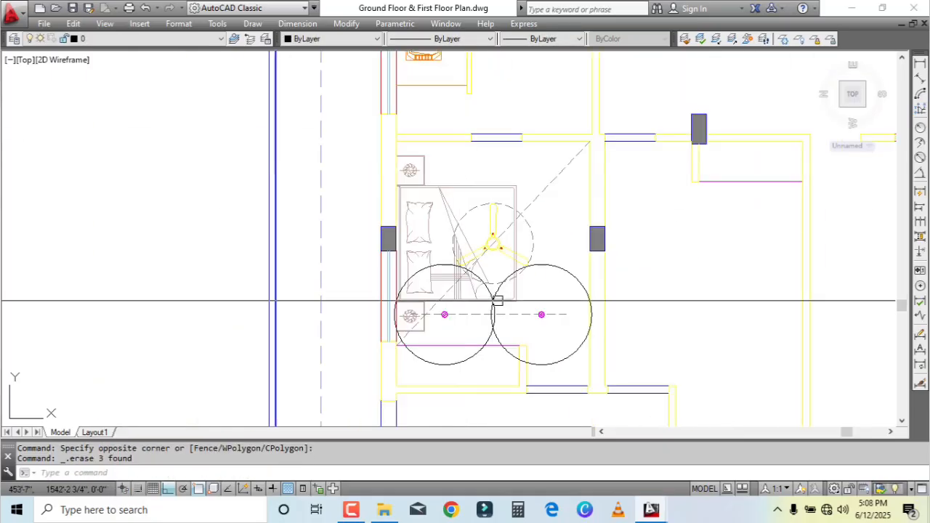
Step: Delete the two 5' coverage circles around the lower light fixtures
scroll(501, 312, "up", 2)
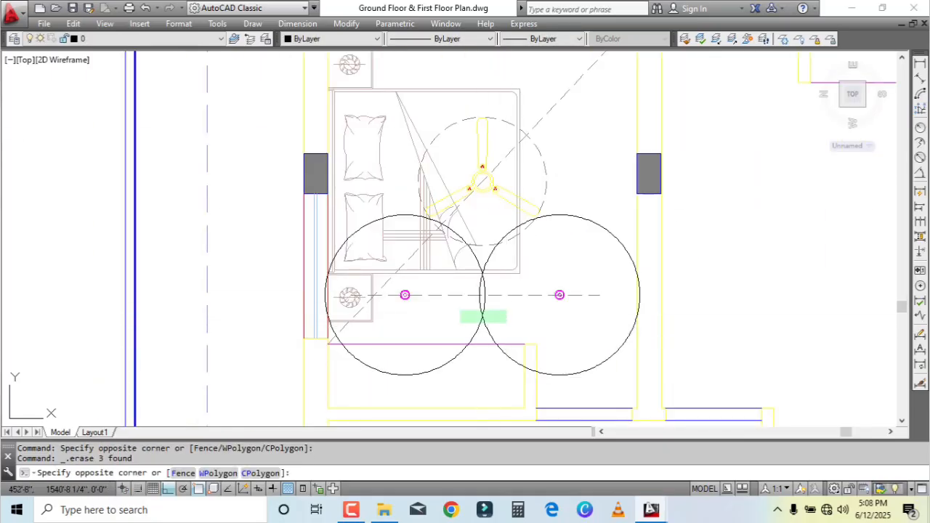
left_click(457, 322)
key("Delete")
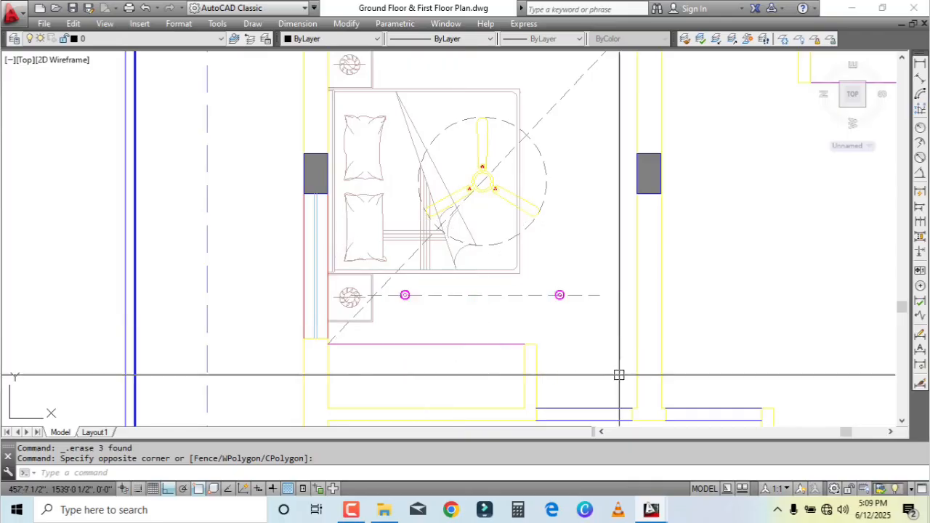
Step: Mirror the lower dashed line and its two light fixtures about the horizontal axis through the fan's centre, keeping the originals
left_click(591, 318)
left_click(389, 289)
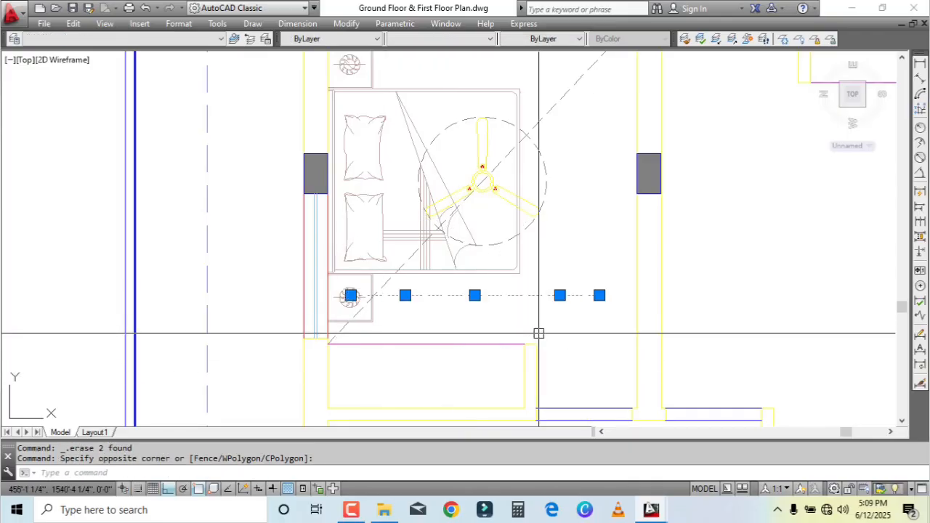
type("mi")
key("Return")
left_click(547, 181)
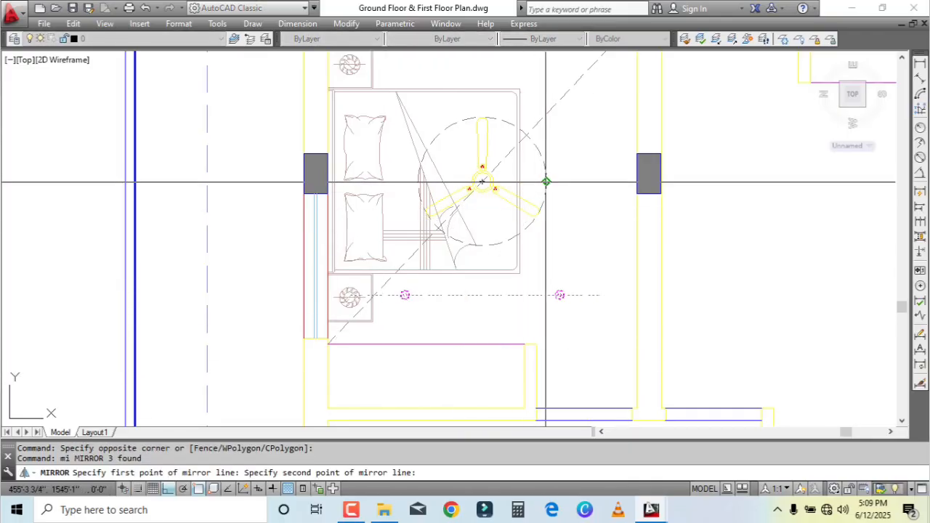
left_click(589, 189)
key("Return")
middle_click_drag(590, 190, 576, 249)
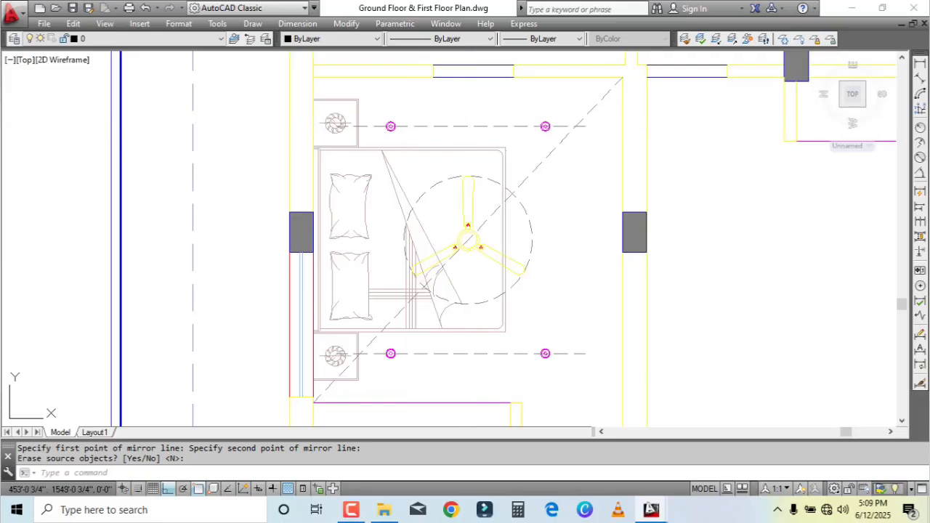
key("Escape")
left_click(459, 69)
key("Escape")
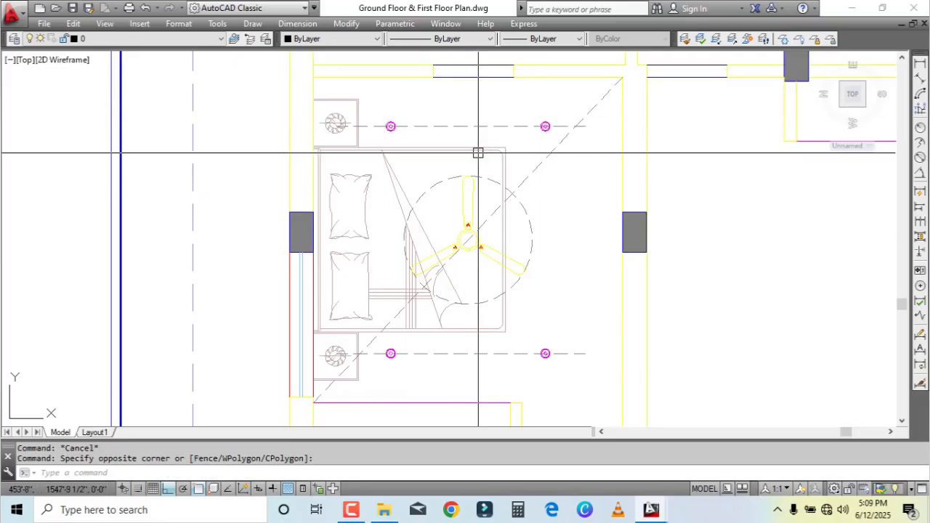
left_click(484, 363)
key("Escape")
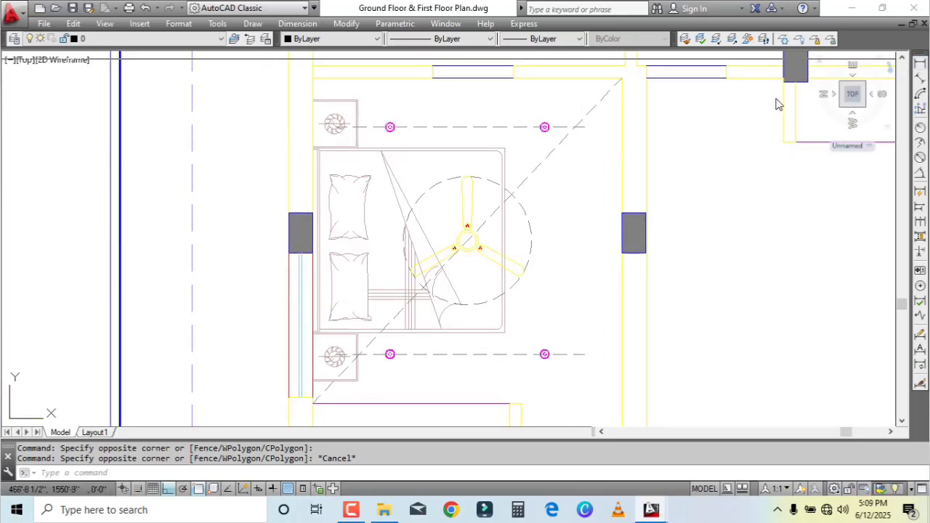
Step: Dimension the vertical distance between the upper and lower right light fixtures and delete the dimension
left_click(920, 64)
left_click(545, 127)
left_click(544, 354)
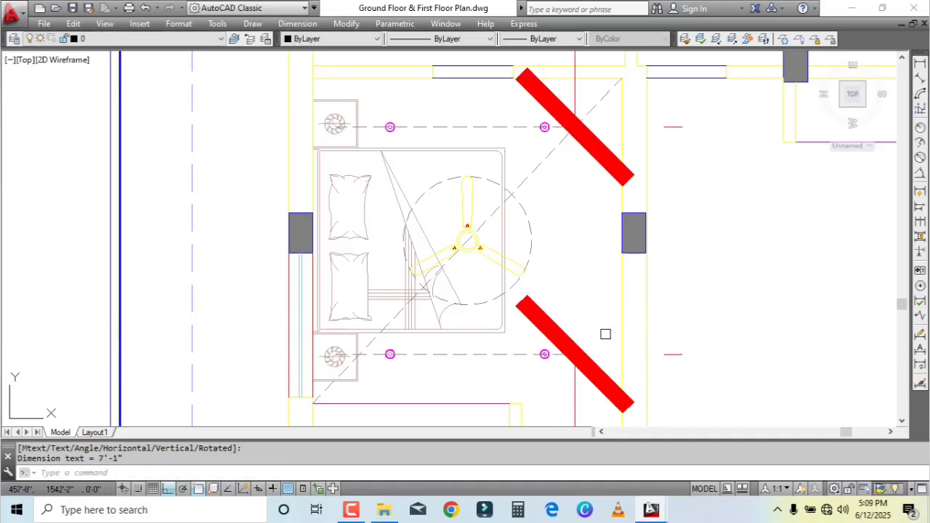
scroll(595, 312, "down", 5)
key("Escape")
scroll(671, 307, "up", 4)
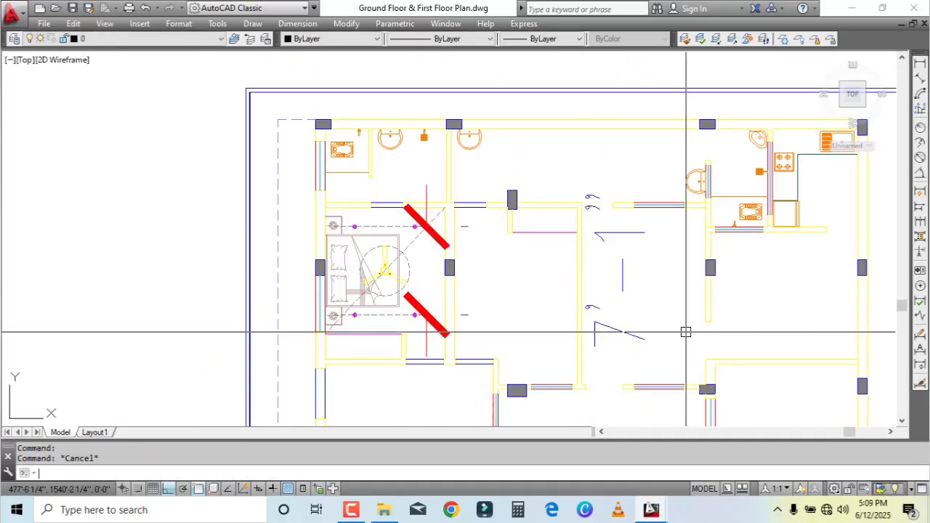
left_click(635, 333)
key("Delete")
Step: Draw a horizontal line from the right quadrant of the fan's dashed circle to the face of the right column
scroll(440, 299, "up", 3)
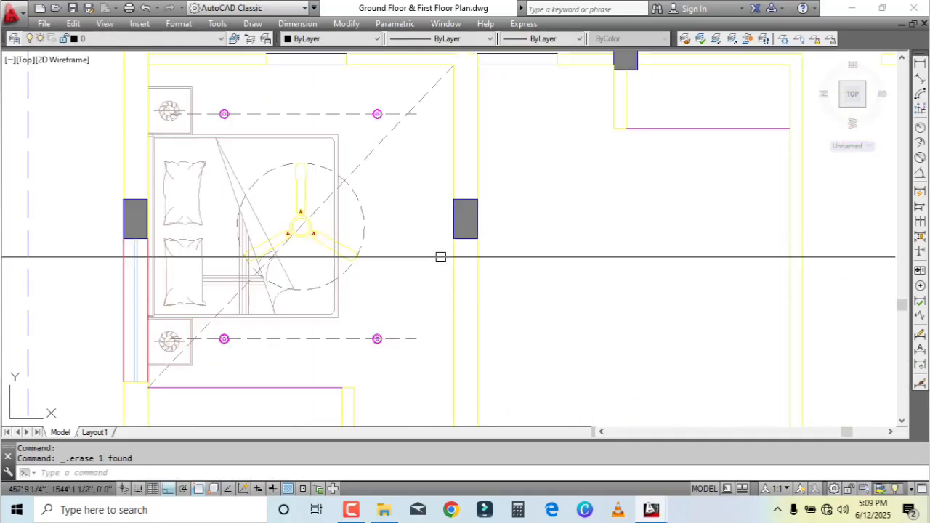
middle_click_drag(393, 260, 422, 258)
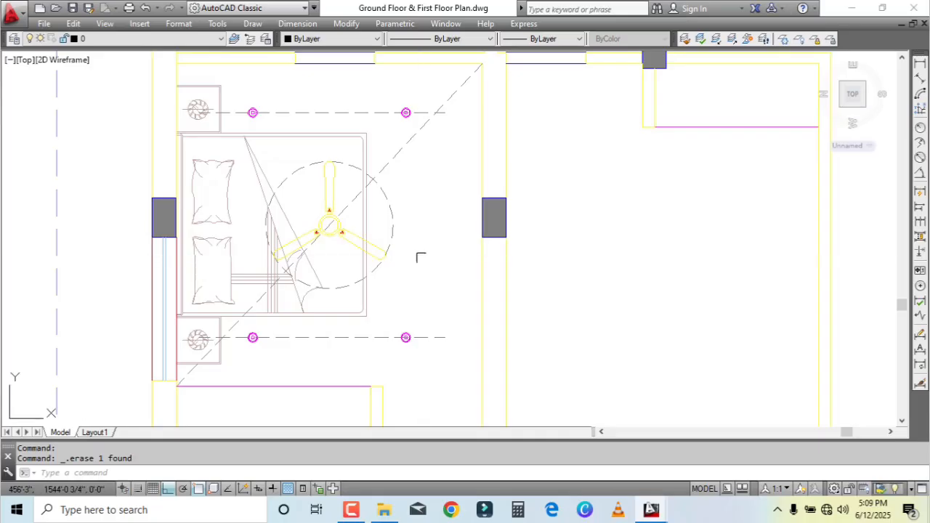
type("l")
key("Return")
left_click(392, 224)
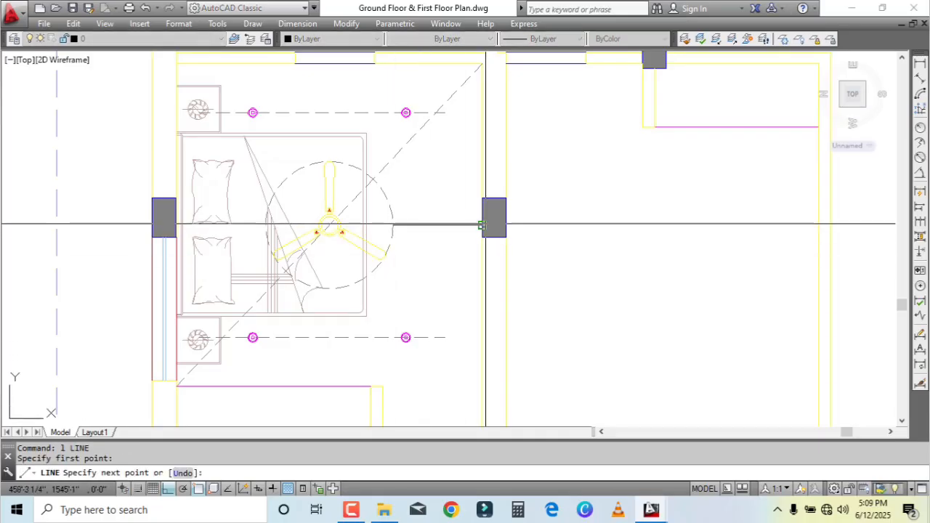
left_click(481, 225)
key("Escape")
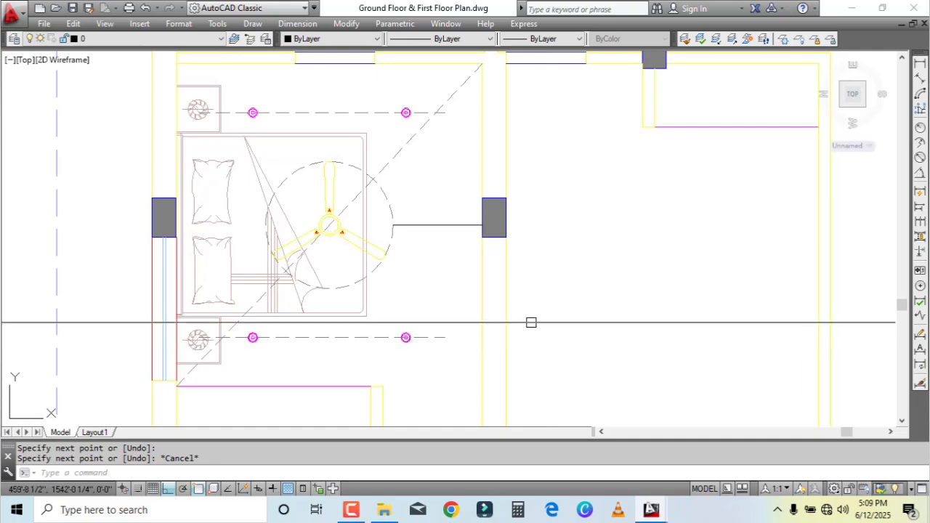
Step: Draw a vertical line from the midpoint of the short horizontal line down past the lower row of light fixtures
scroll(425, 326, "up", 2)
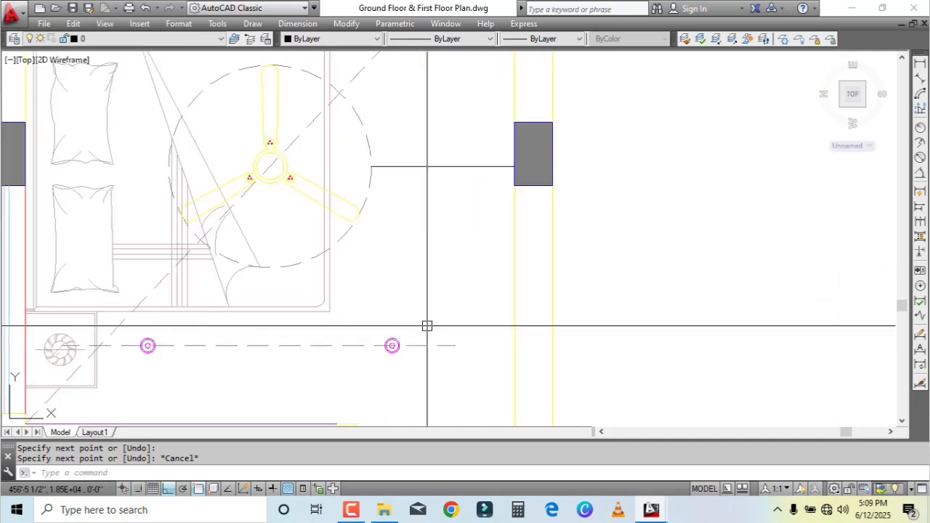
left_click(443, 166)
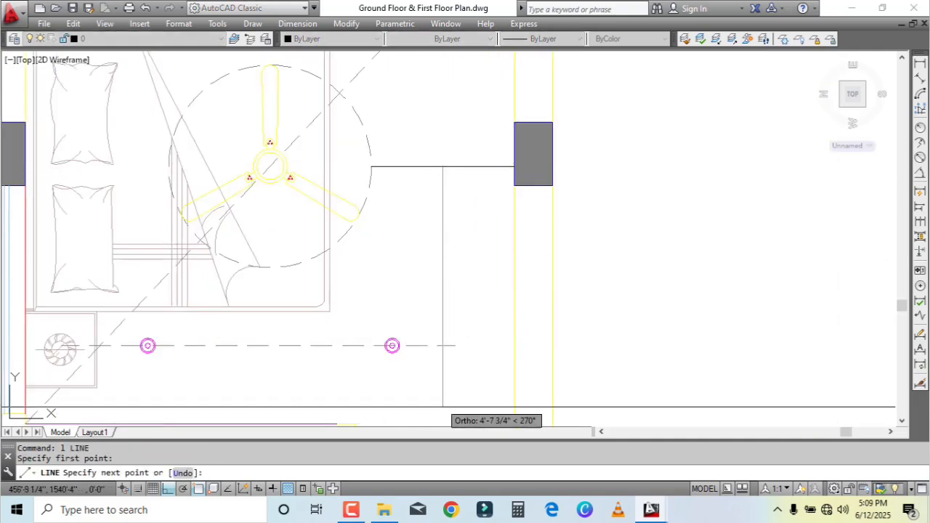
left_click(442, 419)
key("Escape")
Step: Stretch the vertical helper line's upper end up past the upper row of light fixtures
scroll(459, 323, "down", 2)
left_click(458, 324)
left_click(431, 303)
left_click(441, 281)
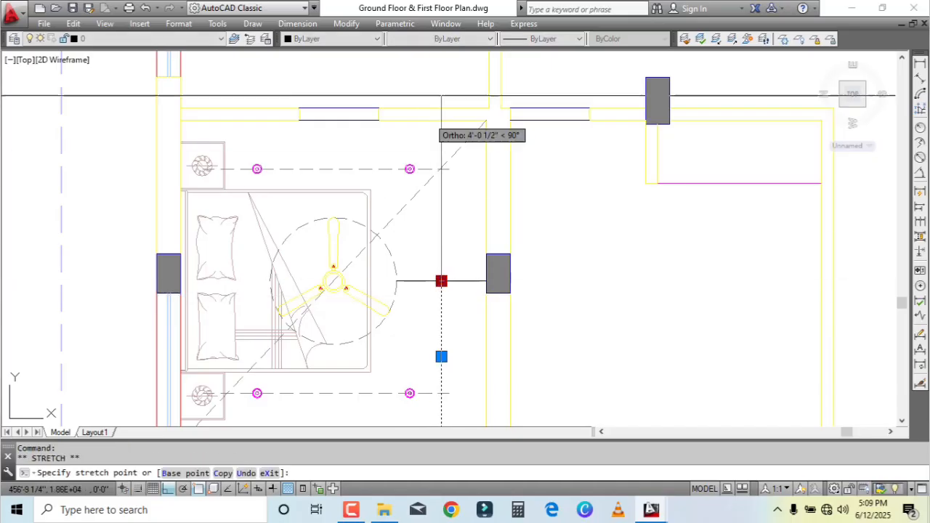
left_click(440, 96)
key("Escape")
middle_click_drag(450, 398, 450, 281)
scroll(449, 281, "up", 2)
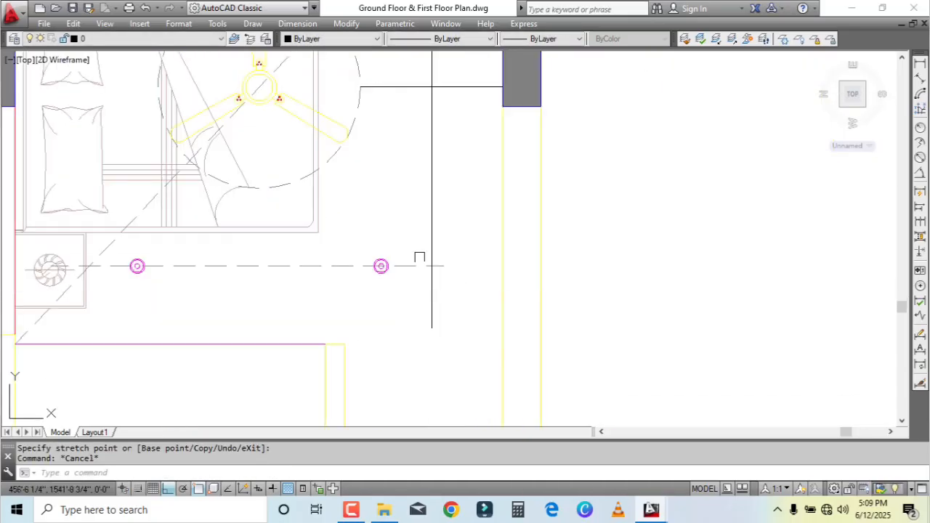
Step: Dimension the vertical distance between the upper and lower dashed fixture lines and place the dimension outside the plan's left side
scroll(431, 274, "down", 2)
middle_click_drag(482, 281, 492, 308)
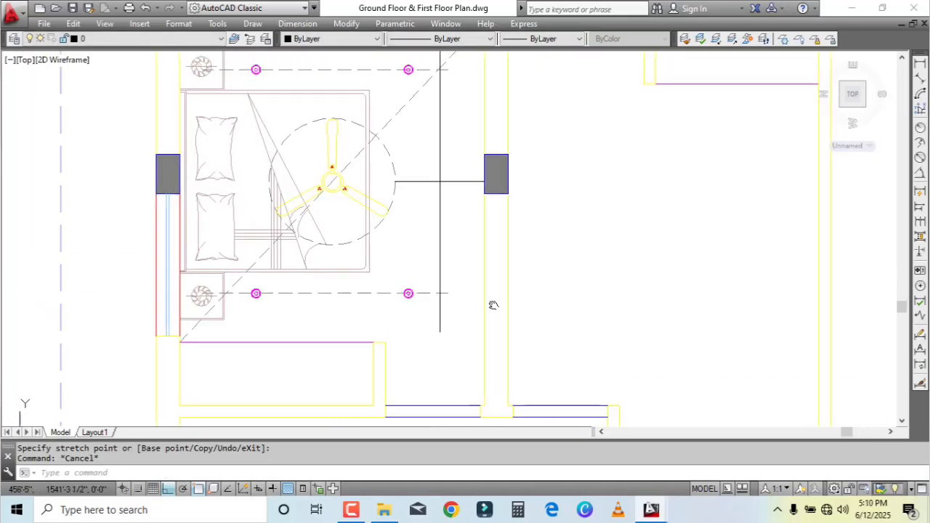
left_click(920, 66)
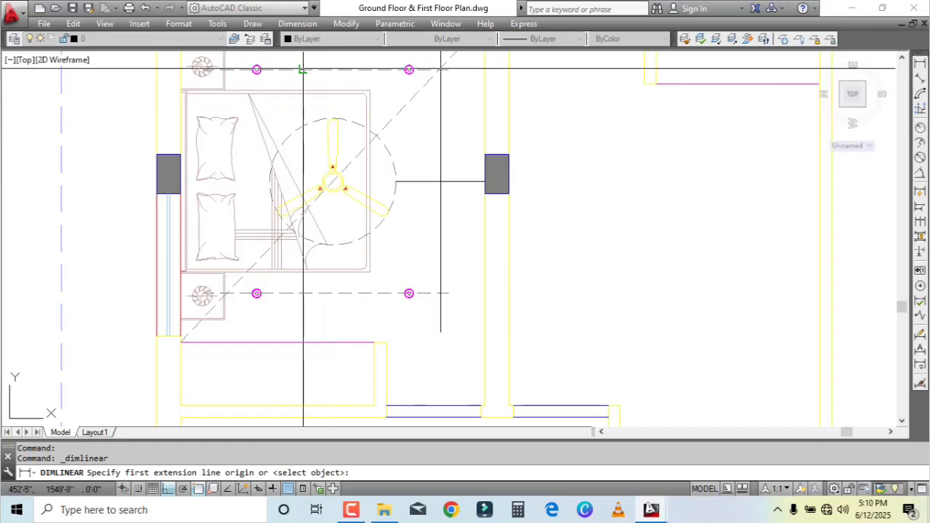
left_click(301, 69)
left_click(301, 292)
scroll(364, 288, "down", 6)
left_click(298, 321)
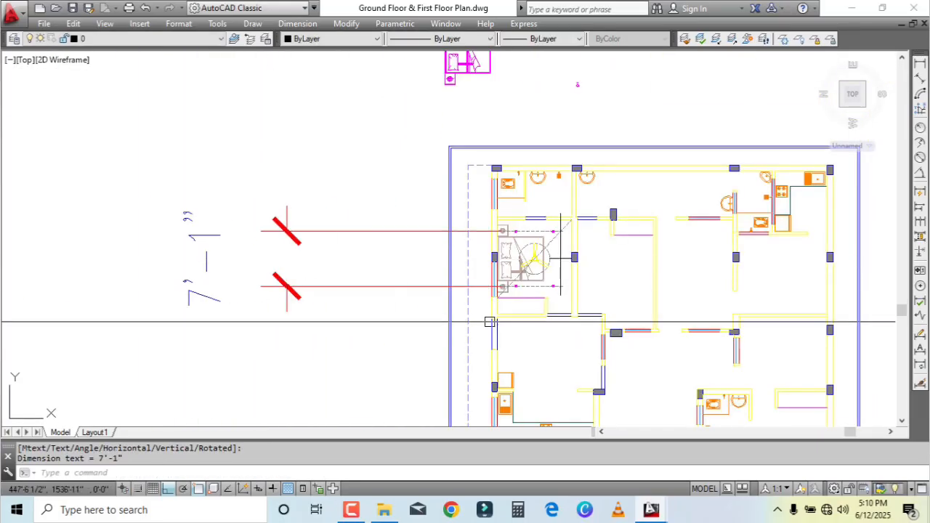
Step: Dimension the vertical distance from the upper dashed fixture line to the short horizontal line at the fan's centre
scroll(633, 281, "up", 4)
scroll(635, 281, "down", 2)
scroll(637, 281, "up", 2)
scroll(436, 216, "up", 2)
key("space")
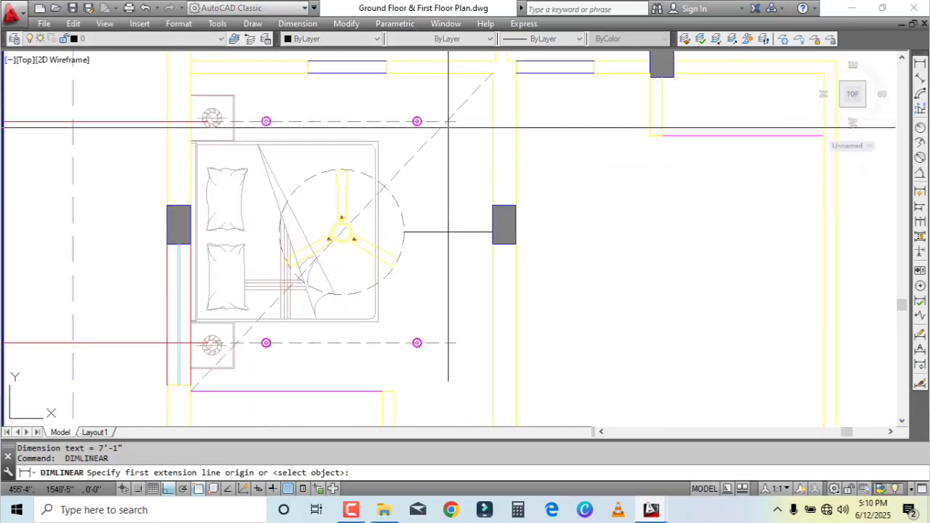
left_click(435, 121)
left_click(448, 238)
scroll(509, 247, "down", 3)
left_click(592, 253)
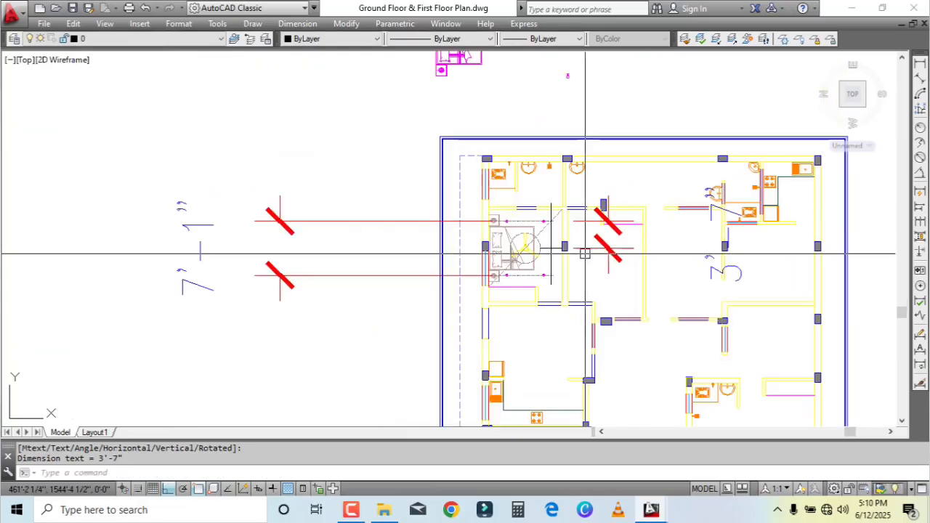
Step: Delete both vertical spacing dimensions of the fixture rows
scroll(753, 276, "up", 2)
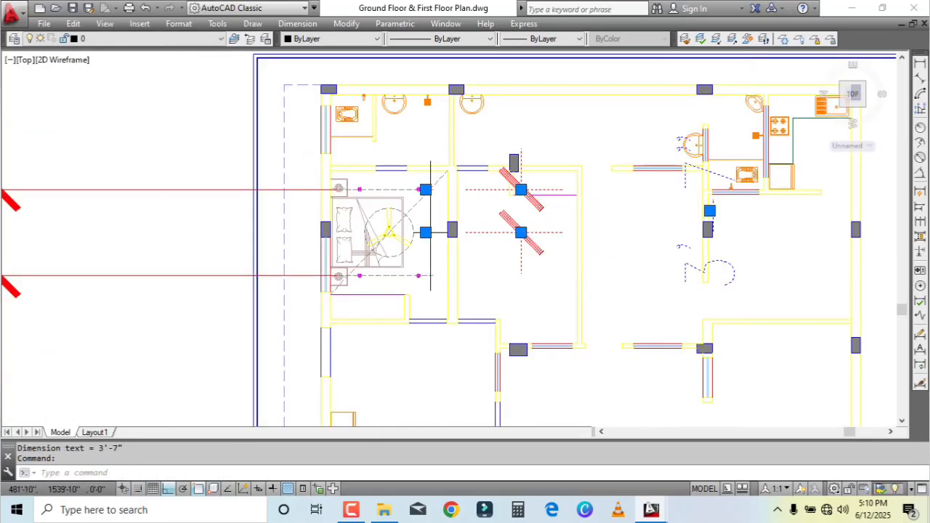
scroll(726, 294, "up", 1)
key("Delete")
scroll(555, 250, "down", 4)
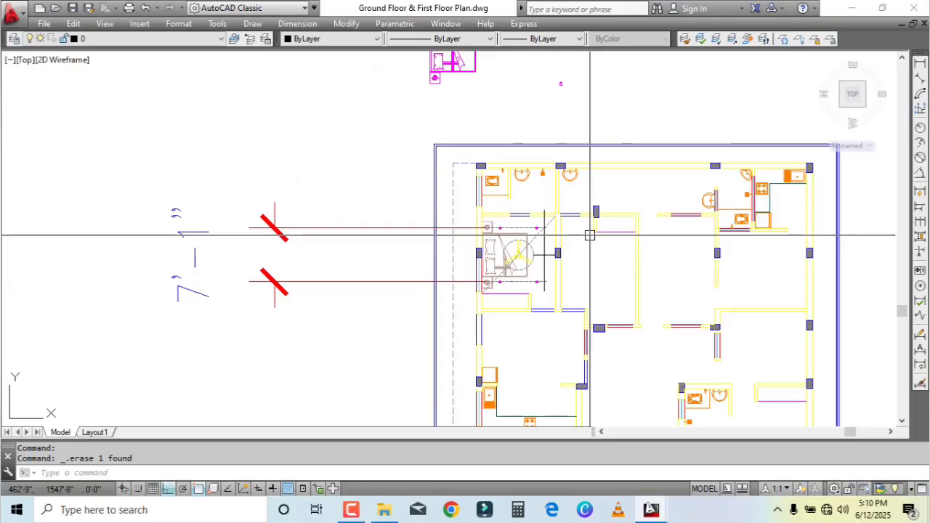
left_click(307, 191)
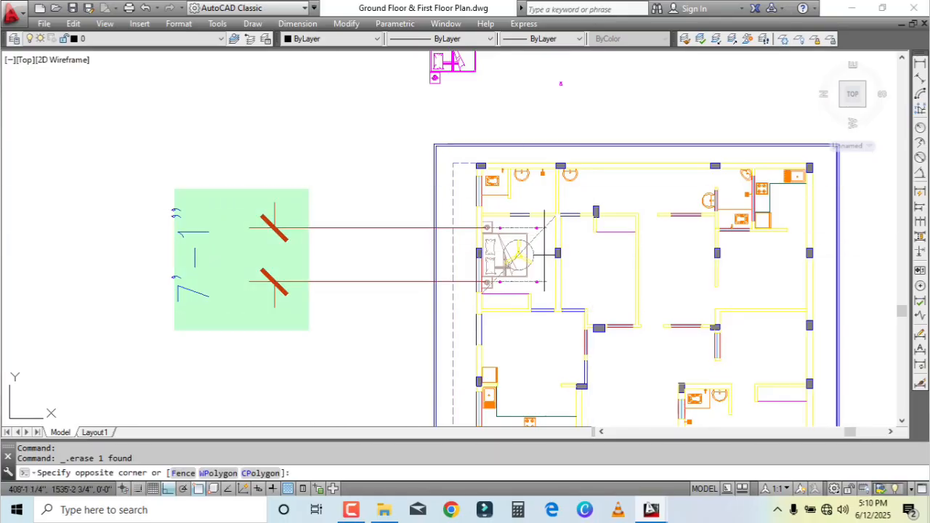
left_click(172, 332)
scroll(173, 327, "up", 2)
key("Delete")
Step: Delete the vertical helper line and the short horizontal line between the fan's circle and the right column
middle_click_drag(691, 302, 461, 307)
scroll(566, 218, "up", 2)
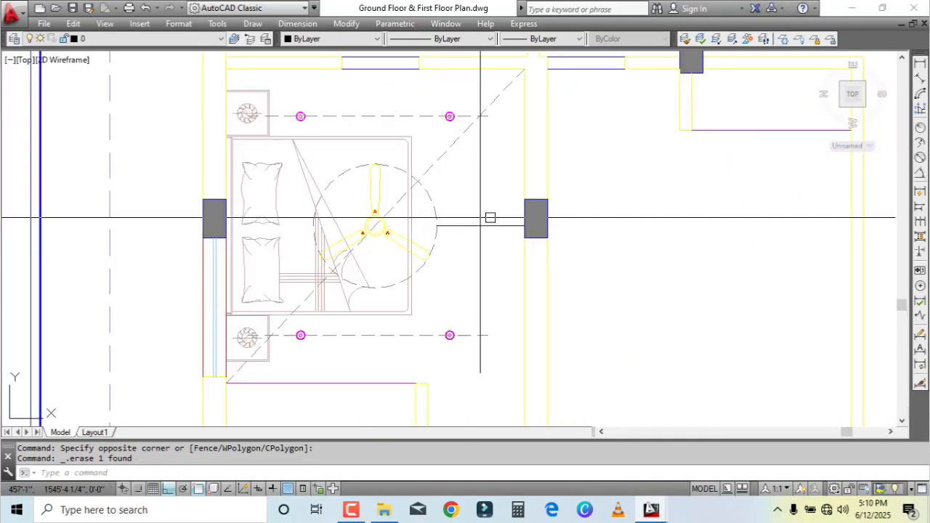
left_click(490, 215)
left_click(457, 250)
key("Delete")
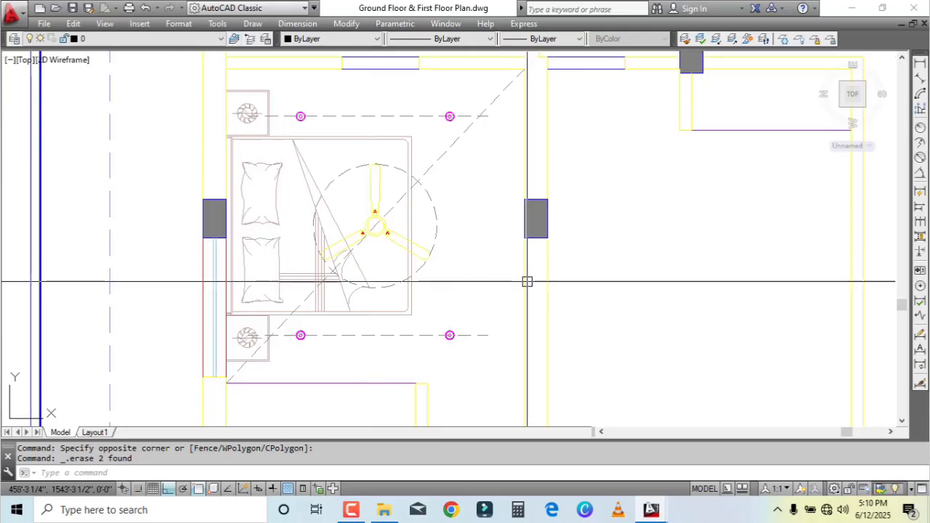
scroll(504, 264, "down", 2)
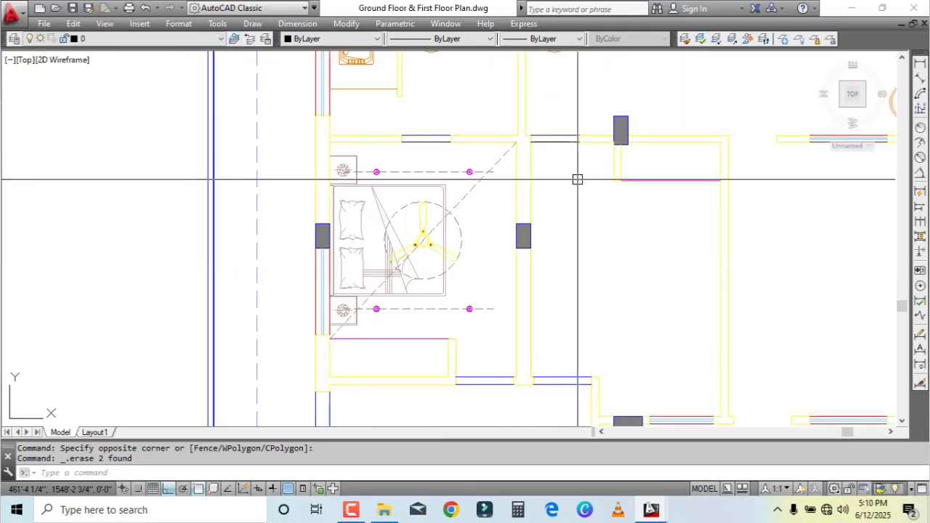
scroll(545, 249, "up", 3)
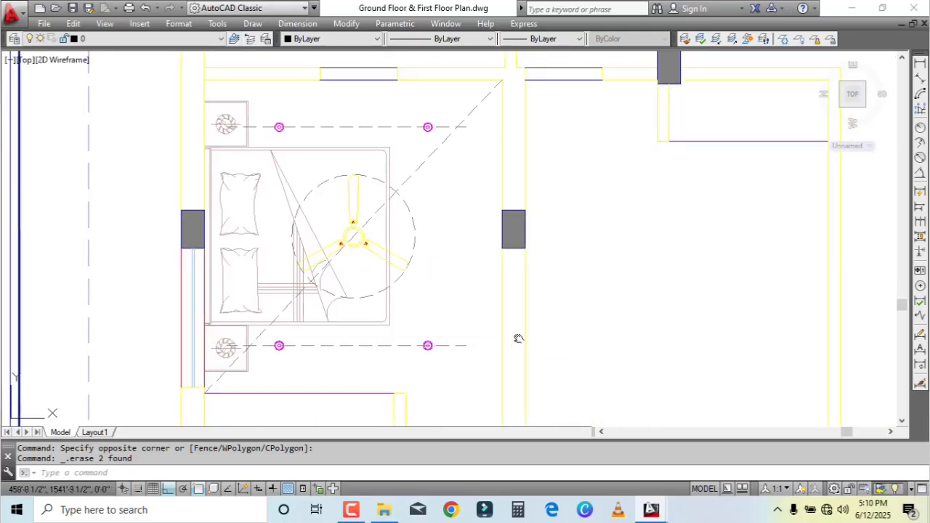
middle_click_drag(517, 337, 604, 322)
scroll(599, 309, "down", 2)
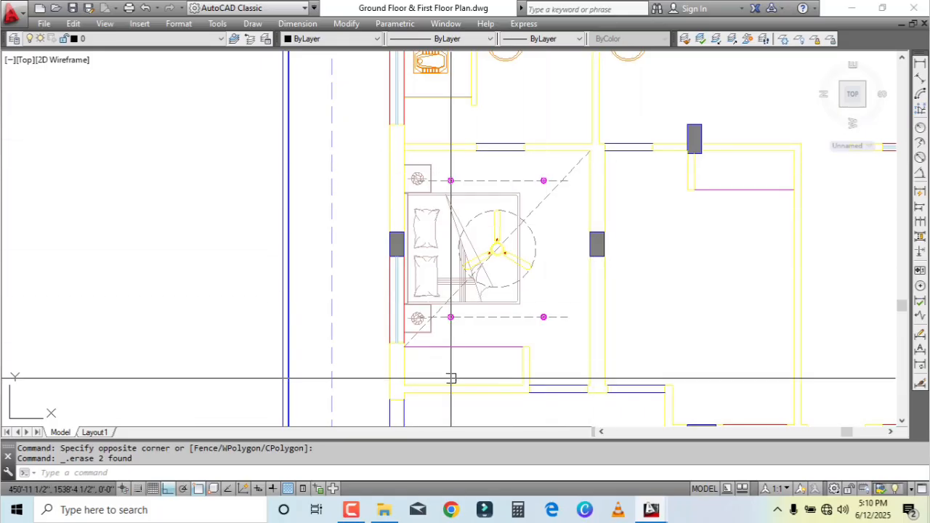
scroll(491, 373, "up", 2)
scroll(491, 374, "down", 2)
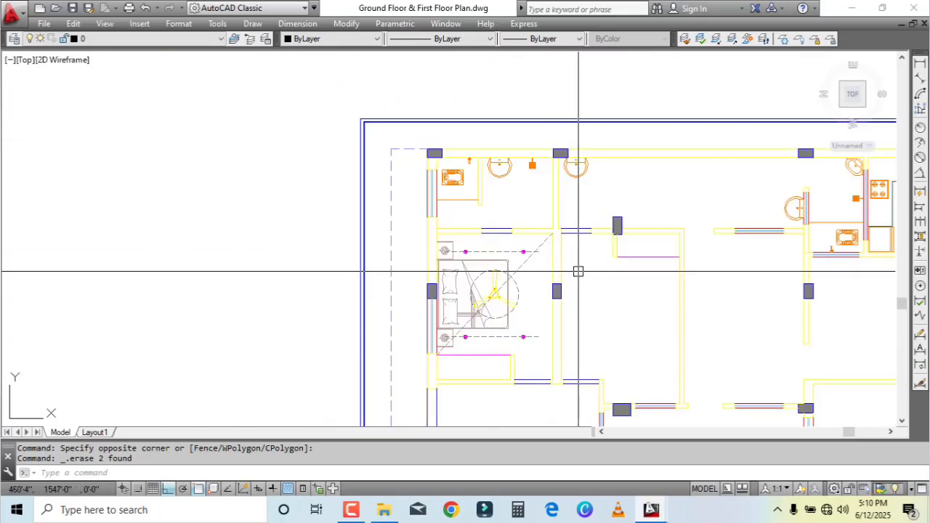
scroll(581, 320, "up", 2)
middle_click_drag(527, 374, 566, 354)
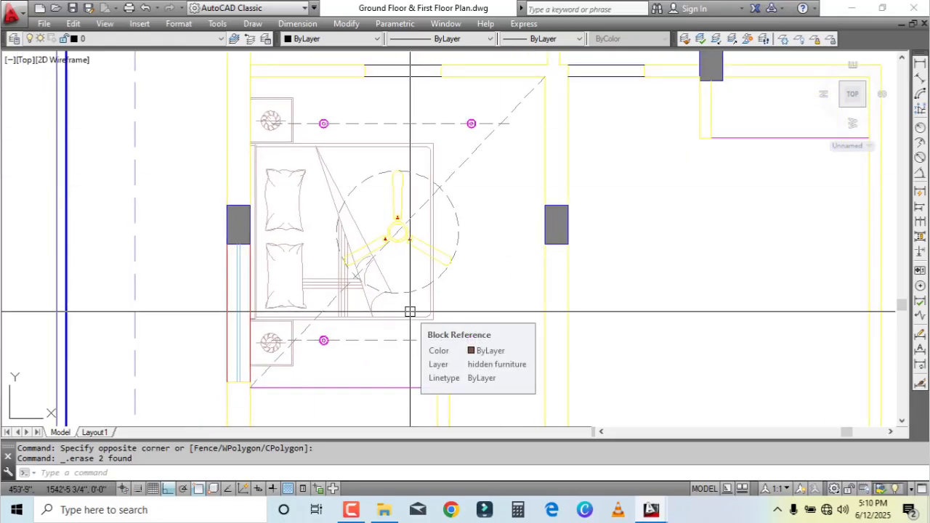
middle_click_drag(432, 291, 454, 308)
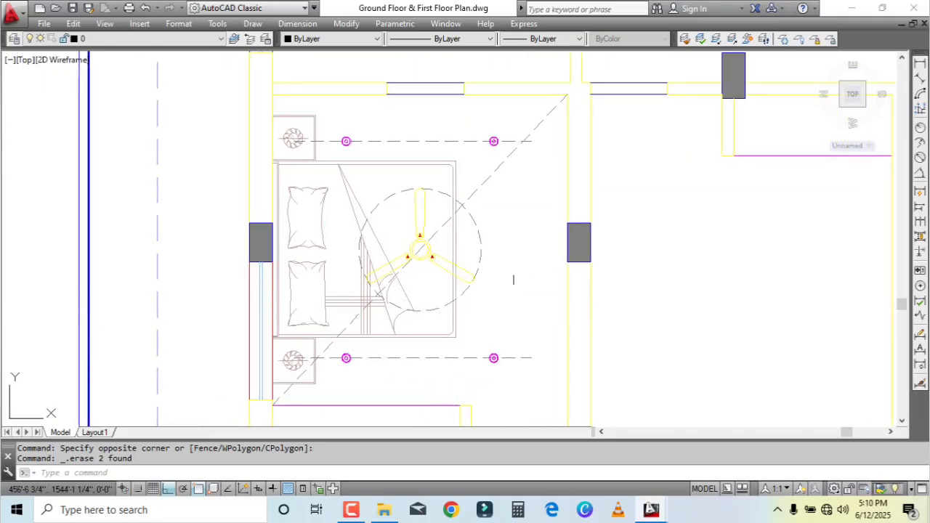
left_click(569, 170)
key("Escape")
Step: Draw a horizontal line from the upper right corner of the short wall below the bed across the right wall
middle_click_drag(565, 339, 570, 309)
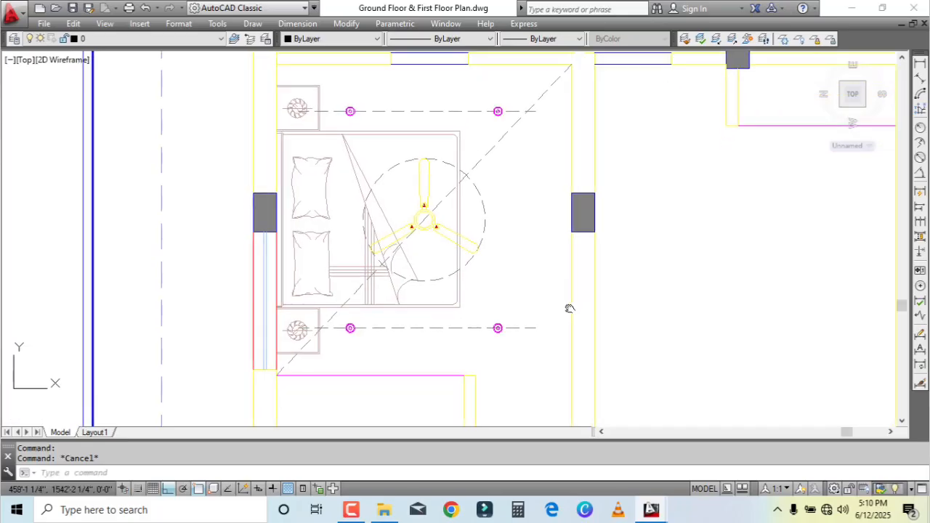
type("l")
key("Return")
left_click(475, 376)
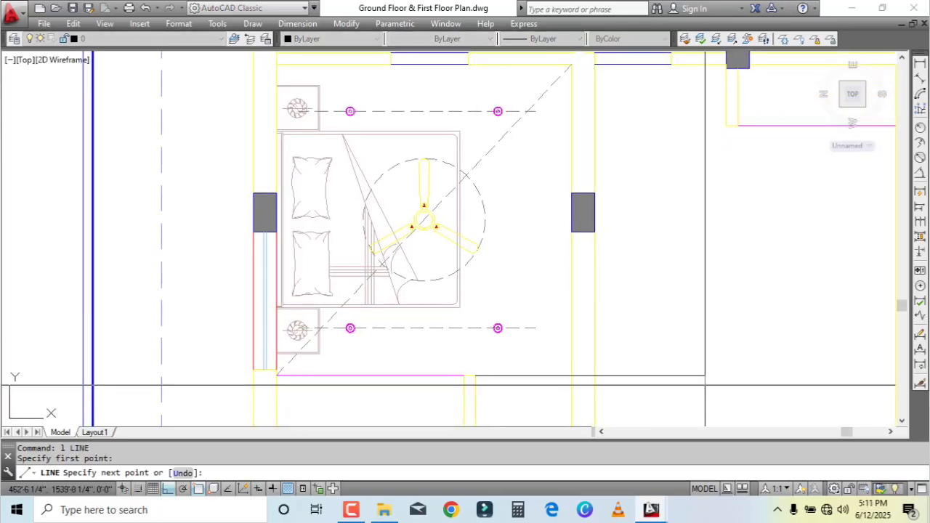
left_click(705, 385)
key("Return")
Step: Draw horizontal lines from the right ends of the lower and upper dashed fixture lines across the right wall
key("Return")
left_click(535, 328)
left_click(658, 328)
key("Escape")
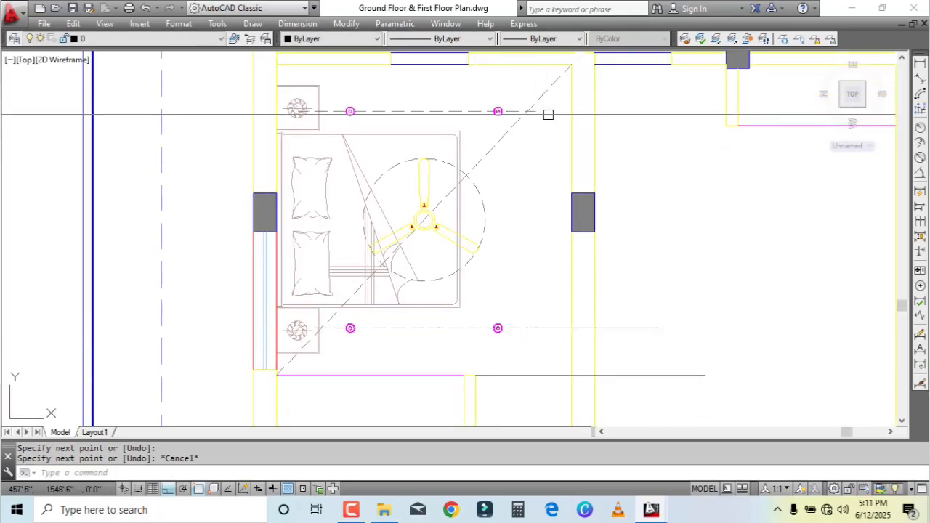
key("Return")
left_click(535, 110)
left_click(652, 111)
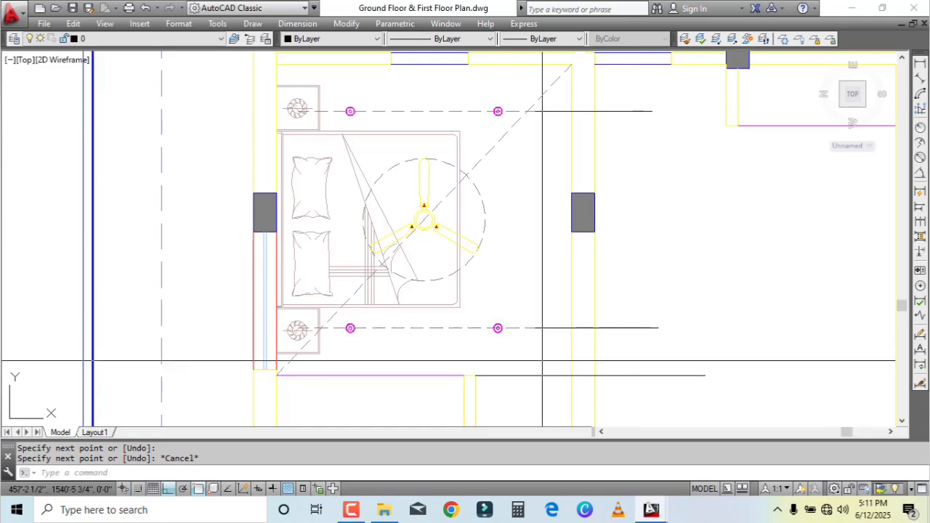
Step: Rotate the wall light symbol above the floor plan a quarter turn so its circle faces left
scroll(604, 295, "down", 2)
middle_click_drag(577, 175, 536, 361)
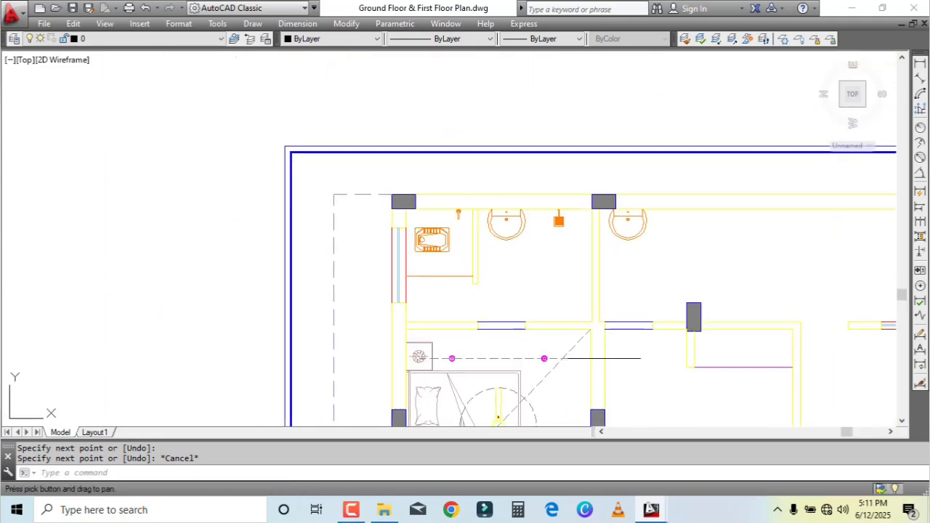
middle_click_drag(592, 109, 597, 256)
scroll(600, 156, "up", 2)
left_click(644, 116)
left_click(597, 175)
type("r")
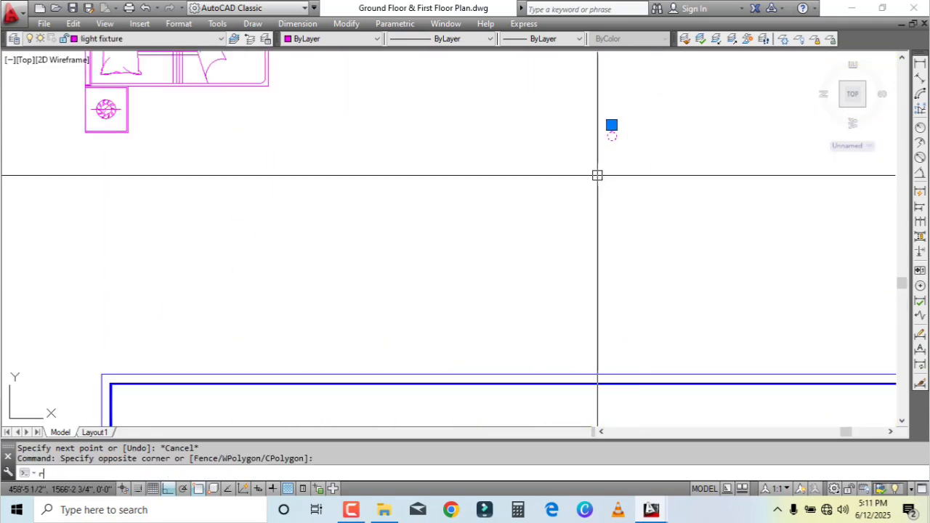
type("o")
key("Return")
left_click(593, 147)
left_click(594, 179)
Step: Move the rotated wall light onto the right wall's inner face, where the upper horizontal helper line crosses it
left_click(615, 166)
scroll(616, 168, "up", 3)
middle_click_drag(616, 168, 619, 126)
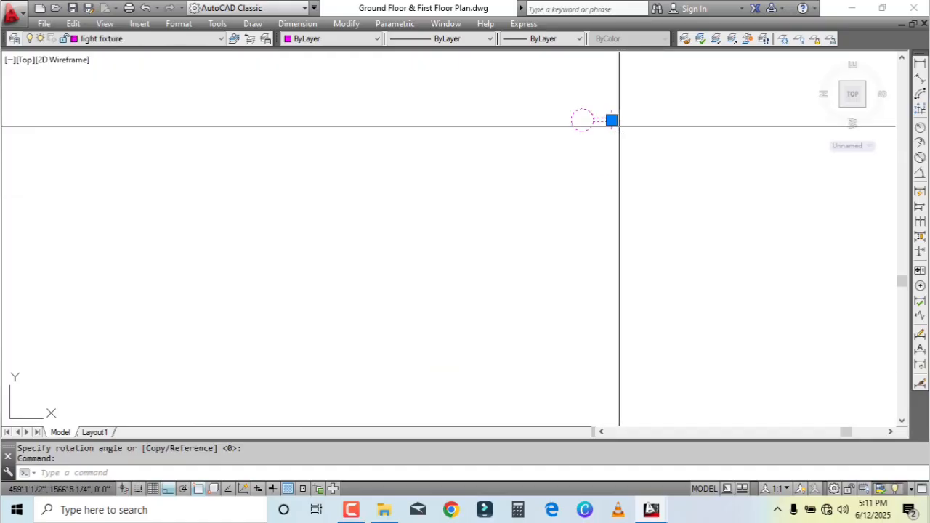
scroll(611, 128, "down", 3)
middle_click_drag(579, 305, 543, 88)
scroll(534, 289, "up", 6)
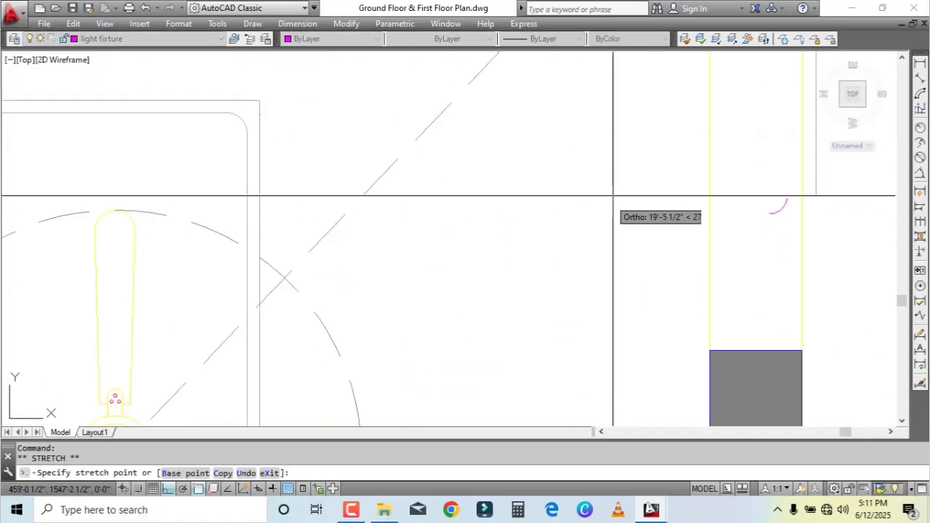
scroll(631, 173, "down", 3)
middle_click_drag(630, 173, 569, 221)
key("Escape")
scroll(627, 190, "up", 2)
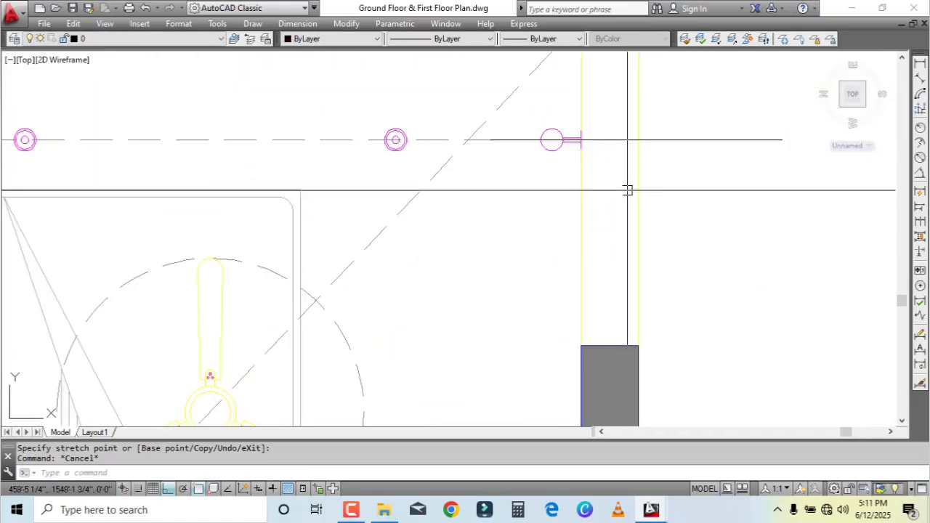
Step: Copy the wall light straight down the right wall to the lower horizontal helper line
left_click(542, 139)
left_click(598, 180)
type("co")
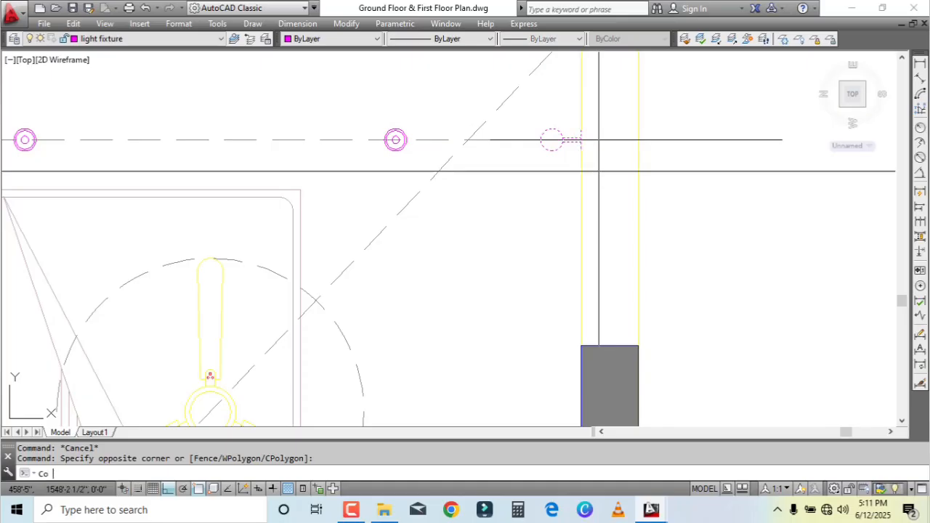
key("Return")
left_click(599, 141)
middle_click_drag(589, 342, 553, 65)
middle_click_drag(596, 353, 556, 290)
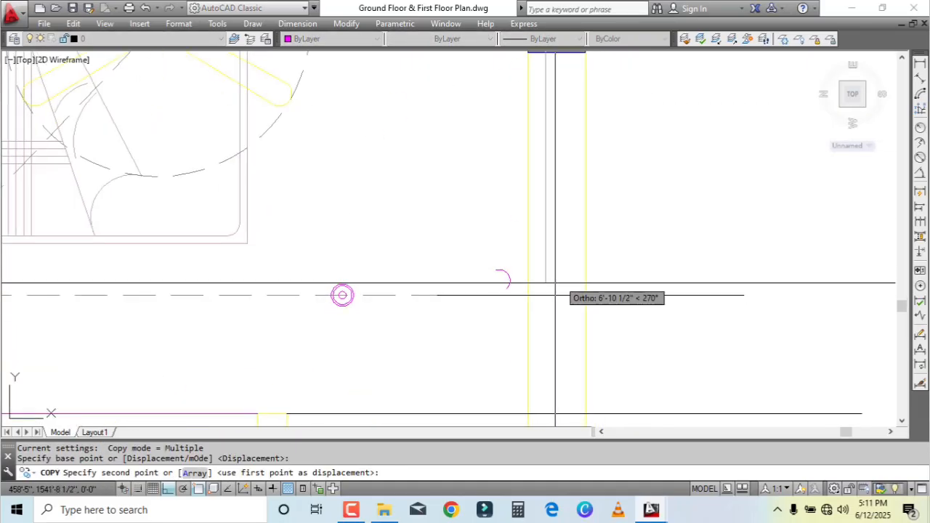
left_click(544, 294)
key("Escape")
Step: Delete the two horizontal helper lines that extend the dashed fixture rows across the right wall
left_click(697, 295)
scroll(663, 363, "down", 1)
left_click(663, 364)
key("Delete")
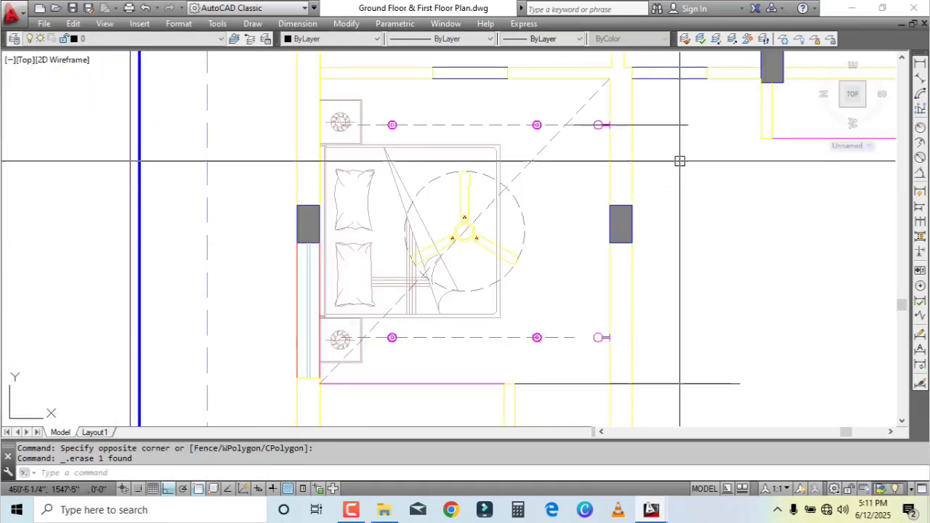
left_click(695, 137)
left_click(729, 200)
left_click(608, 123)
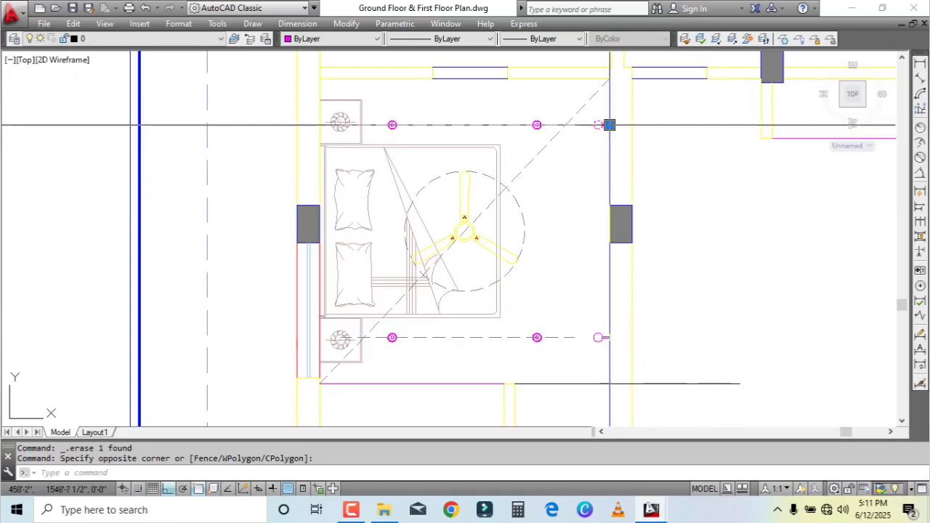
right_click(602, 337)
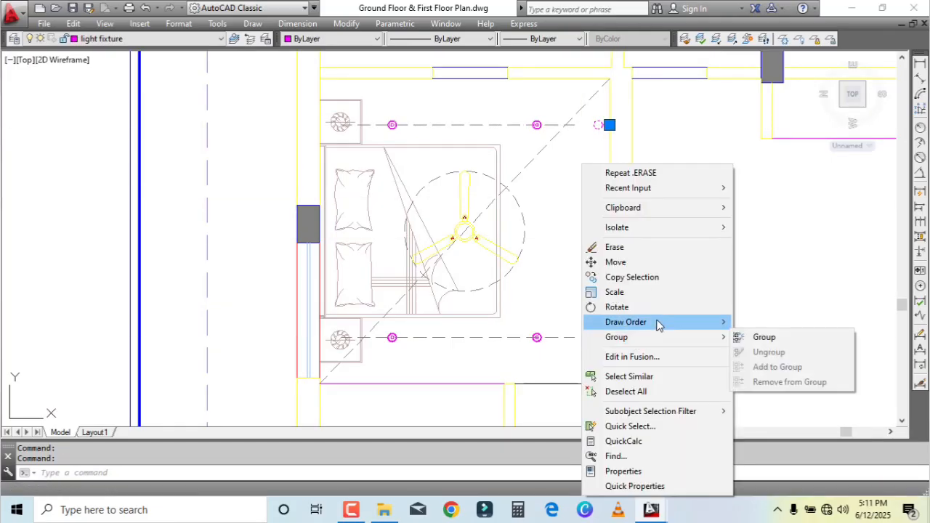
mouse_move(626, 322)
left_click(760, 337)
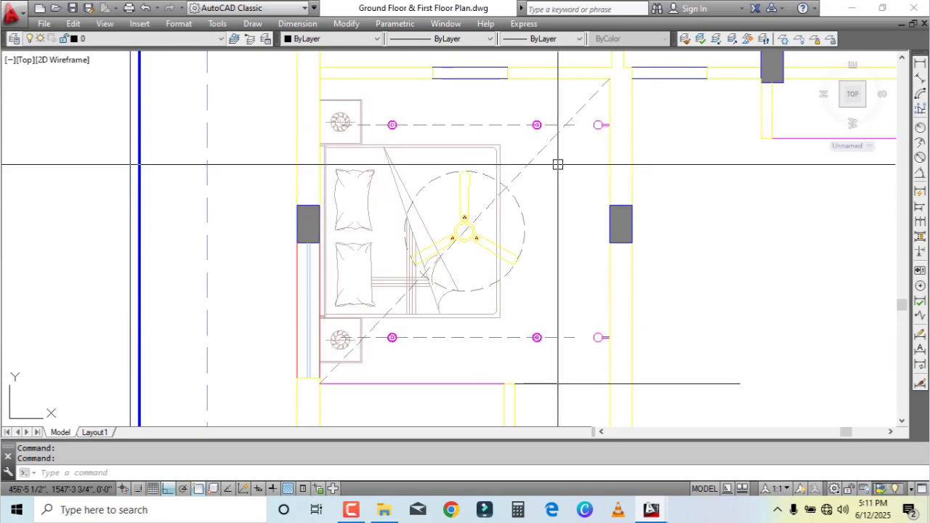
Step: Mirror the two right-wall lights onto the bedroom's left wall about the vertical line midway between the top inner corners, keeping the originals
left_click(601, 337)
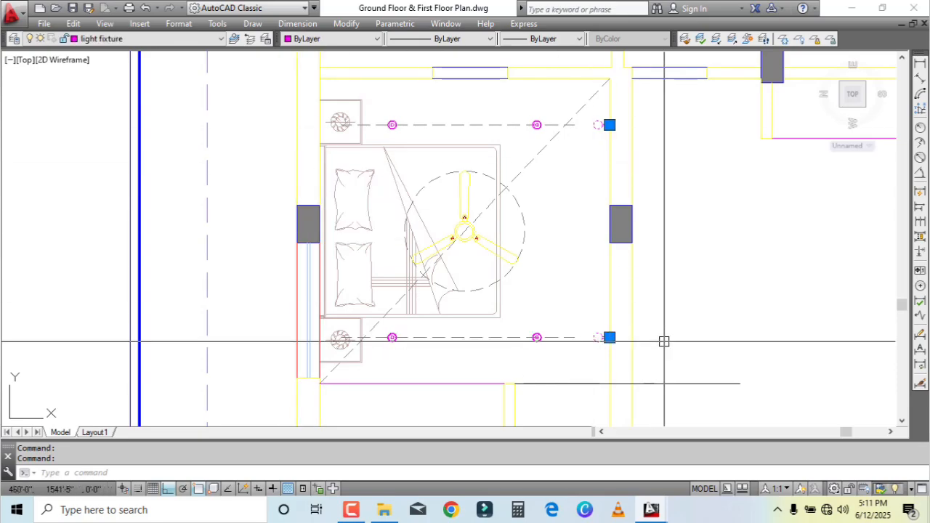
type("mi")
key("Return")
right_click(474, 125, "shift")
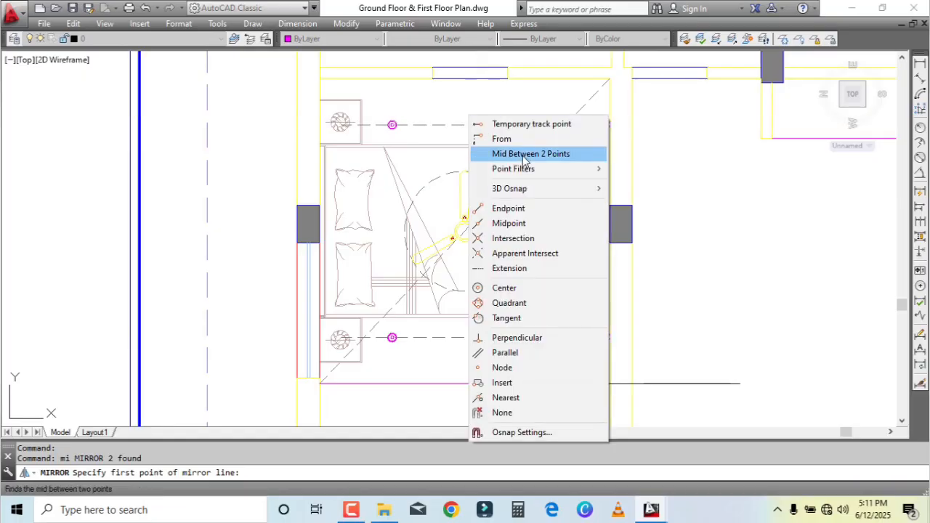
left_click(523, 152)
left_click(320, 77)
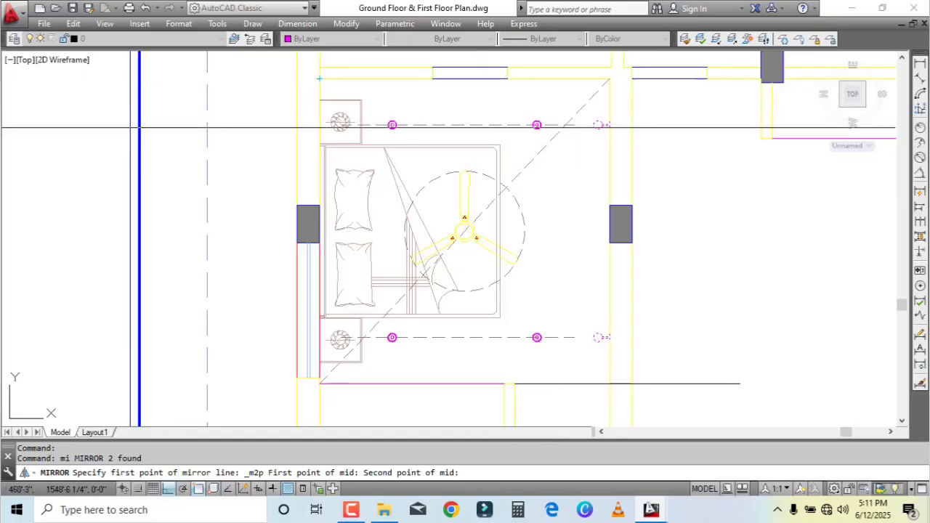
left_click(610, 78)
left_click(608, 218)
key("Return")
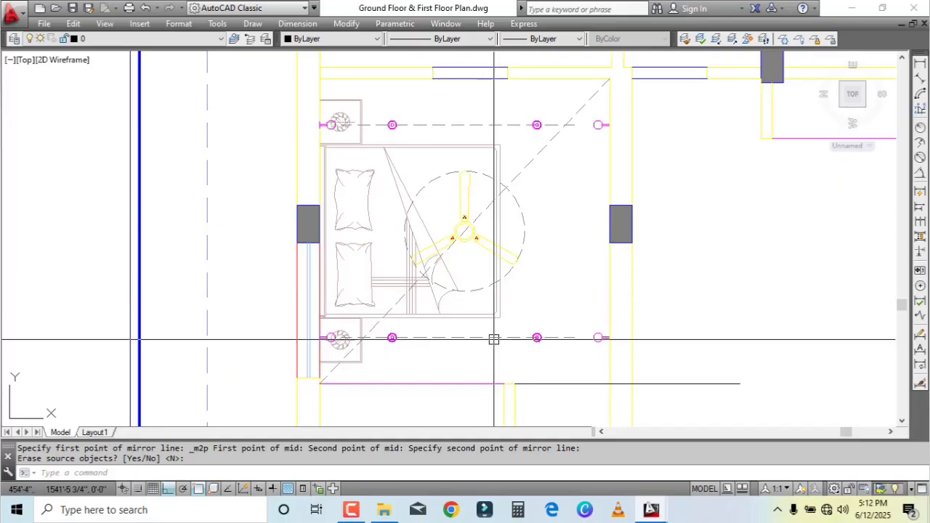
Step: Delete the leftover horizontal helper line running from the wardrobe corner across the bedroom's right wall
middle_click_drag(494, 340, 469, 339)
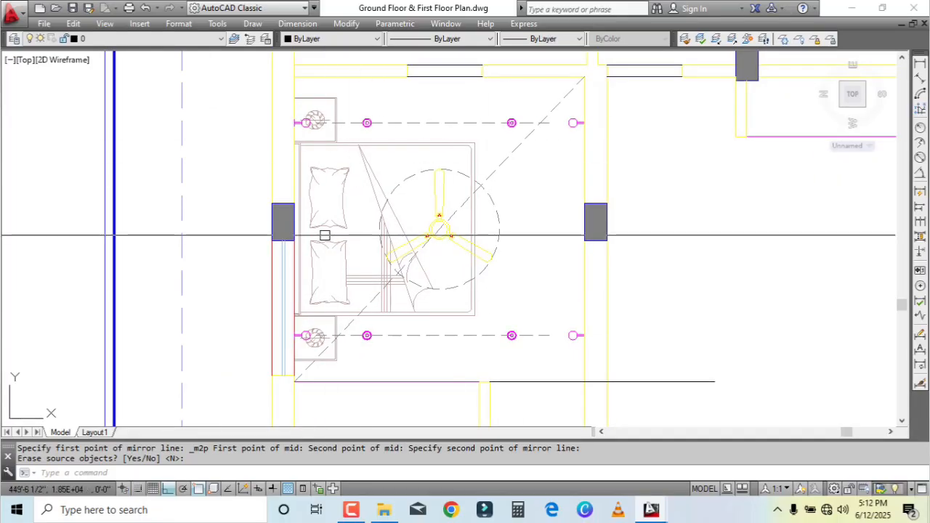
scroll(566, 239, "down", 2)
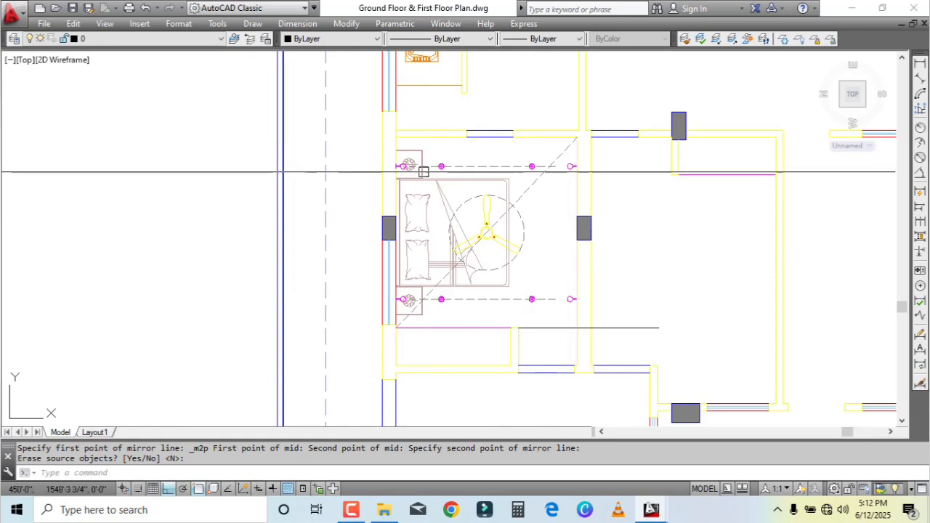
middle_click_drag(445, 207, 364, 55)
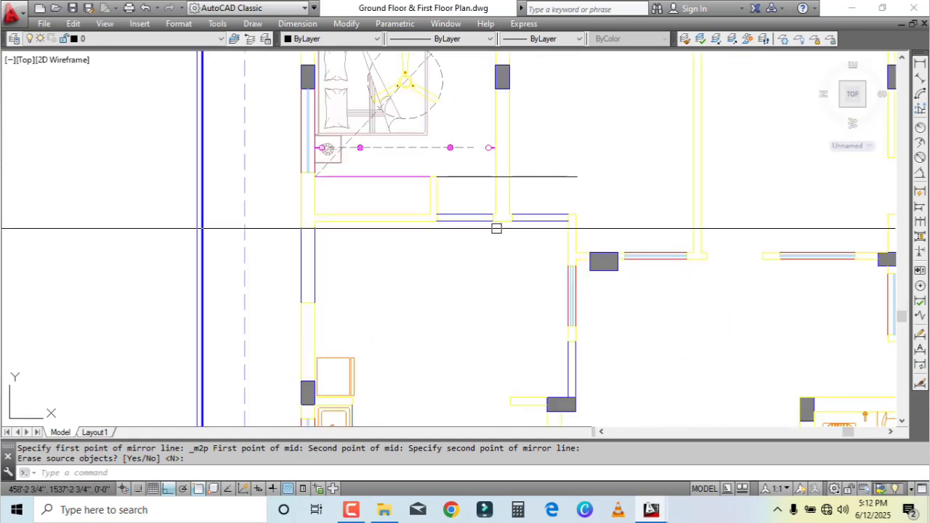
scroll(486, 196, "up", 2)
middle_click_drag(486, 196, 486, 252)
left_click(486, 243)
left_click(473, 211)
key("Delete")
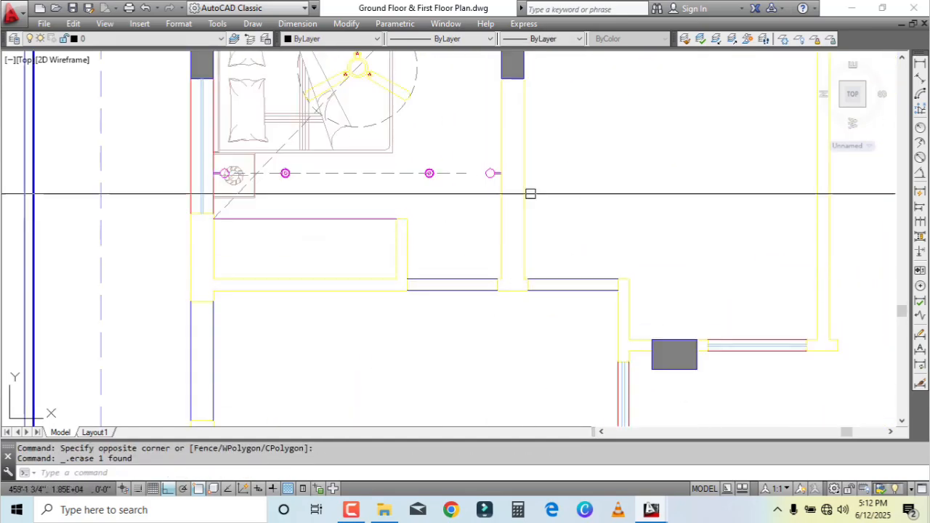
Step: Draw a vertical helper line about 5'-9" long between the top and bottom walls of the bathroom above the bedroom, near its right wall
mouse_move(531, 193)
middle_mouse_down()
mouse_move(515, 272)
mouse_move(518, 372)
middle_mouse_up()
scroll(515, 271, "down", 2)
scroll(462, 332, "up", 2)
middle_click_drag(501, 207, 501, 295)
scroll(478, 282, "down", 2)
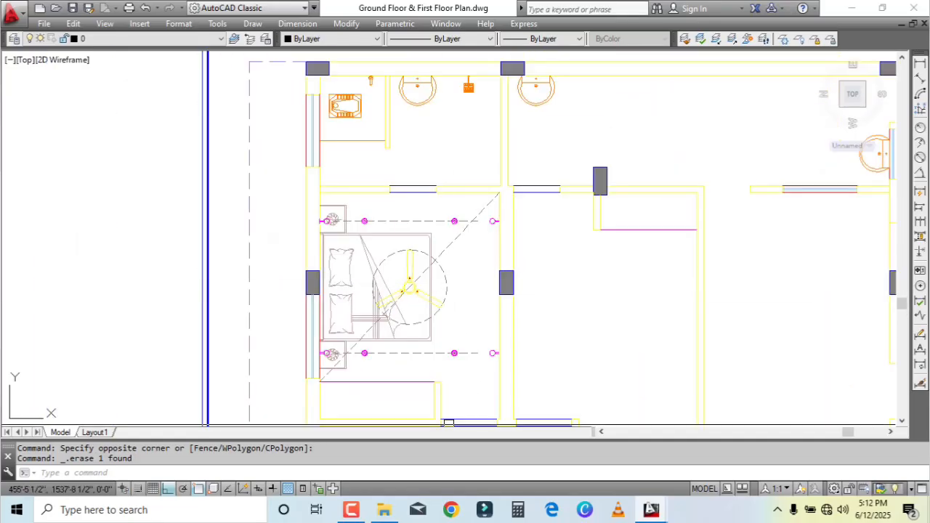
middle_click_drag(341, 133, 341, 172)
scroll(342, 172, "up", 2)
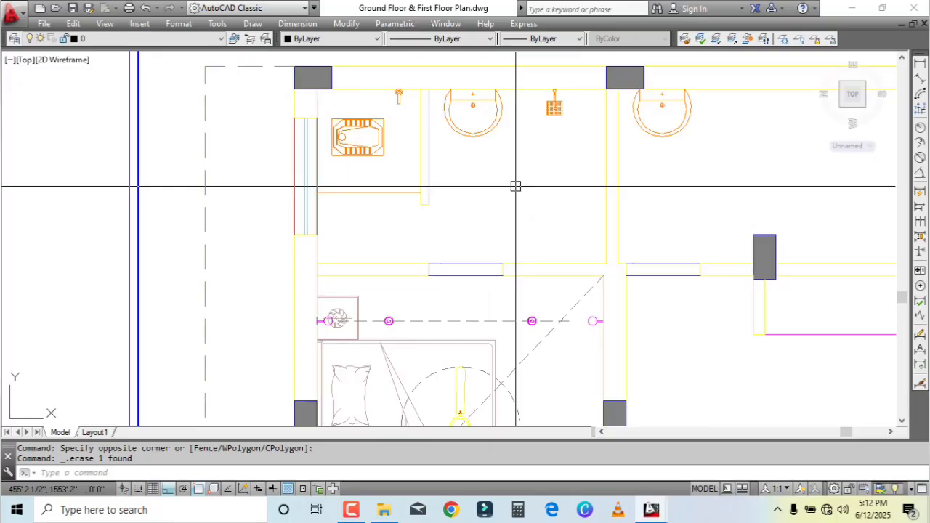
middle_click_drag(367, 158, 352, 201)
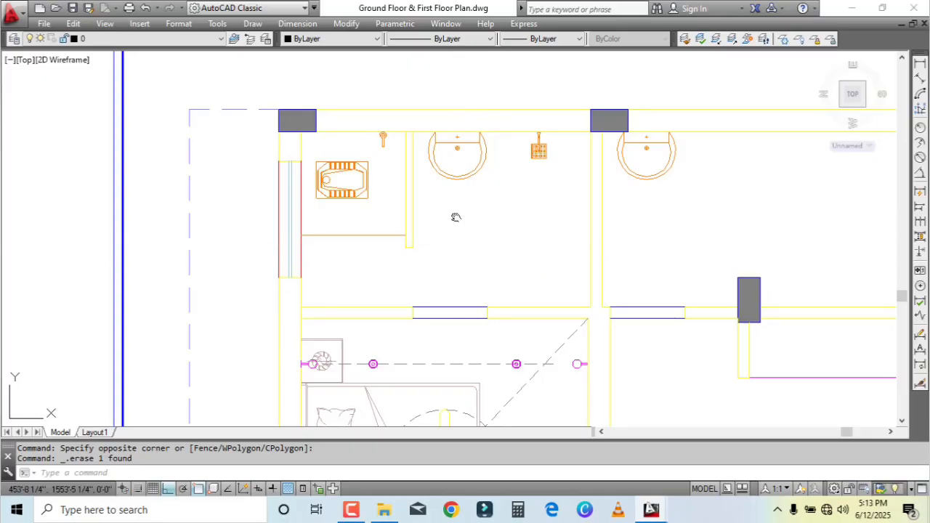
middle_click_drag(455, 217, 458, 196)
type("l")
key("Return")
left_click(575, 112)
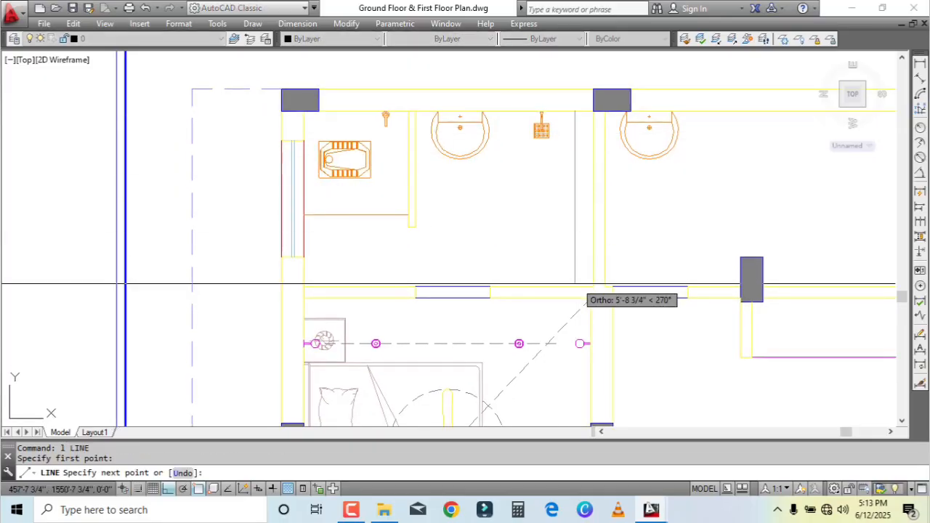
left_click(575, 284)
key("Return")
Step: Draw a horizontal helper line from the vertical line's midpoint to the bathroom's right wall and stretch its other end to the left wall
key("Return")
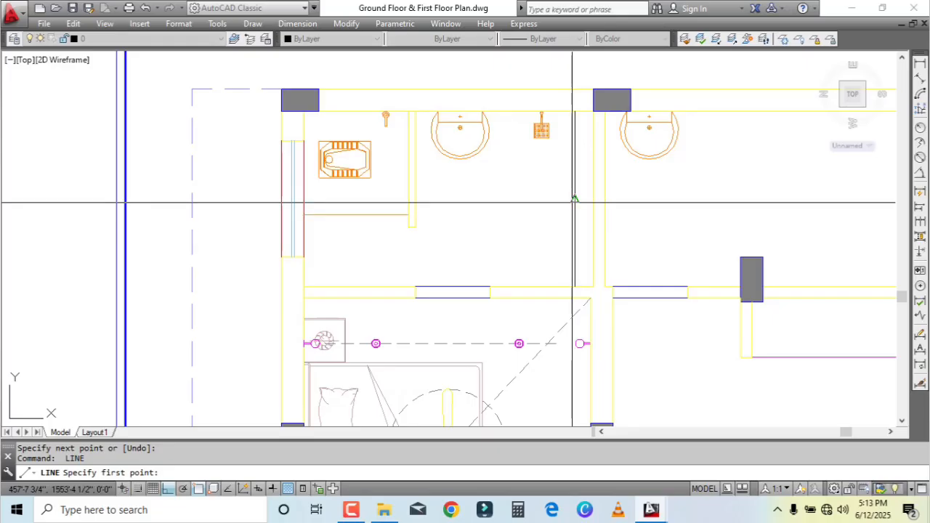
left_click(574, 199)
left_click(592, 199)
key("Return")
left_click(586, 199)
left_click(574, 199)
scroll(353, 222, "up", 2)
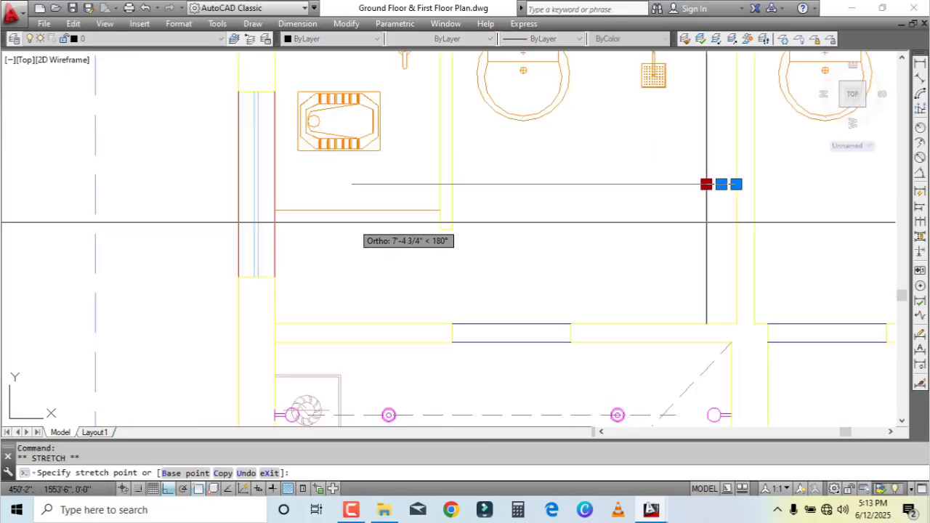
scroll(353, 222, "up", 2)
left_click(226, 159)
key("Escape")
Step: Delete the bathroom's vertical helper line and divide the horizontal one into 4 equal segments
scroll(271, 221, "down", 4)
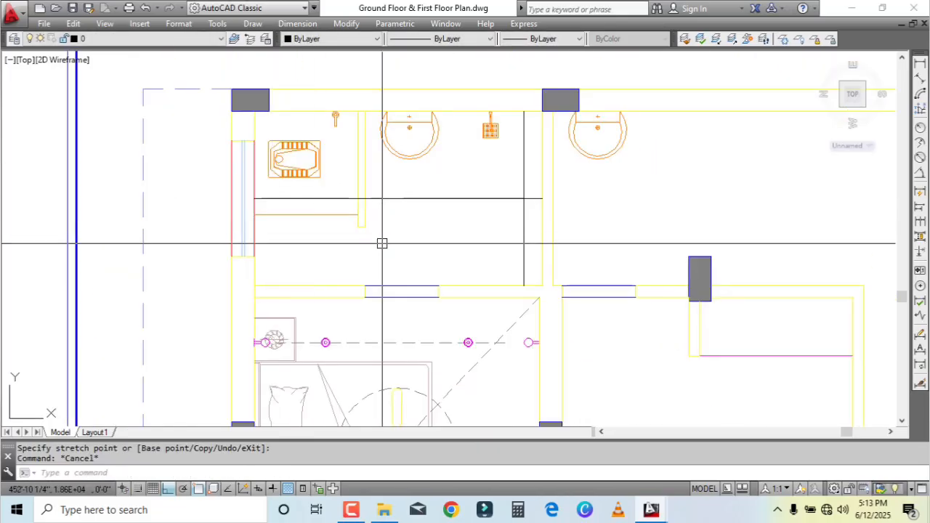
left_click(524, 161)
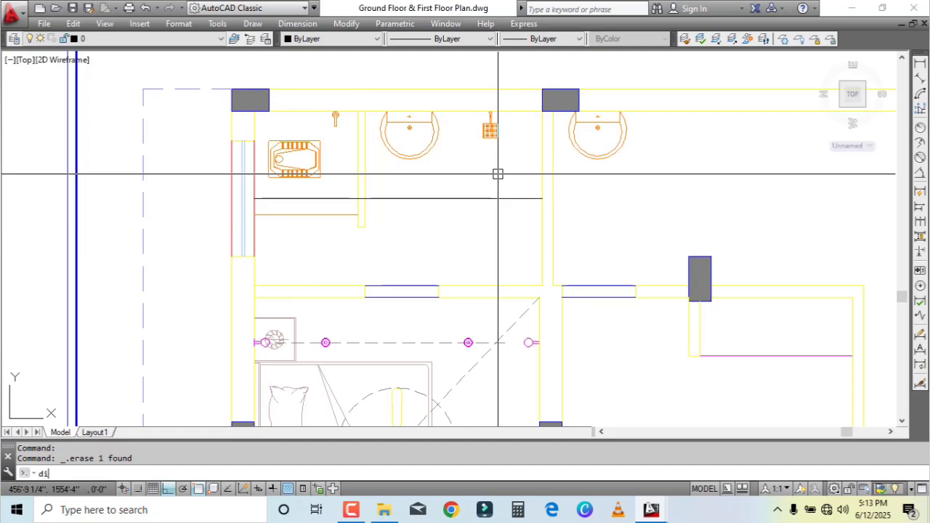
type("v")
key("Return")
type("4")
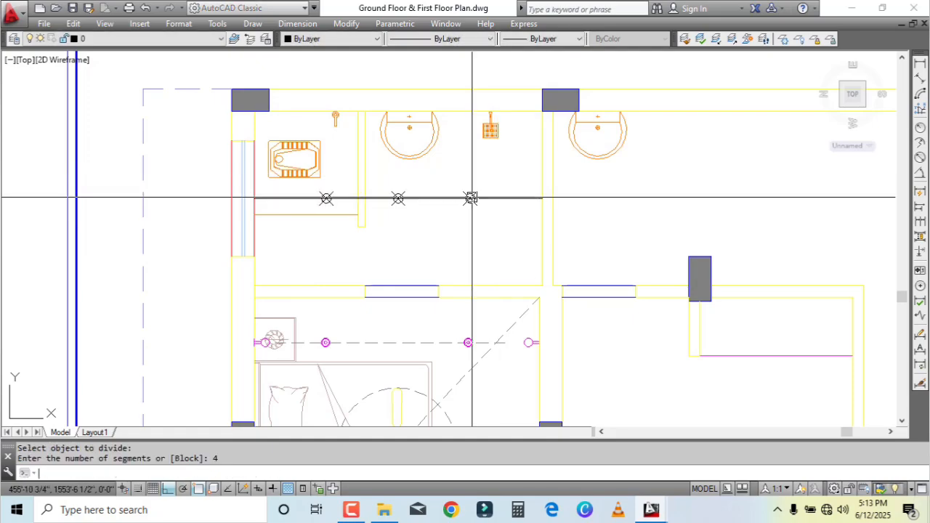
key("Return")
key("Return")
key("Escape")
Step: Copy the left light fixture of the bedroom's upper row straight up into the bathroom, below the helper line
scroll(349, 361, "up", 2)
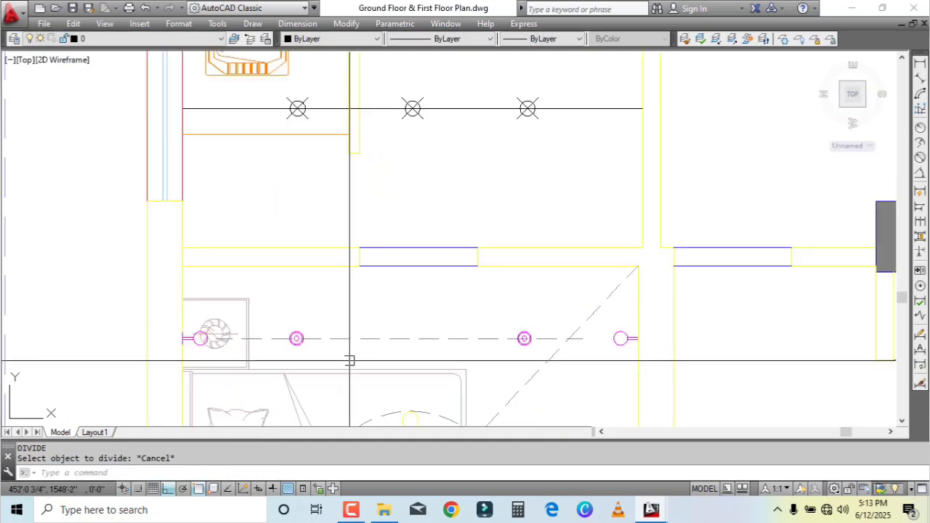
left_click(323, 364)
type("c")
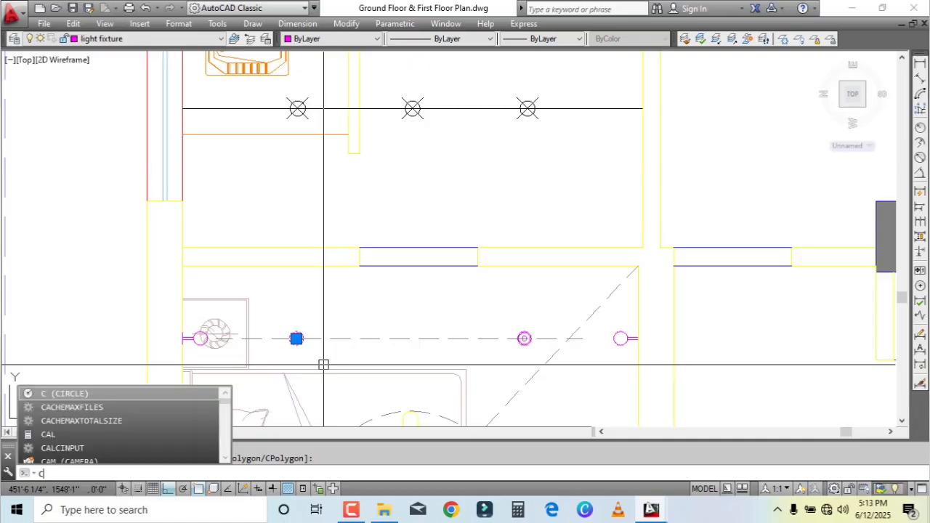
type("o")
key("Return")
left_click(296, 338)
left_click(326, 183)
key("Escape")
Step: Copy the bathroom's light fixture by its centre onto the first and third division points of the helper line
left_click(292, 186)
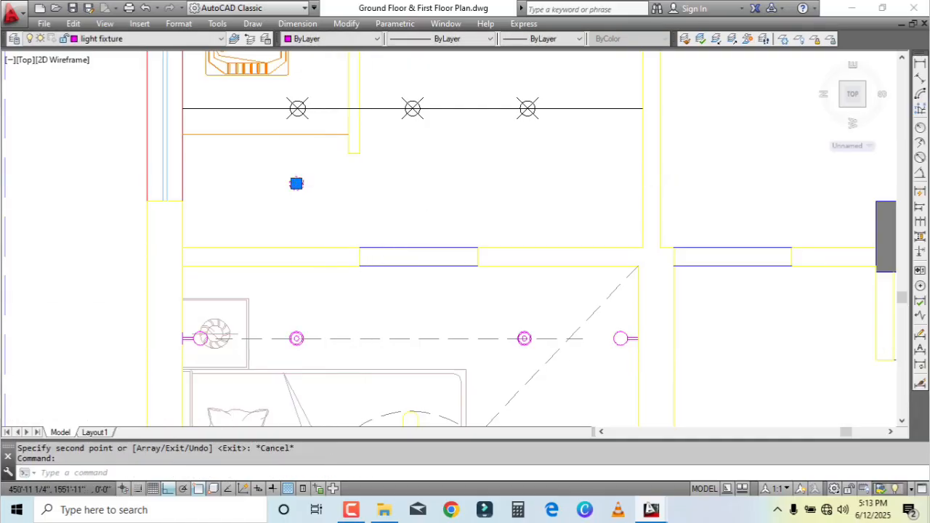
scroll(292, 186, "up", 4)
type("co")
key("Return")
scroll(324, 232, "up", 2)
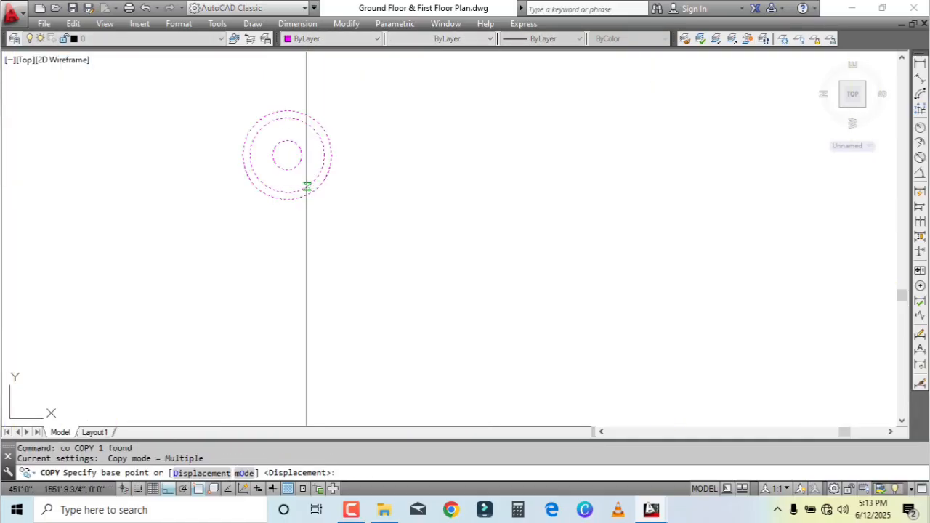
left_click(284, 152)
scroll(331, 283, "down", 4)
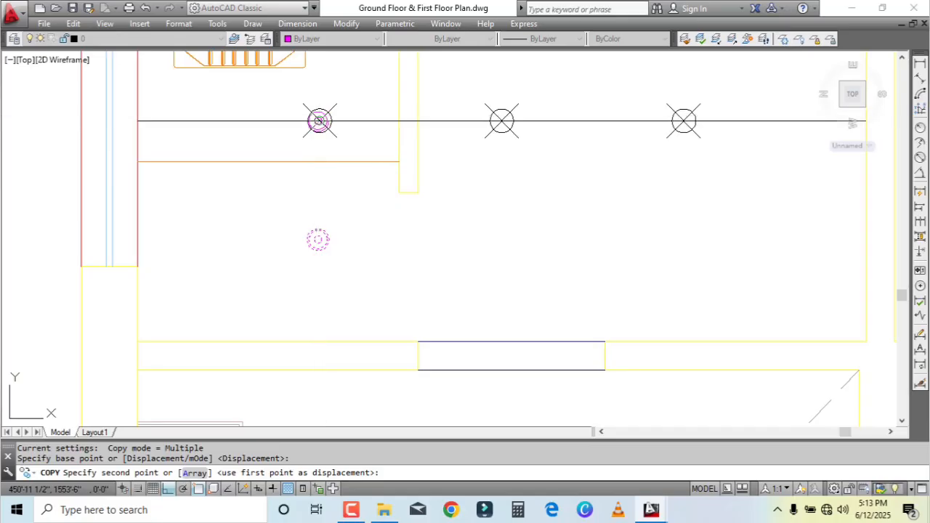
left_click(682, 125)
key("Escape")
Step: Delete the spare light fixture below the bathroom's helper line
middle_click_drag(396, 256, 353, 286)
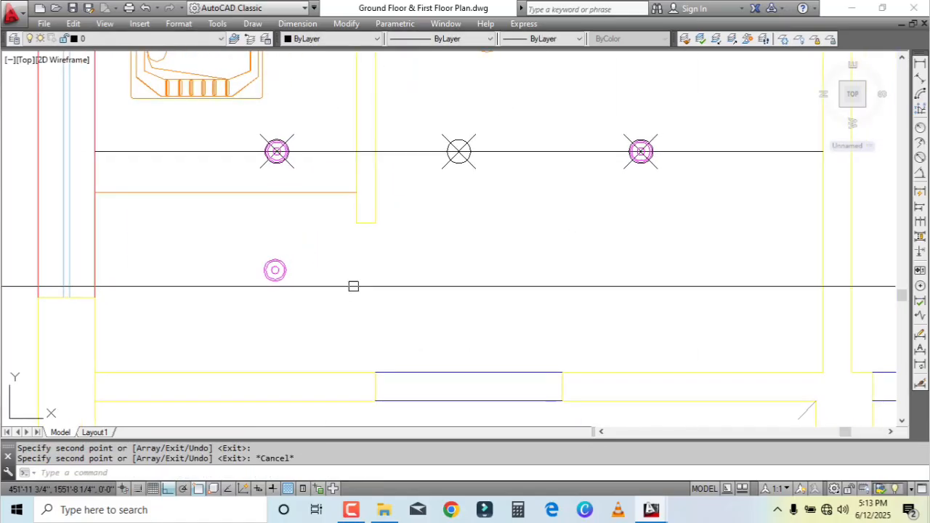
left_click(275, 270)
left_click(275, 253)
key("Delete")
Step: Delete the three division point markers on the bathroom's helper line, keeping the light fixtures
left_click(490, 112)
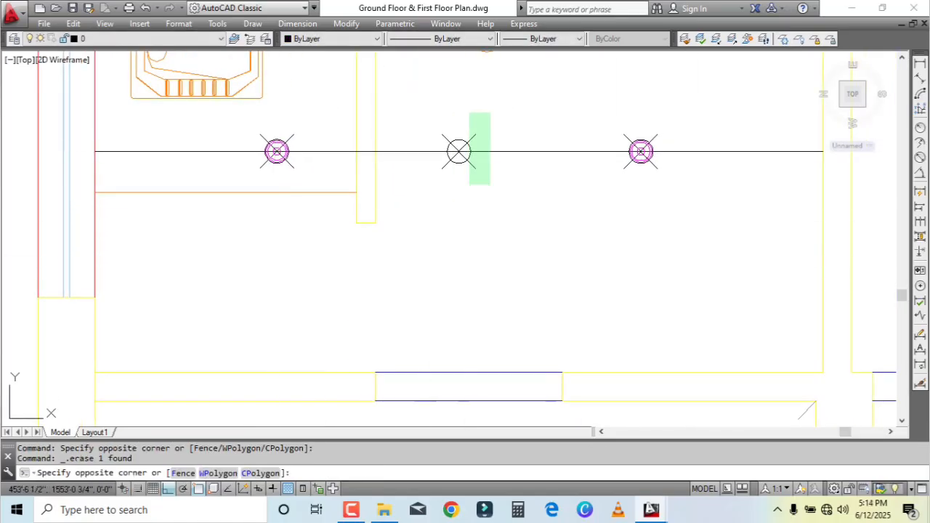
left_click(437, 178)
key("Delete")
left_click(658, 135)
key("Delete")
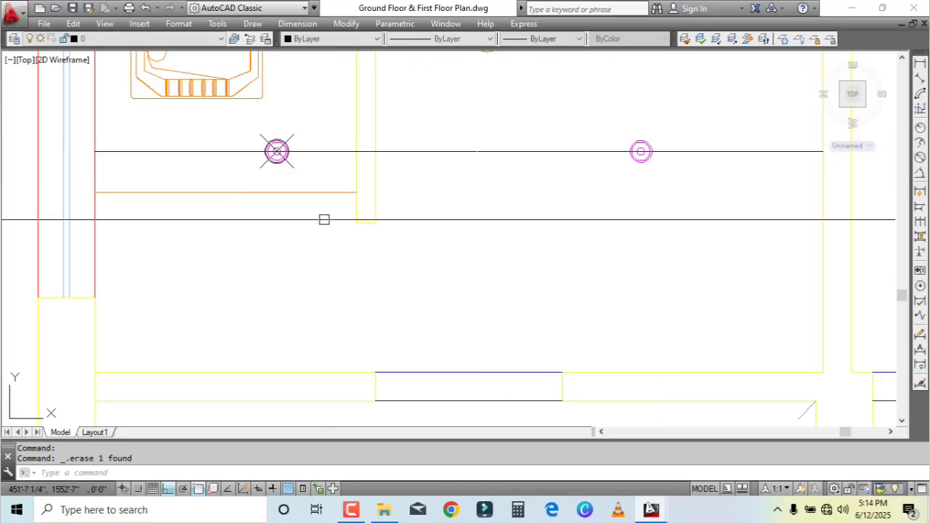
left_click(287, 161)
key("Delete")
Step: Shorten both ends of the bathroom's fixture line so they stop between the outer fixtures and the side walls
left_click(197, 152)
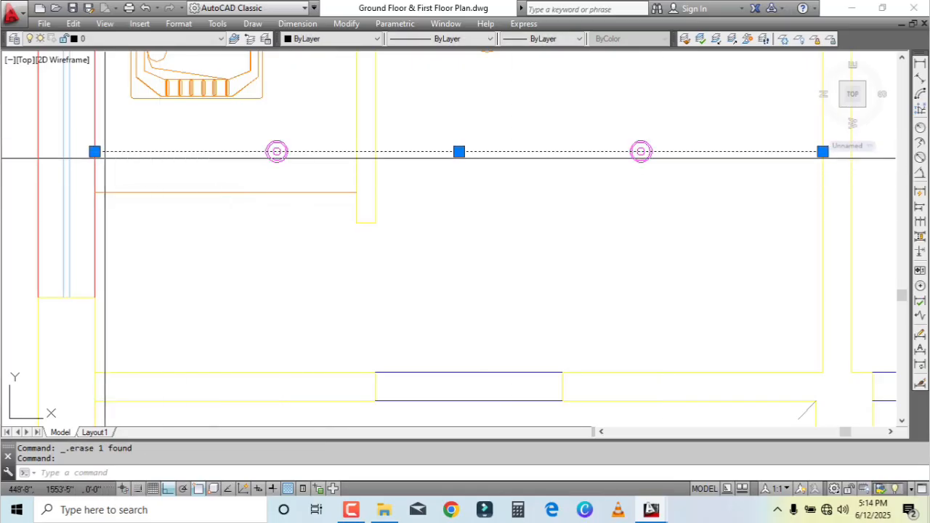
left_click(96, 151)
left_click(174, 151)
middle_click_drag(805, 180, 438, 183)
left_click(454, 153)
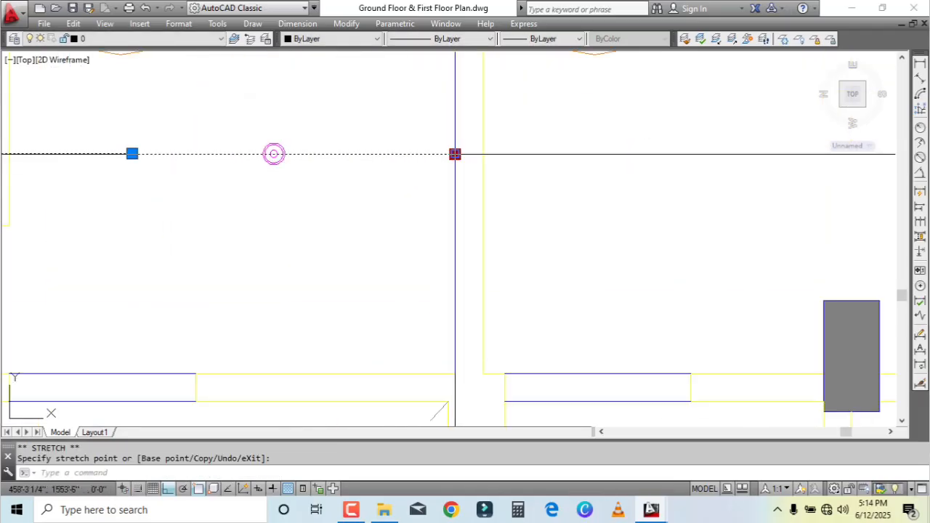
left_click(362, 154)
key("Escape")
Step: Match the bathroom's fixture line to the properties of the bedroom's dashed line
scroll(402, 202, "down", 3)
type("ma")
key("Return")
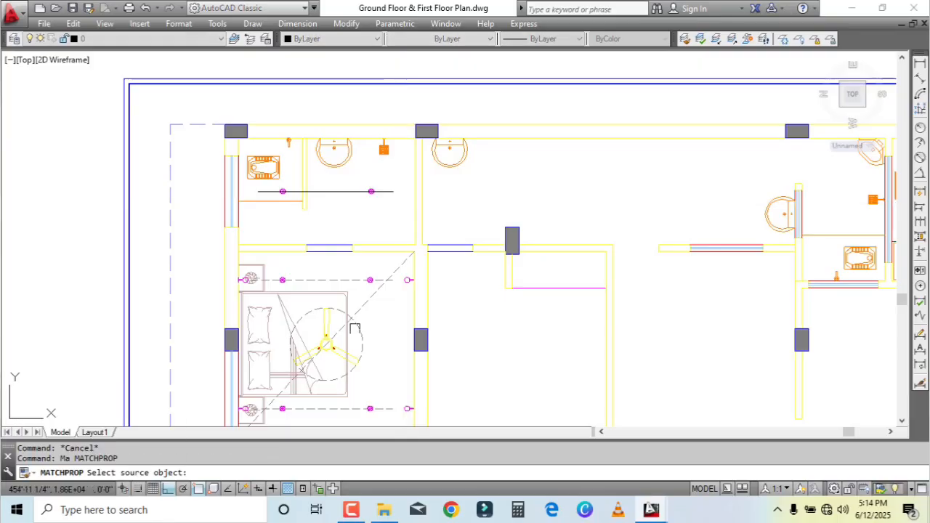
scroll(421, 362, "up", 3)
left_click(361, 271)
key("Escape")
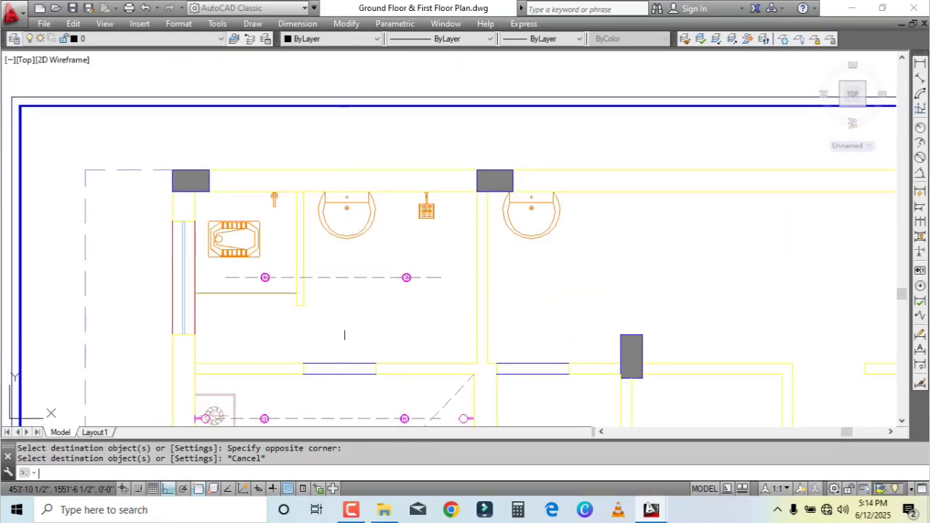
Step: Draw a horizontal line across the upper-left bathroom, from the window wall to the opposite wall, below the short partition
middle_click_drag(364, 335, 434, 300)
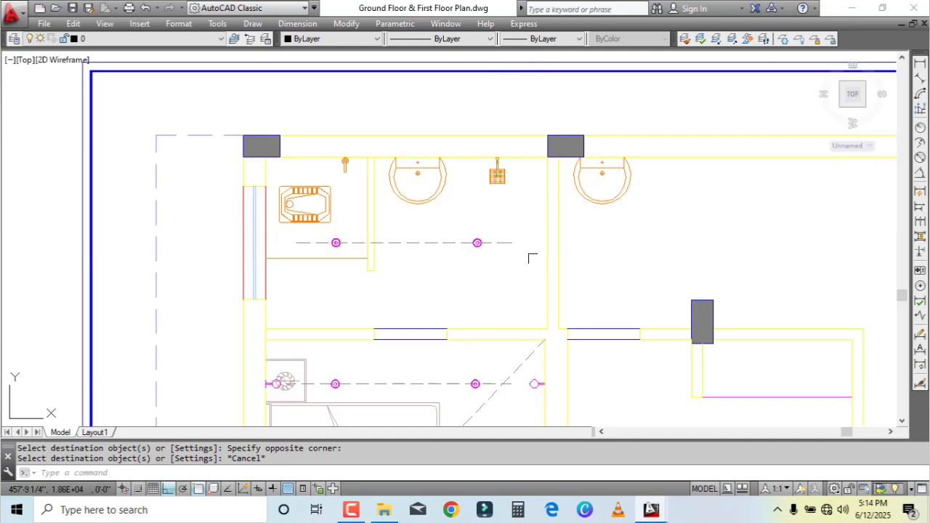
mouse_move(413, 249)
middle_mouse_down()
mouse_move(405, 189)
mouse_move(414, 245)
middle_mouse_up()
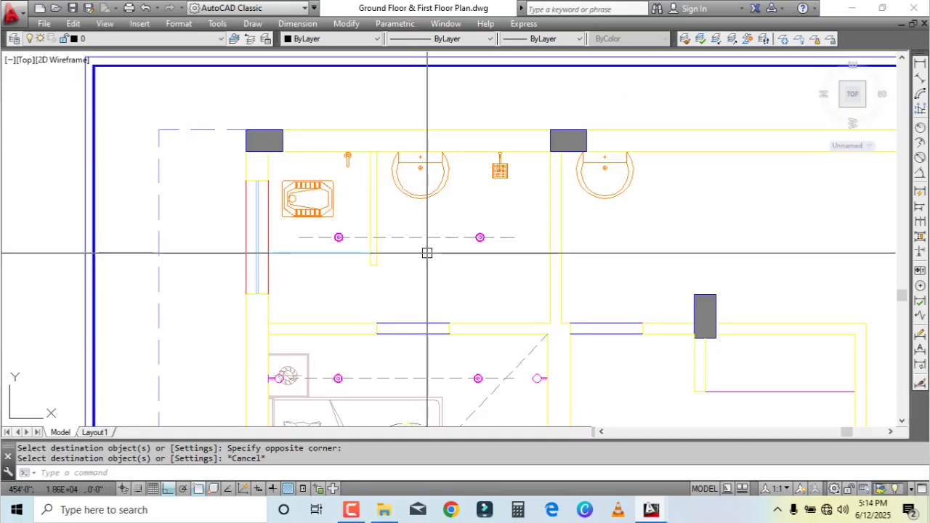
middle_click_drag(473, 359, 476, 354)
scroll(474, 340, "up", 2)
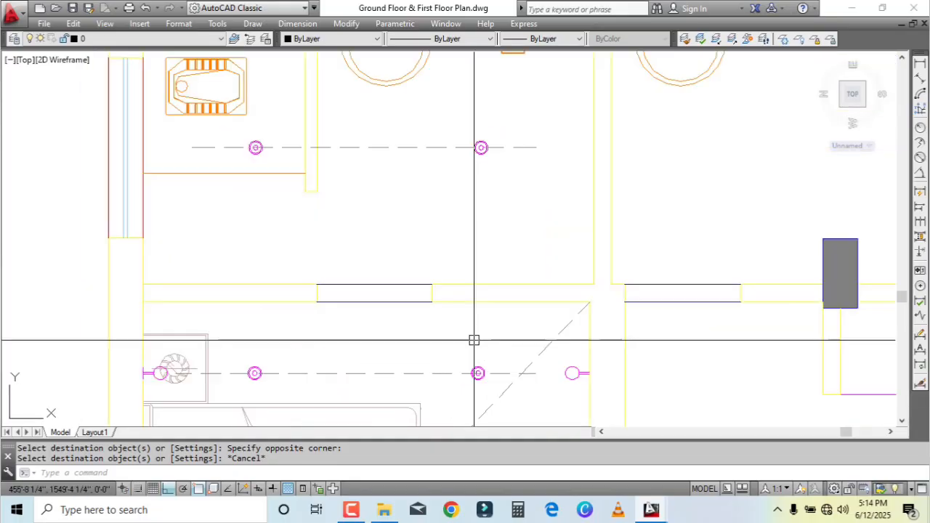
scroll(429, 234, "down", 4)
scroll(422, 152, "up", 4)
type("l")
key("Return")
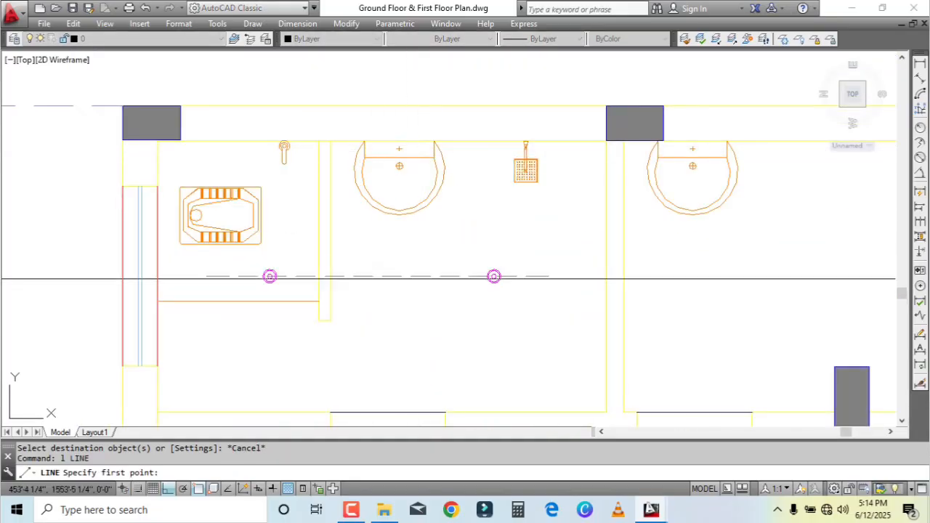
left_click(157, 345)
key("Escape")
key("Return")
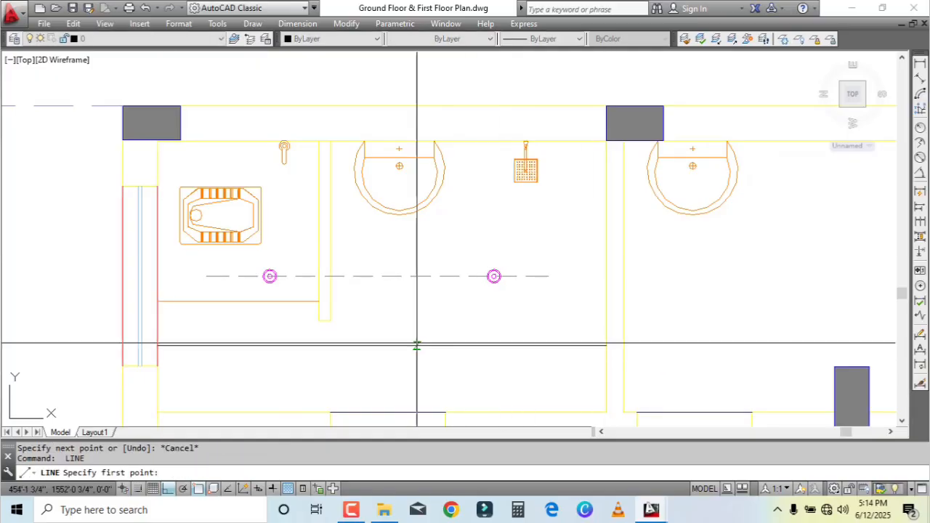
left_click(386, 345)
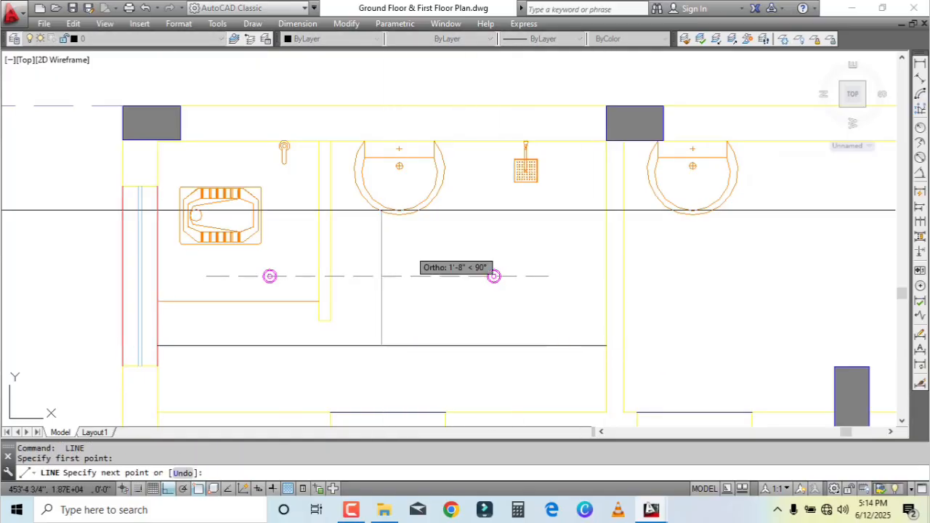
key("Escape")
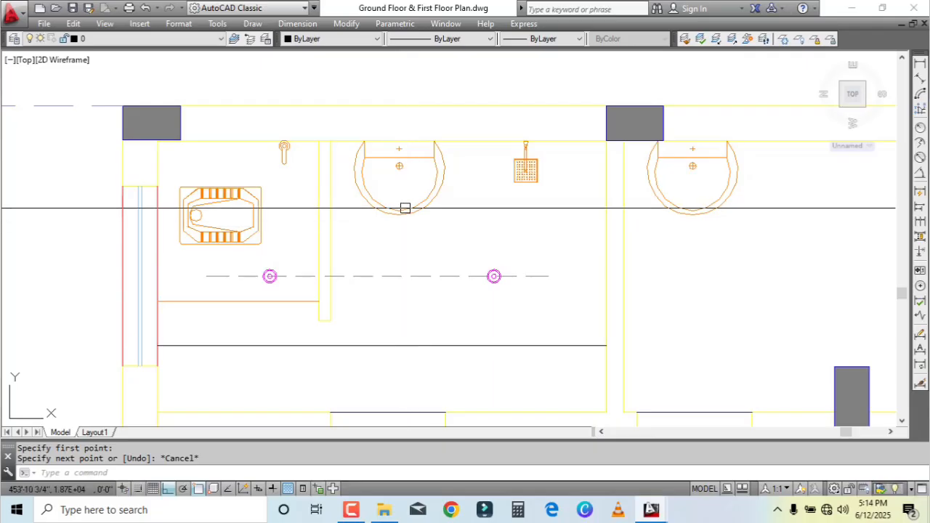
Step: Draw a vertical guide line from the centre of the upper-left bathroom's washbasin up through the outer wall
key("Return")
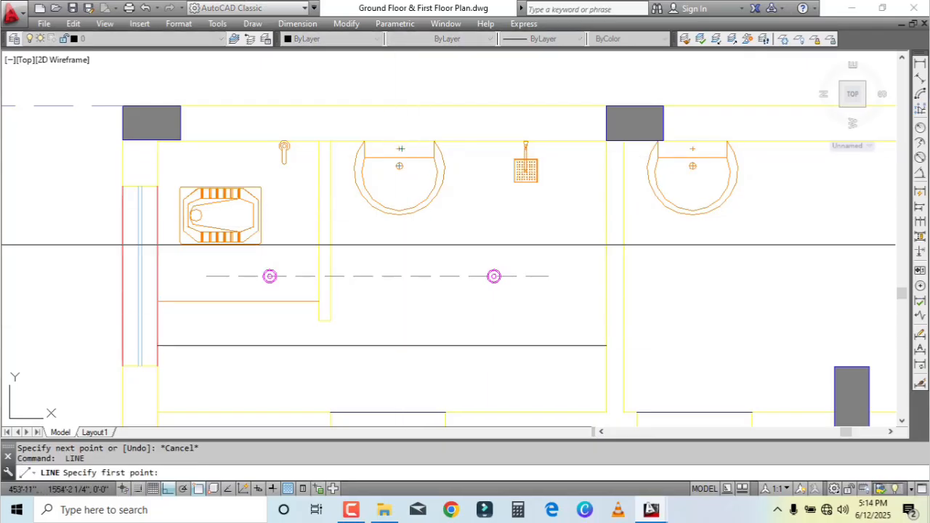
scroll(404, 172, "up", 5)
left_click(382, 142)
scroll(396, 181, "down", 1)
middle_click_drag(396, 182, 405, 278)
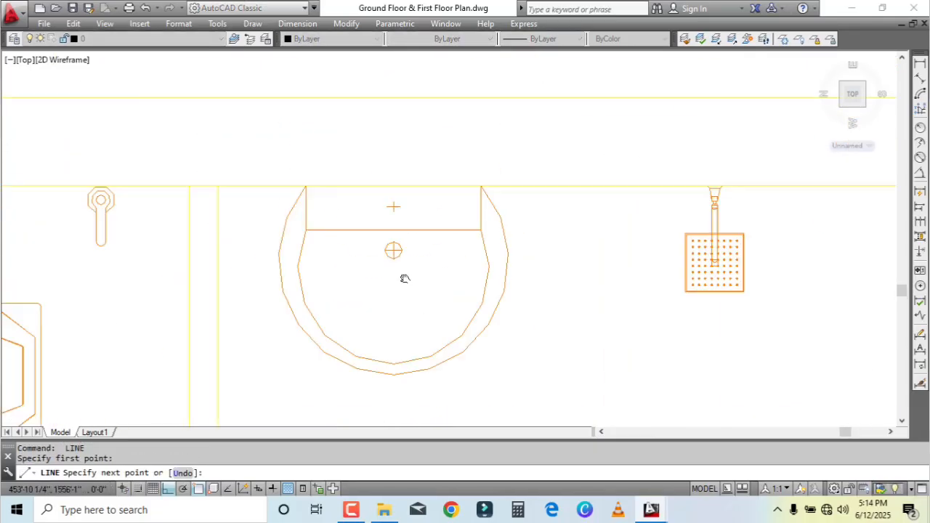
scroll(409, 326, "down", 1)
left_click(409, 139)
key("Escape")
Step: Copy the bedroom's upper wall light from the dividing wall into the empty space of the neighbouring room
scroll(409, 139, "down", 3)
scroll(493, 317, "up", 1)
scroll(494, 320, "up", 3)
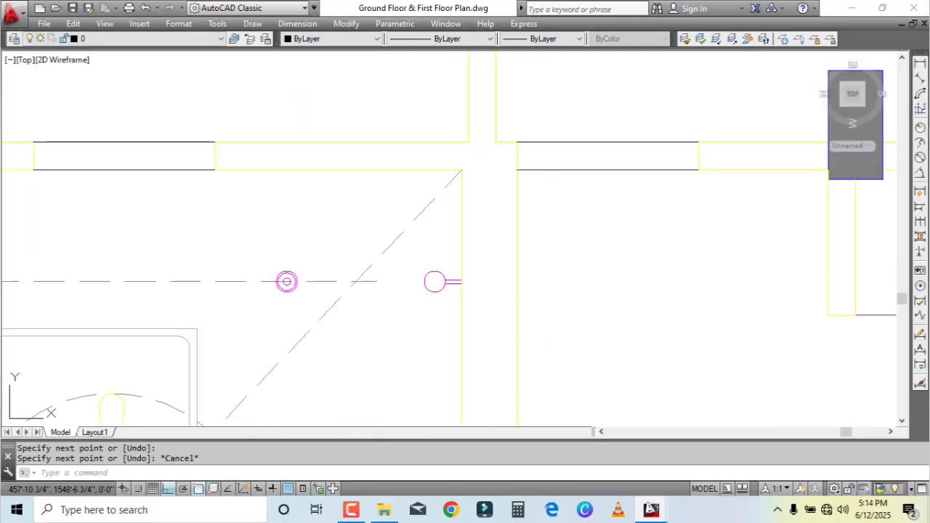
key("Return")
left_click(432, 338)
left_click(563, 334)
key("Return")
Step: Rotate the copied wall light a quarter turn so its mounting plate faces upward
left_click(585, 308)
left_click(575, 259)
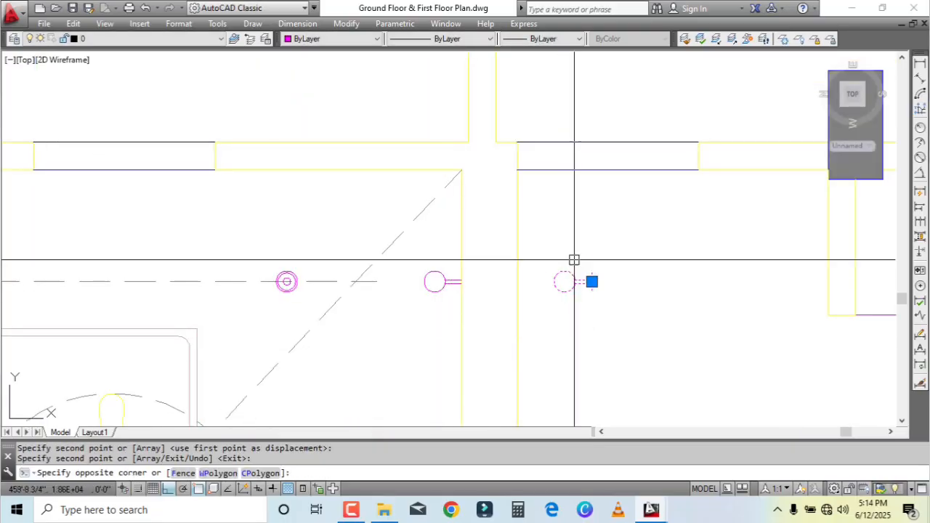
type("ro")
key("Return")
left_click(605, 305)
left_click(604, 294)
left_click(636, 293)
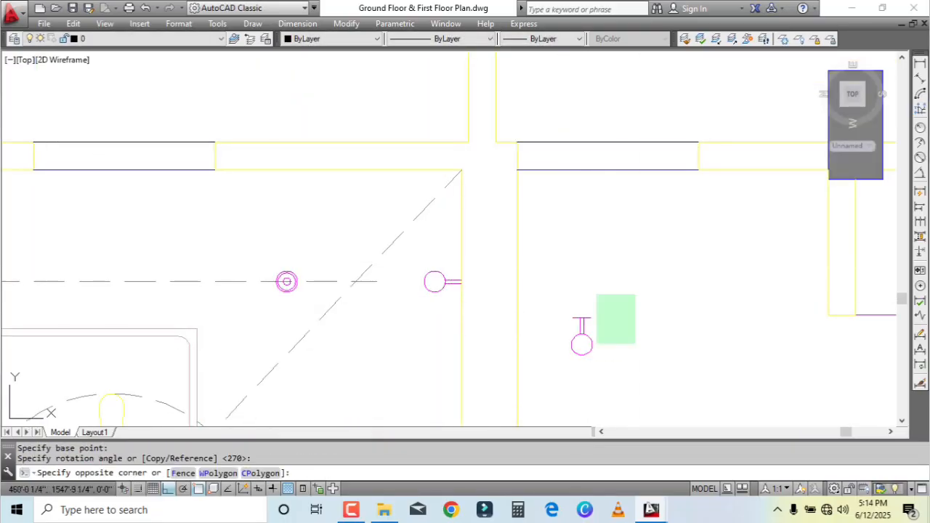
Step: Move the rotated wall light onto the wall at the bathroom washbasin's centreline, and erase the vertical guide line
left_click(574, 342)
left_click(581, 318)
scroll(518, 382, "down", 5)
scroll(425, 204, "up", 5)
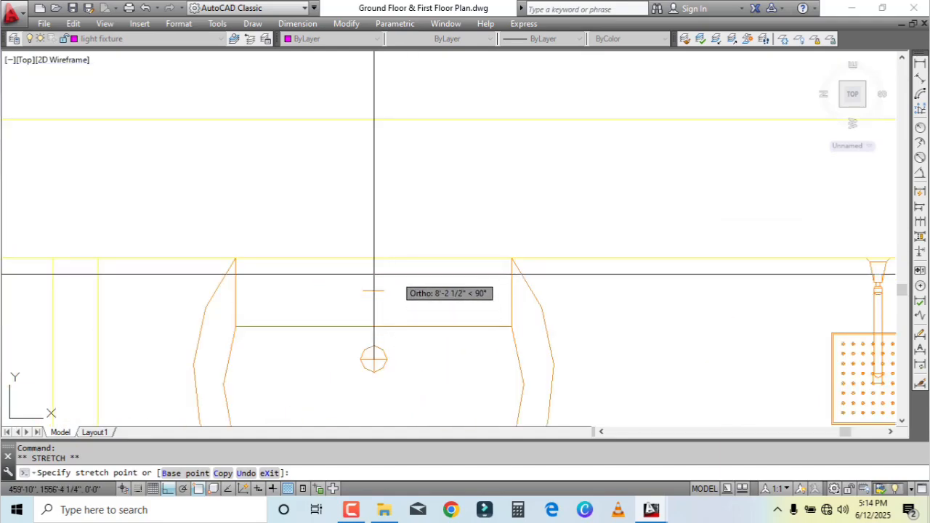
key("Escape")
left_click(464, 173)
left_click(373, 189)
scroll(396, 172, "down", 5)
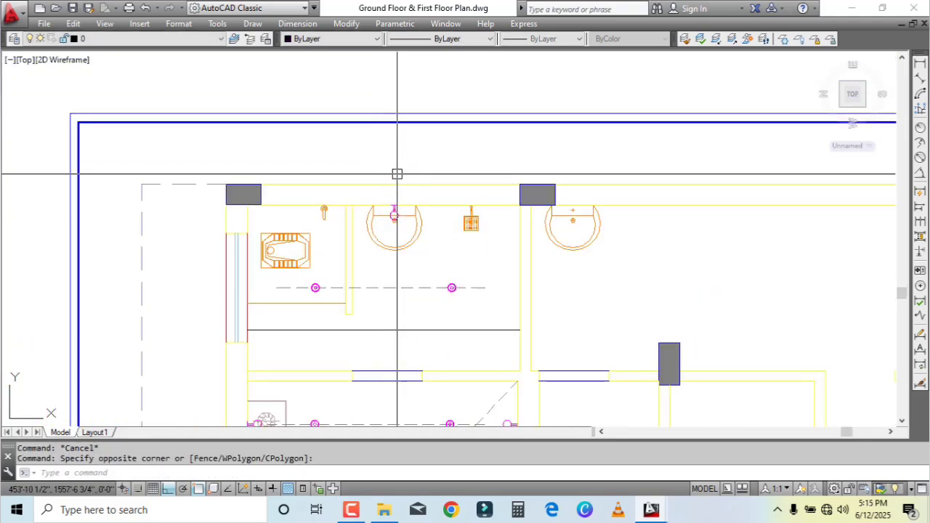
key("Delete")
Step: Send the bathroom washbasin to the back of the draw order, behind the new wall light
scroll(409, 247, "up", 5)
right_click(378, 185)
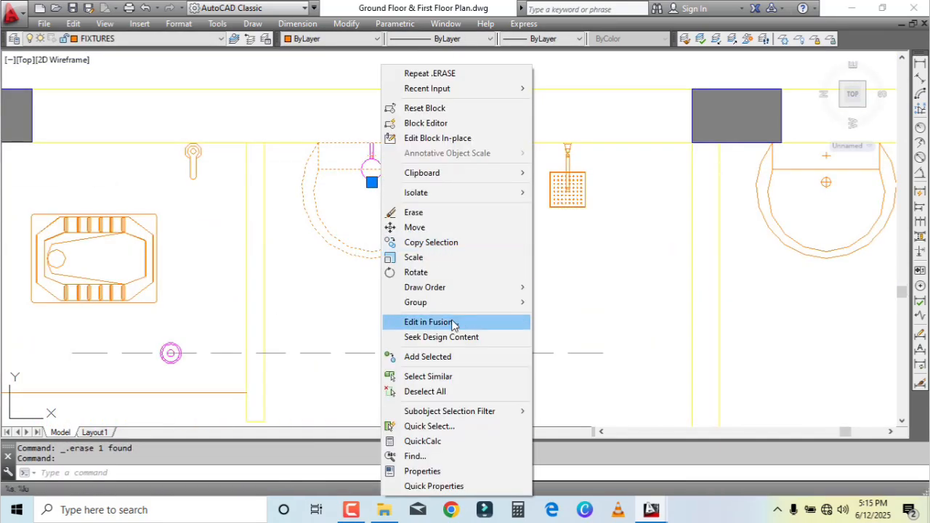
mouse_move(473, 292)
left_click(556, 303)
scroll(541, 300, "down", 2)
scroll(432, 235, "up", 2)
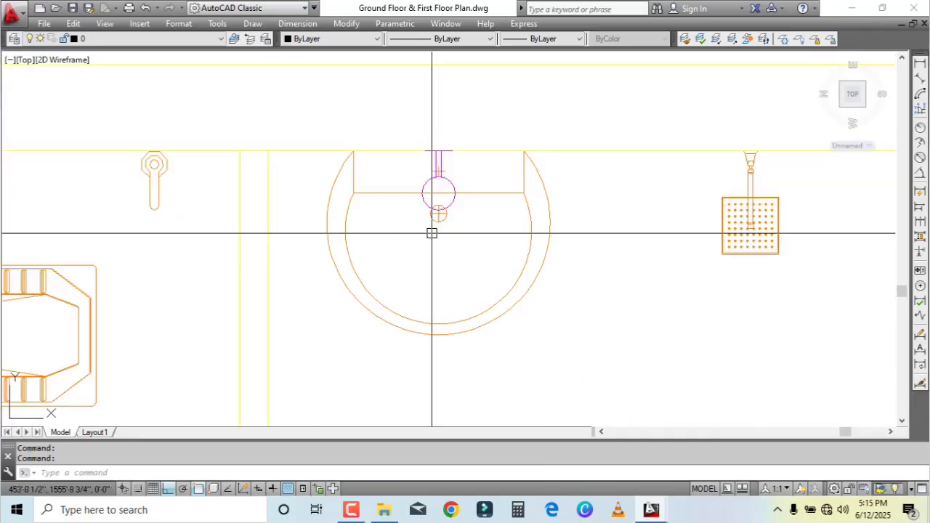
Step: Erase the horizontal line drawn across the bathroom
scroll(427, 200, "down", 3)
middle_click_drag(412, 304, 379, 202)
left_click(407, 210)
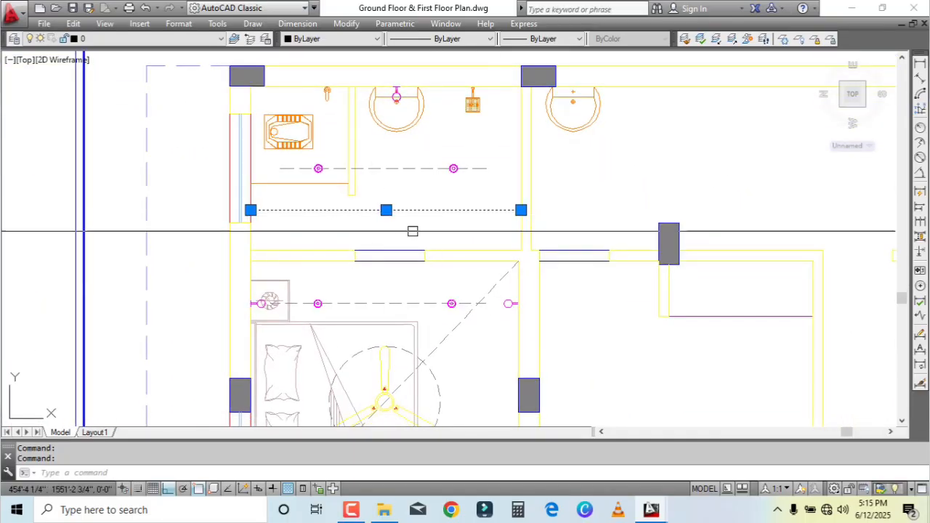
key("Delete")
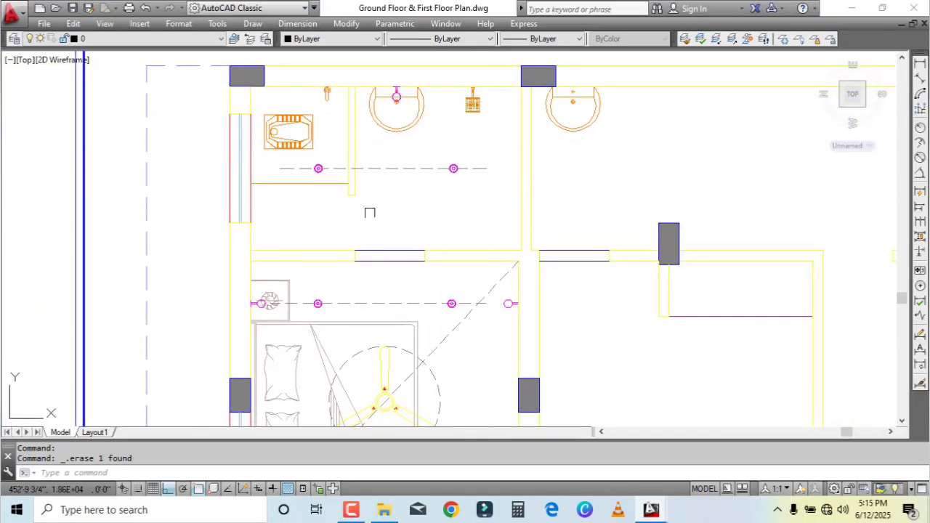
Step: Examine the lights and ceiling fan laid out in the bathroom and bedroom, and the rooms still without fixtures
middle_click_drag(353, 326, 363, 276)
scroll(363, 276, "down", 2)
middle_click_drag(425, 348, 427, 344)
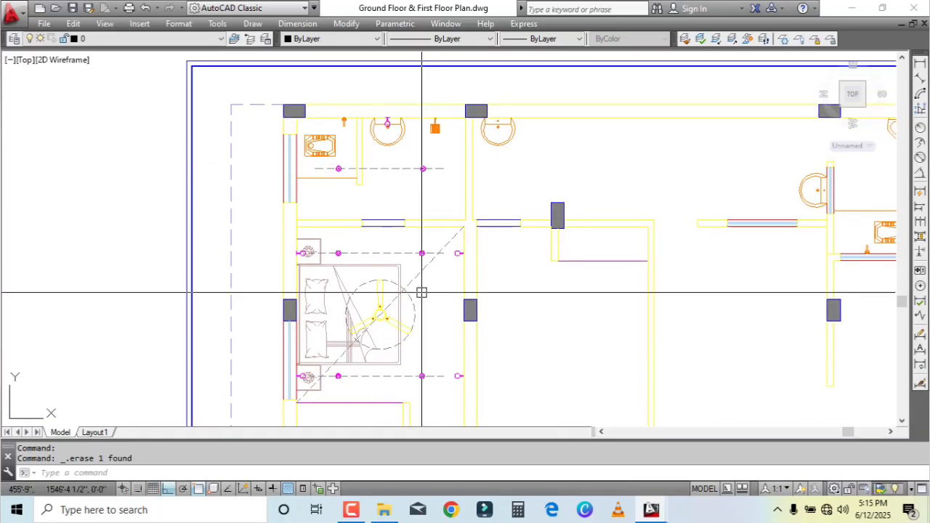
middle_click_drag(431, 212, 433, 151)
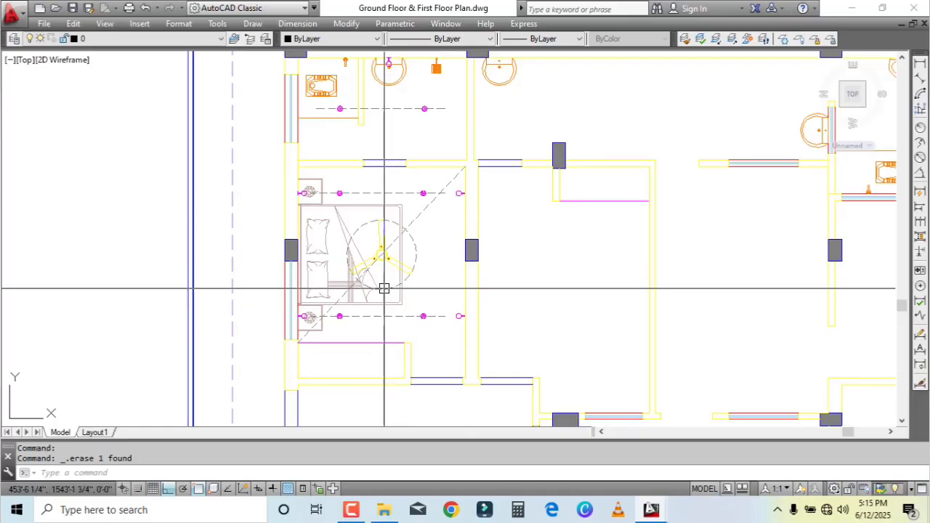
scroll(400, 214, "up", 2)
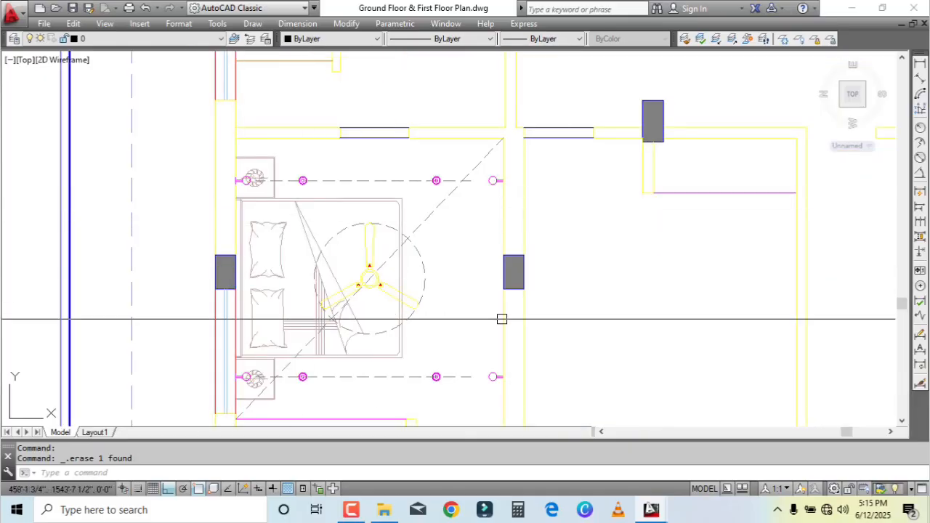
scroll(530, 350, "down", 2)
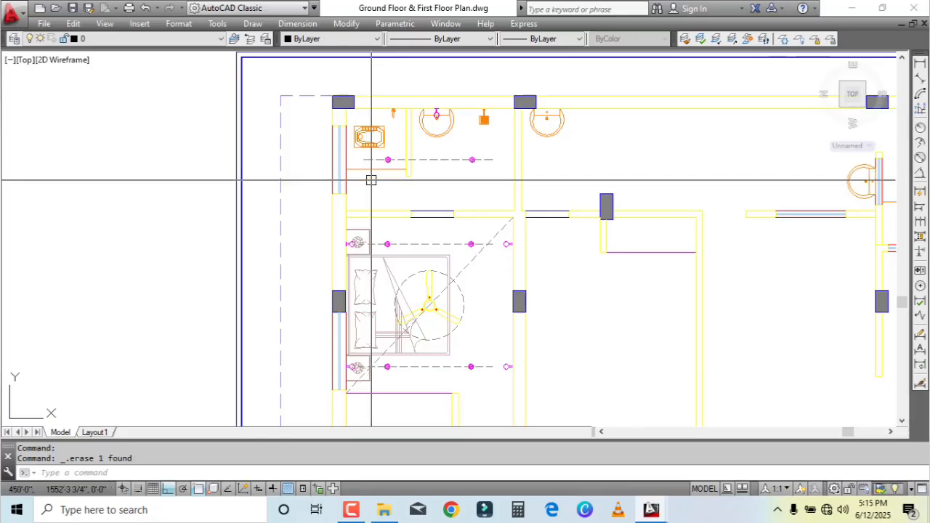
middle_click_drag(445, 377, 439, 245)
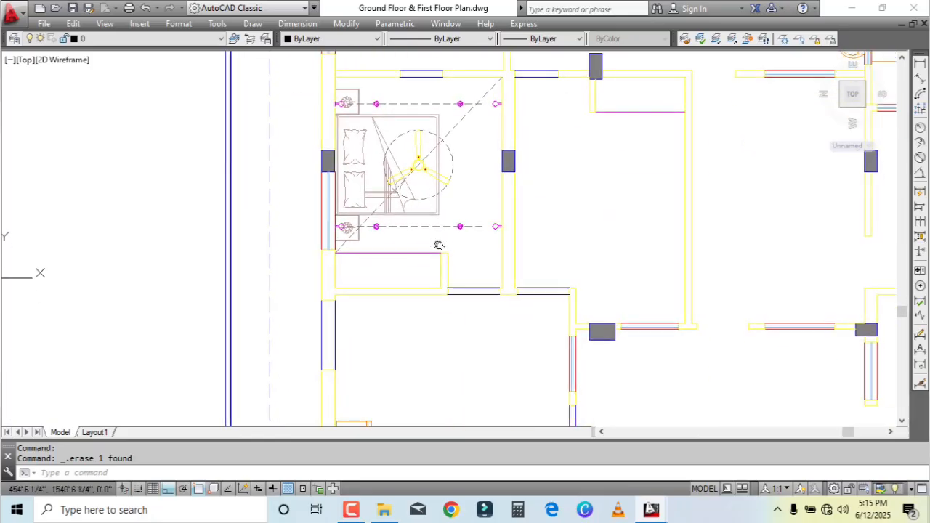
middle_click_drag(449, 371, 438, 476)
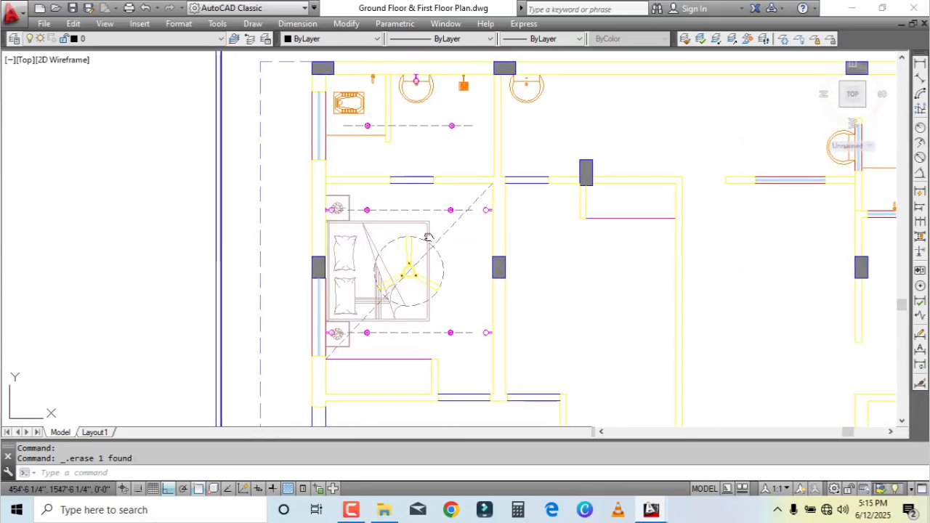
middle_click_drag(427, 239, 423, 306)
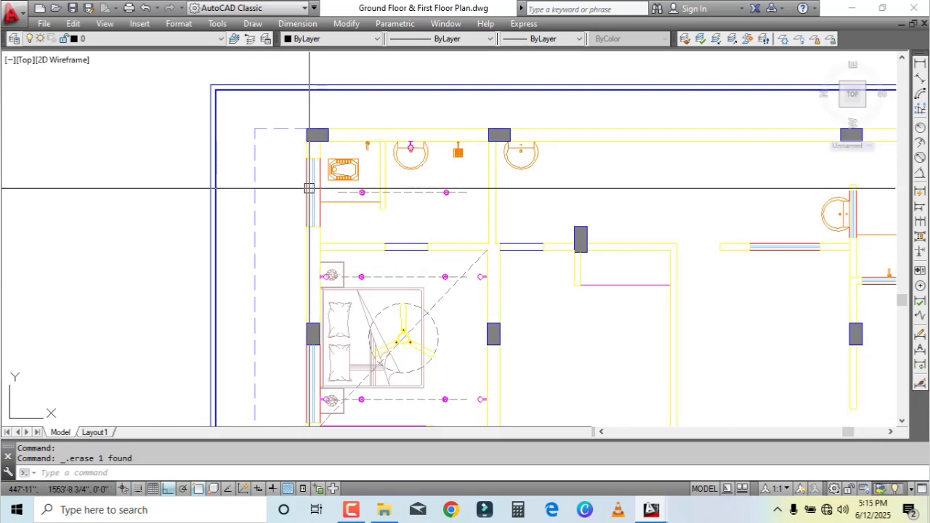
scroll(313, 192, "down", 2)
middle_click_drag(323, 271, 323, 149)
middle_click_drag(386, 308, 383, 280)
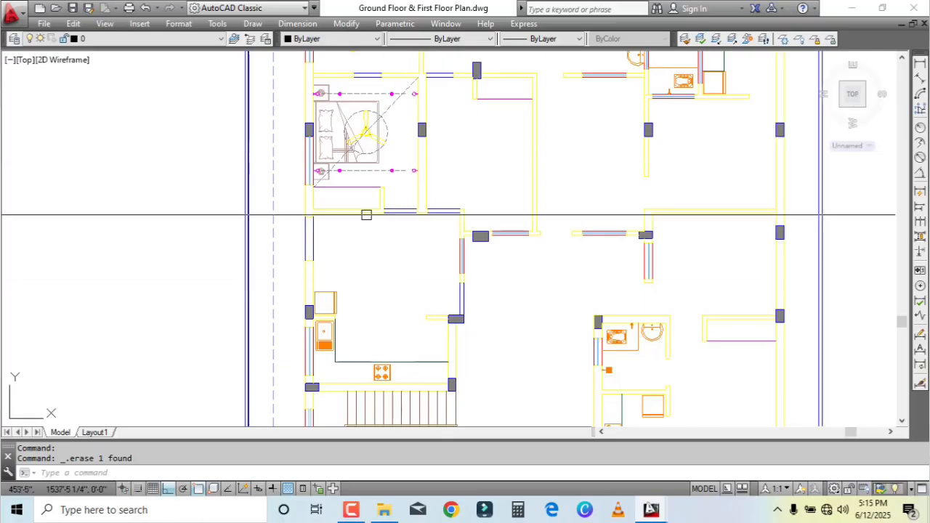
scroll(462, 208, "up", 3)
middle_click_drag(435, 257, 505, 239)
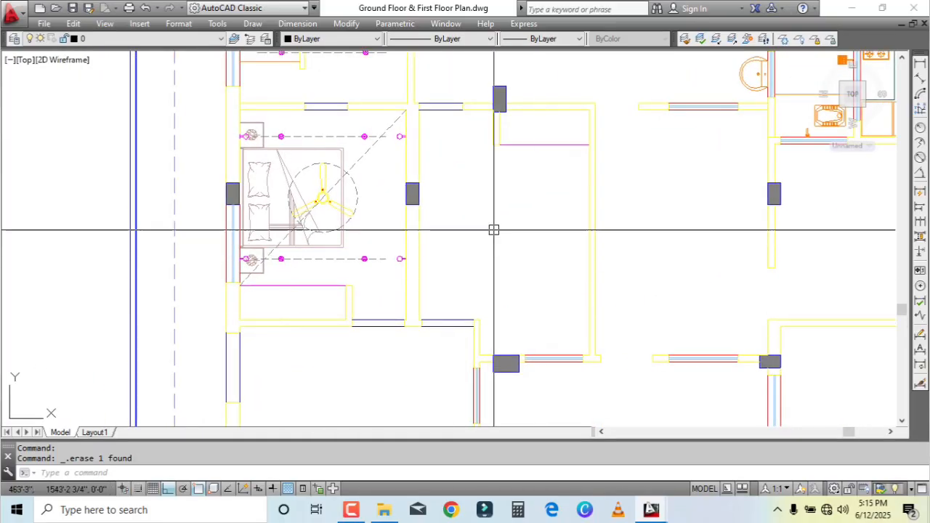
left_click(343, 180)
type("mi")
key("Return")
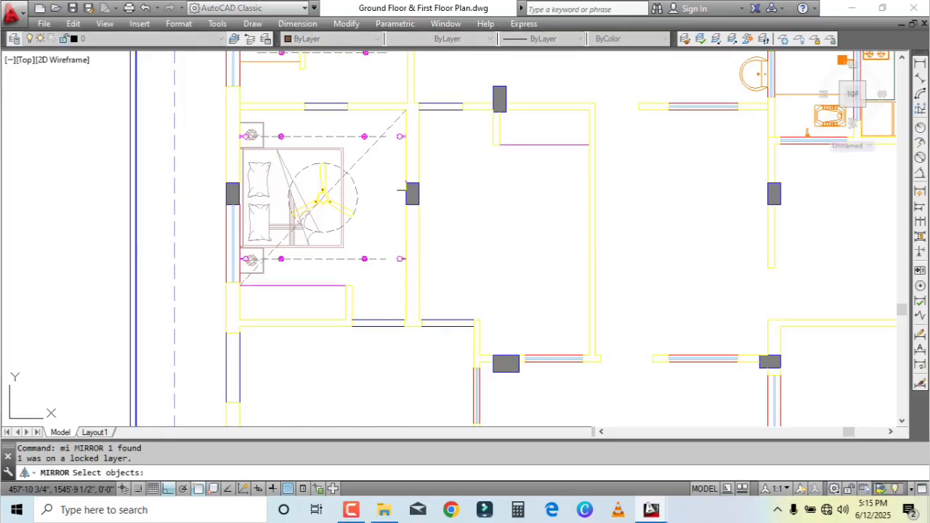
Step: Unlock the hidden furniture layer and mirror the bed set about a vertical axis toward the neighbouring room, keeping the original
left_click(832, 41)
left_click(251, 155)
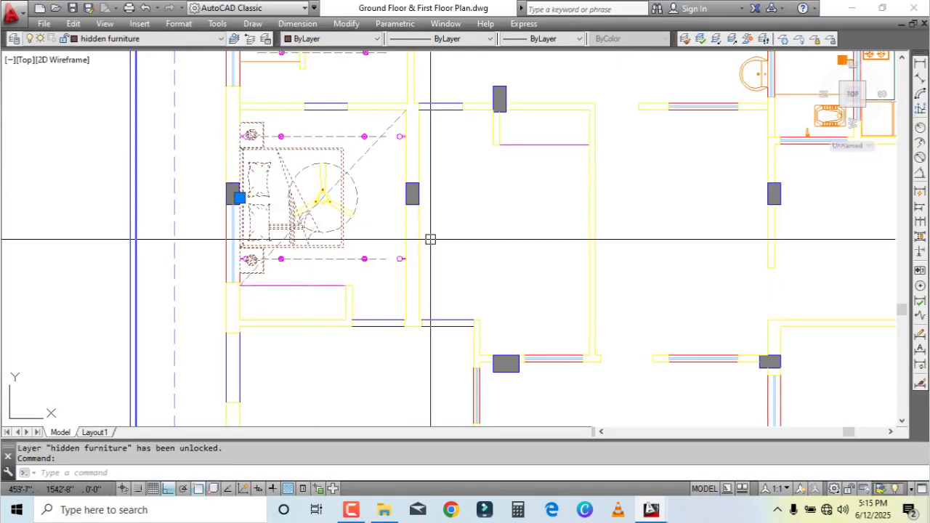
type("mi MIRROR 1 found")
left_click(449, 224)
left_click(450, 291)
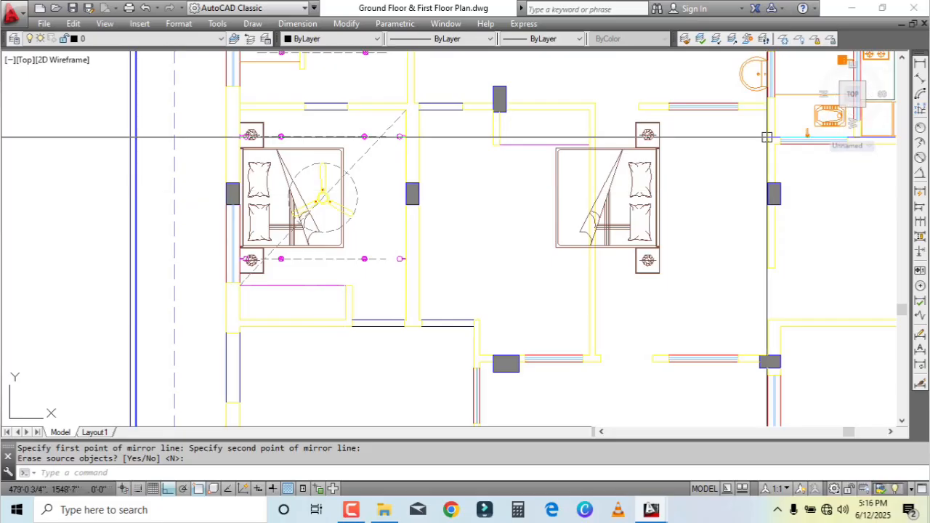
key("Return")
Step: Move the mirrored bed set to the midpoint between the wardrobe line's end at the partition and the neighbouring room's lower-left wall corner
left_click(659, 196)
left_click(658, 197)
right_click(532, 171, "shift")
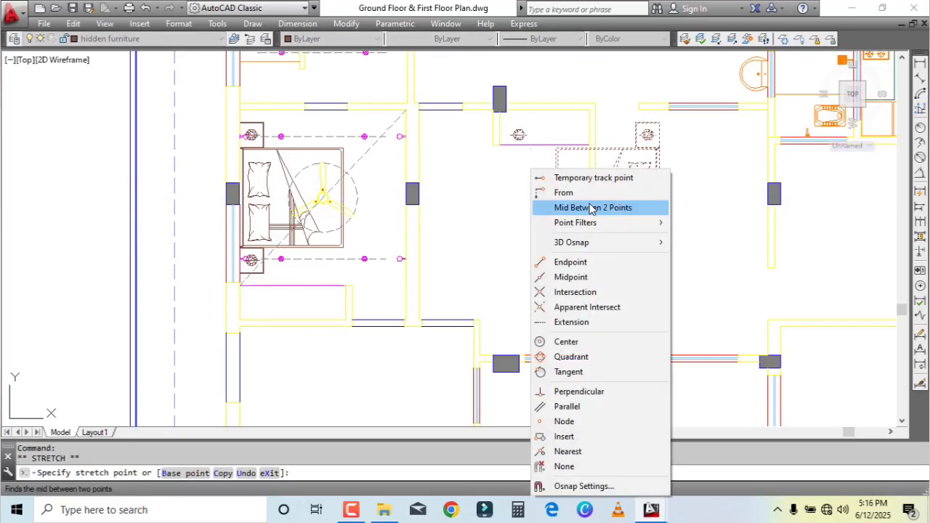
left_click(592, 209)
scroll(578, 162, "up", 2)
left_click(593, 135)
middle_click_drag(589, 276, 586, 139)
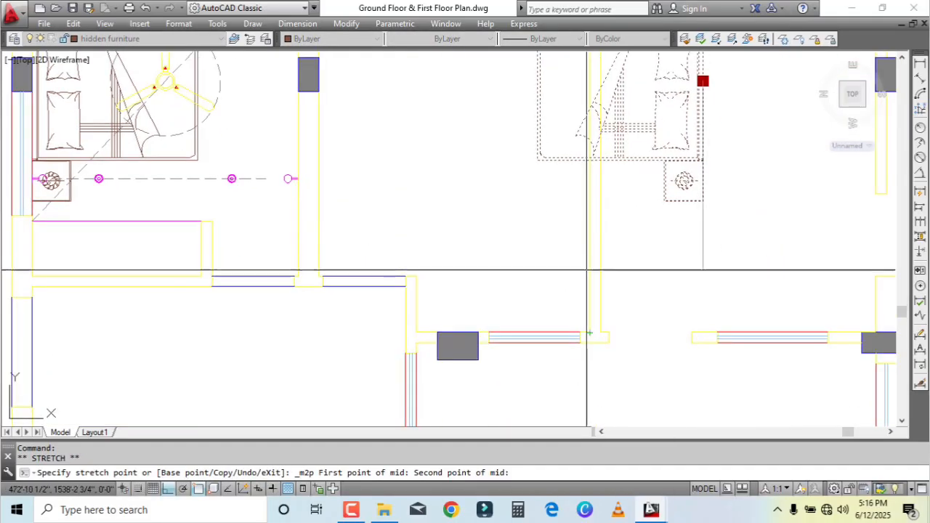
left_click(415, 275)
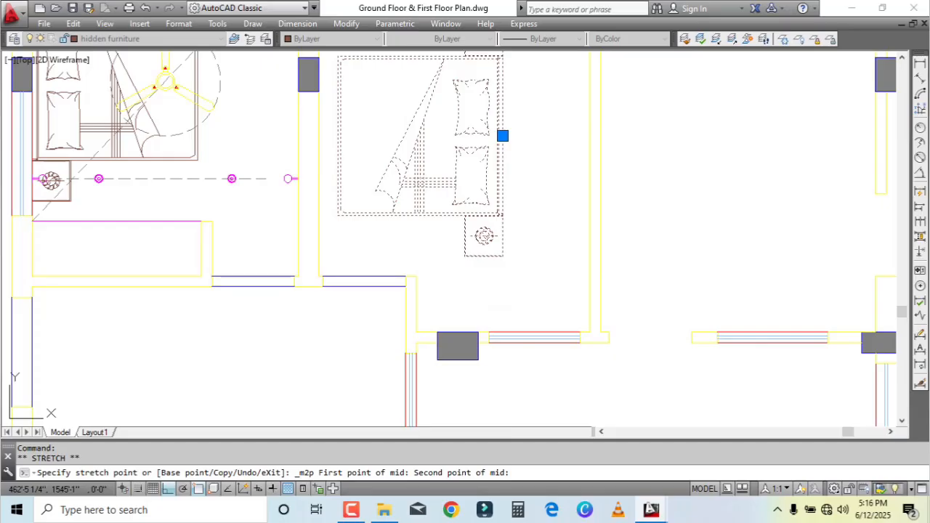
Step: Shift the mirrored bed set horizontally until its headboard sits against the neighbouring room's right partition wall
middle_click_drag(436, 232, 392, 363)
left_click(460, 265)
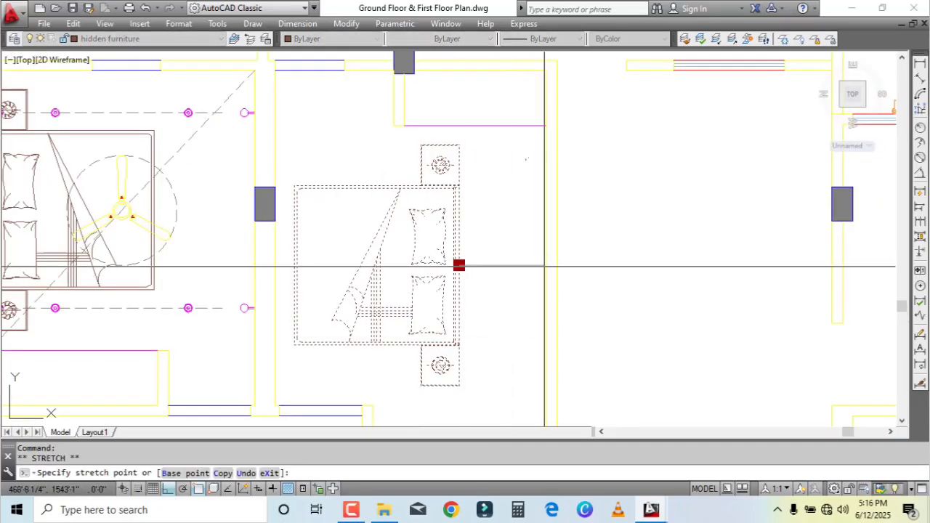
key("Escape")
scroll(545, 266, "down", 2)
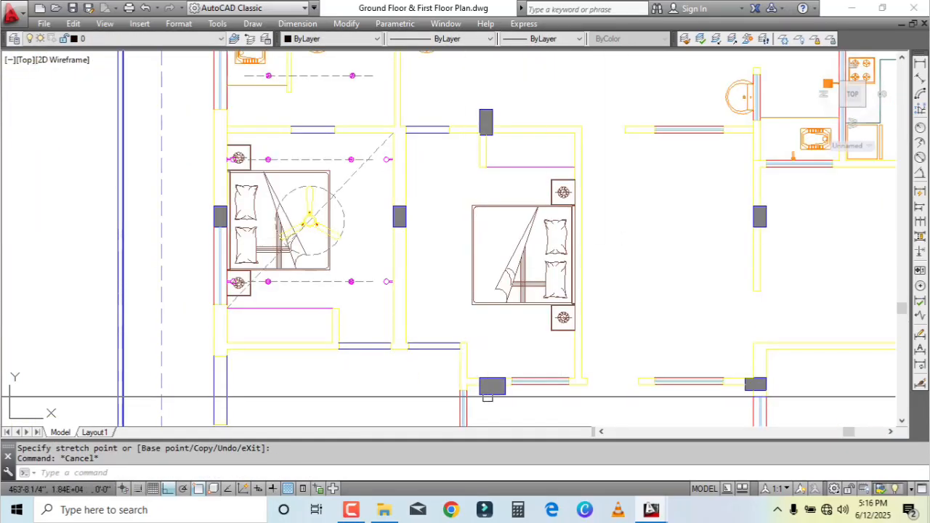
Step: Lock the hidden furniture layer by picking the mirrored bed in the neighbouring bedroom
scroll(488, 398, "up", 2)
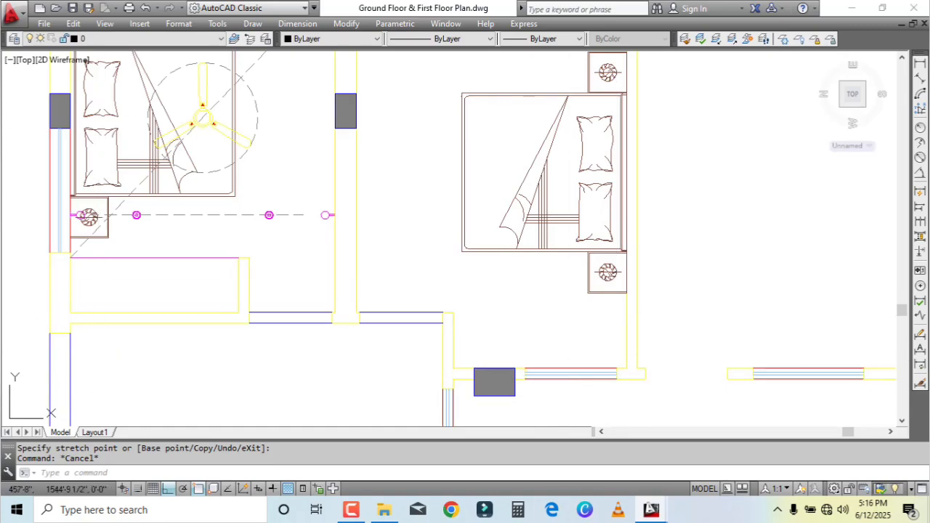
scroll(528, 230, "down", 2)
middle_click_drag(537, 190, 521, 143)
scroll(555, 208, "up", 2)
scroll(552, 282, "down", 2)
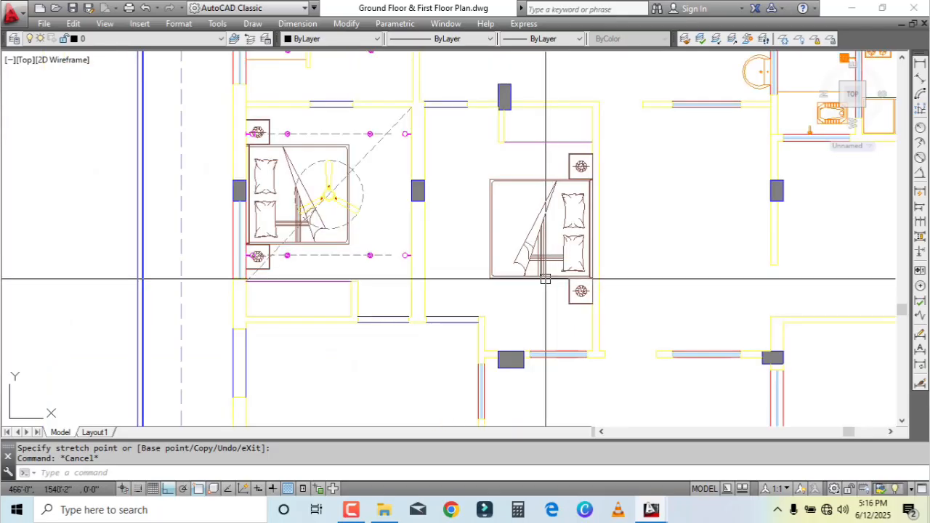
scroll(457, 266, "up", 2)
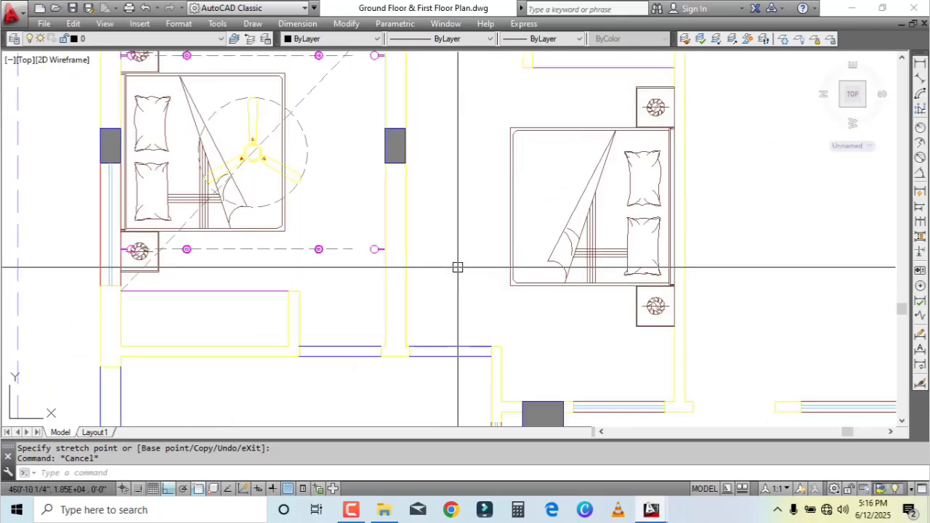
left_click(814, 40)
left_click(523, 200)
type("l")
key("Return")
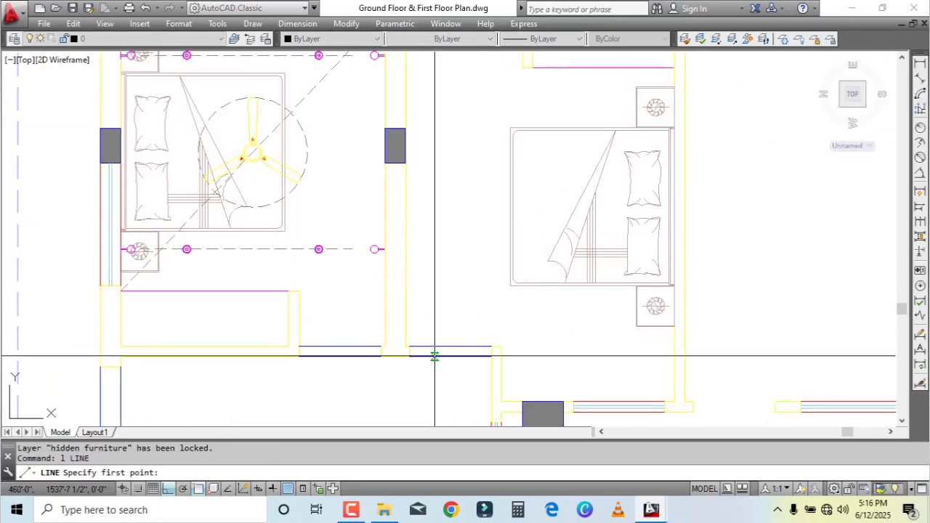
scroll(436, 349, "down", 3)
key("Escape")
type("rec")
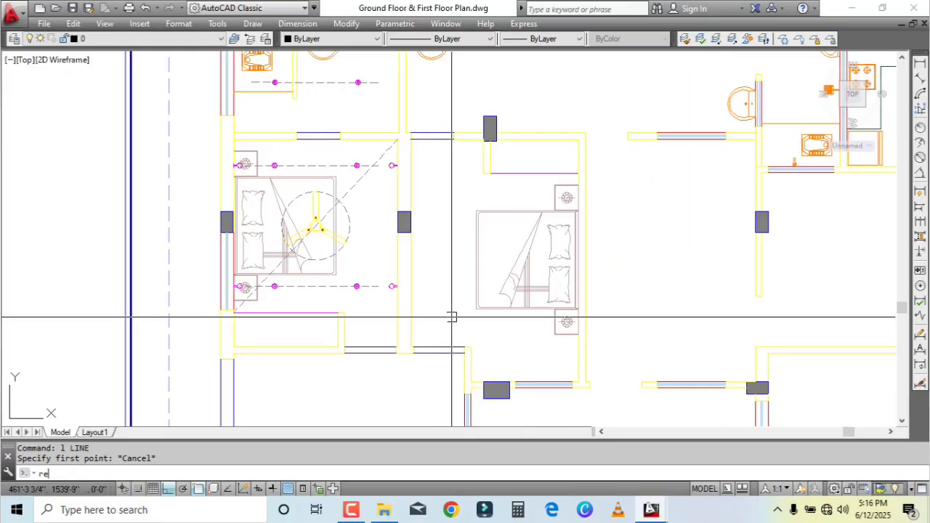
key("Return")
left_click(414, 347)
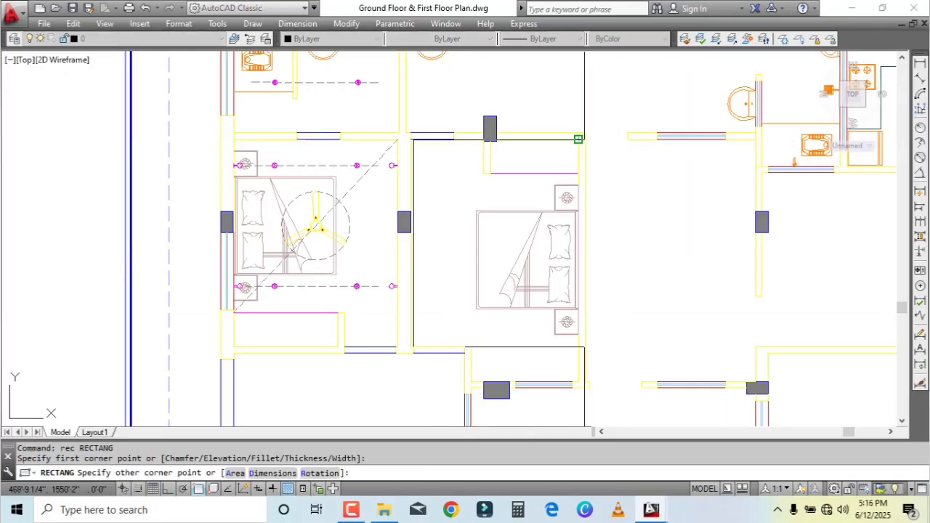
key("Escape")
Step: Draw a diagonal line across the second bedroom from its upper-right inner wall corner to its lower-left inner wall corner
type("l")
key("Return")
scroll(567, 145, "up", 3)
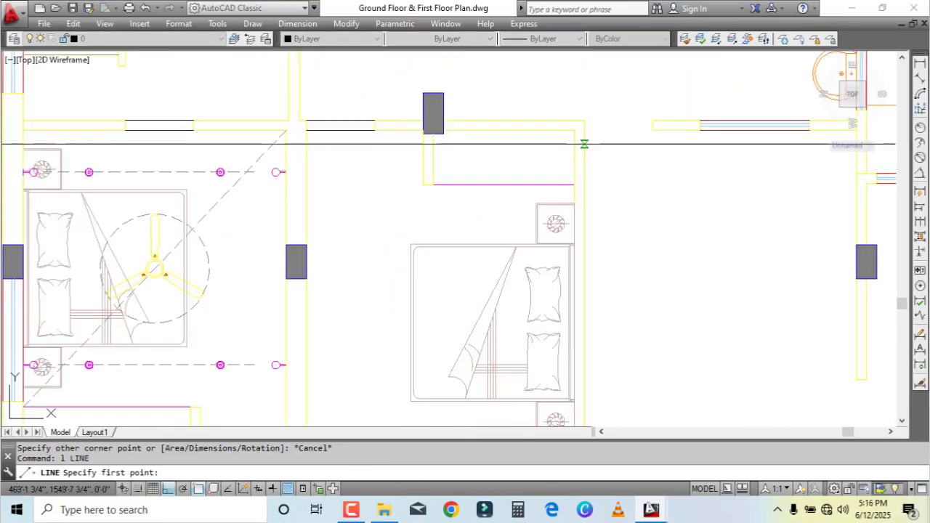
left_click(573, 129)
scroll(472, 218, "up", 3)
scroll(377, 325, "up", 4)
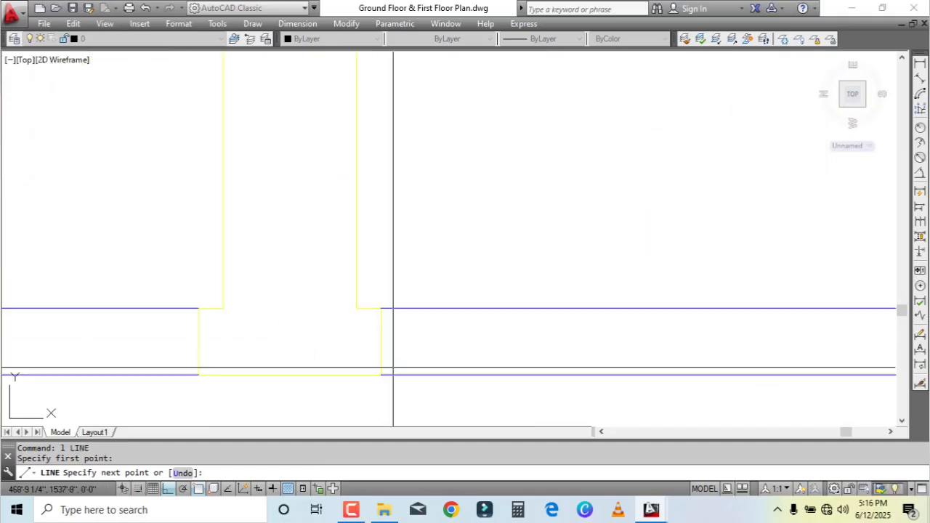
left_click(356, 308)
key("Escape")
scroll(438, 233, "down", 5)
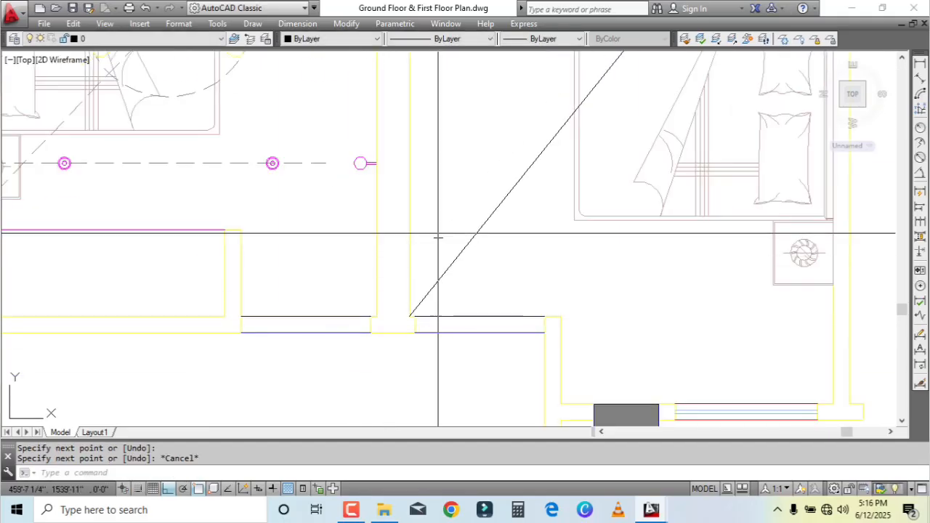
key("Escape")
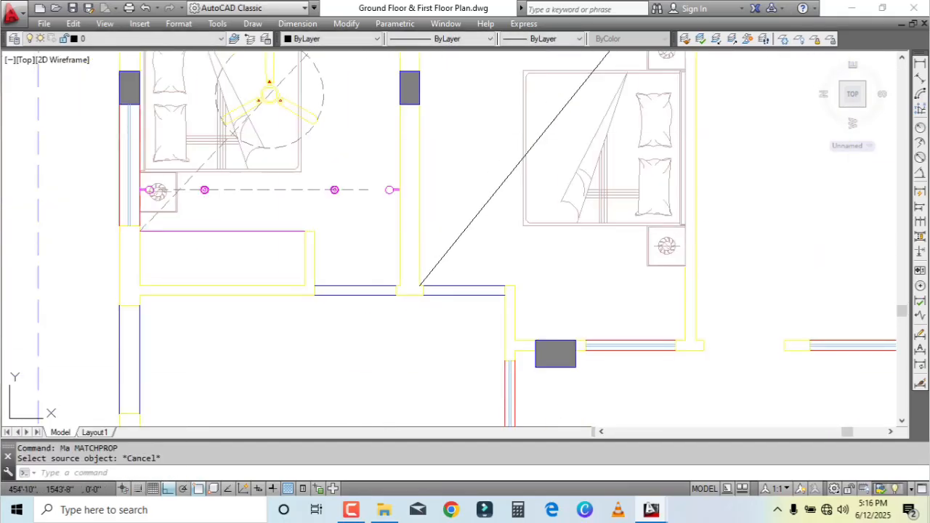
Step: Copy the first bedroom's ceiling fan horizontally toward the second bedroom
type("co")
key("Return")
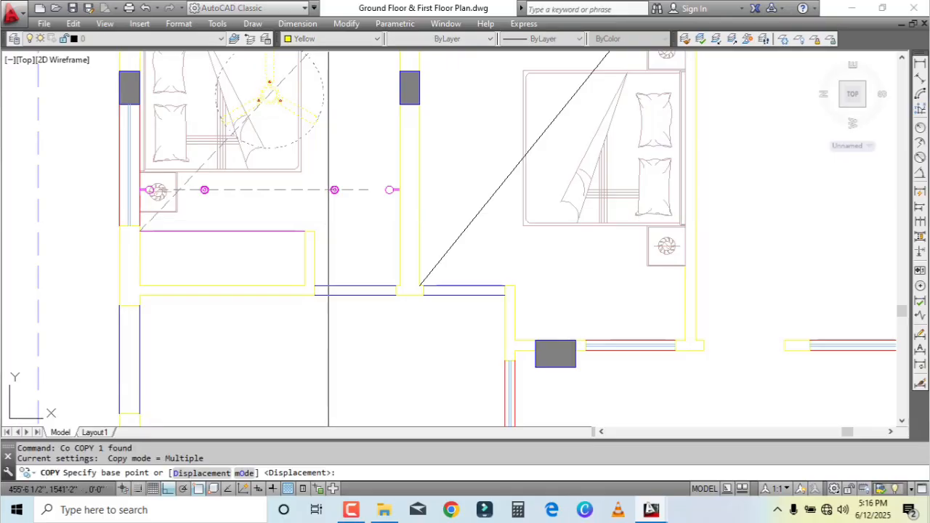
left_click(332, 216)
left_click(438, 156)
middle_click_drag(491, 190, 486, 288)
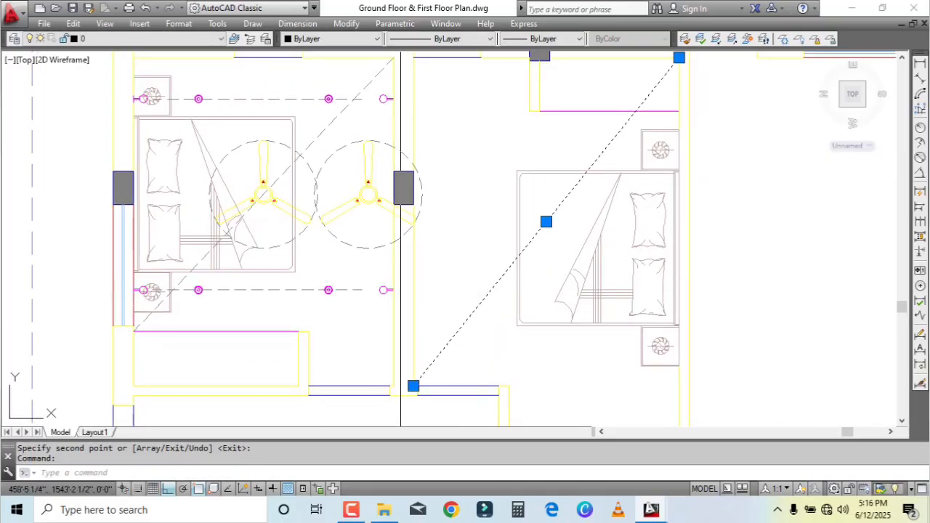
Step: Move the copied ceiling fan onto the midpoint of the second bedroom's diagonal line
left_click(368, 194)
scroll(547, 221, "up", 2)
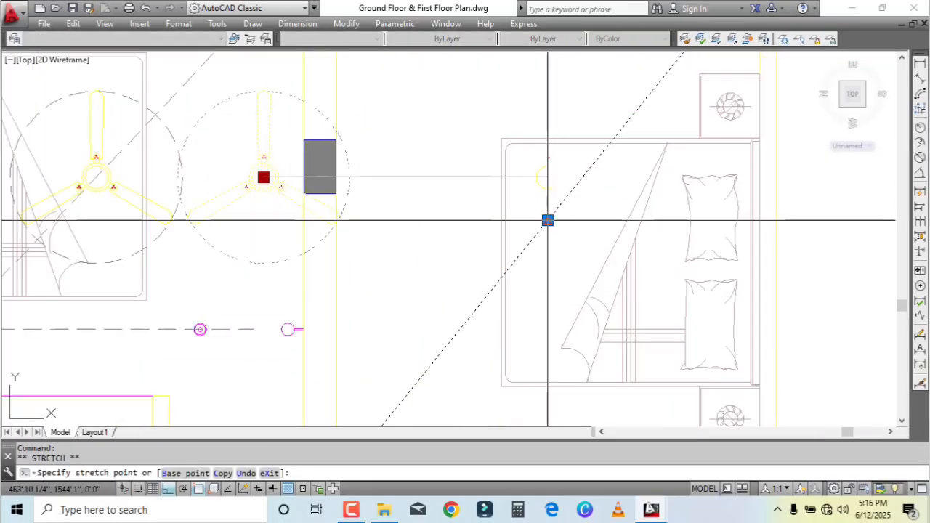
left_click(547, 220)
key("Escape")
scroll(530, 307, "down", 2)
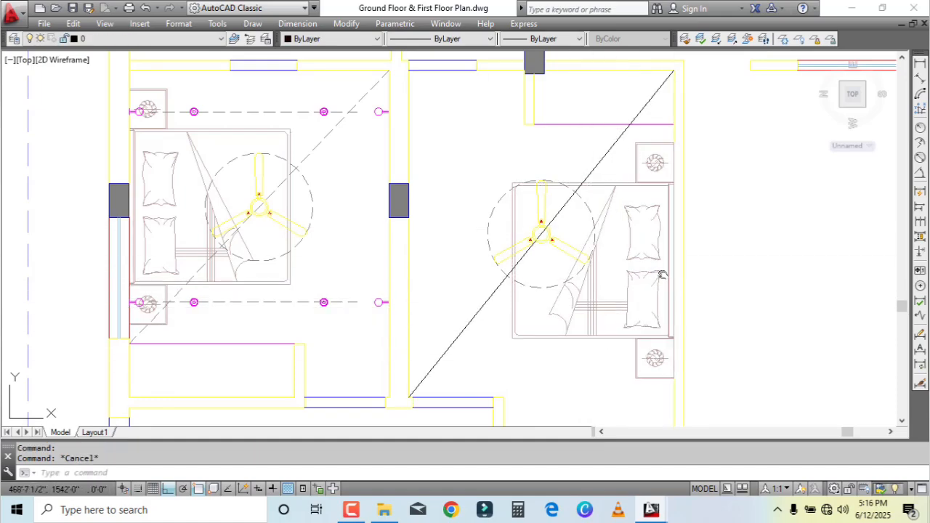
middle_click_drag(614, 309, 578, 233)
left_click(578, 233)
key("Escape")
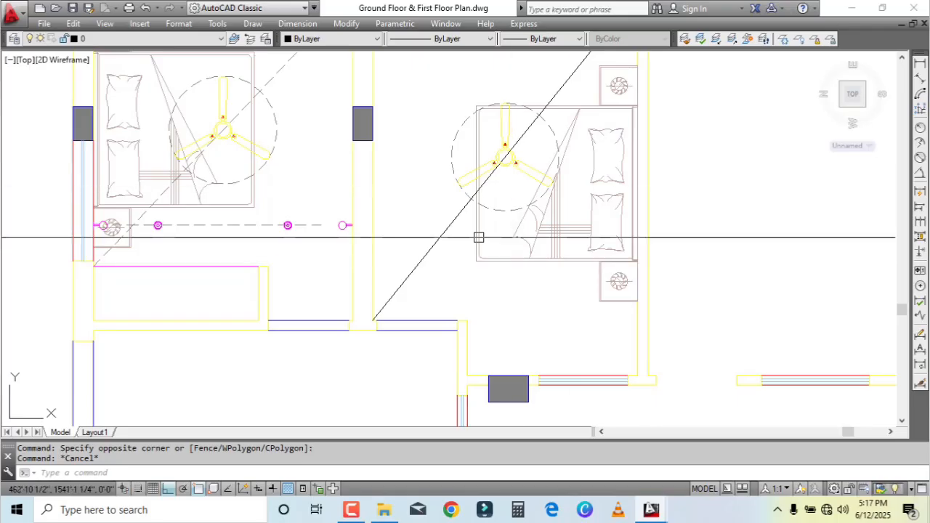
Step: Stretch the upper end of the second bedroom's diagonal to the wardrobe line's end at the right wall
middle_click_drag(516, 194, 484, 307)
left_click(535, 192)
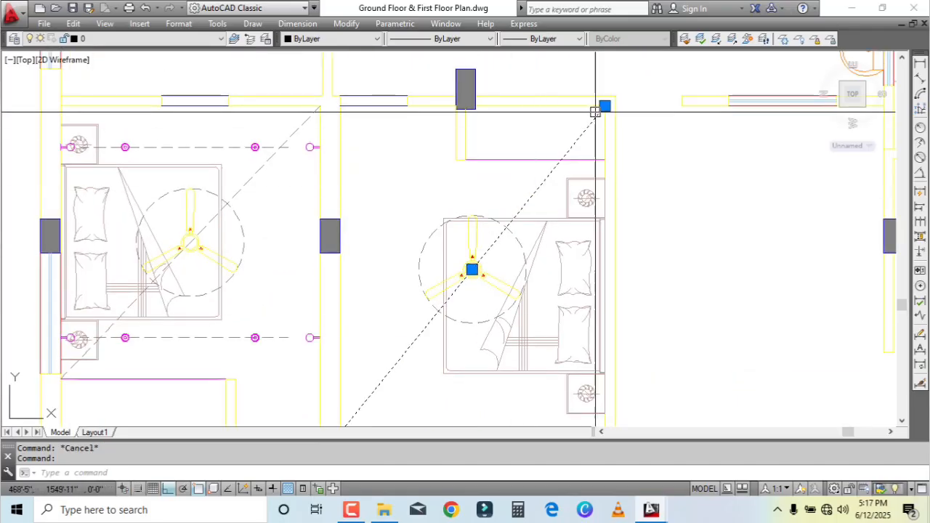
left_click(603, 105)
left_click(605, 159)
key("Escape")
middle_click_drag(546, 338, 573, 219)
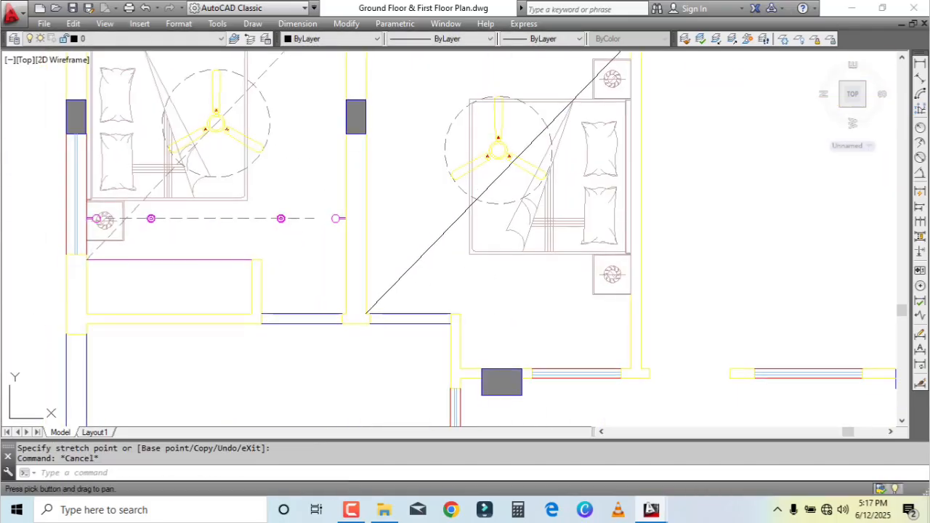
Step: Move the second bedroom's ceiling fan straight down to the midpoint of the shortened diagonal
left_click(486, 197)
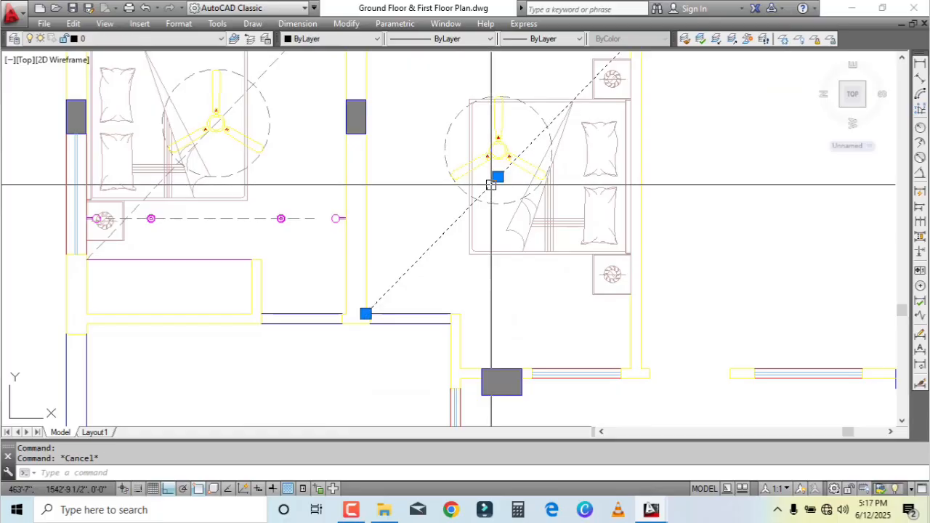
scroll(536, 162, "up", 4)
left_click(439, 130)
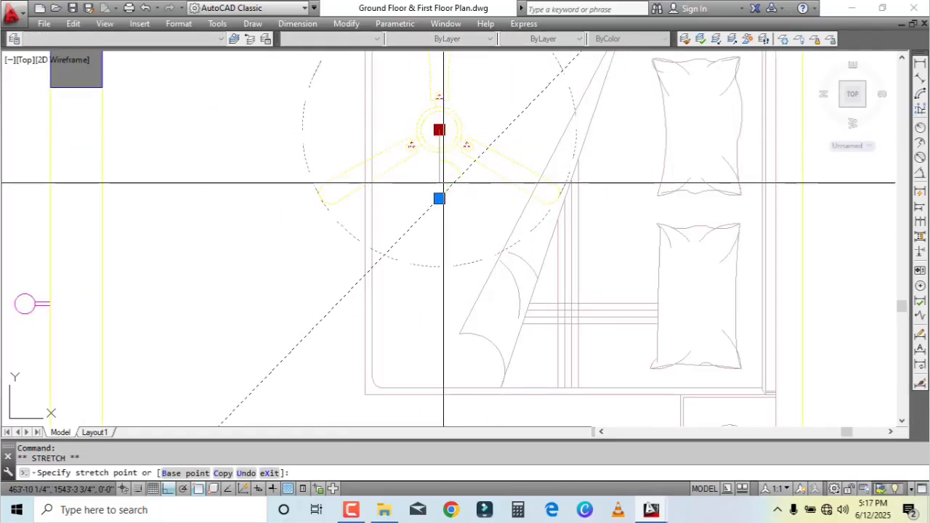
key("Escape")
scroll(633, 285, "down", 5)
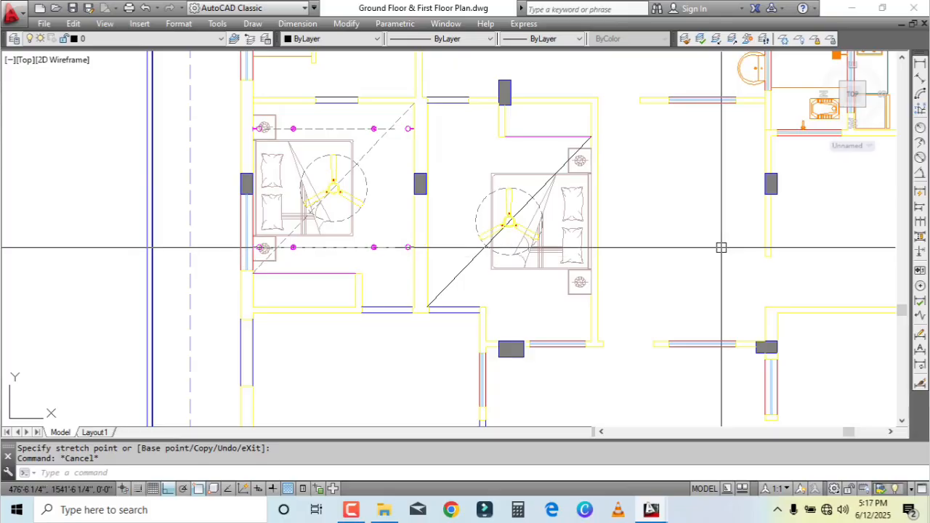
Step: Match the second bedroom's diagonal to the properties of the dashed diagonal in the first bedroom
scroll(525, 125, "up", 2)
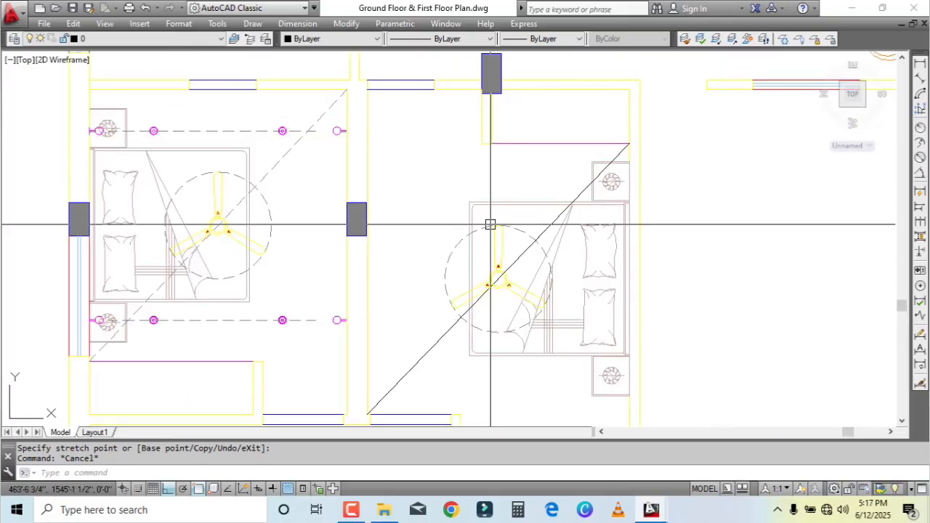
scroll(490, 222, "down", 2)
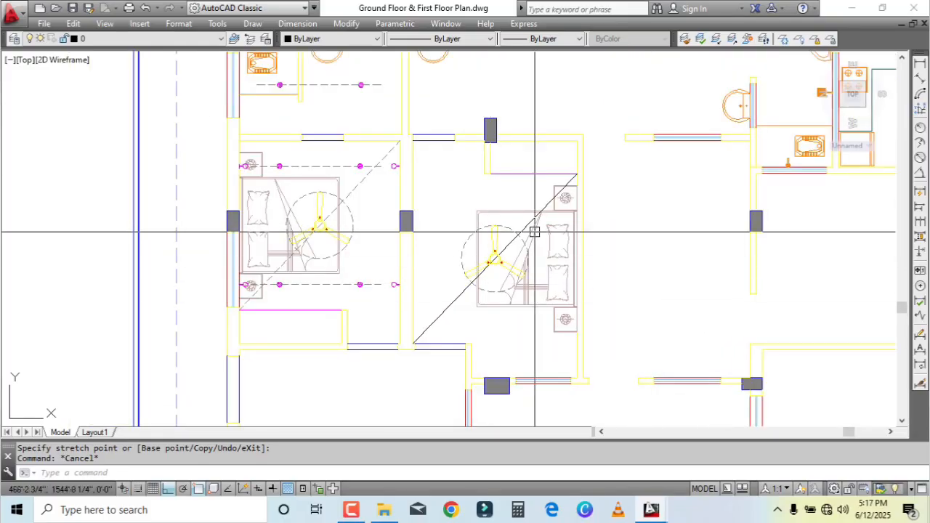
scroll(535, 228, "up", 2)
scroll(552, 196, "down", 2)
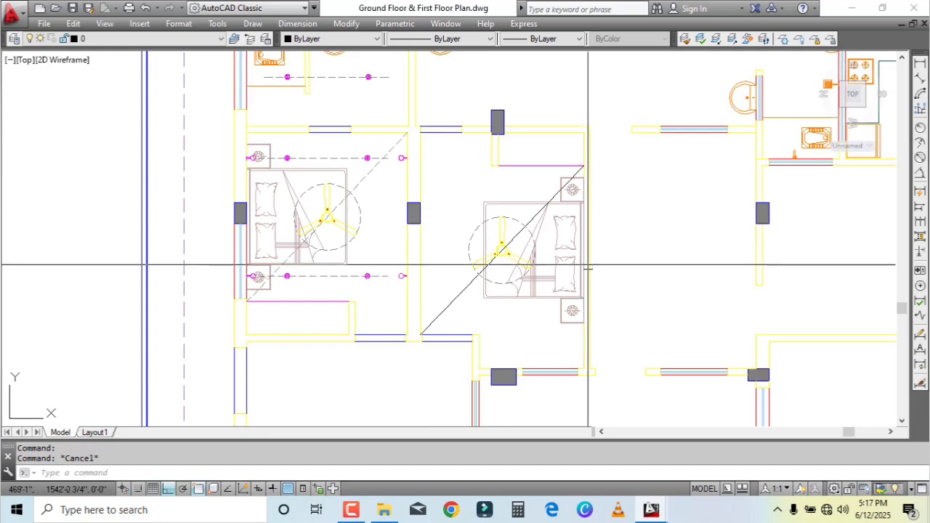
type("ma")
key("Return")
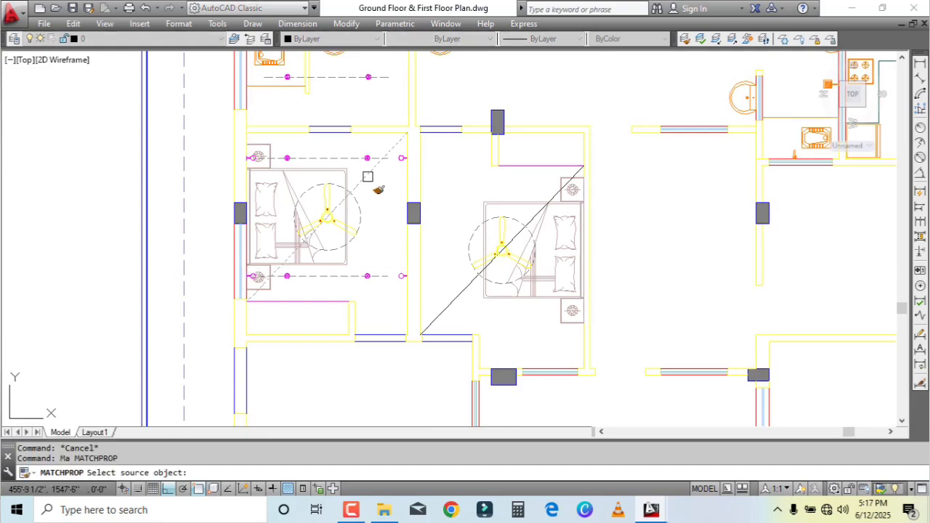
left_click(370, 174)
scroll(550, 205, "up", 2)
left_click(592, 153)
middle_click_drag(534, 299, 563, 230)
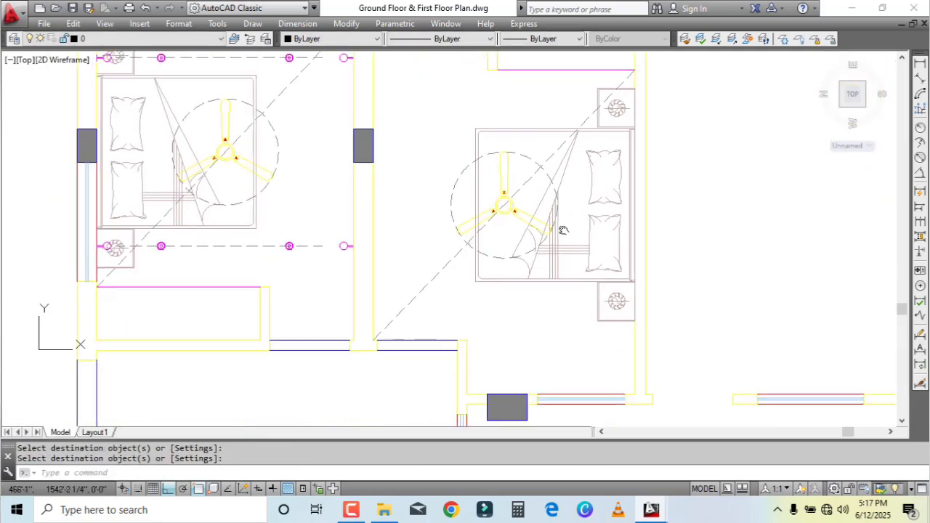
scroll(543, 184, "up", 2)
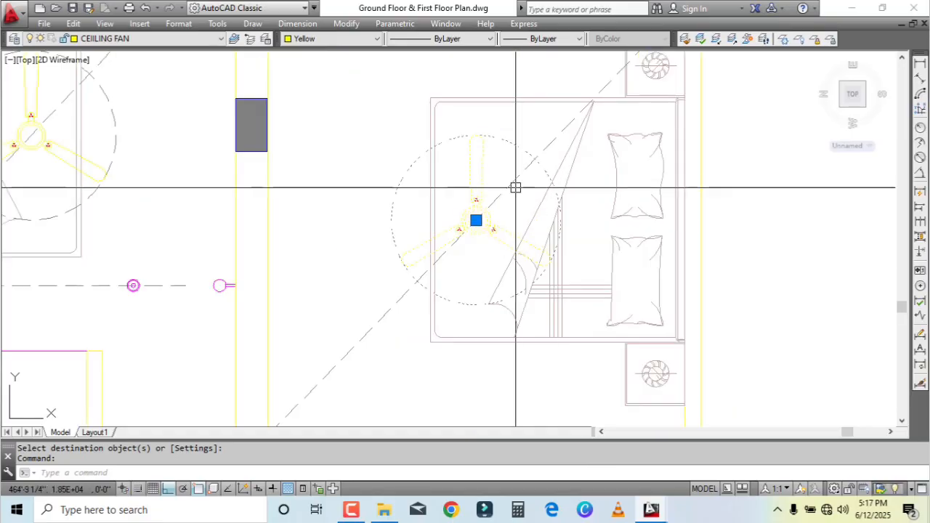
key("Escape")
scroll(554, 250, "down", 4)
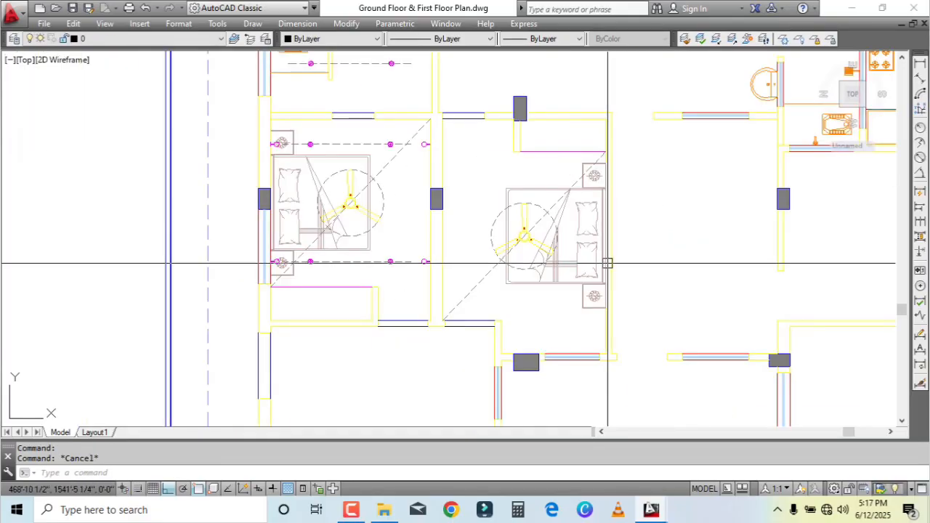
Step: Draw a horizontal helper line across the second bedroom from the short wall's corner, and a vertical line linking the fan circle's bottom to it
scroll(544, 312, "up", 2)
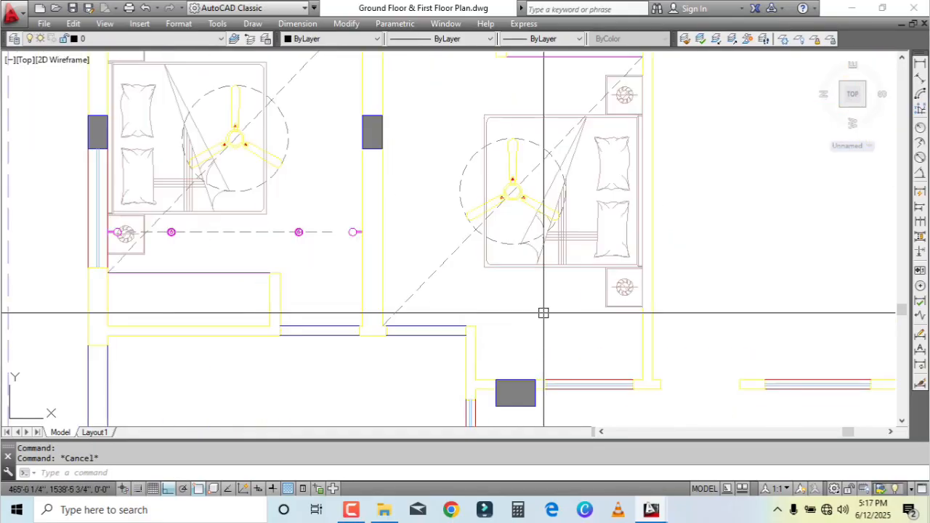
type("l")
key("Return")
left_click(476, 326)
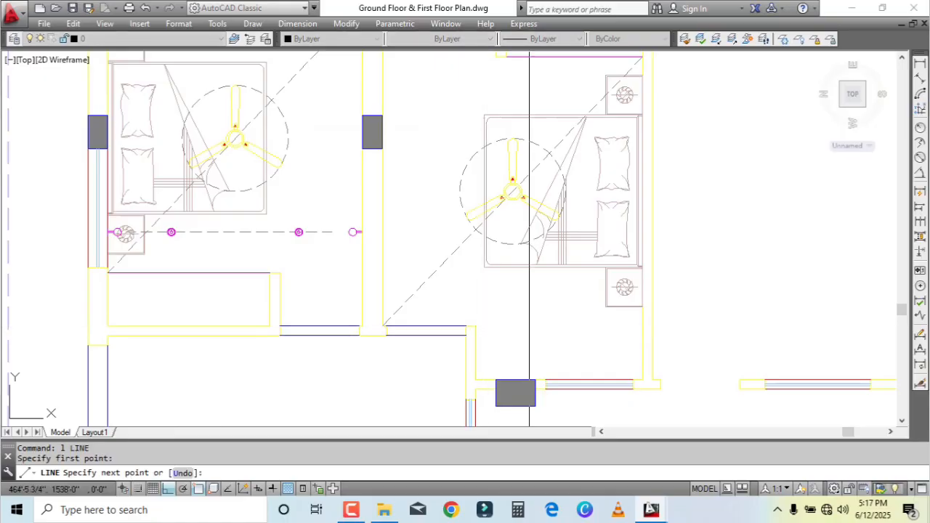
left_click(773, 325)
key("Return")
scroll(504, 266, "up", 2)
key("Return")
left_click(530, 348)
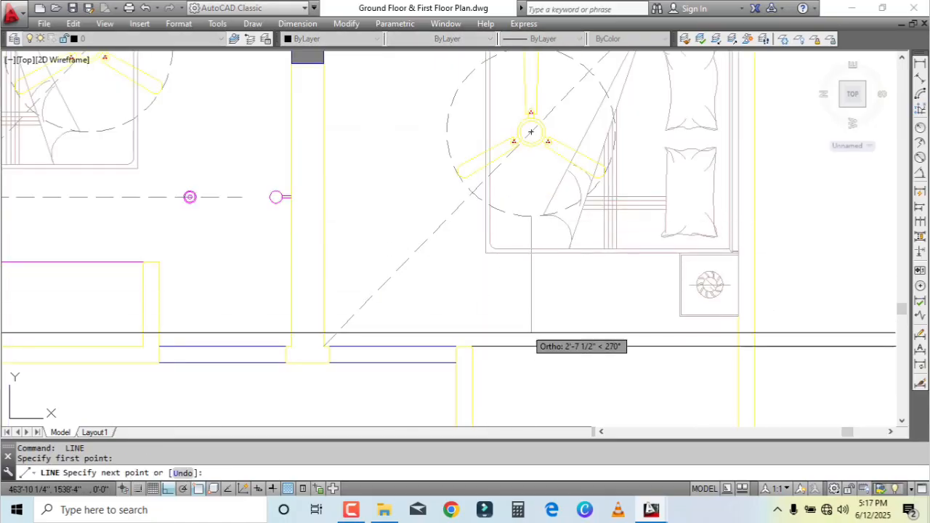
left_click(531, 216)
key("Return")
Step: Draw a horizontal line from the vertical helper line's midpoint to the bedroom's right wall
key("Return")
left_click(531, 348)
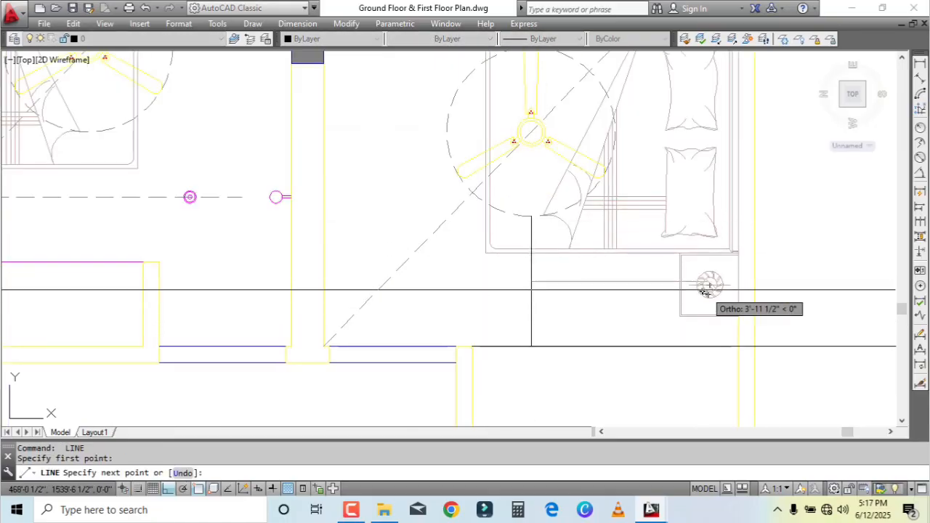
scroll(709, 284, "up", 2)
left_click(546, 282)
key("Return")
scroll(546, 286, "down", 4)
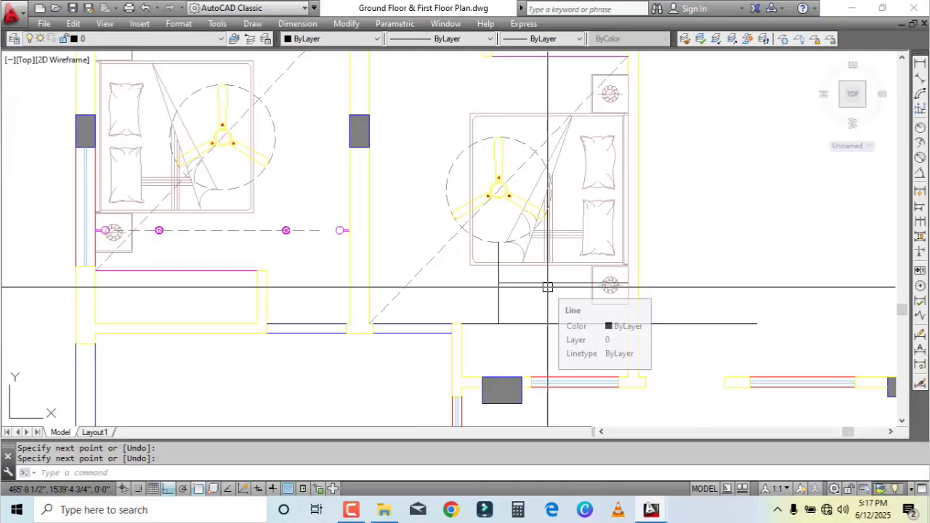
Step: Extend the horizontal line below the fan to the left partition wall and erase the two helper lines
type("ex")
key("Return")
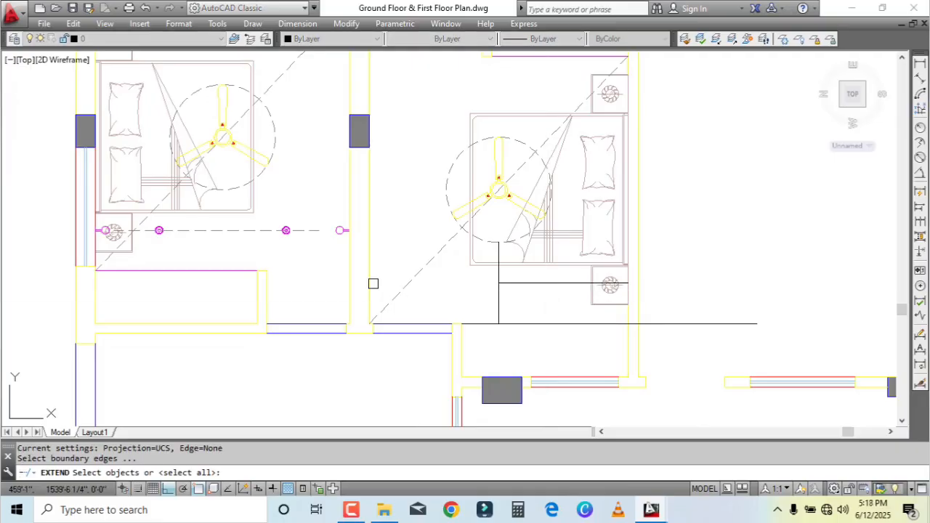
key("Return")
left_click(524, 297)
left_click(473, 300)
left_click(525, 307)
left_click(506, 330)
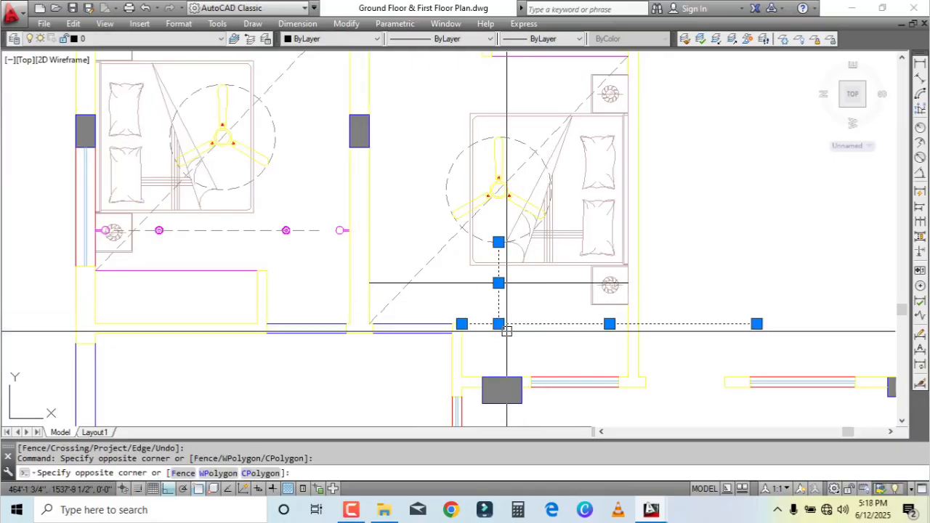
Step: Divide the horizontal line below the second bedroom's fan into 4 equal segments with point markers
type("div")
key("Return")
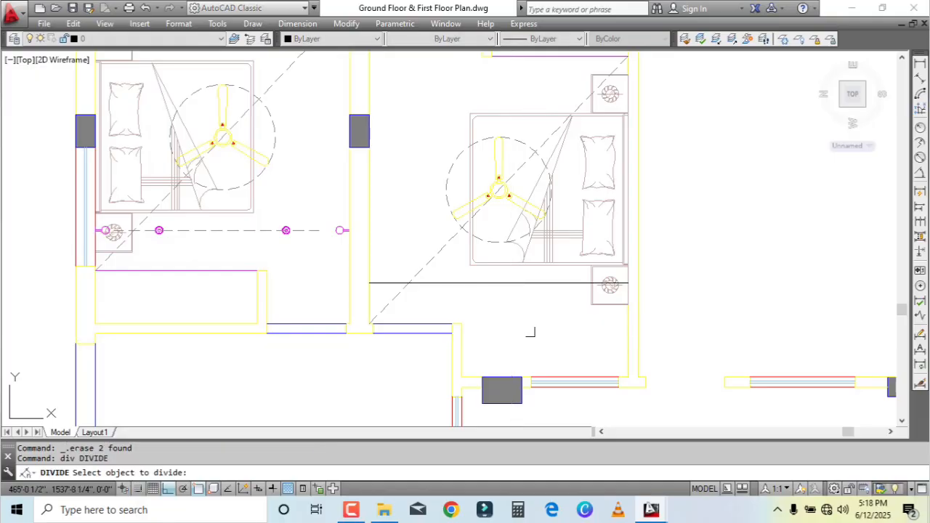
left_click(538, 284)
type("4")
key("Return")
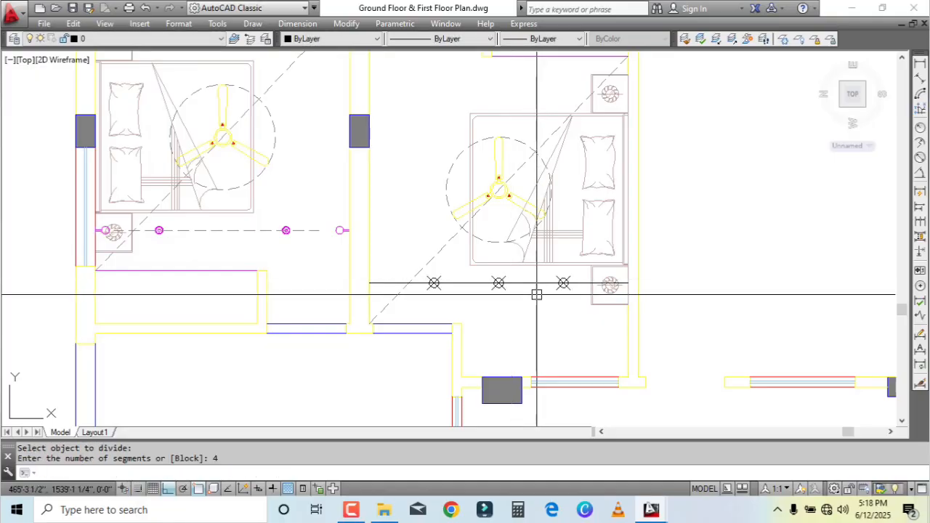
Step: Measure the distance between the first and third division points on the line below the fan
type("di")
scroll(521, 298, "up", 4)
key("Return")
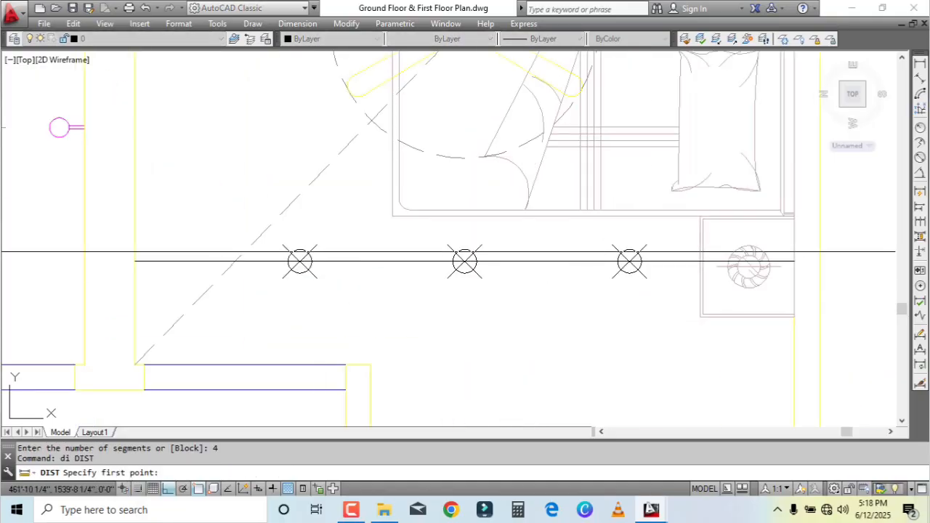
left_click(300, 262)
left_click(629, 261)
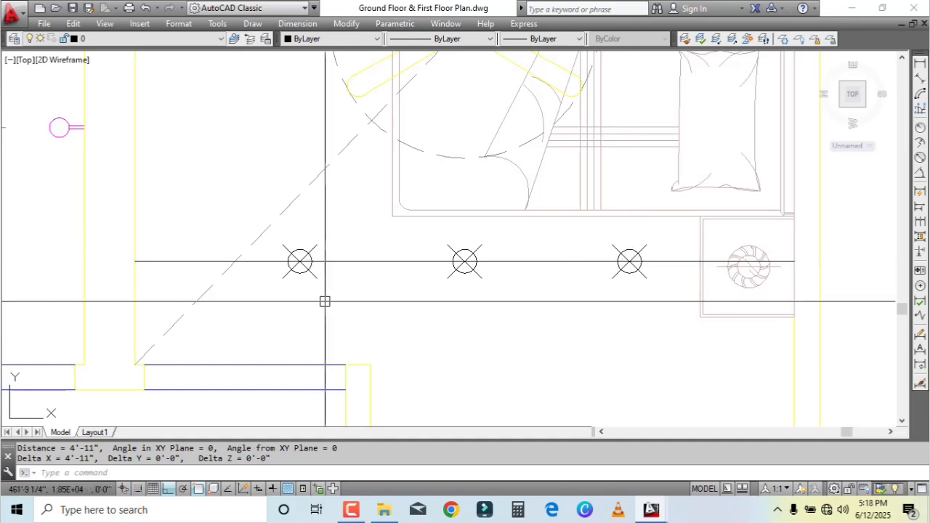
Step: Copy the round ceiling light from the first bedroom's dashed line into the second bedroom's open floor area
scroll(333, 272, "down", 3)
scroll(240, 198, "up", 2)
left_click(172, 203)
left_click(202, 249)
type("c")
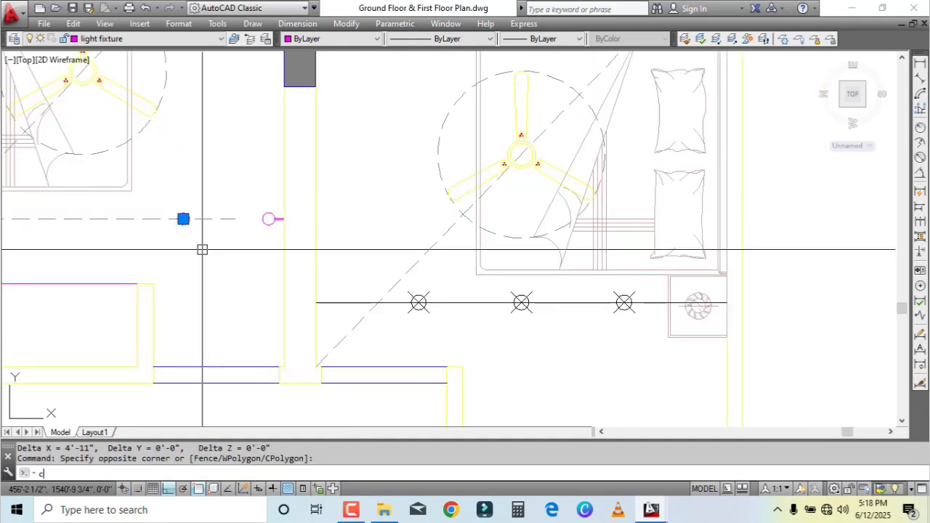
type("o")
key("Return")
left_click(183, 218)
left_click(405, 219)
scroll(401, 240, "up", 4)
key("Return")
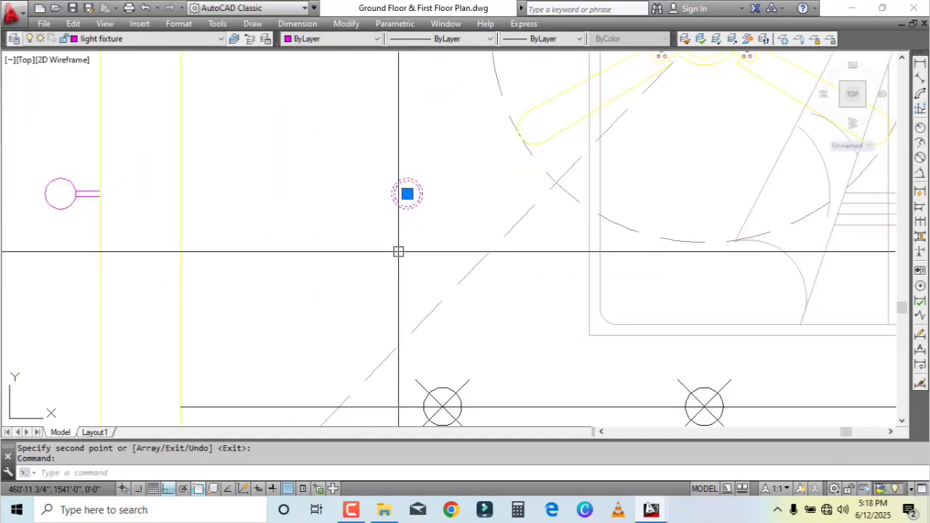
Step: Copy the round light once more, placing the duplicate just left of the first copy
key("Return")
left_click(408, 228)
left_click(349, 240)
key("Return")
Step: Move the two copied round lights onto the first and third division points of the line
left_click(360, 206)
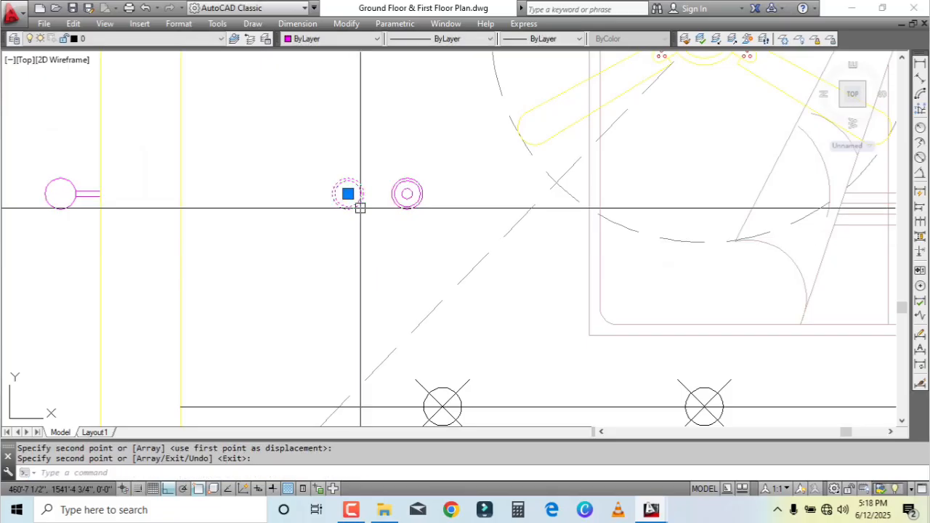
left_click(348, 194)
left_click(443, 406)
key("Escape")
left_click(408, 202)
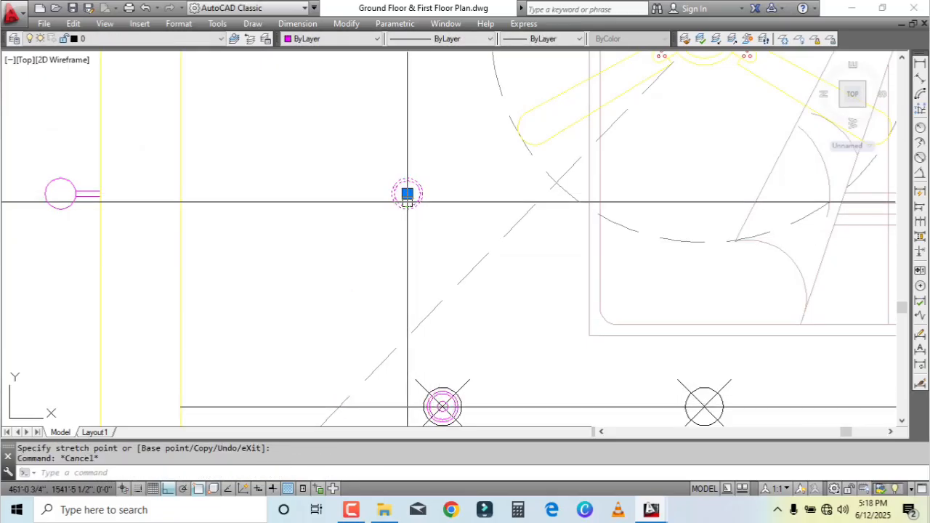
left_click(407, 193)
scroll(340, 220, "down", 2)
left_click(731, 337)
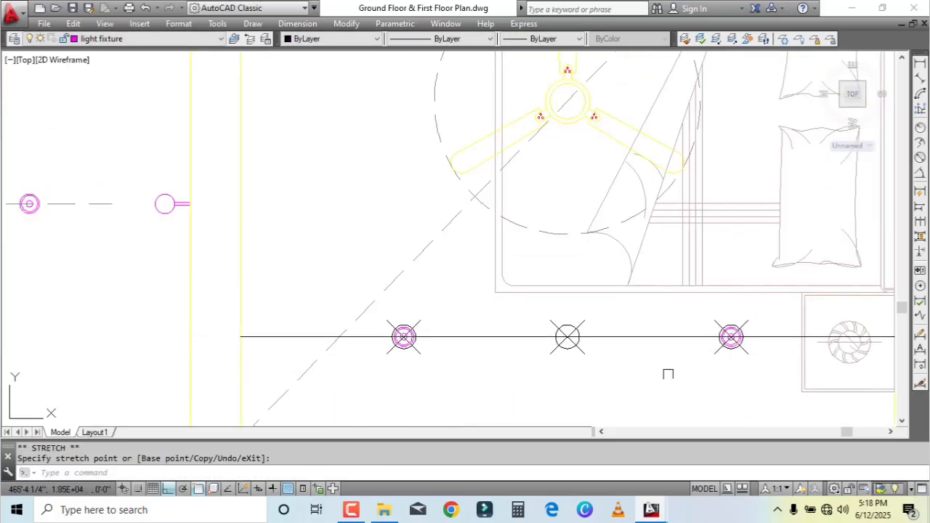
Step: Erase the three division point markers along the line below the second bedroom's fan
left_click(780, 376)
left_click(418, 349)
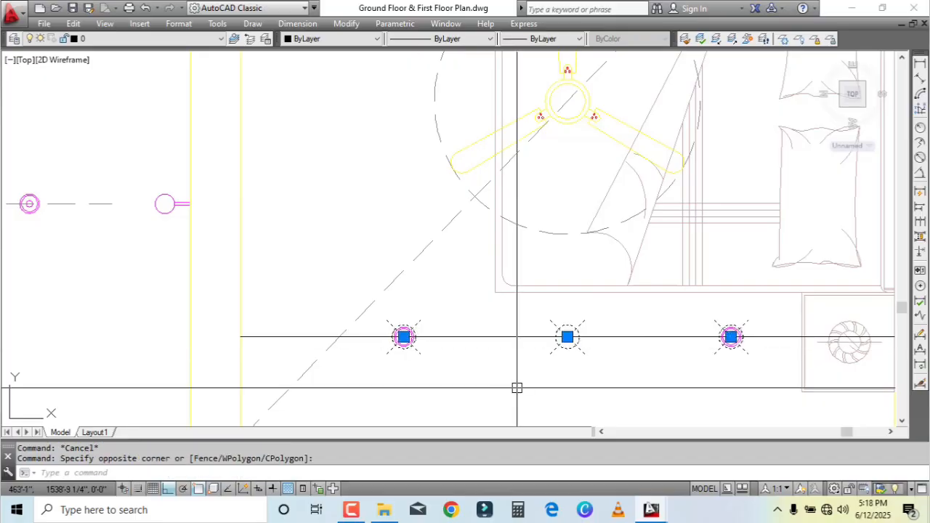
key("Delete")
Step: Shorten the line through the two lights at both ends, pulling its right end about 1'-3" off the bedroom wall
left_click(402, 340)
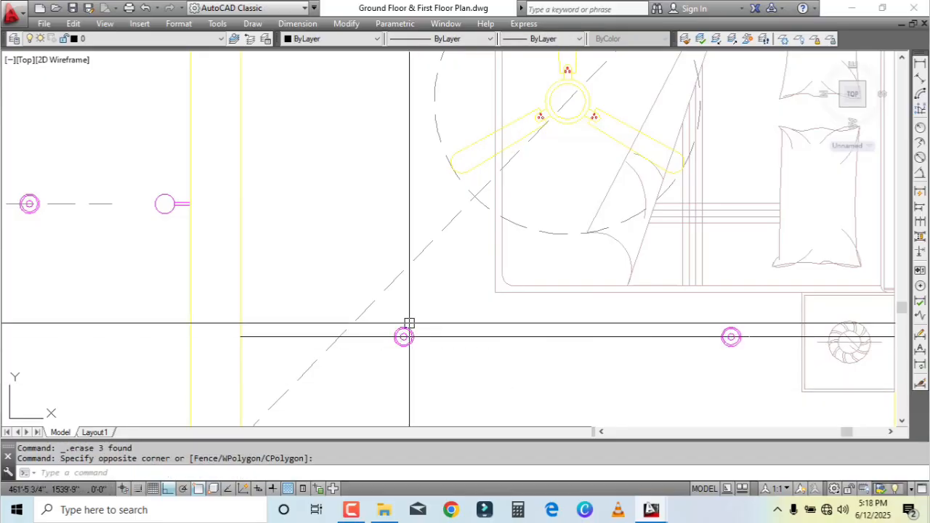
scroll(410, 321, "down", 2)
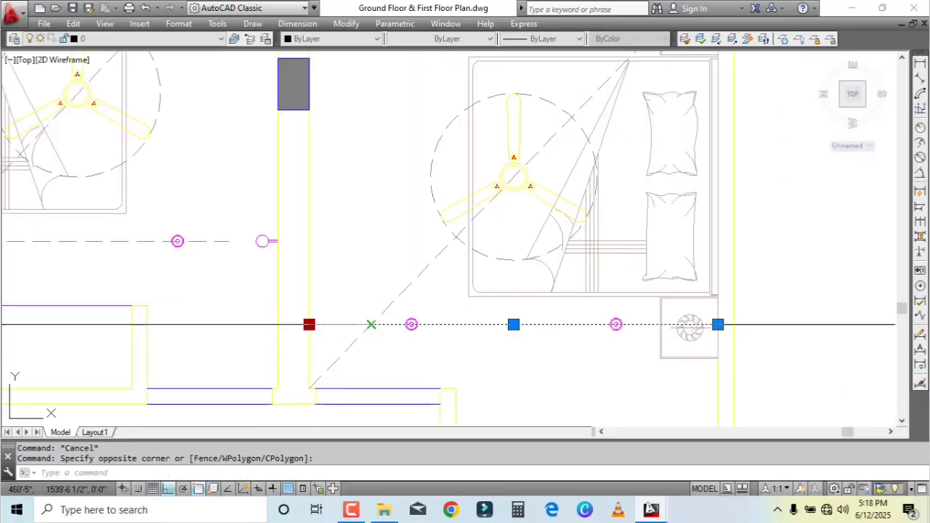
left_click(309, 324)
scroll(697, 325, "up", 4)
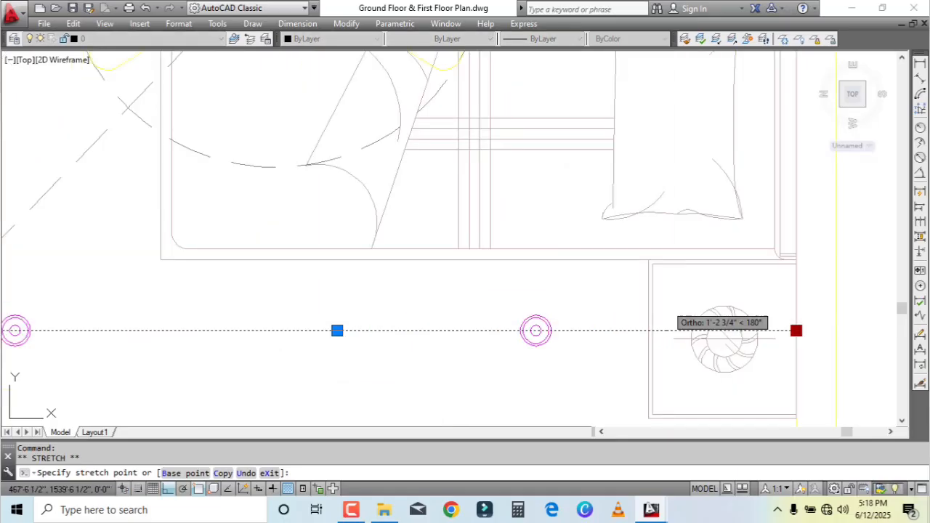
scroll(685, 323, "down", 7)
scroll(479, 332, "up", 4)
key("Escape")
left_click(497, 322)
key("Escape")
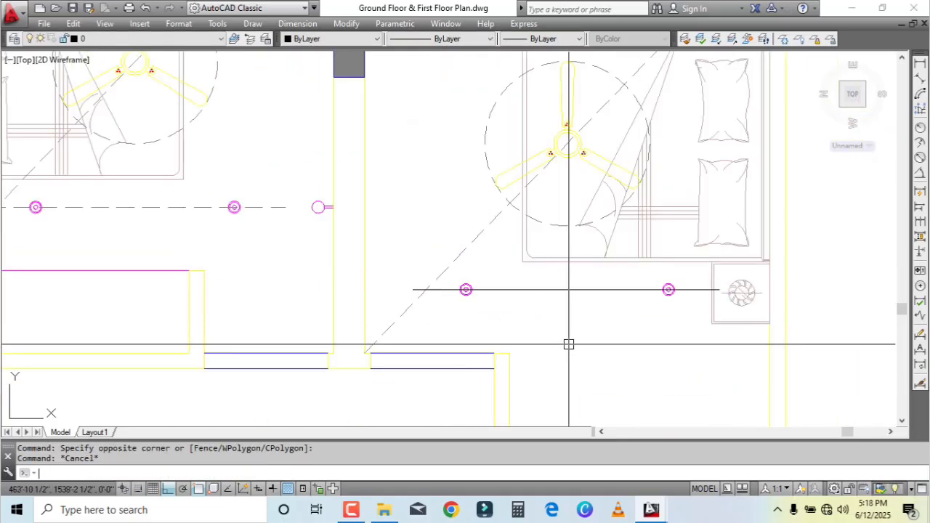
Step: Match the second bedroom's light line to the properties of the first bedroom's lower dashed light line
scroll(568, 344, "down", 2)
type("ma")
key("Return")
left_click(247, 258)
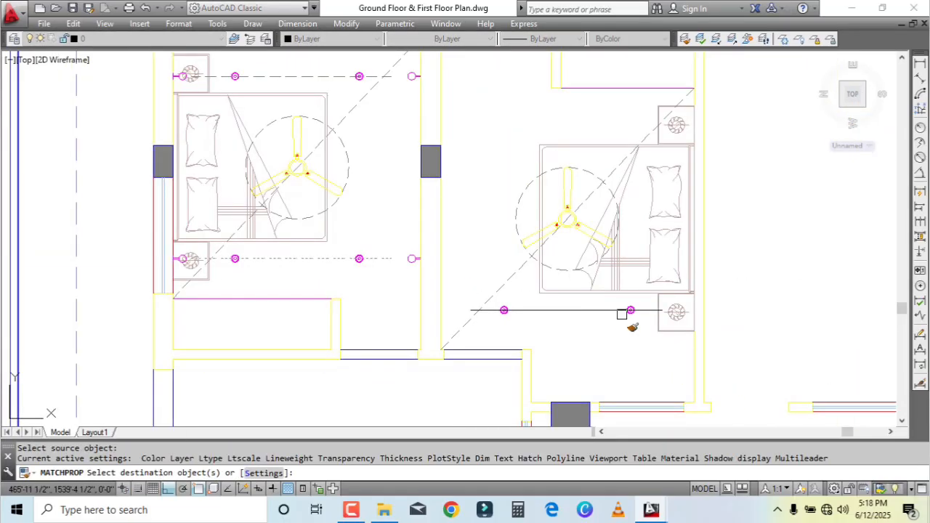
left_click(627, 311)
scroll(530, 318, "up", 2)
key("Escape")
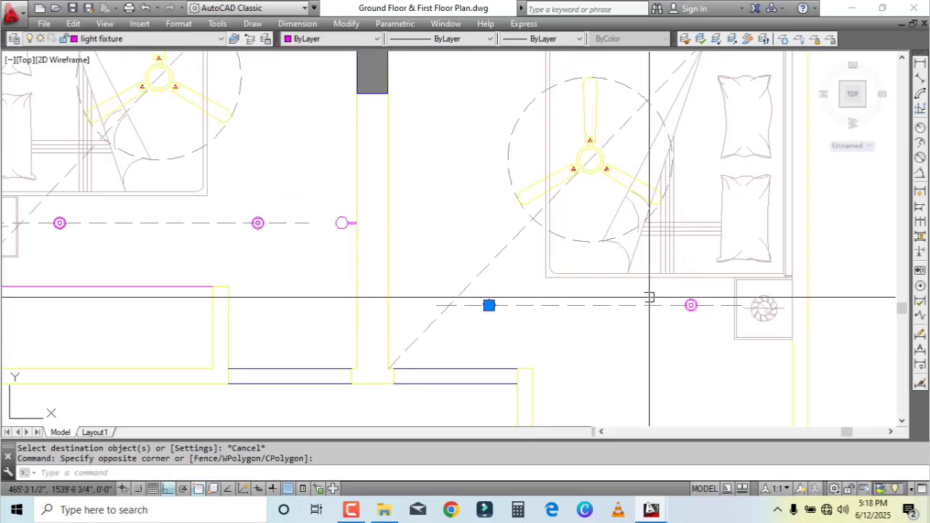
Step: Mirror the dashed line and its two lights about a horizontal axis through the second bedroom's fan centre, keeping the originals
left_click(687, 330)
scroll(545, 369, "down", 2)
type("mi")
key("Return")
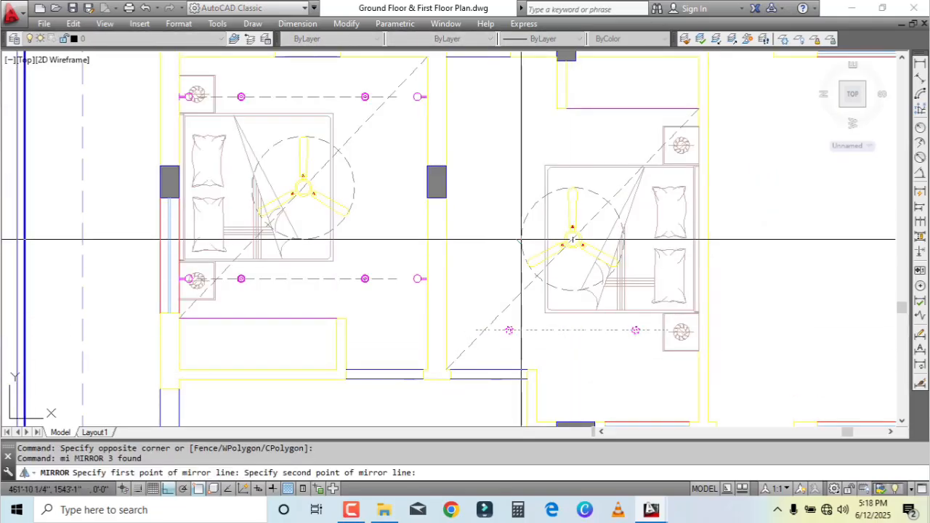
left_click(508, 305)
mouse_move(582, 236)
middle_mouse_down()
mouse_move(513, 296)
mouse_move(511, 280)
middle_mouse_up()
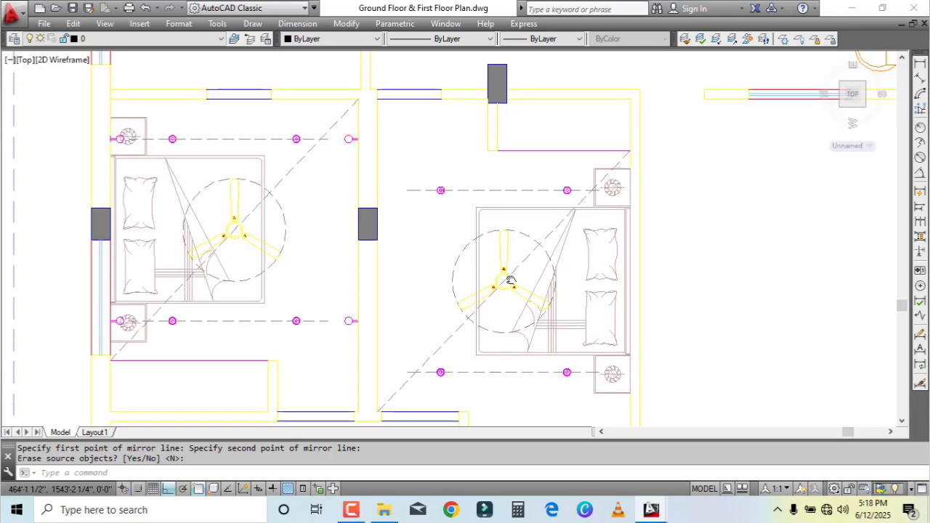
Step: Measure the gaps from the upper light line to the fan circle and to the magenta line above it
scroll(527, 232, "up", 2)
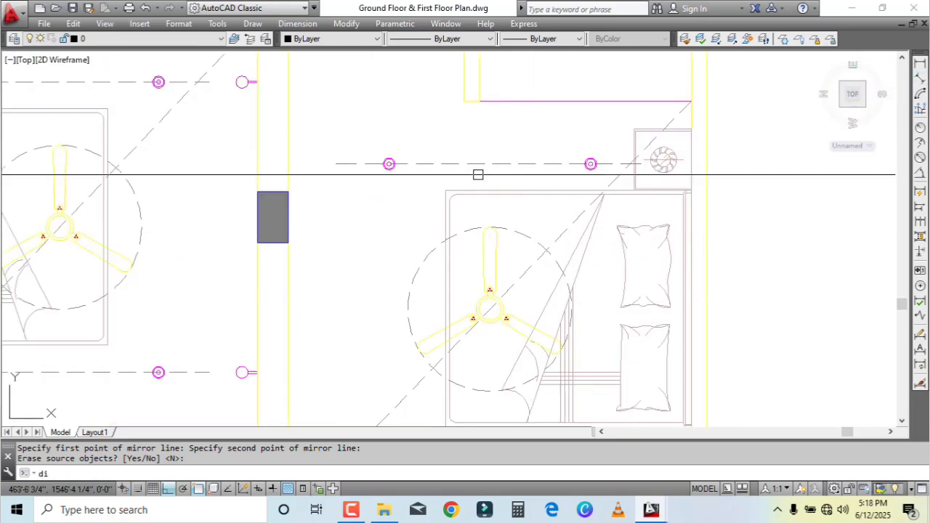
key("Return")
left_click(479, 217)
left_click(478, 170)
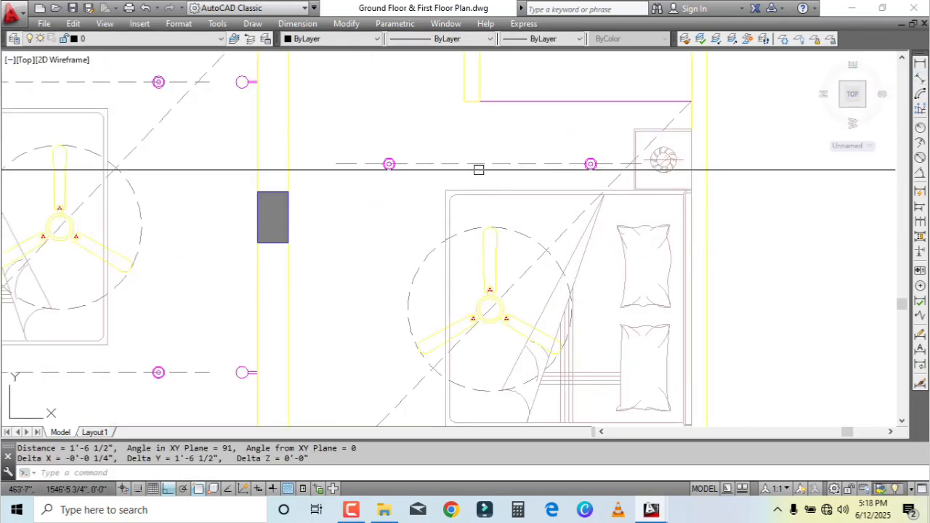
key("Return")
left_click(514, 103)
left_click(513, 164)
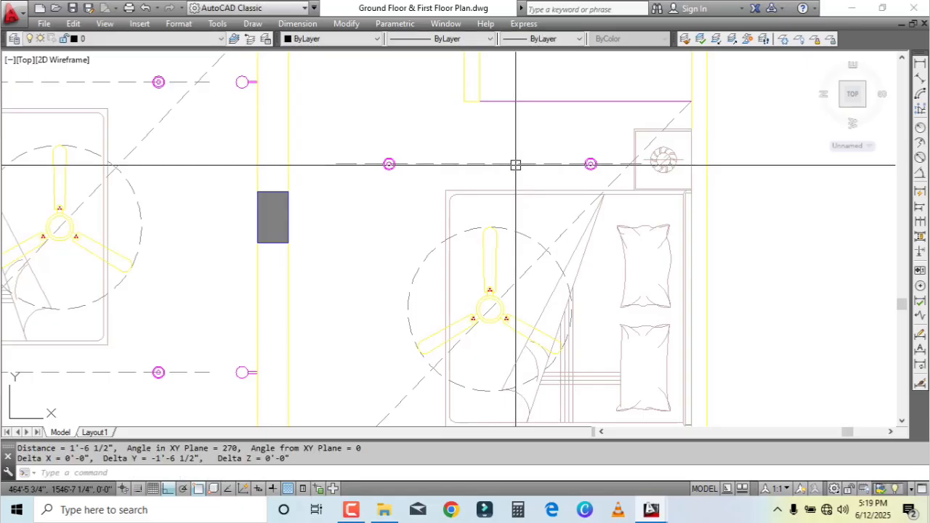
Step: Examine the arrangement of lights and fans across the two neighbouring bedrooms
scroll(513, 168, "down", 3)
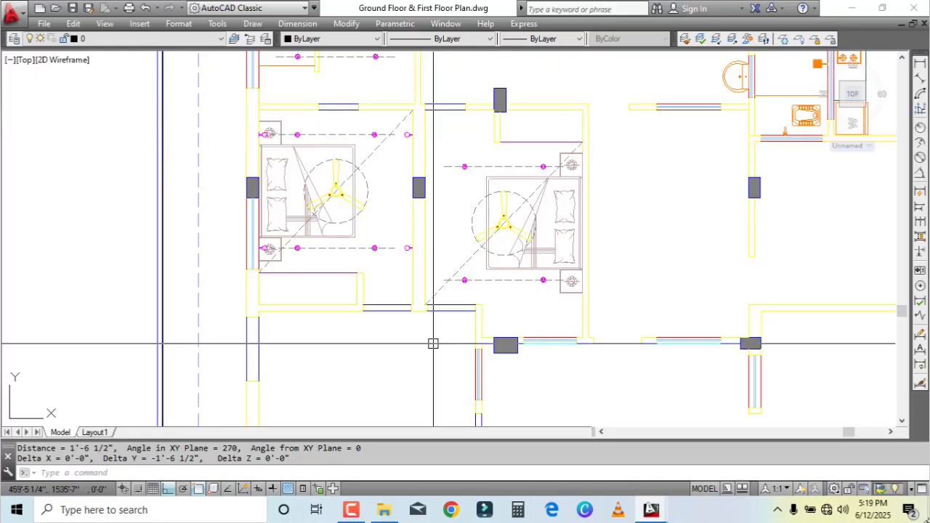
scroll(574, 158, "up", 2)
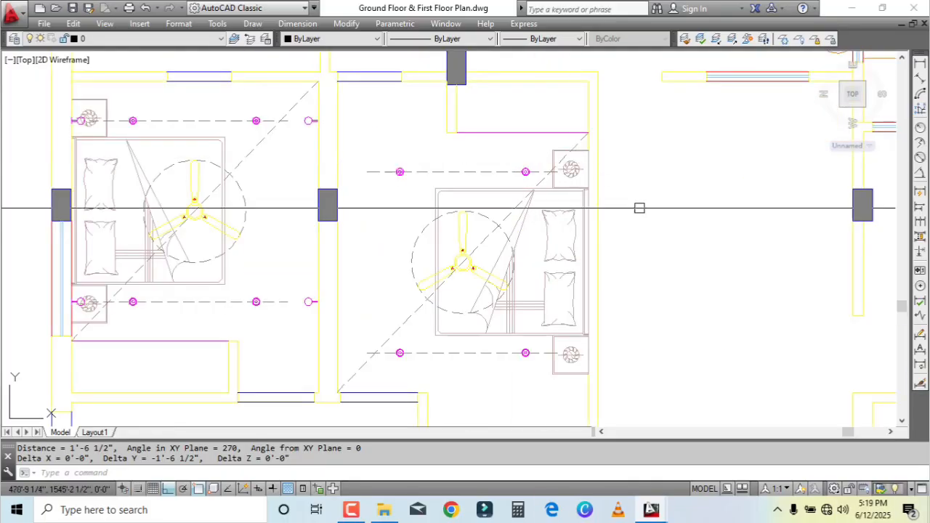
middle_click_drag(583, 226, 584, 192)
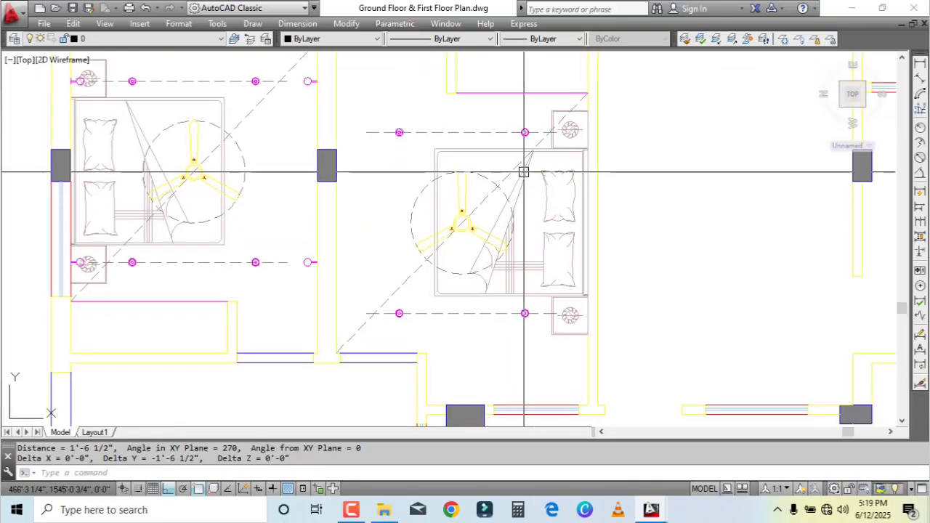
middle_click_drag(526, 170, 517, 223)
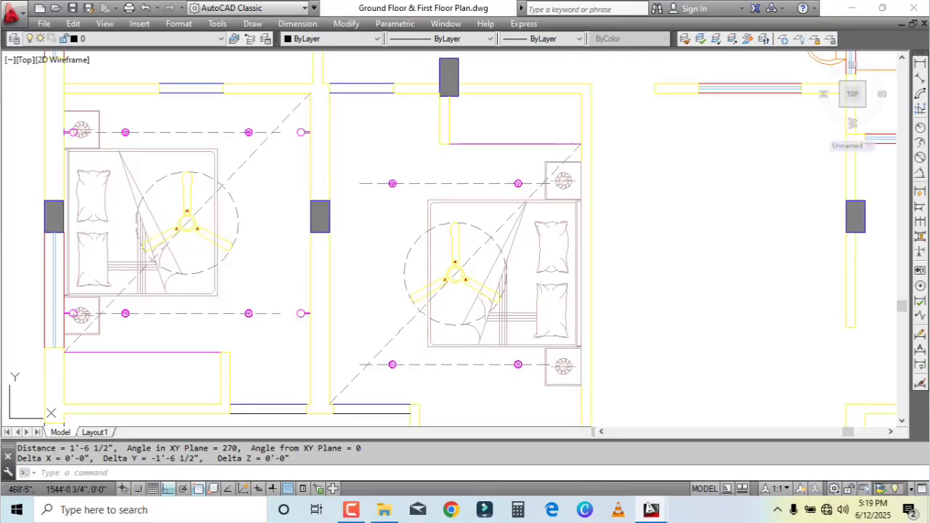
middle_click_drag(572, 250, 571, 191)
scroll(570, 189, "down", 5)
scroll(560, 198, "up", 3)
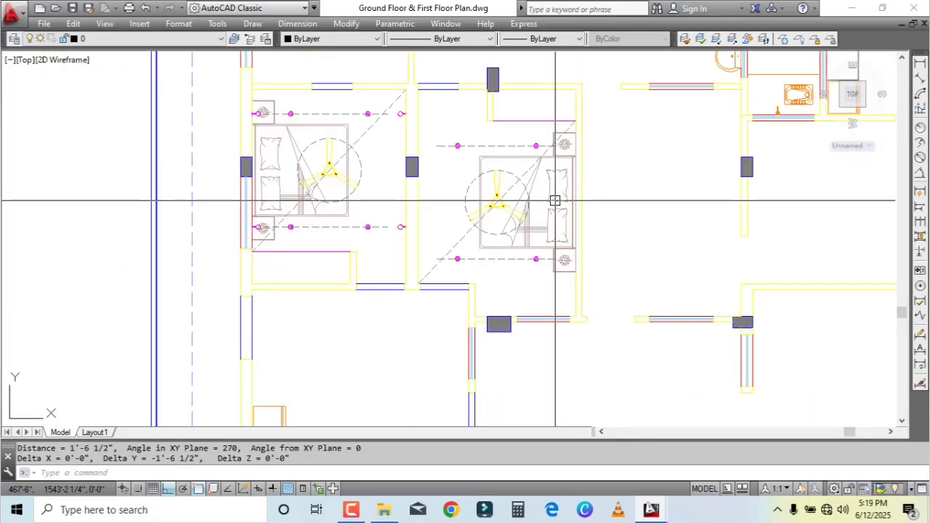
scroll(503, 197, "up", 2)
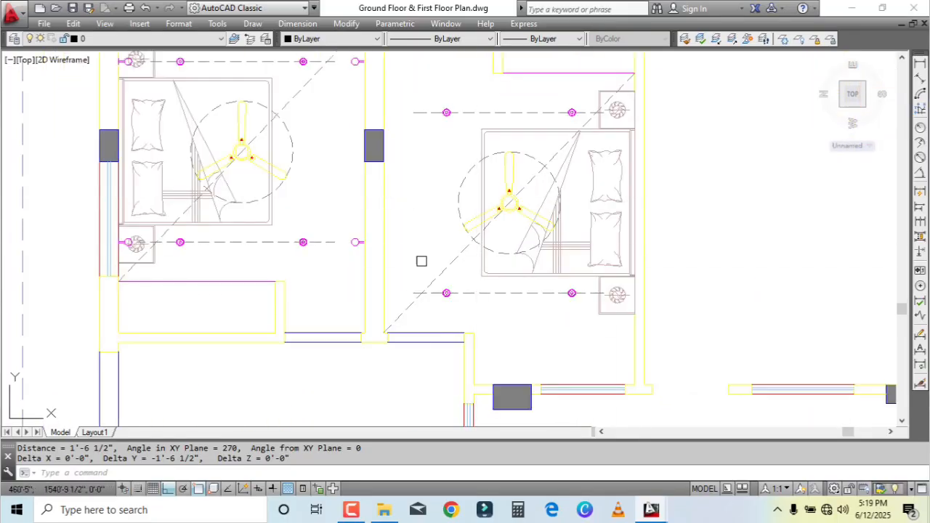
Step: Mirror the first bedroom's two wall lights across the centre of the partition wall into the second bedroom, keeping the originals
middle_click_drag(422, 259, 430, 313)
left_click(373, 103)
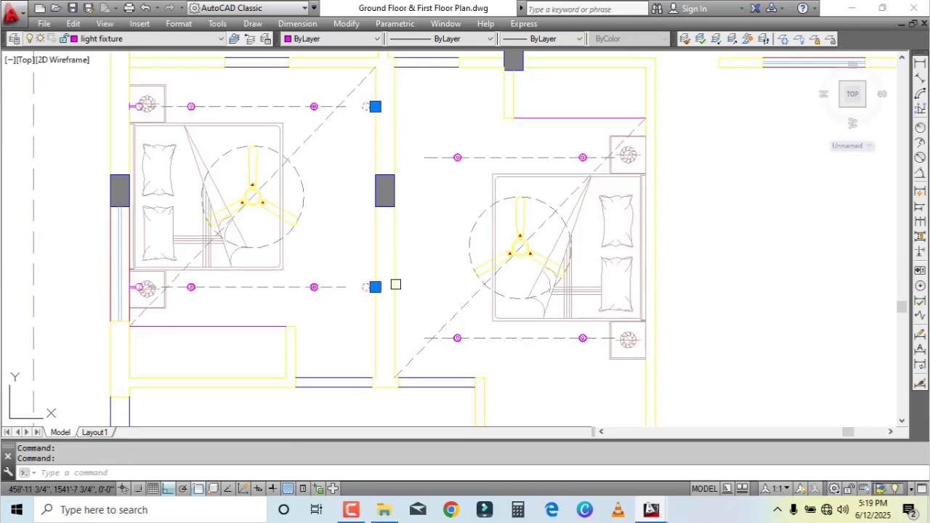
type("mi")
key("Return")
scroll(389, 210, "up", 2)
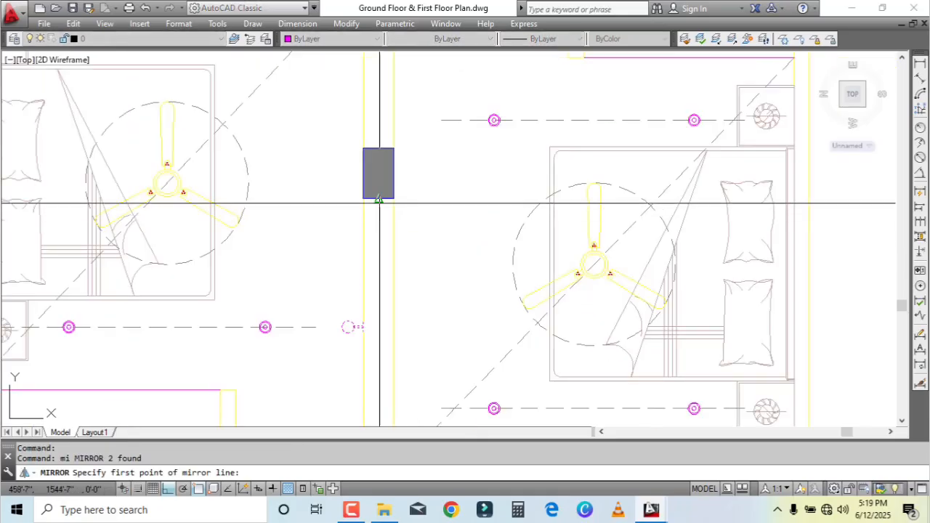
left_click(381, 240)
key("Return")
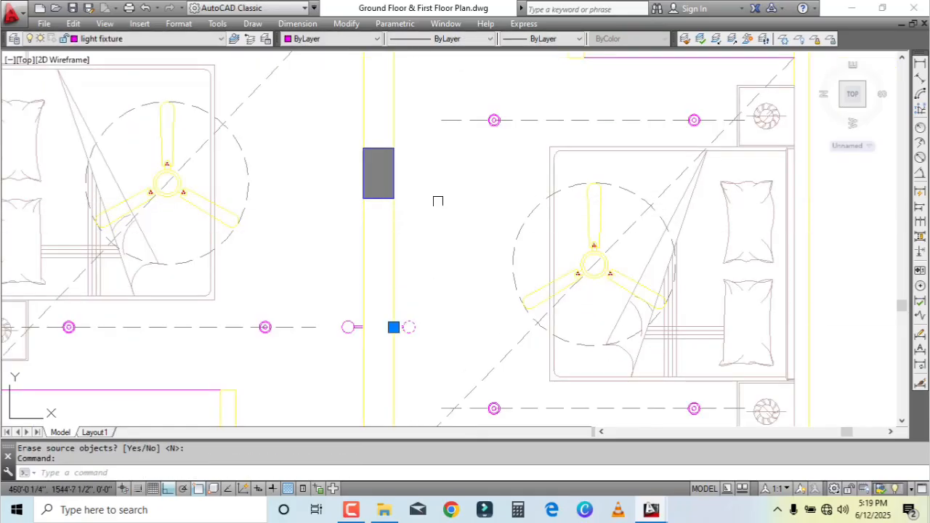
Step: Send the two mirrored wall lights on the partition wall to the back of the draw order
scroll(434, 204, "down", 2)
right_click(491, 107)
mouse_move(627, 266)
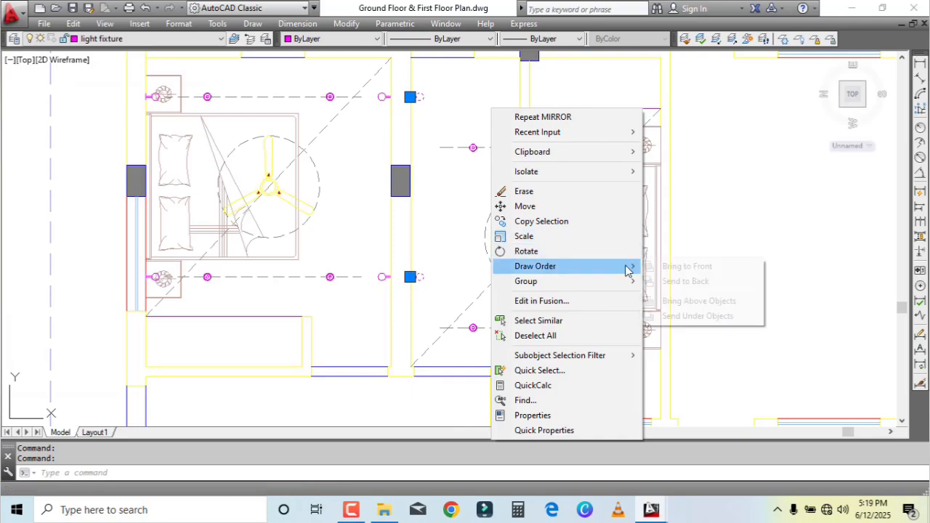
left_click(672, 280)
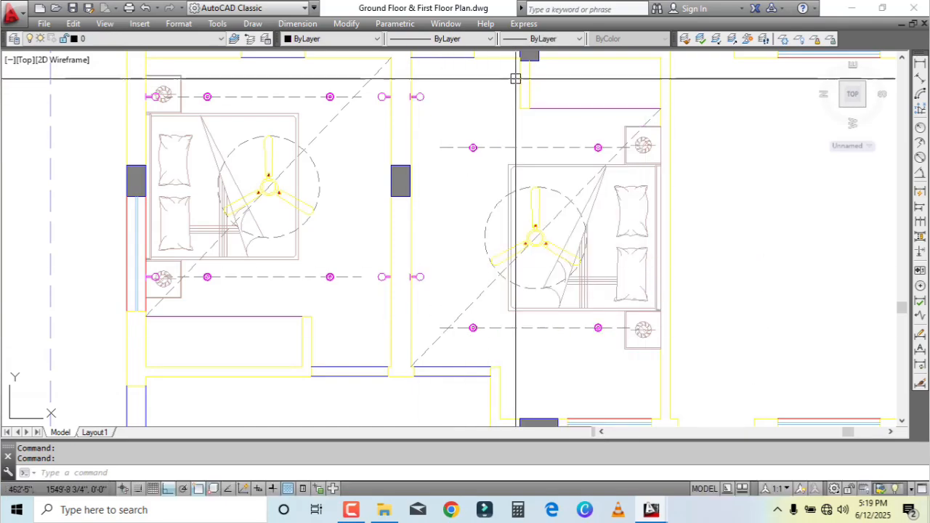
Step: Mirror the second bedroom's two partition-wall lights across the room's vertical centreline onto the headboard wall, keeping the originals
mouse_move(442, 300)
middle_mouse_down()
mouse_move(560, 307)
mouse_move(526, 405)
mouse_move(515, 278)
mouse_move(536, 309)
middle_mouse_up()
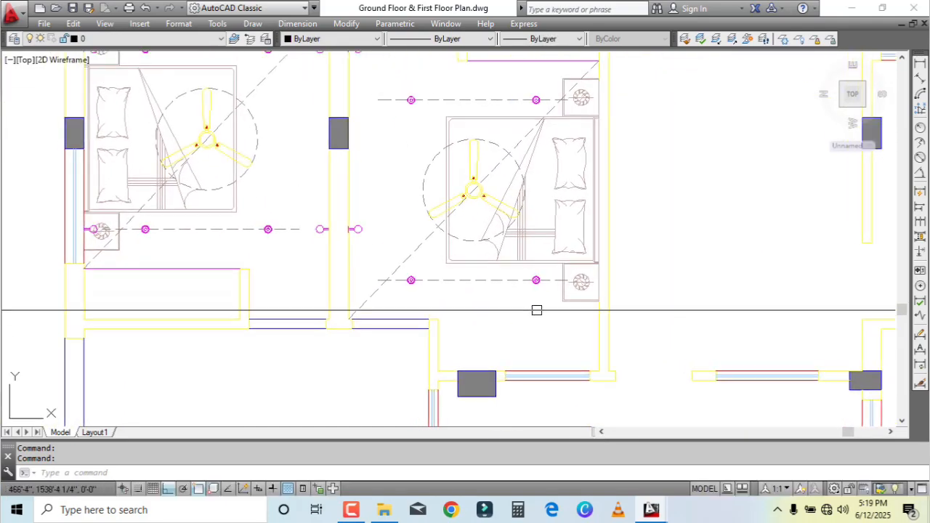
left_click(357, 230)
scroll(407, 254, "down", 2)
scroll(448, 277, "up", 2)
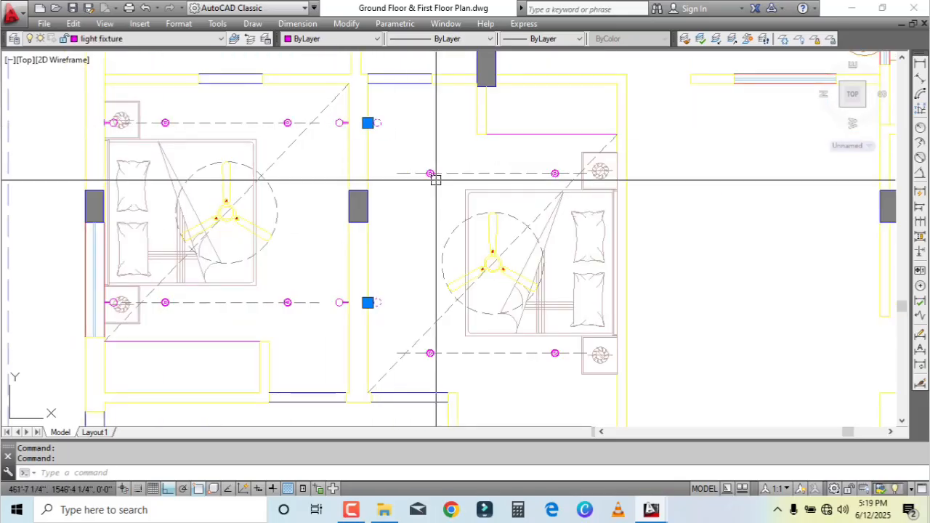
right_click(425, 149, "shift")
left_click(496, 197)
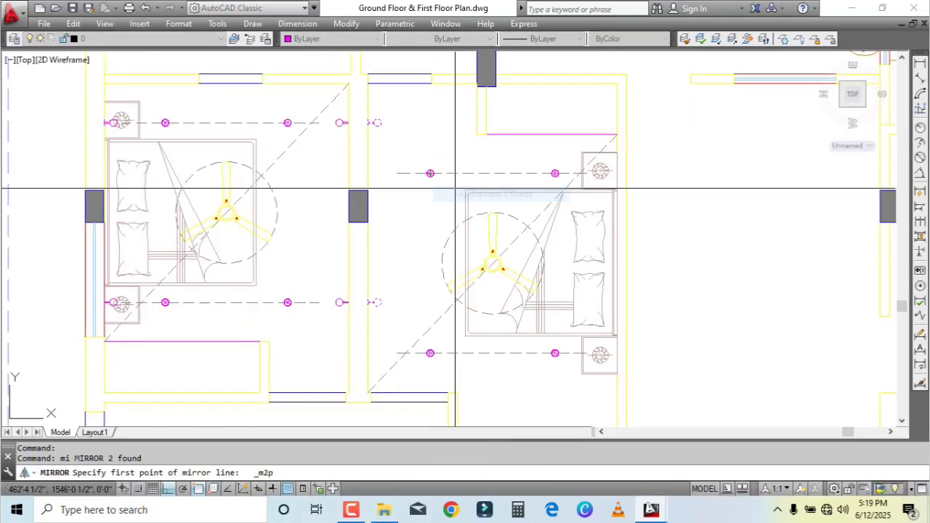
left_click(467, 191)
scroll(617, 141, "up", 2)
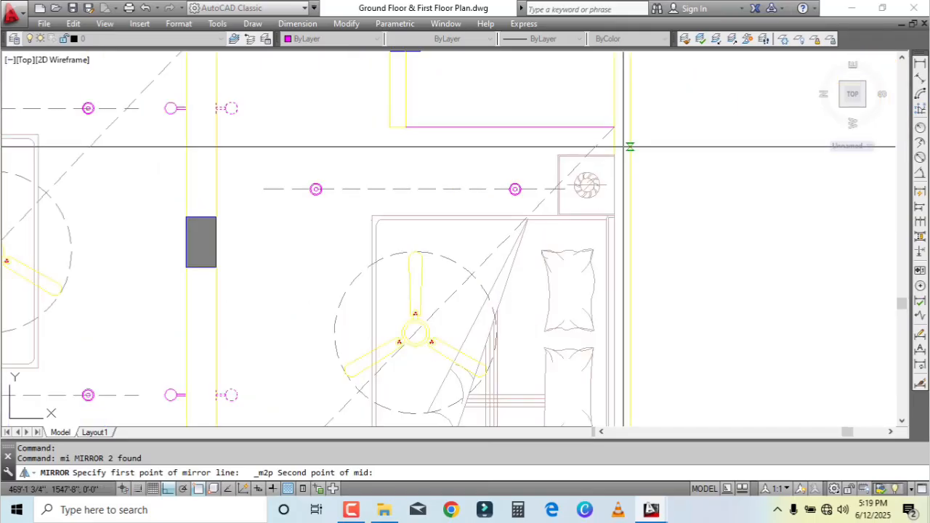
left_click(613, 126)
left_click(311, 286)
key("Return")
Step: Delete the upper mirrored wall light on the second bedroom's headboard wall
scroll(404, 266, "down", 2)
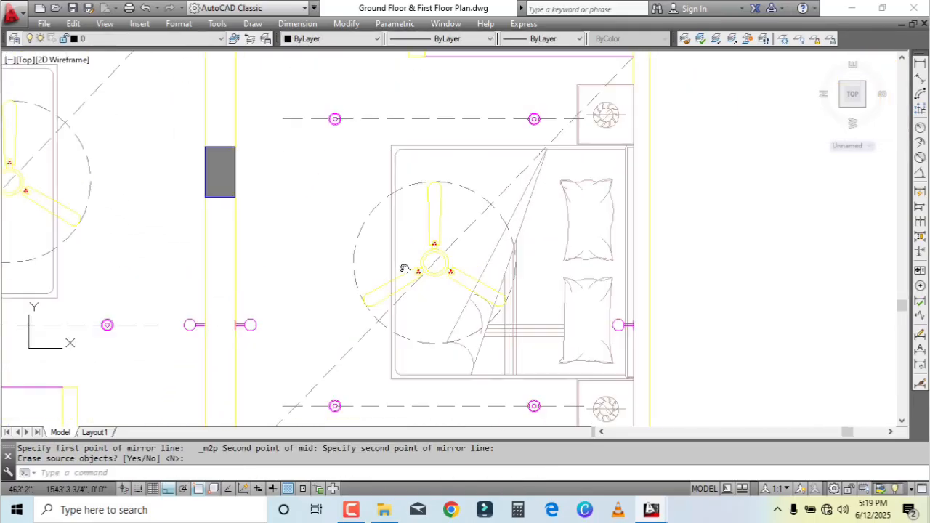
scroll(575, 129, "up", 2)
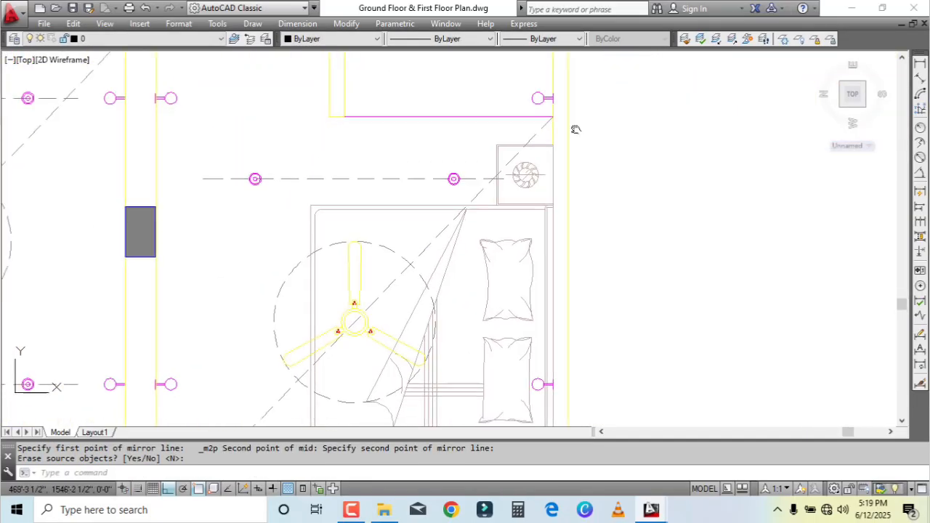
scroll(573, 129, "down", 2)
mouse_move(359, 271)
middle_mouse_down()
mouse_move(360, 298)
mouse_move(366, 262)
middle_mouse_up()
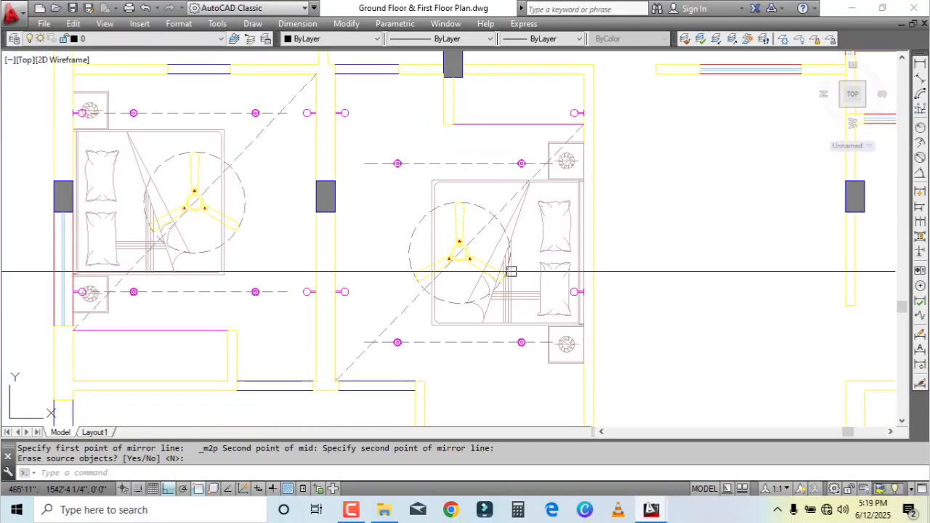
left_click(574, 113)
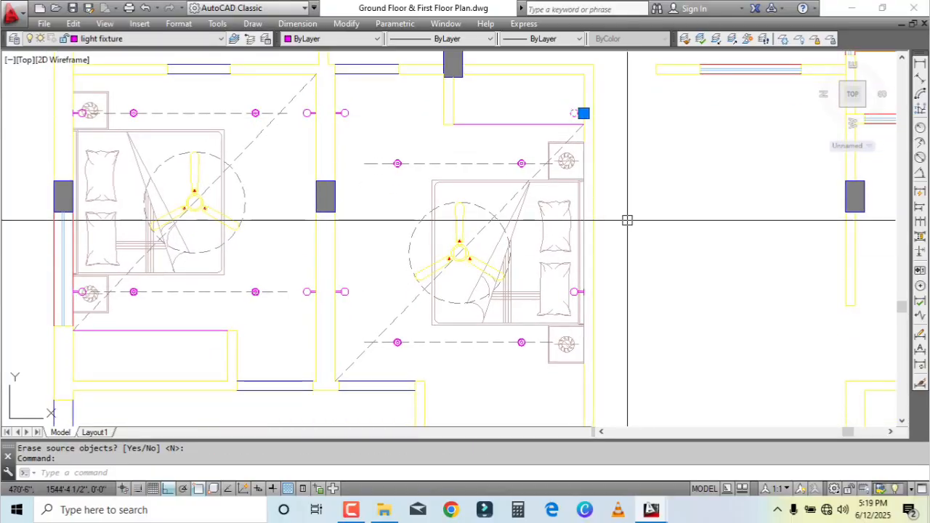
key("Delete")
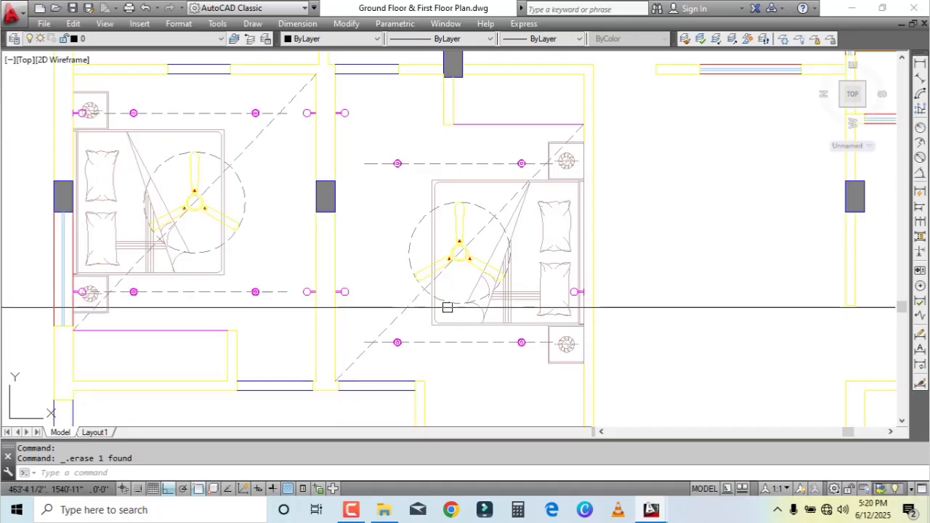
Step: Draw a vertical guide line beside the partition wall, spanning the second bedroom from its upper wall to its lower wall
middle_click_drag(375, 354, 446, 363)
type("l")
key("space")
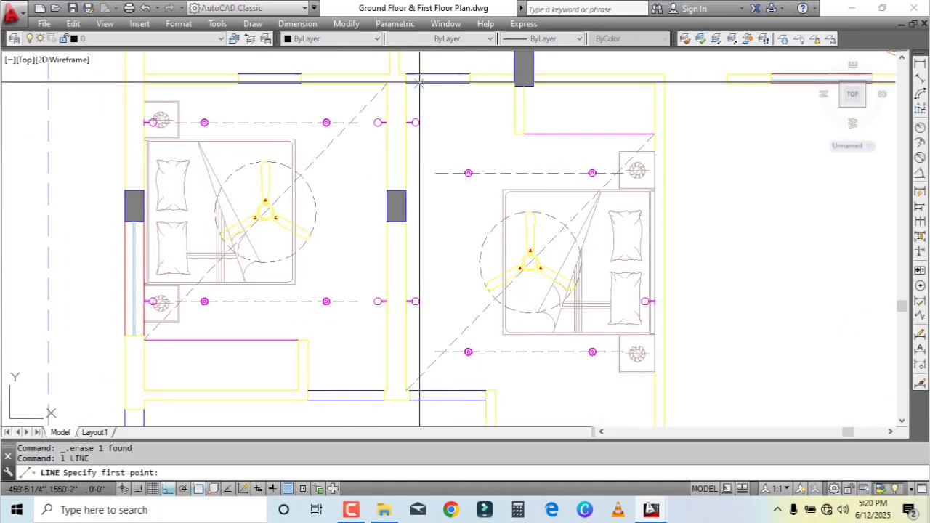
left_click(438, 83)
left_click(438, 390)
key("space")
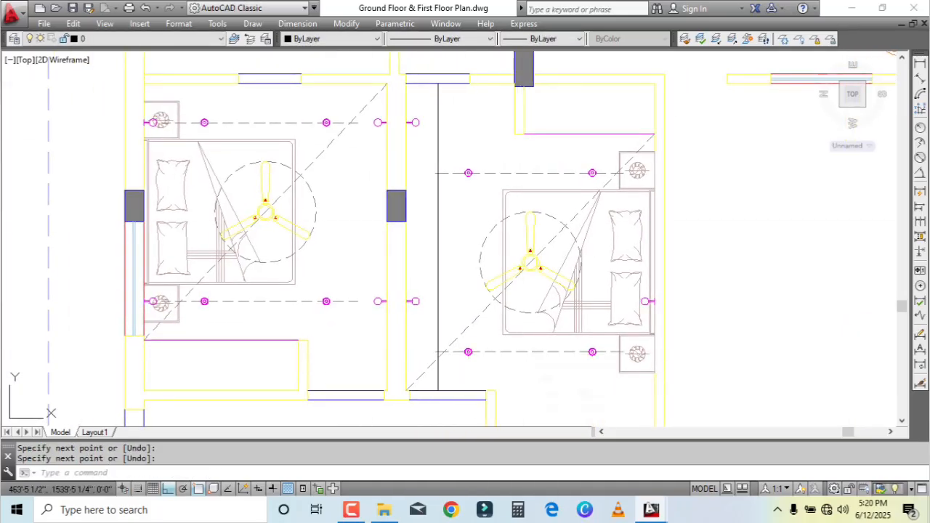
Step: Divide the vertical guide line into 4 equal segments
type("div")
key("space")
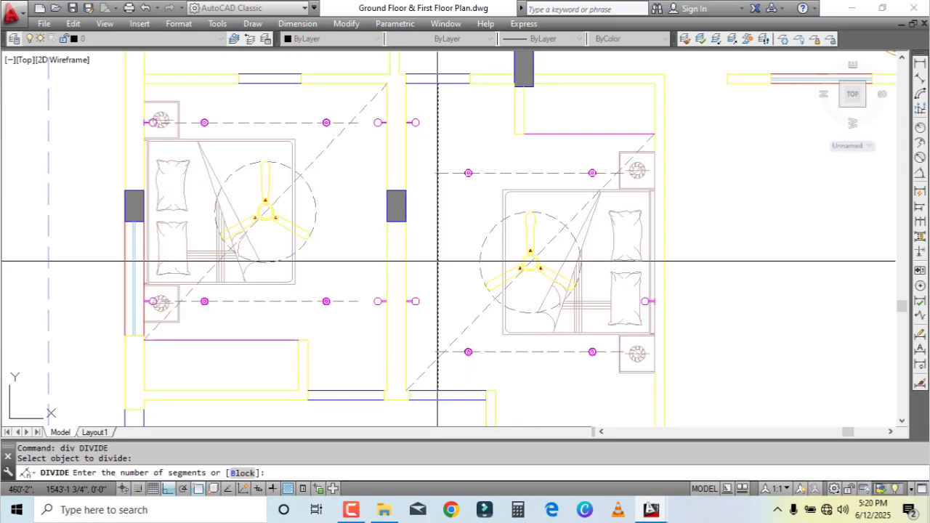
key("Return")
scroll(443, 188, "up", 2)
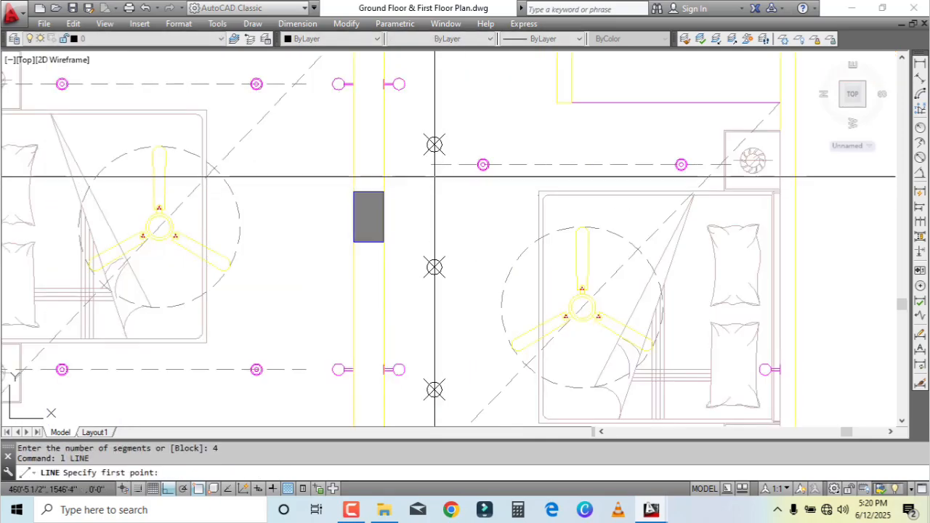
Step: Draw short horizontal guide lines from the upper and lower division points across the partition wall
key("space")
middle_click_drag(386, 315, 419, 210)
key("space")
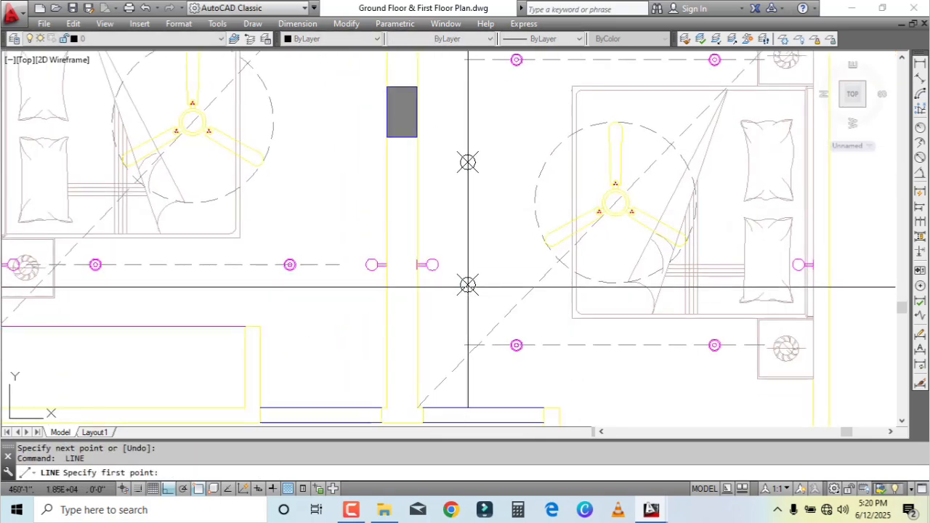
left_click(467, 285)
left_click(351, 309)
key("space")
Step: Move the second bedroom's lower and upper partition-wall lights along the wall face onto their horizontal guide lines
scroll(447, 273, "up", 2)
scroll(407, 279, "up", 2)
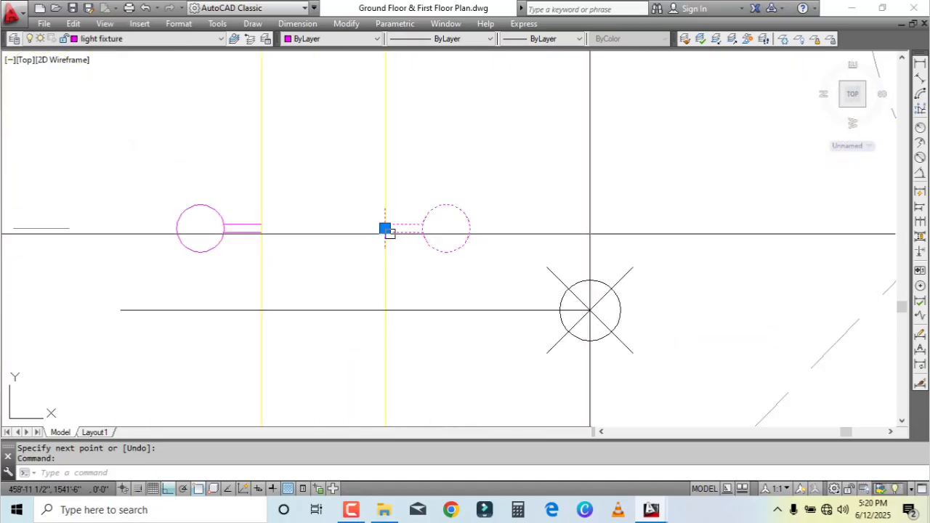
left_click(385, 229)
left_click(385, 310)
scroll(417, 369, "down", 4)
scroll(468, 142, "up", 4)
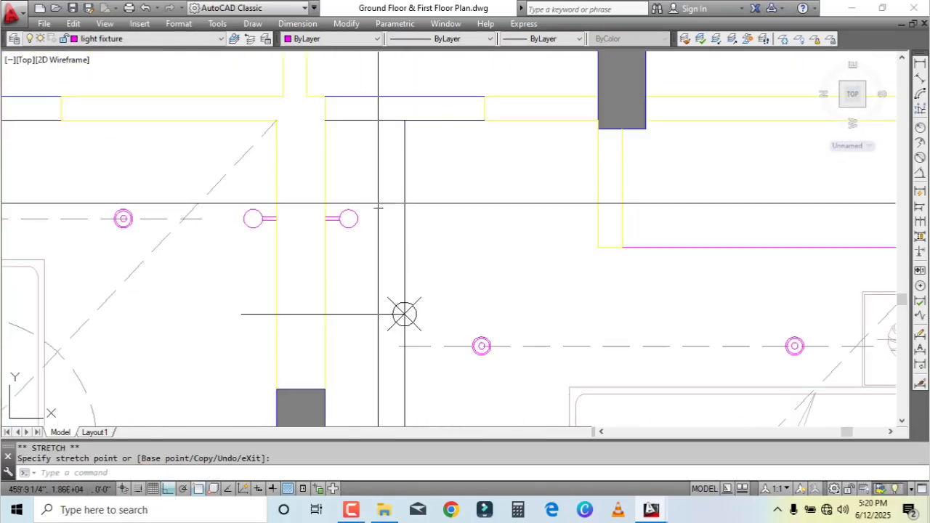
key("Escape")
left_click(325, 217)
left_click(325, 219)
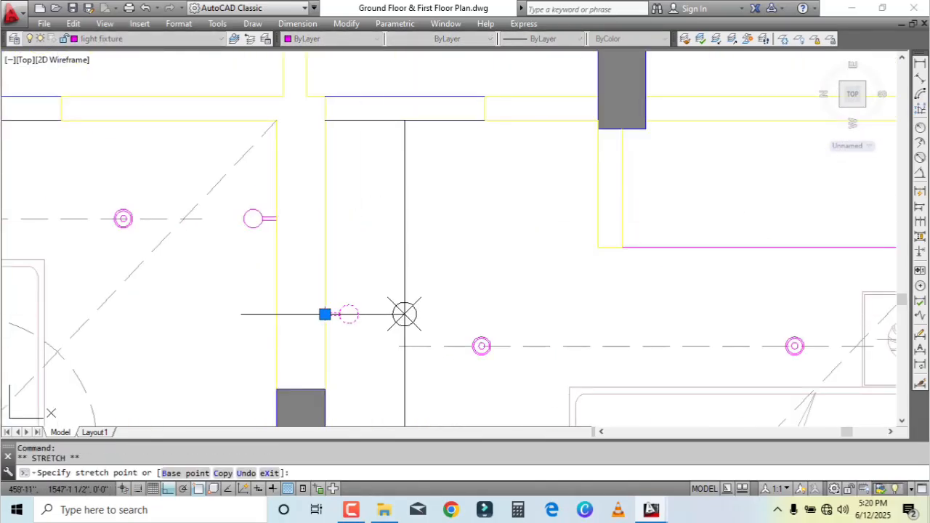
key("Escape")
Step: Erase the vertical and horizontal guide lines together with the upper and lower division points
middle_click_drag(405, 314, 432, 212)
left_click(473, 149)
left_click(409, 215)
scroll(419, 349, "down", 4)
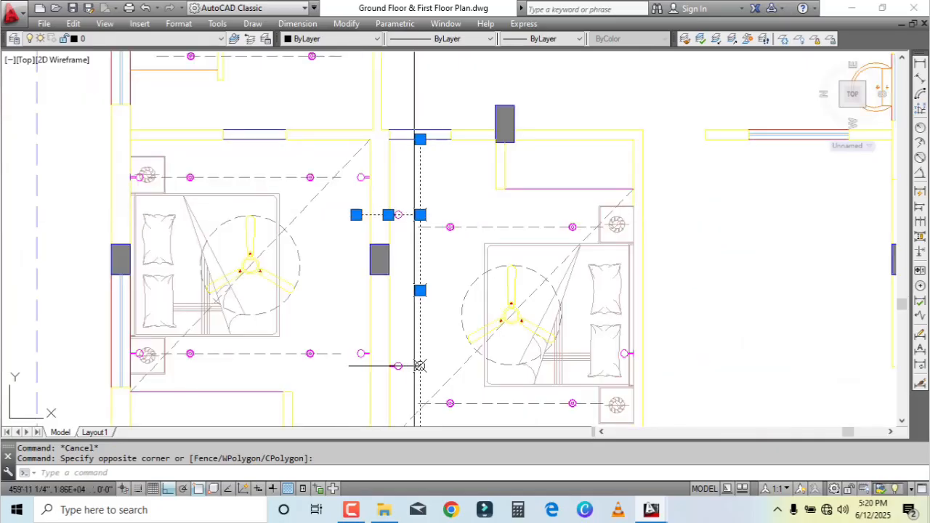
key("Delete")
scroll(446, 245, "up", 2)
scroll(425, 312, "down", 2)
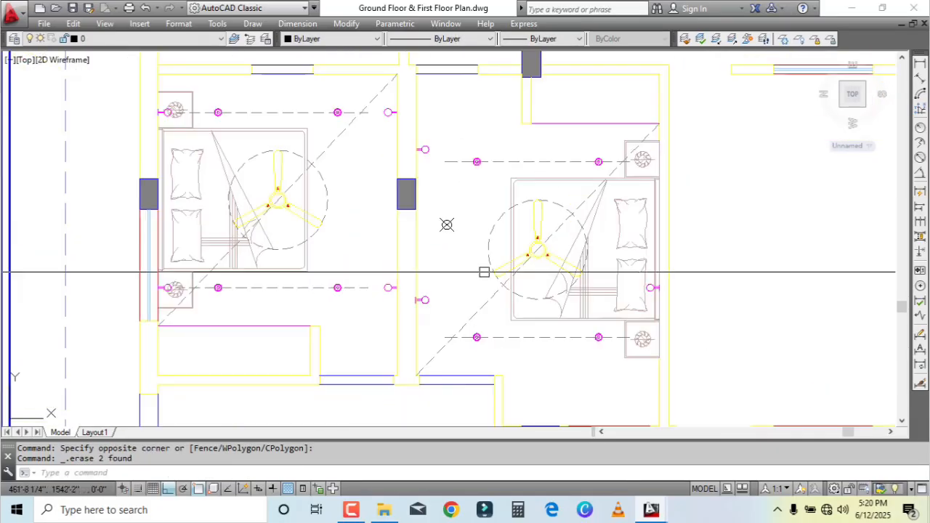
Step: Delete the remaining lower wall light on the second bedroom's headboard wall
scroll(622, 276, "up", 4)
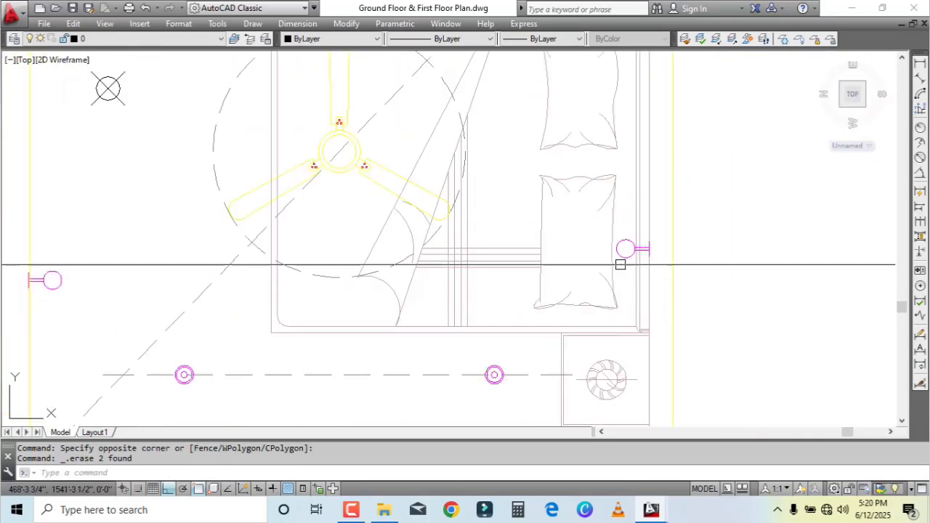
left_click(624, 252)
scroll(622, 257, "down", 5)
key("Delete")
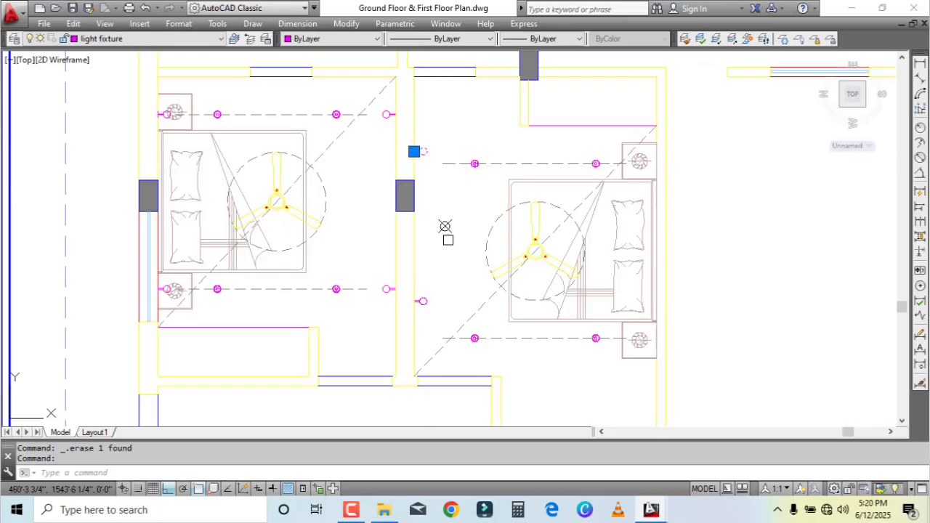
Step: Mirror both repositioned partition-wall lights across the second bedroom's vertical centreline onto the headboard wall, keeping the originals
left_click(424, 303)
type("mi")
key("Return")
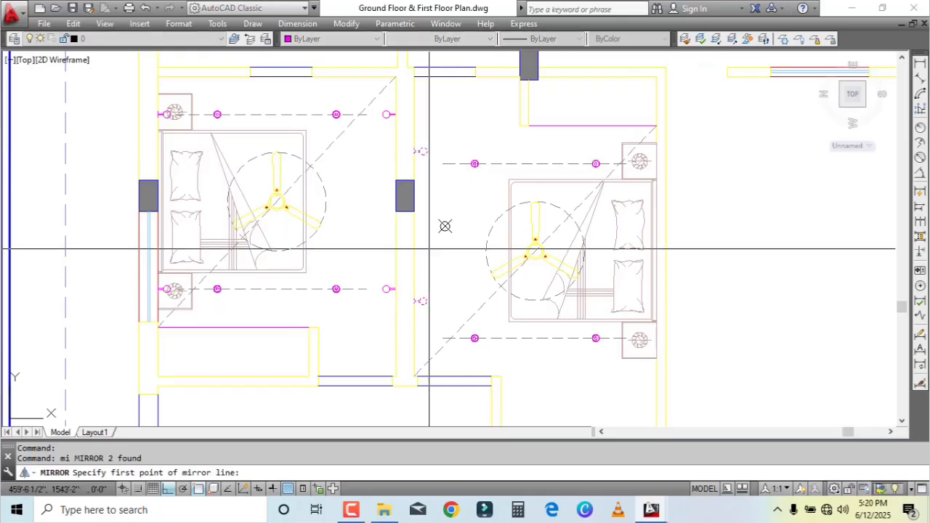
right_click(430, 173, "shift")
left_click(491, 207)
scroll(443, 226, "up", 2)
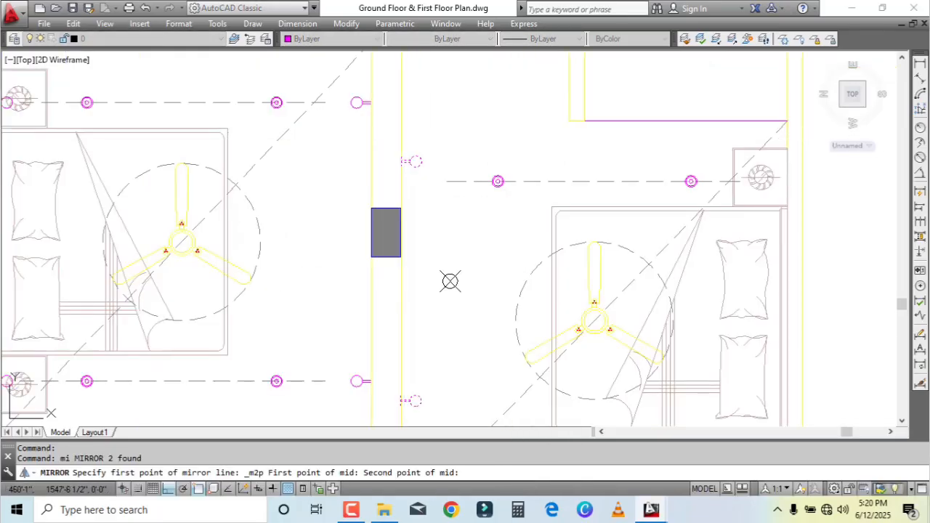
scroll(566, 155, "down", 2)
left_click(675, 152)
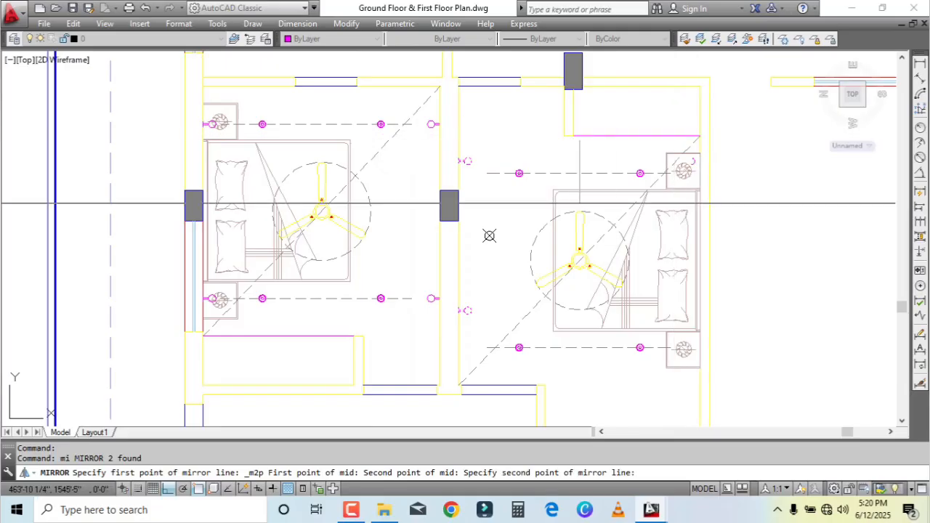
left_click(513, 262)
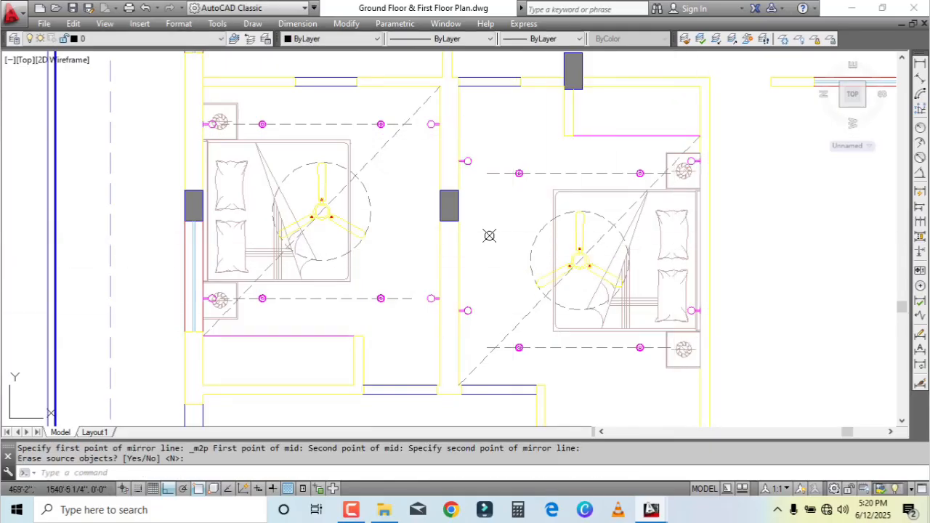
Step: Delete the leftover middle division point beside the partition wall
middle_click_drag(489, 236, 359, 207)
key("Return")
left_click(359, 207)
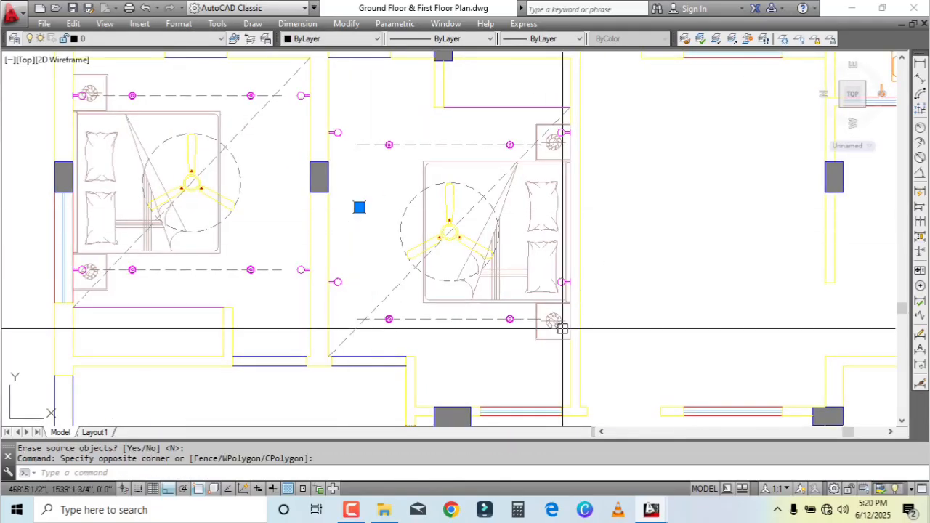
left_click(562, 328)
key("Delete")
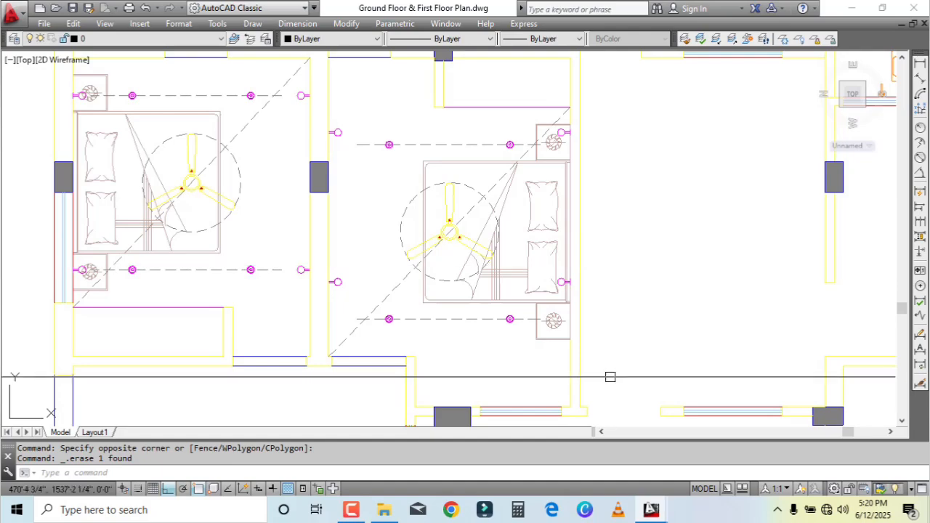
Step: Draw a horizontal guide line from the centre of the upper bedside lamp out through the headboard wall
scroll(552, 182, "up", 6)
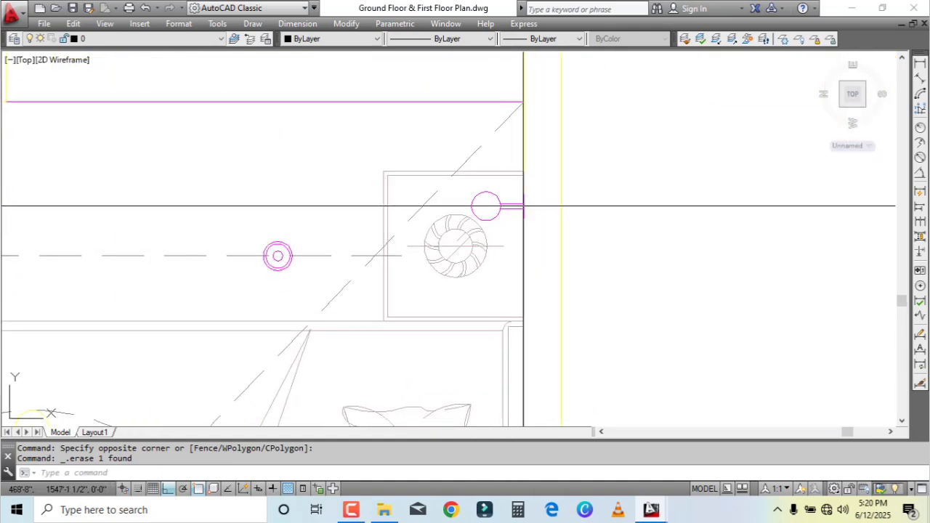
left_click(496, 208)
scroll(549, 234, "up", 2)
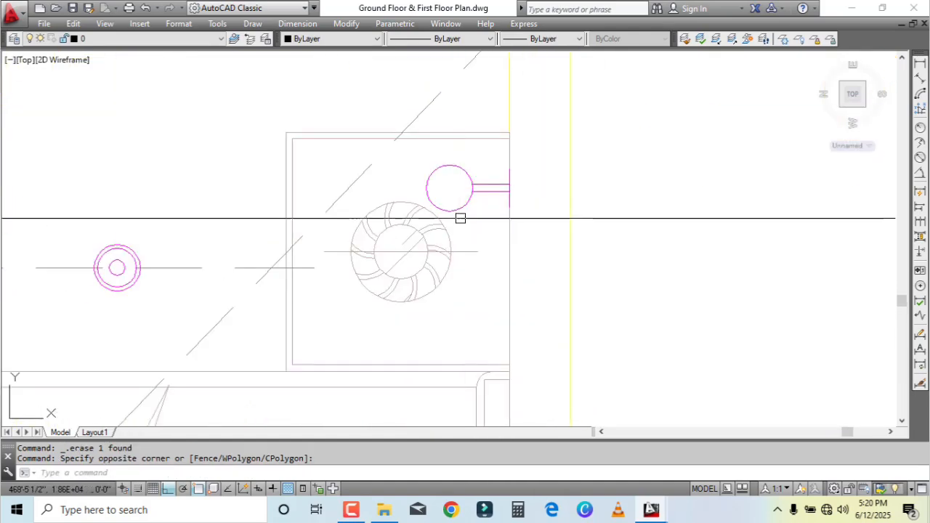
key("Escape")
type("l")
key("Return")
left_click(400, 252)
left_click(768, 252)
Step: Move the upper headboard-wall light onto the lamp's guide line and erase that guide line
left_click(492, 189)
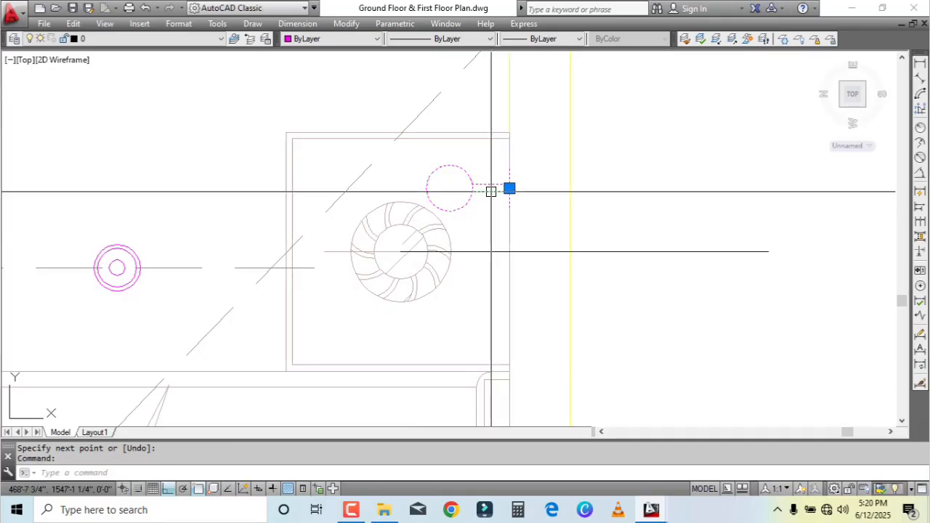
left_click(509, 189)
left_click(509, 252)
key("Escape")
scroll(557, 200, "down", 5)
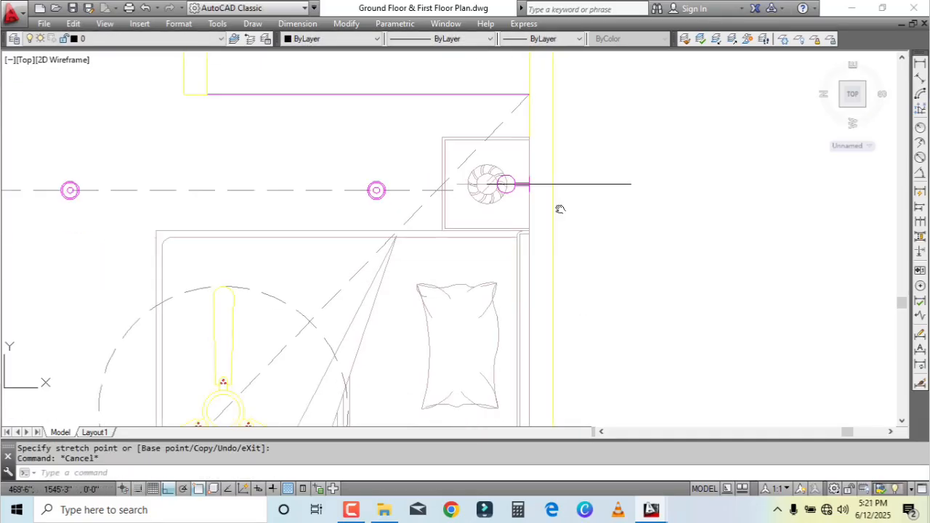
scroll(574, 211, "up", 2)
key("Delete")
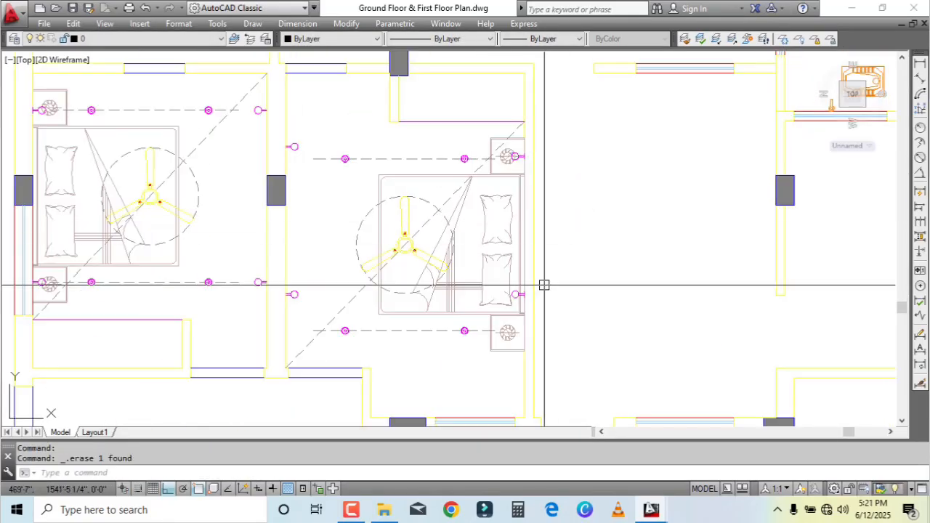
Step: Replace the misaligned lower headboard-wall light by mirroring the upper one across the bed's horizontal centreline, keeping the original
scroll(516, 294, "up", 4)
middle_click_drag(550, 305, 545, 166)
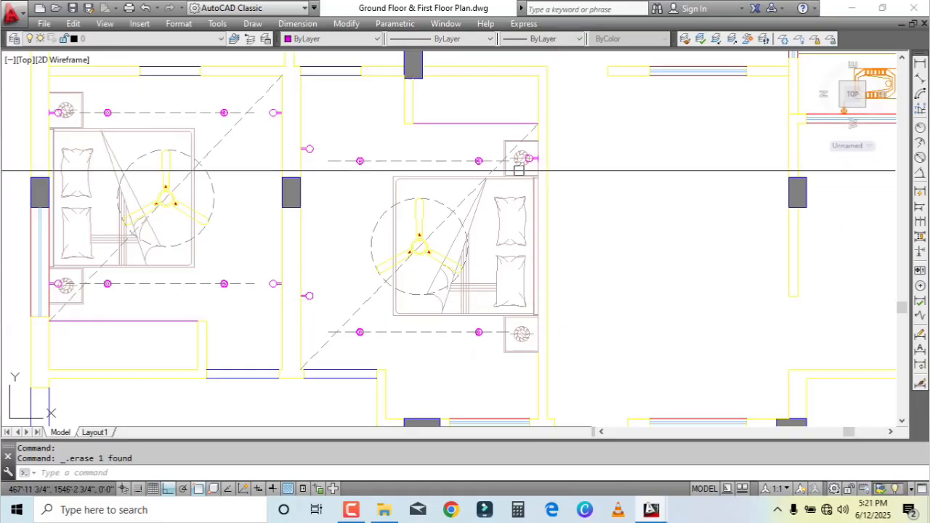
scroll(545, 166, "up", 4)
type("i")
key("Return")
scroll(562, 232, "down", 5)
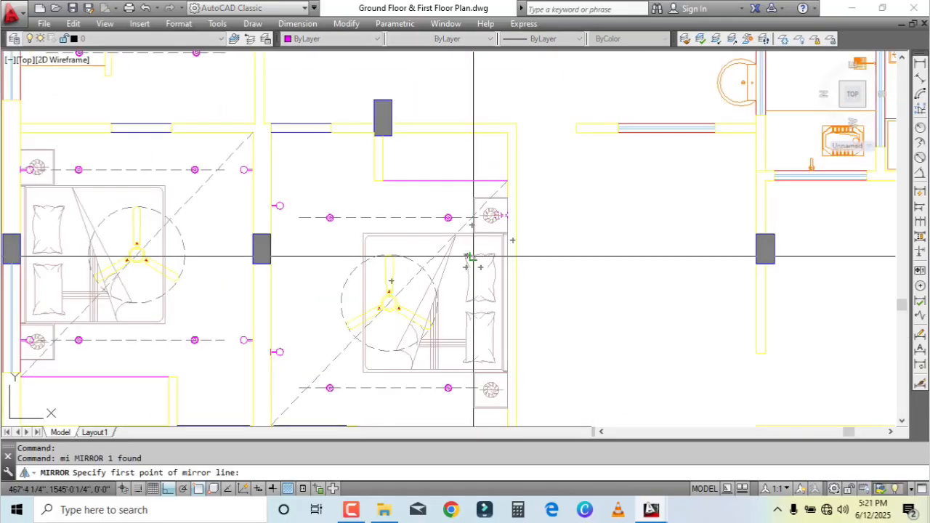
left_click(412, 218)
left_click(382, 255)
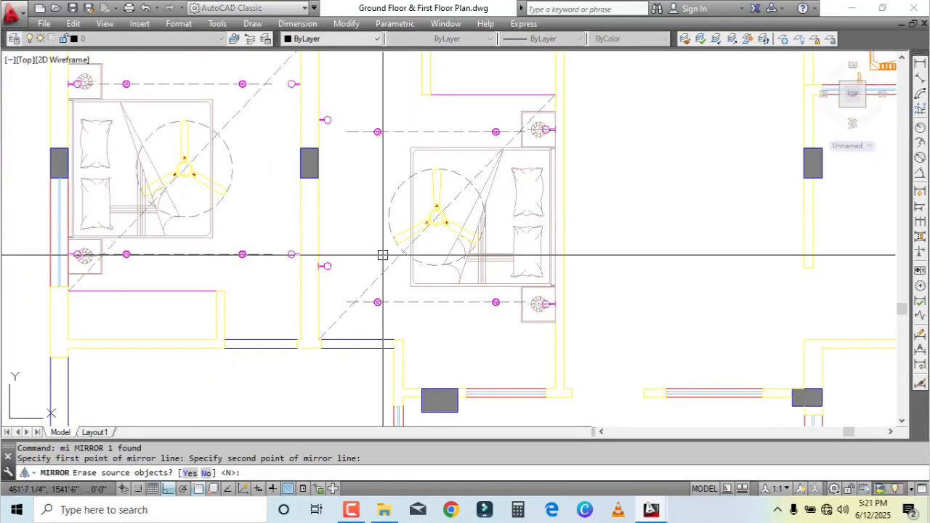
scroll(539, 311, "up", 2)
scroll(574, 332, "down", 4)
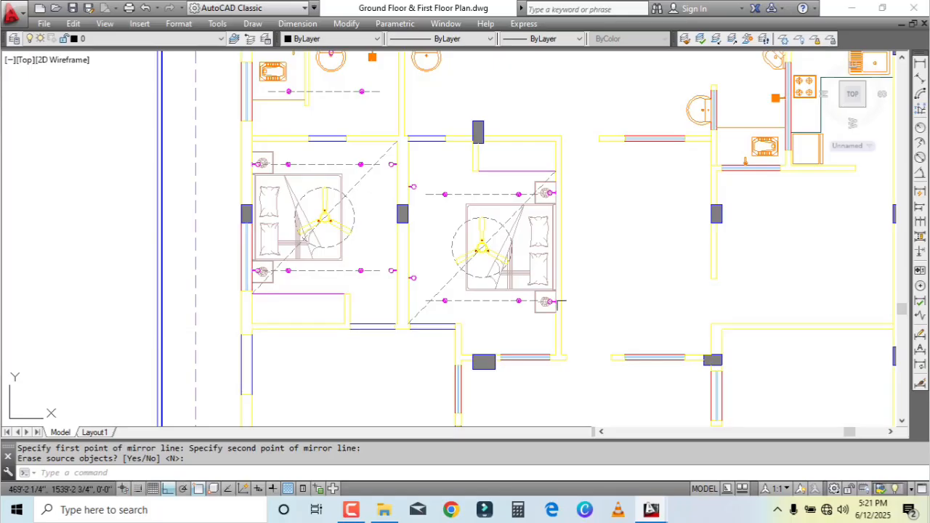
Step: Save the drawing
scroll(602, 274, "up", 3)
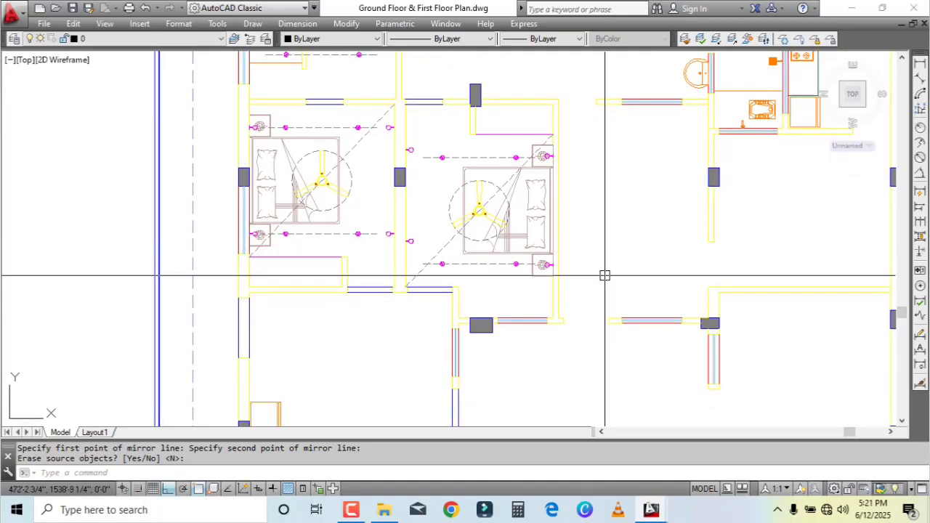
scroll(491, 346, "up", 2)
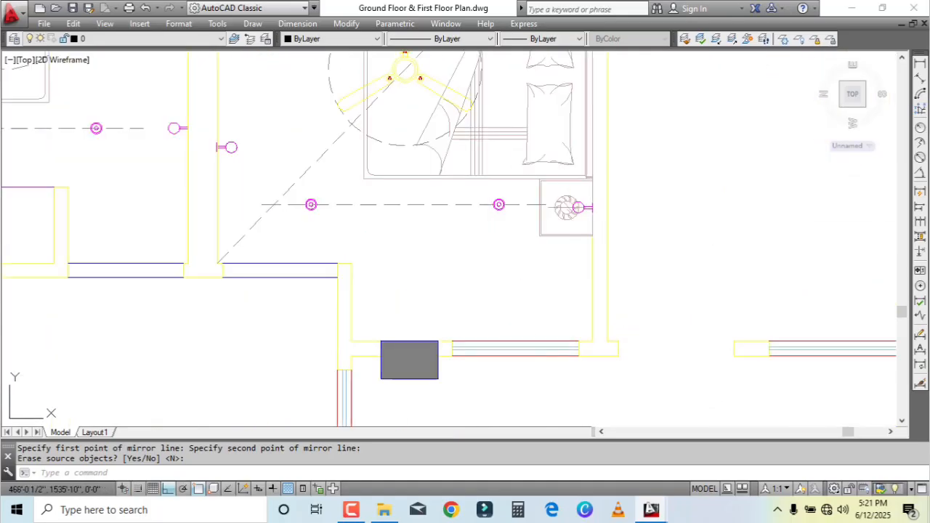
middle_click_drag(490, 343, 487, 307)
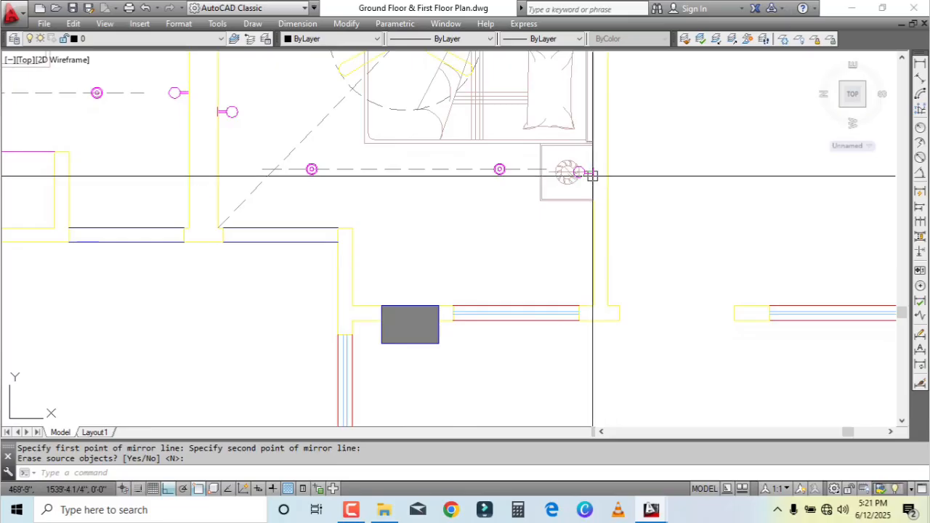
scroll(373, 261, "down", 2)
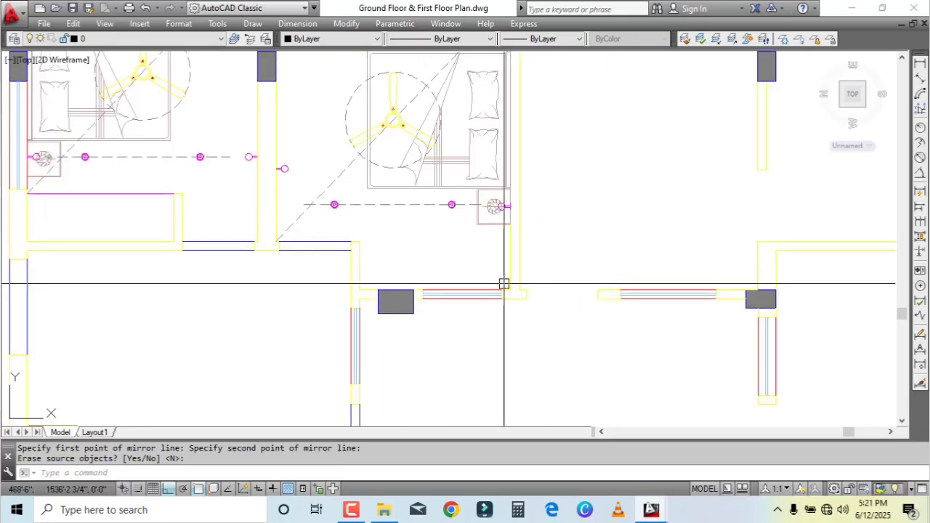
scroll(504, 283, "down", 3)
scroll(506, 305, "up", 2)
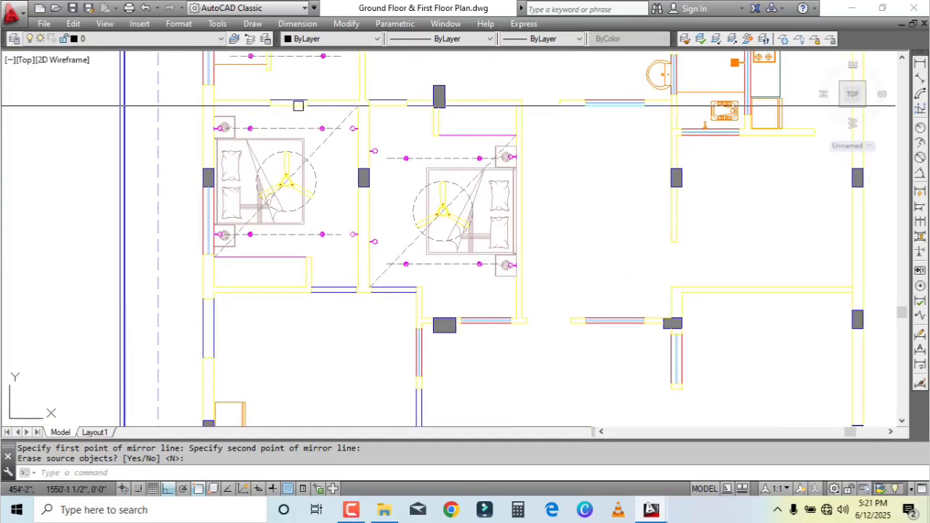
middle_click_drag(421, 280, 519, 269)
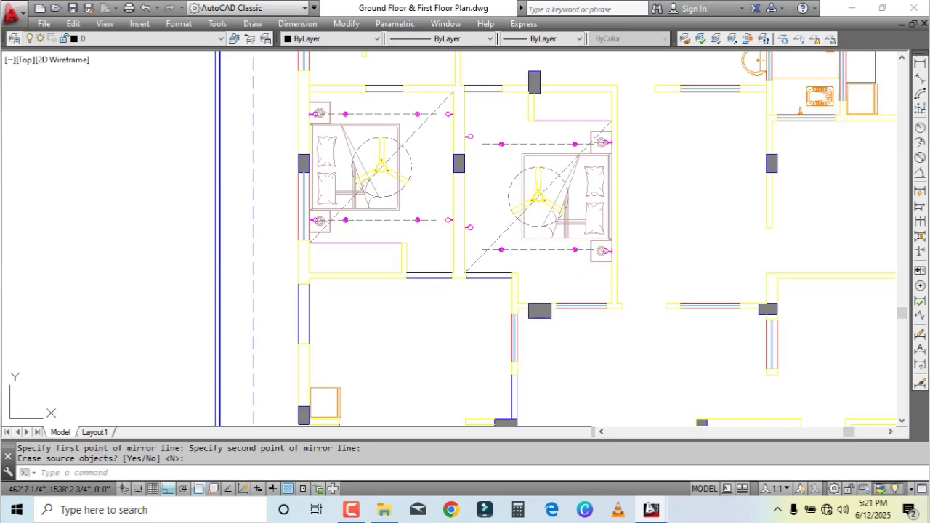
key("Return")
key("ctrl+s")
Step: Examine the open room between the bedrooms and the kitchen counter as the next area for fixtures
mouse_move(443, 322)
middle_mouse_down()
mouse_move(453, 141)
mouse_move(421, 312)
mouse_move(427, 408)
middle_mouse_up()
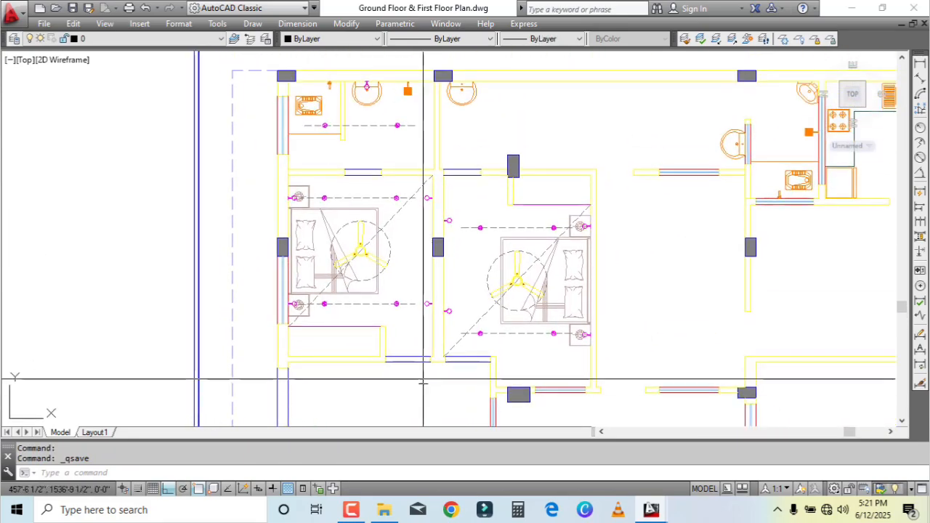
scroll(386, 73, "up", 2)
scroll(382, 157, "down", 2)
middle_click_drag(421, 301, 424, 139)
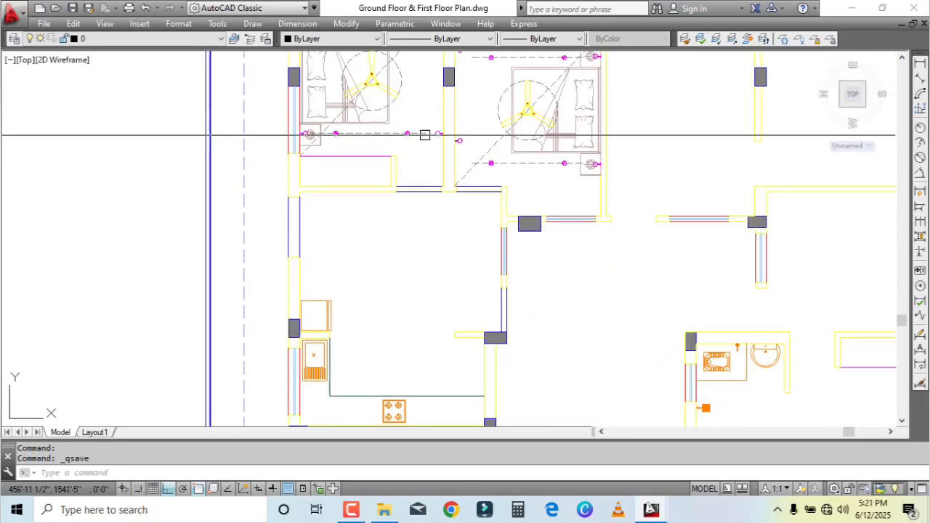
middle_click_drag(402, 362, 404, 277)
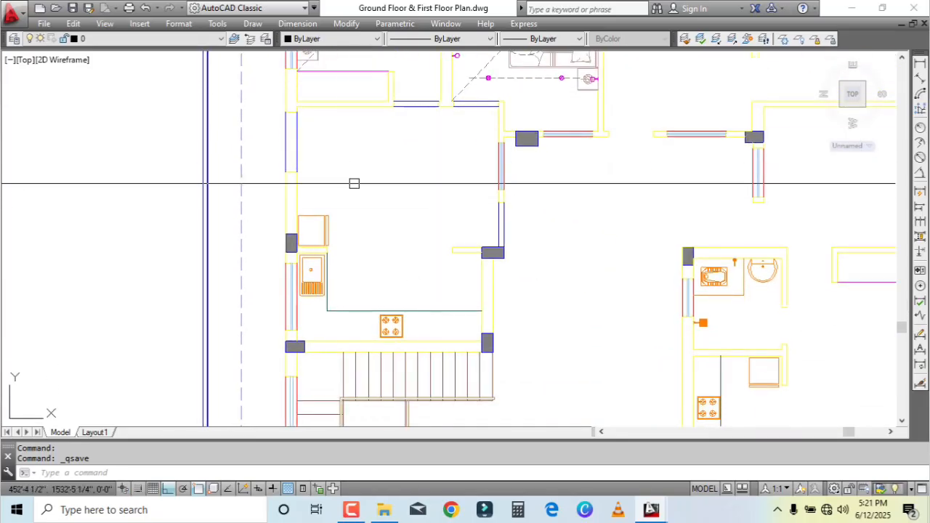
scroll(305, 181, "up", 4)
scroll(312, 211, "down", 2)
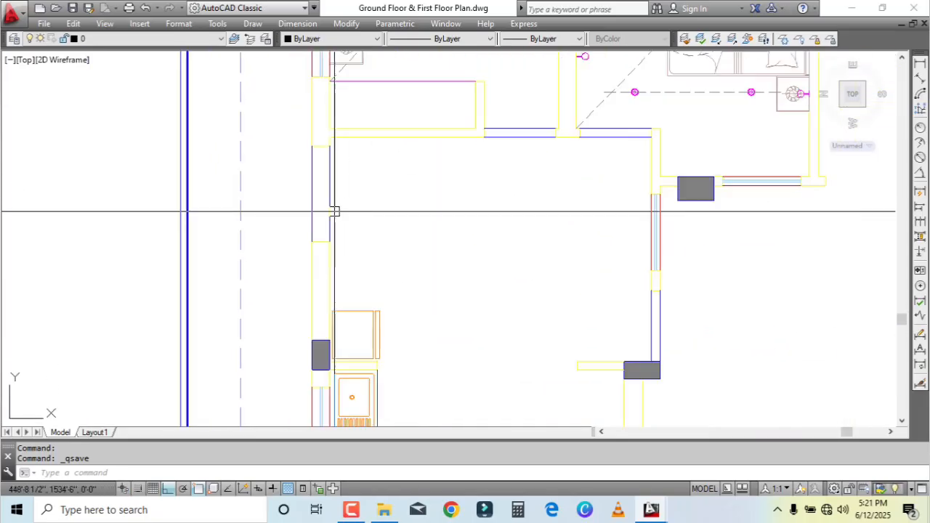
middle_click_drag(429, 236, 366, 213)
scroll(366, 213, "down", 2)
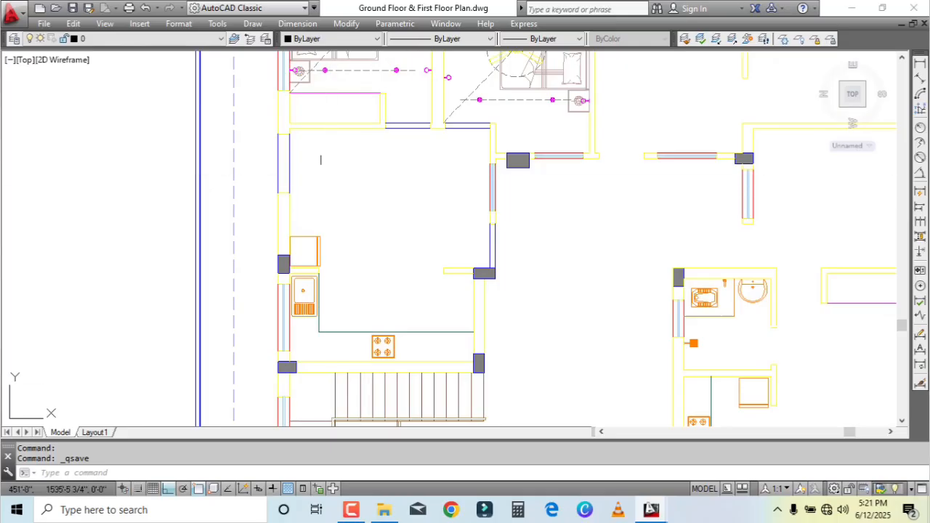
left_click(309, 151)
left_click(457, 246)
scroll(417, 274, "up", 2)
middle_click_drag(412, 274, 409, 324)
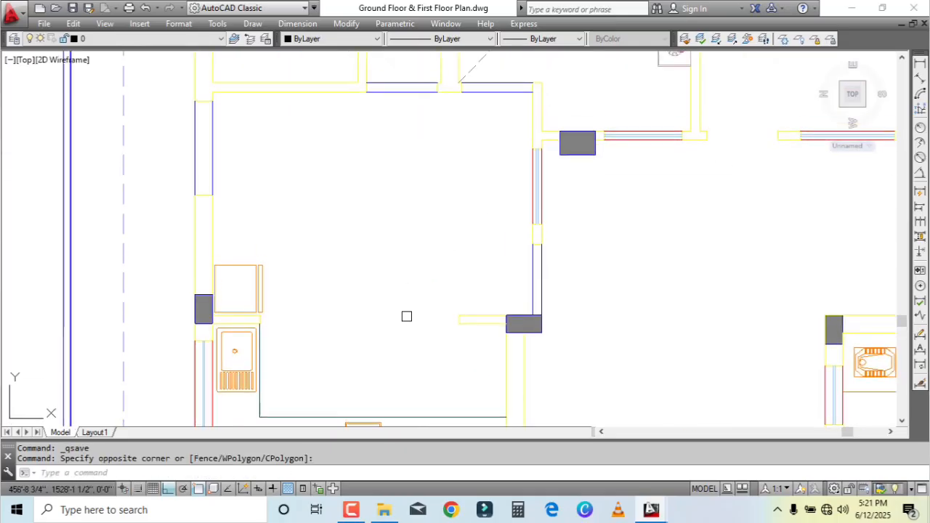
Step: Try a horizontal guide line across the room above the kitchen, from wall to wall, and erase it
type("l")
key("Return")
left_click(67, 221)
scroll(542, 226, "up", 5)
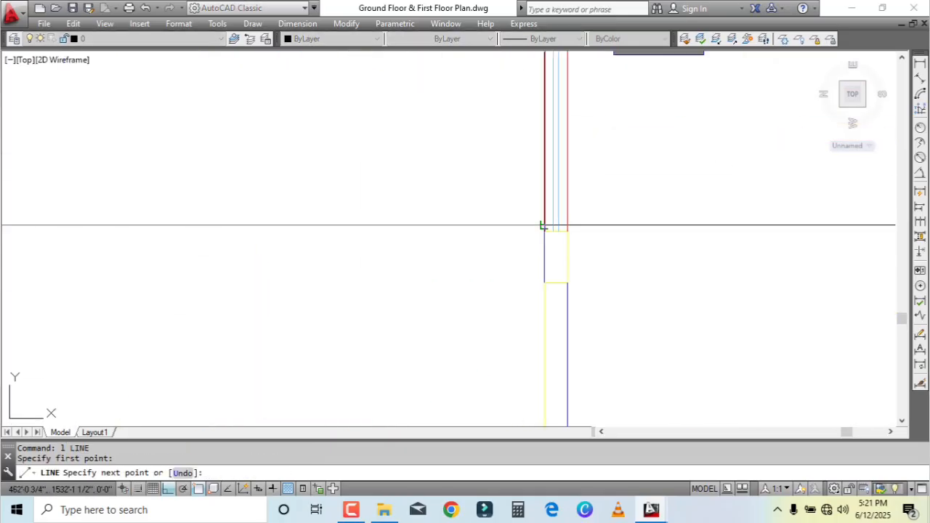
left_click(544, 224)
key("Return")
scroll(549, 271, "down", 4)
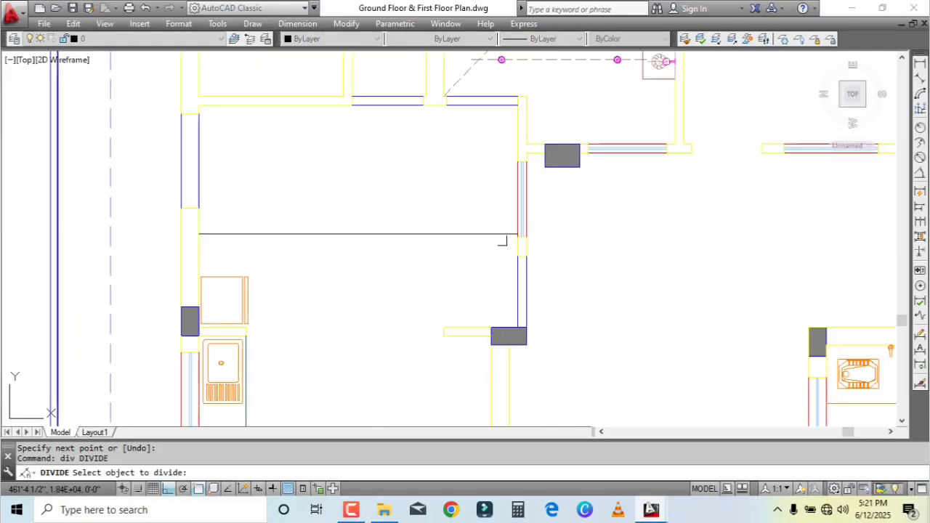
key("Escape")
left_click(490, 220)
left_click(448, 265)
key("Delete")
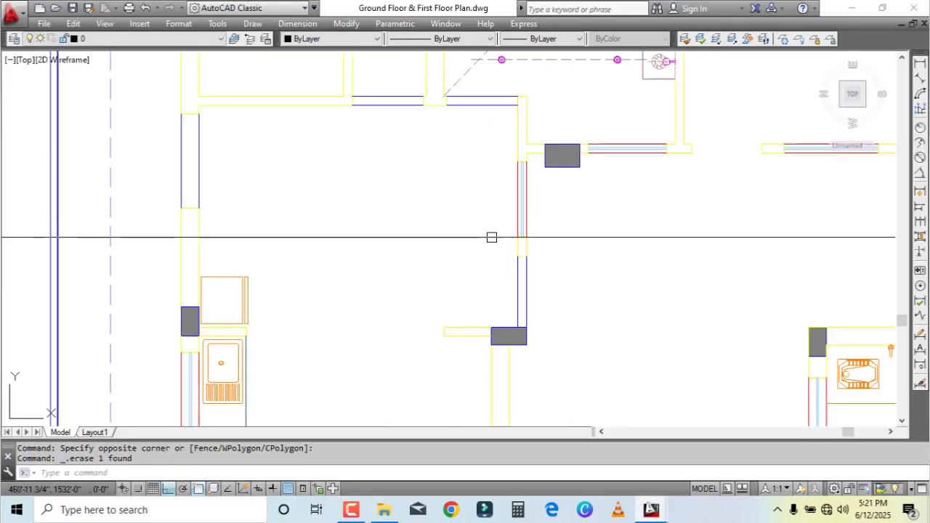
Step: Draw a diagonal line across the room above the kitchen, from the column corner by the refrigerator to the opposite upper corner
scroll(440, 210, "down", 3)
scroll(480, 308, "up", 3)
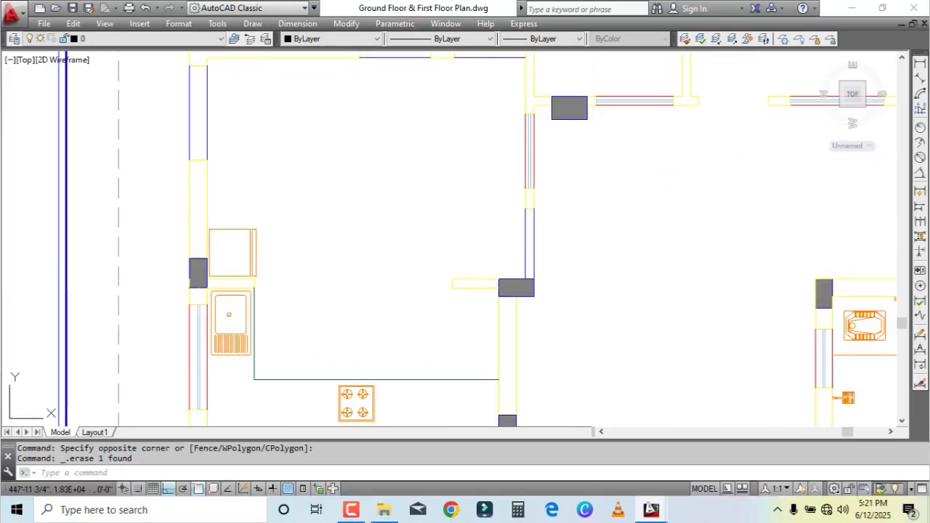
type("l")
key("Return")
scroll(214, 287, "up", 5)
left_click(269, 291)
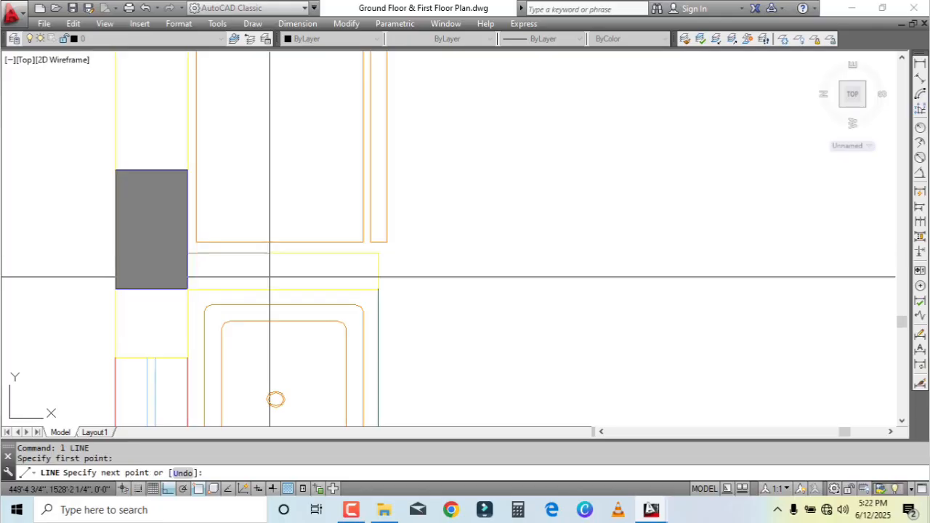
scroll(276, 289, "down", 5)
scroll(500, 276, "down", 5)
left_click(518, 181)
key("Escape")
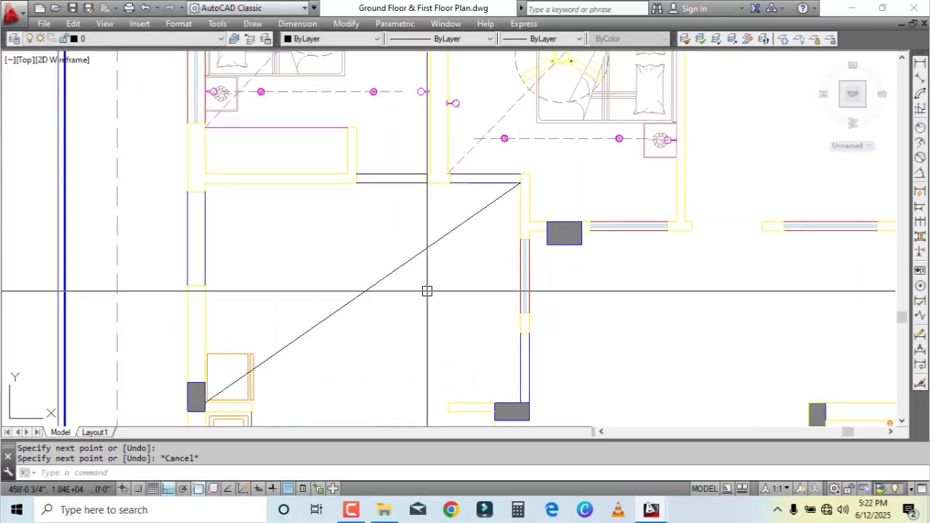
Step: Copy the first bedroom's ceiling fan to the empty area outside the plan boundary
scroll(479, 221, "up", 5)
scroll(478, 221, "down", 2)
middle_click_drag(468, 194, 462, 257)
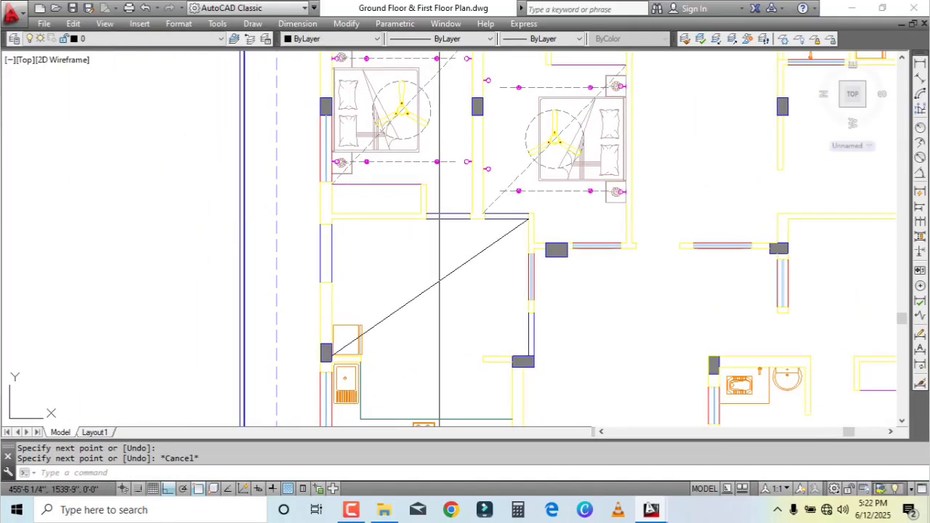
left_click(431, 125)
type("co")
key("space")
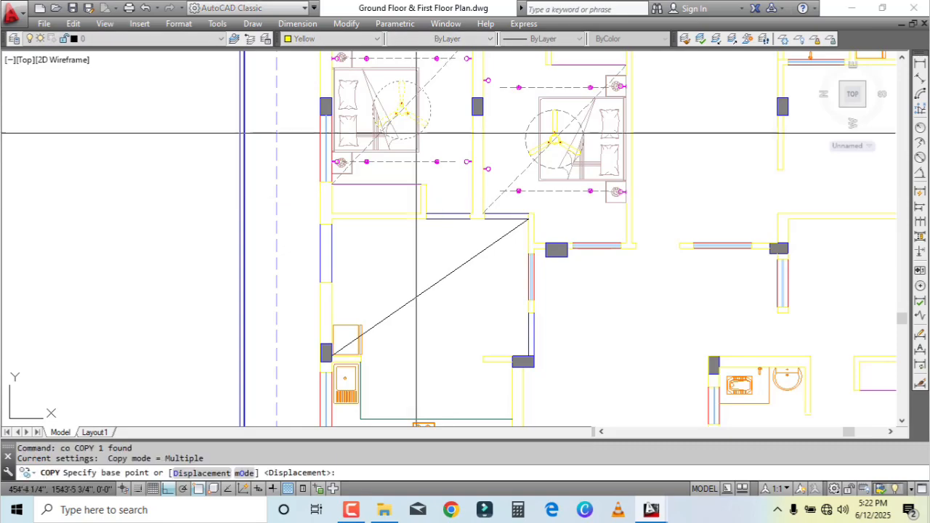
left_click(415, 120)
left_click(175, 177)
key("space")
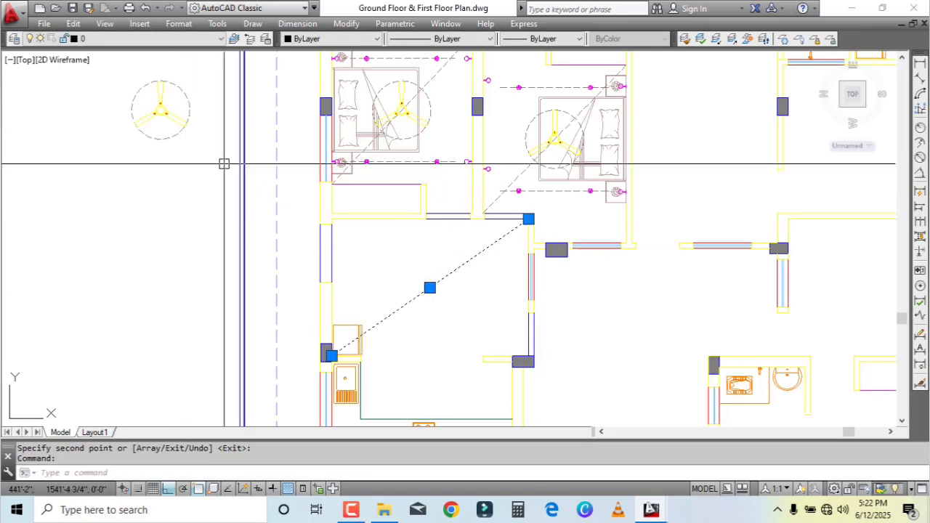
Step: Move the copied ceiling fan by its centre onto the midpoint of the room's diagonal line
left_click(160, 115)
left_click(128, 100)
left_click(160, 111)
scroll(429, 286, "up", 4)
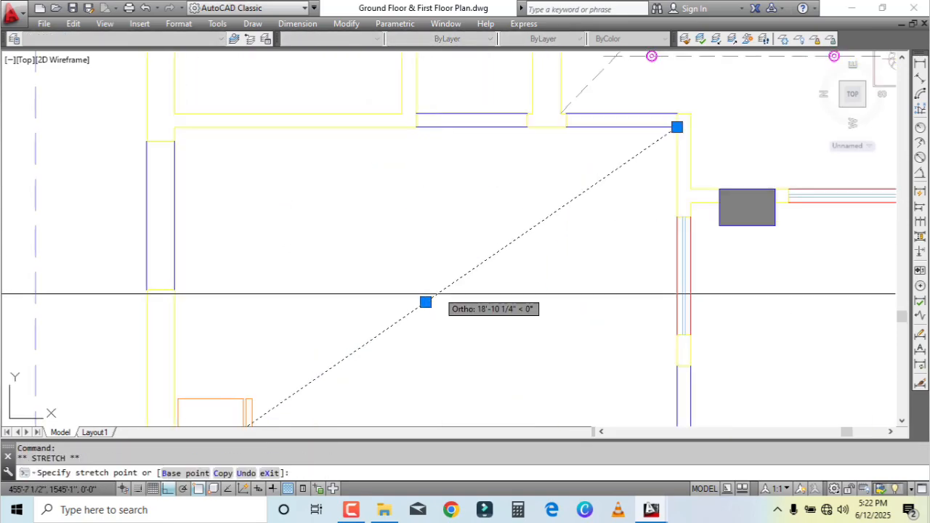
key("Escape")
scroll(476, 265, "down", 4)
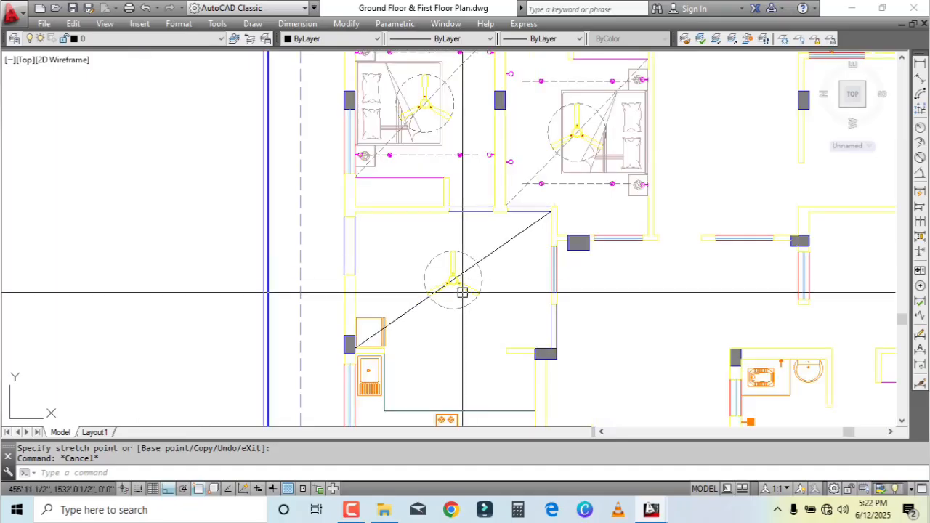
Step: Match the new diagonal line's properties to the dashed diagonal in the first bedroom
scroll(473, 280, "up", 3)
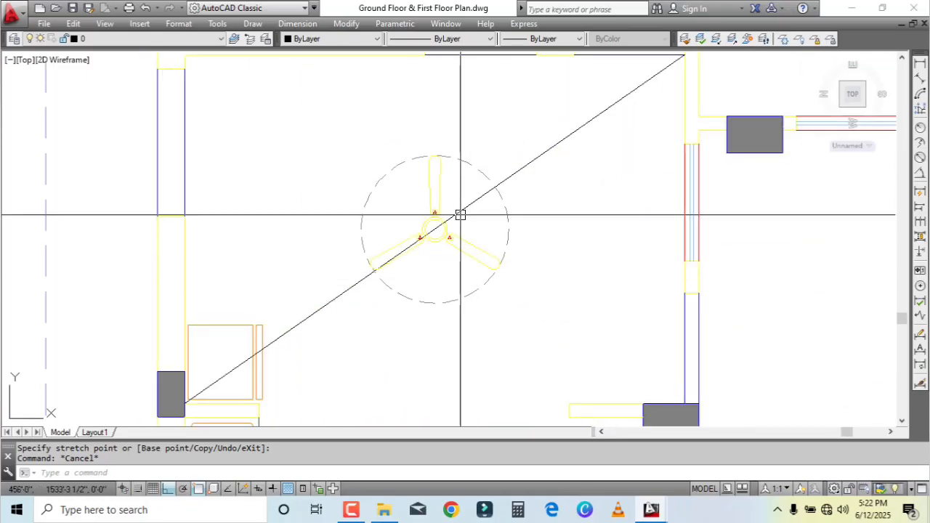
scroll(460, 215, "down", 5)
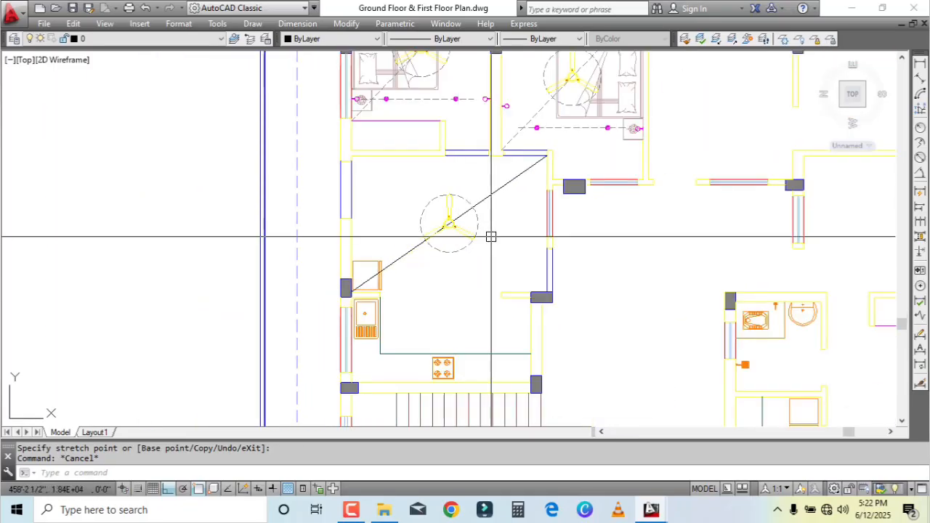
scroll(452, 211, "up", 4)
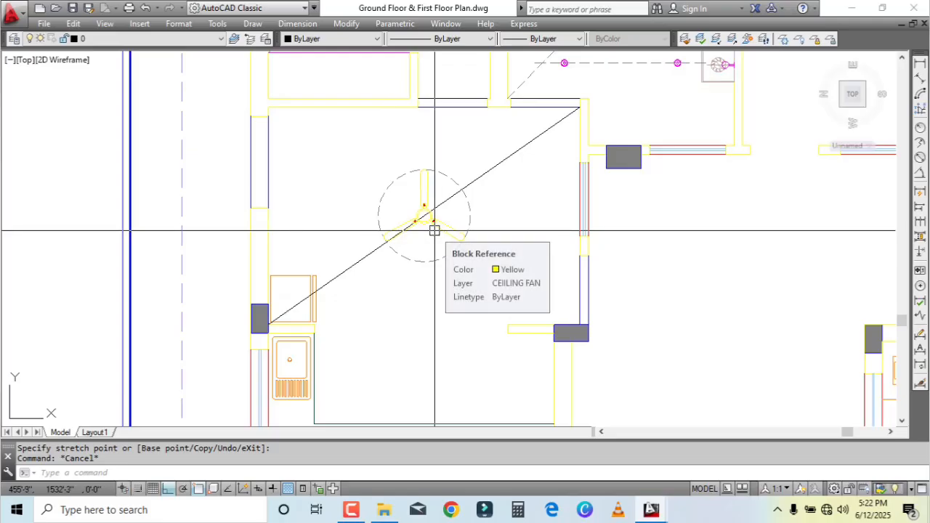
middle_click_drag(475, 259, 475, 233)
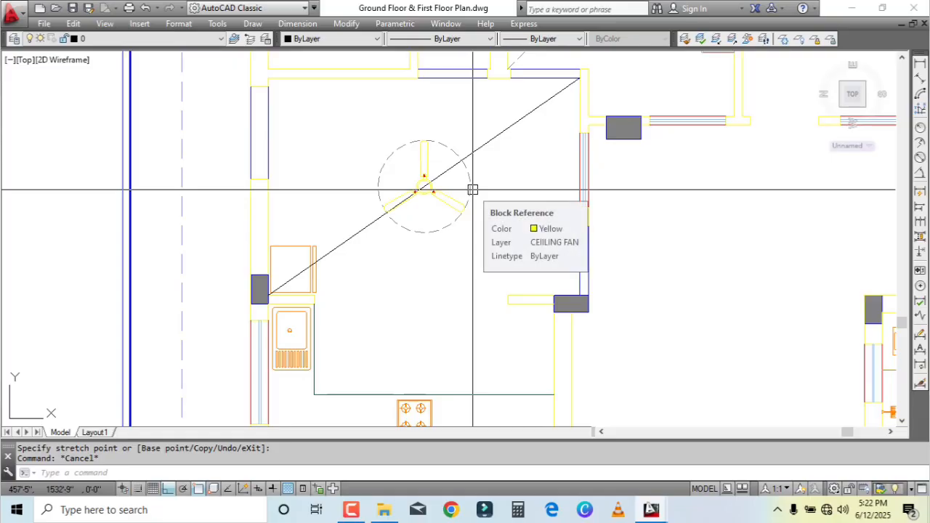
scroll(493, 276, "down", 4)
type("ma")
key("Return")
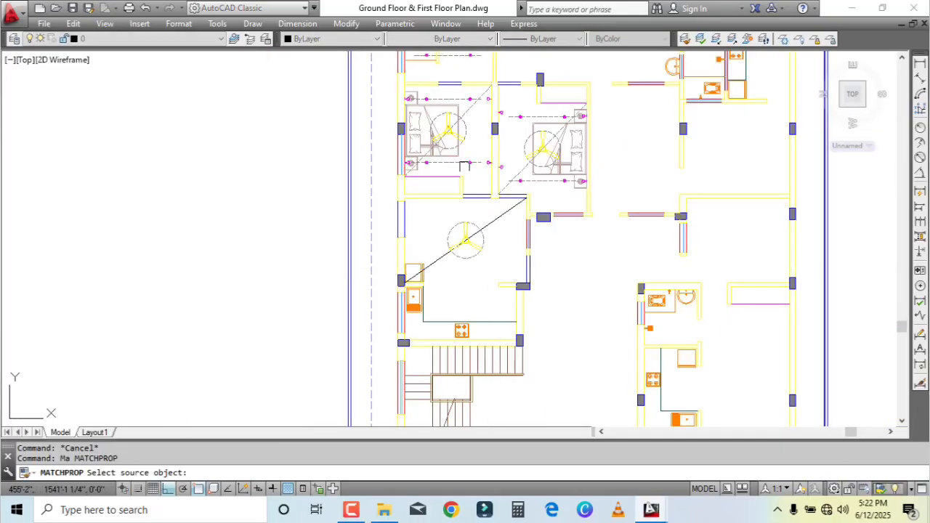
scroll(463, 165, "up", 2)
left_click(469, 80)
scroll(450, 219, "up", 2)
left_click(555, 268)
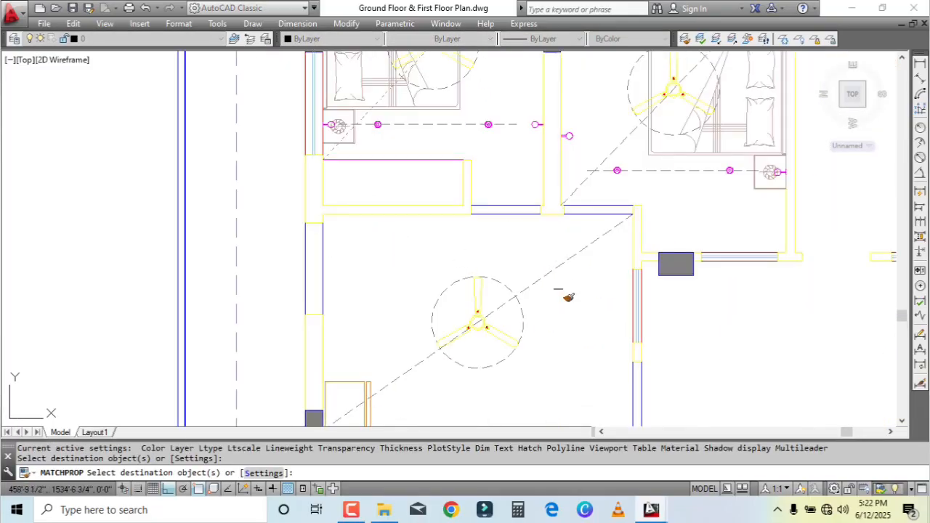
key("Escape")
middle_click_drag(569, 297, 568, 249)
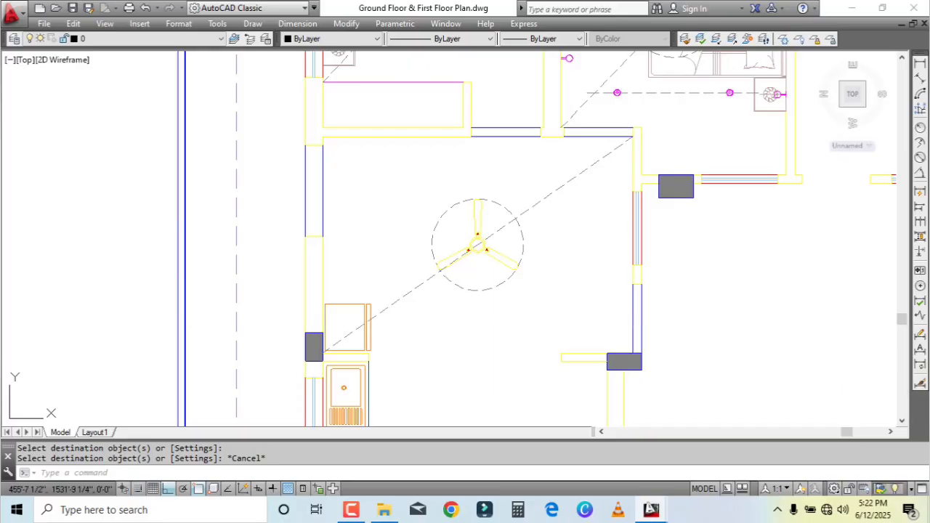
scroll(485, 271, "down", 2)
scroll(539, 354, "up", 2)
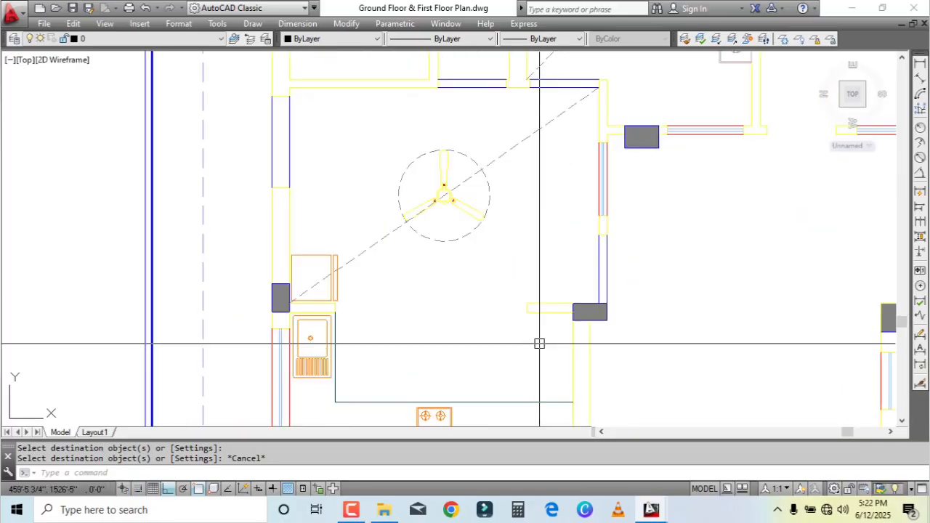
middle_click_drag(543, 323, 540, 340)
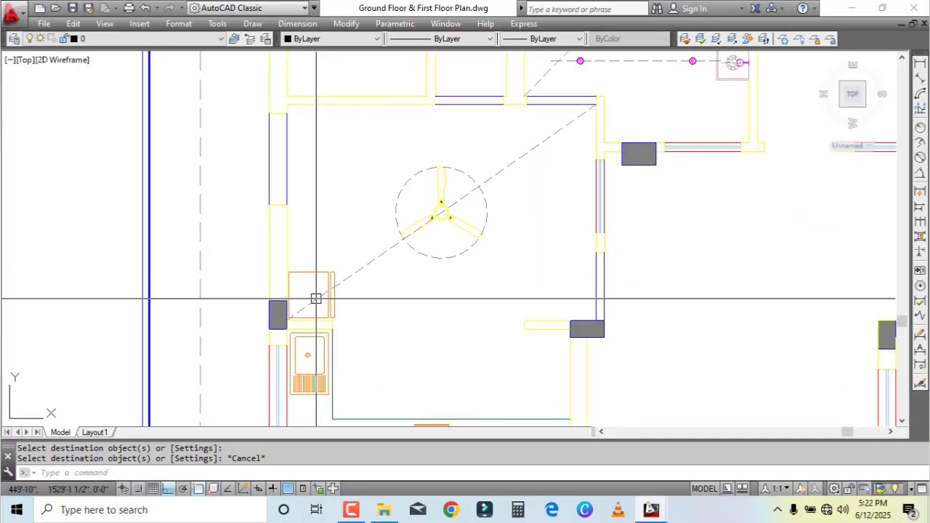
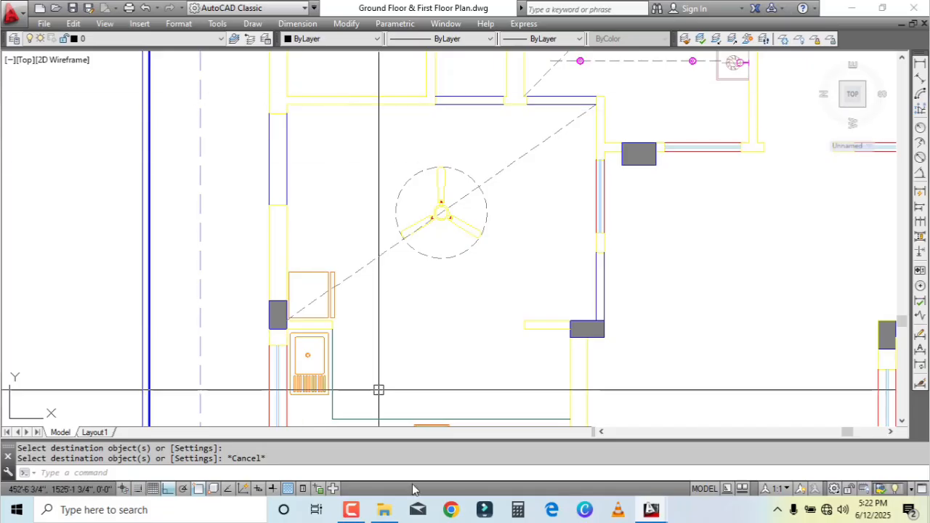
middle_click_drag(374, 389, 382, 356)
type("l")
key("Return")
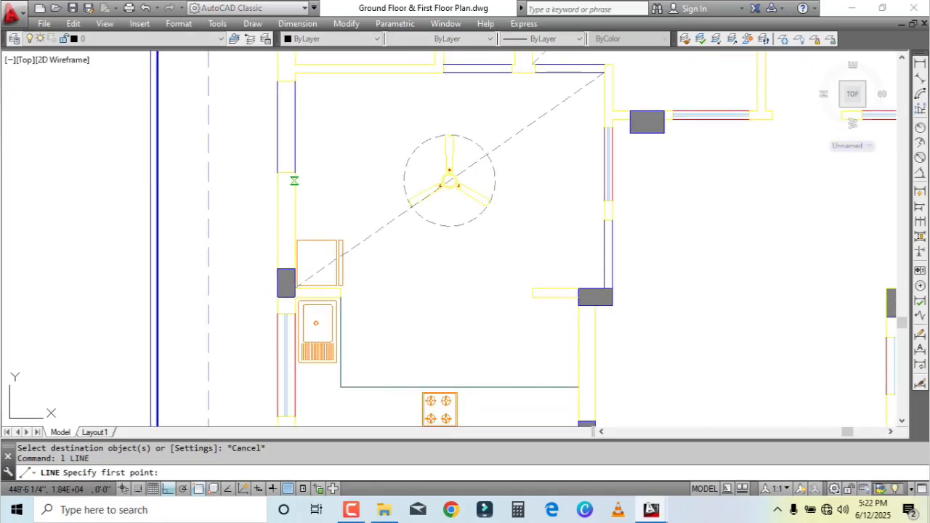
left_click(295, 173)
key("Return")
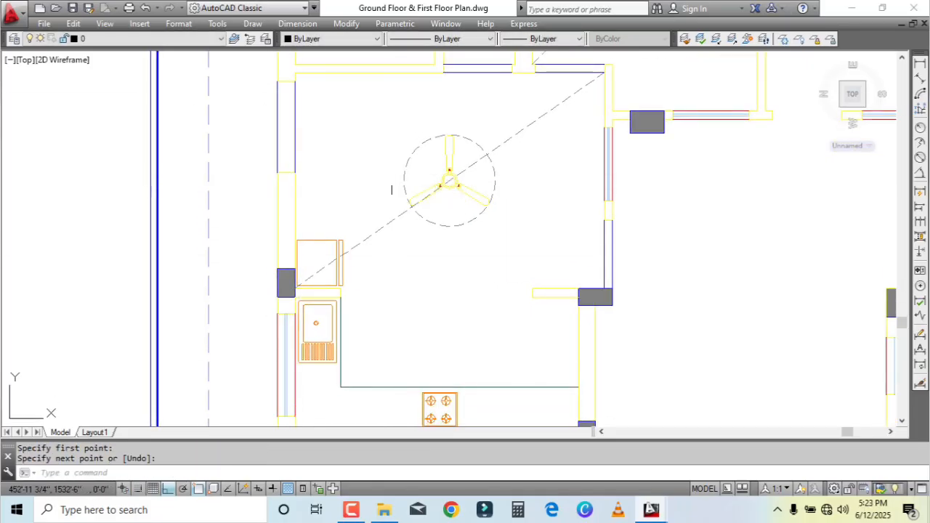
Step: Try a horizontal helper line from the fan circle's quadrant to the left wall, and erase it
key("Return")
left_click(404, 181)
left_click(295, 180)
key("Return")
key("Return")
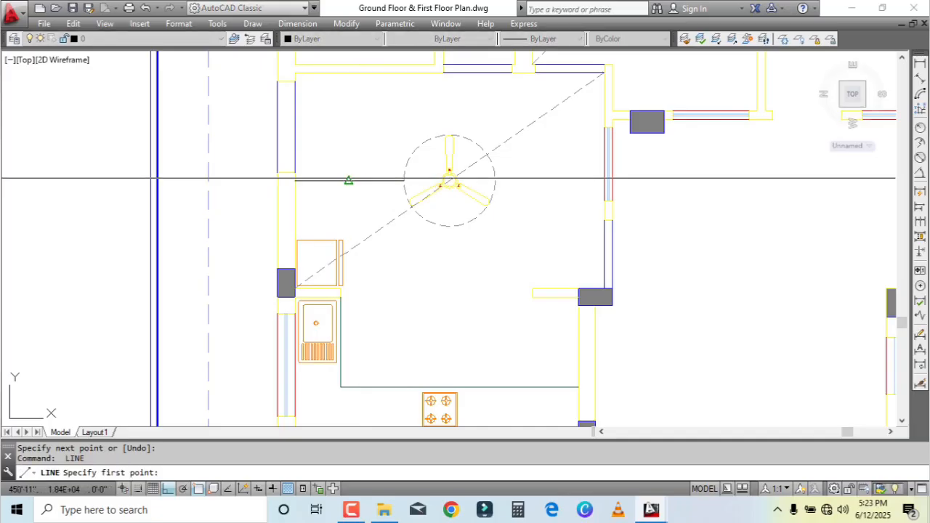
left_click(349, 180)
key("Escape")
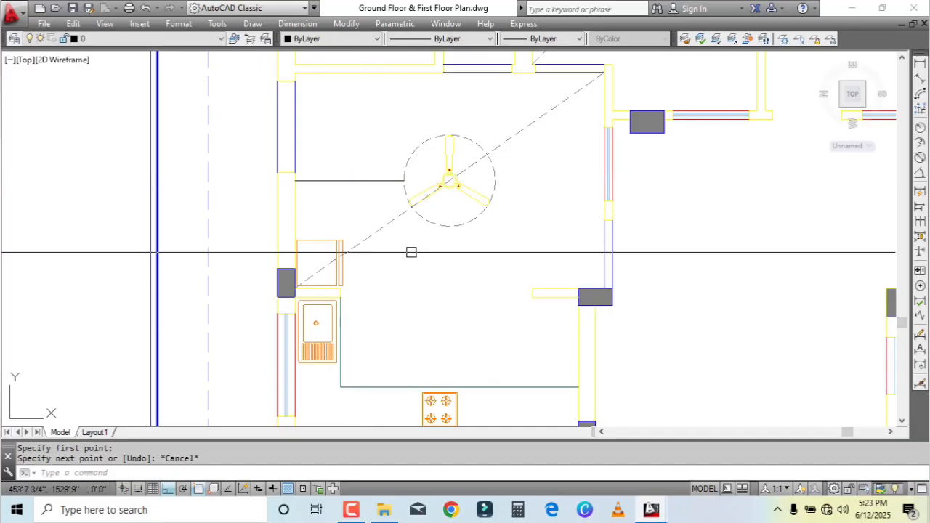
left_click(383, 188)
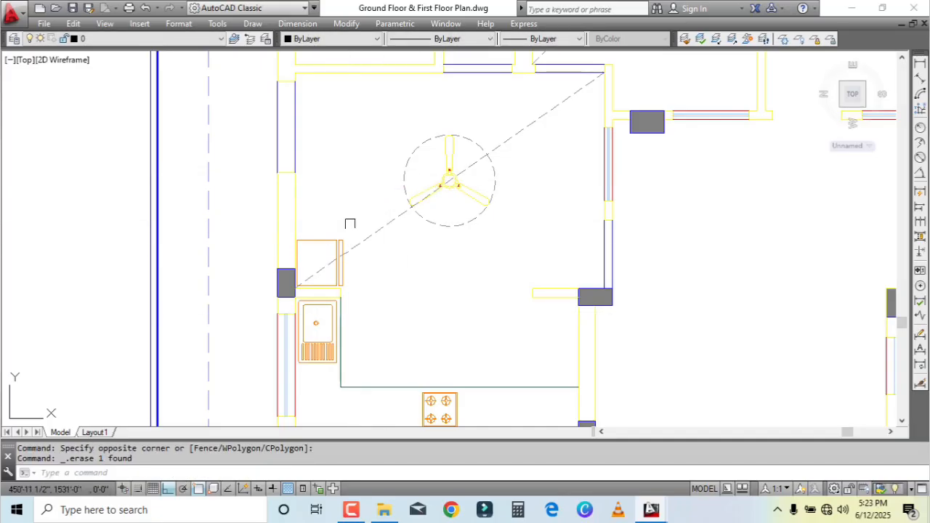
Step: Draw vertical construction lines through the left and right quadrants of the ceiling fan's dashed circle
mouse_move(408, 327)
middle_mouse_down()
mouse_move(388, 284)
mouse_move(434, 297)
middle_mouse_up()
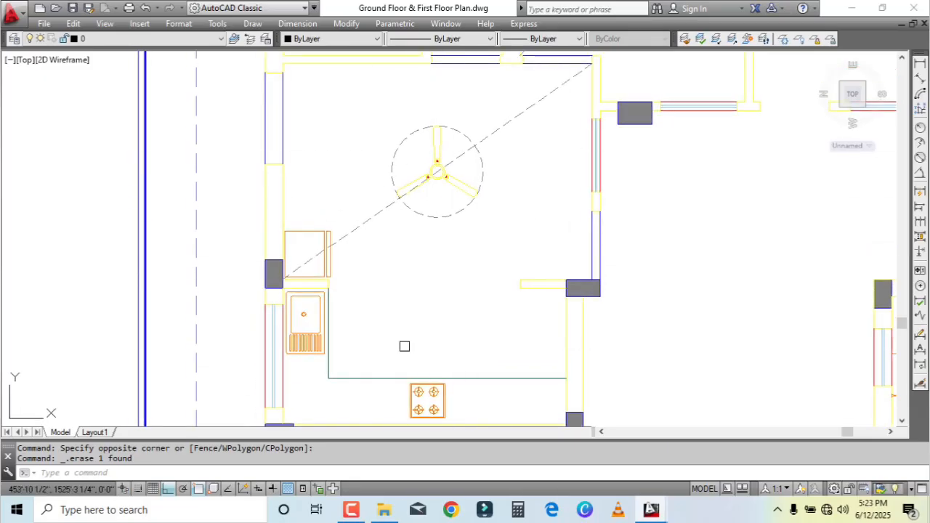
middle_click_drag(487, 311, 487, 314)
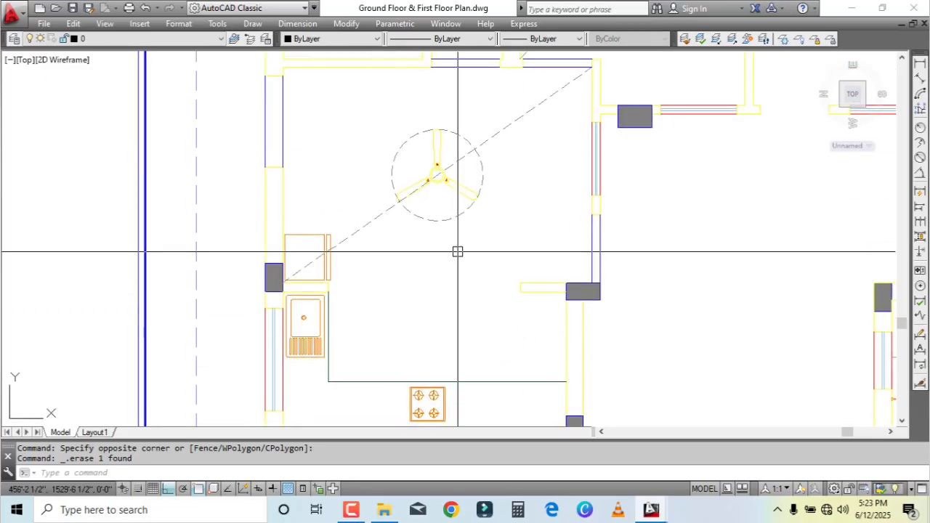
middle_click_drag(378, 235, 378, 253)
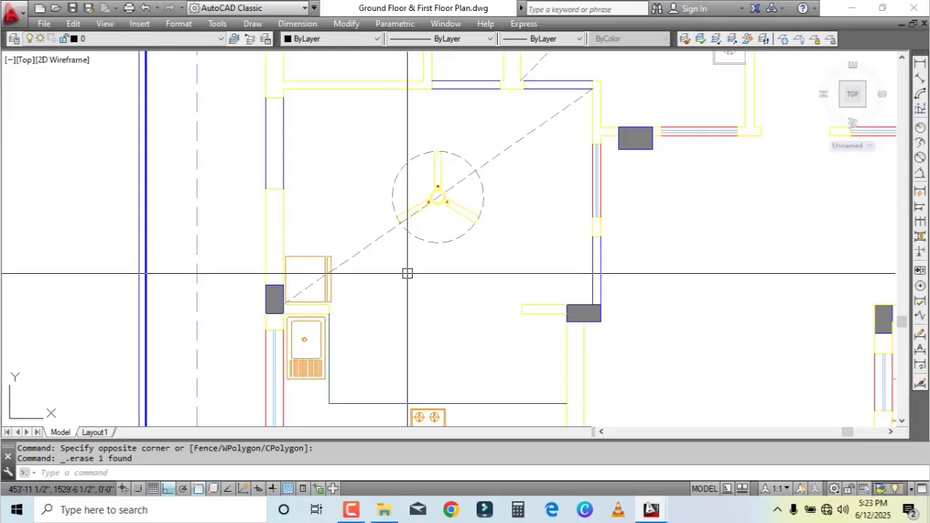
type("l")
key("Return")
type("v")
key("Return")
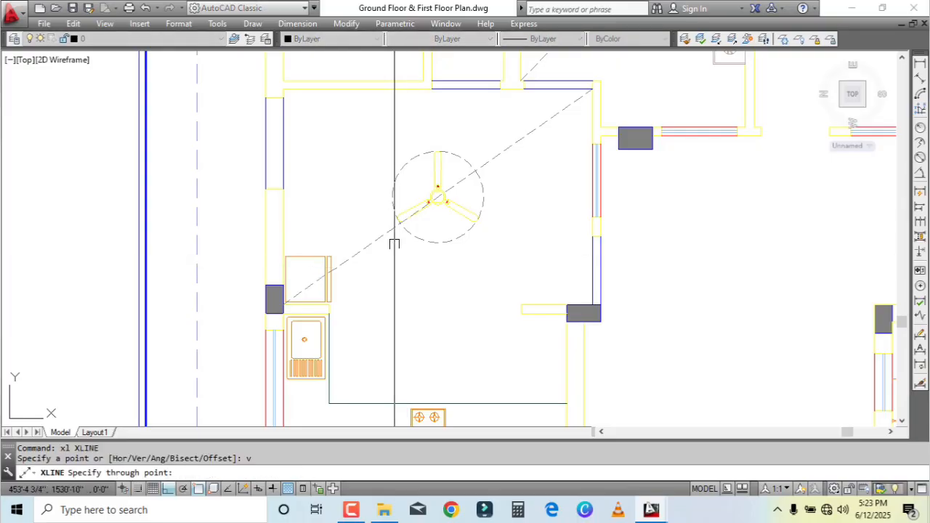
left_click(438, 197)
key("Return")
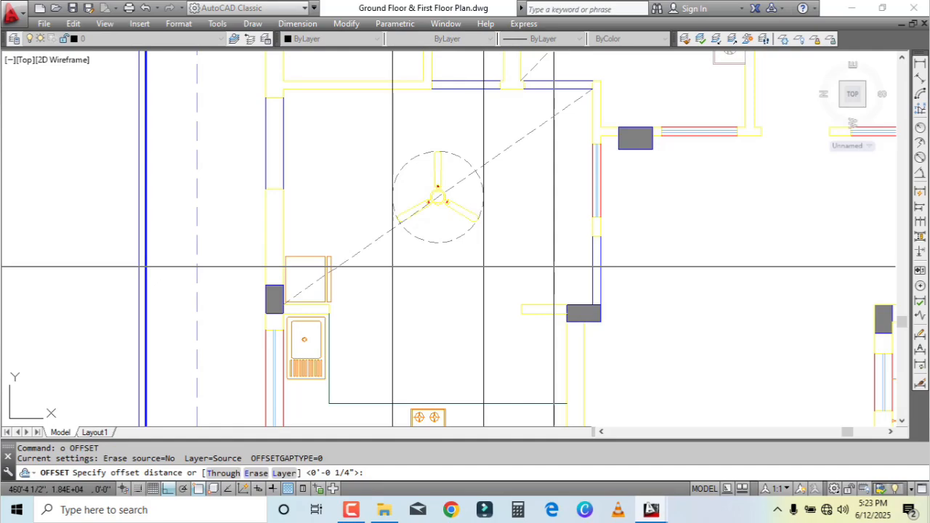
Step: Offset the construction line left of the fan 2' toward the left wall and erase the original
type("'")
key("Return")
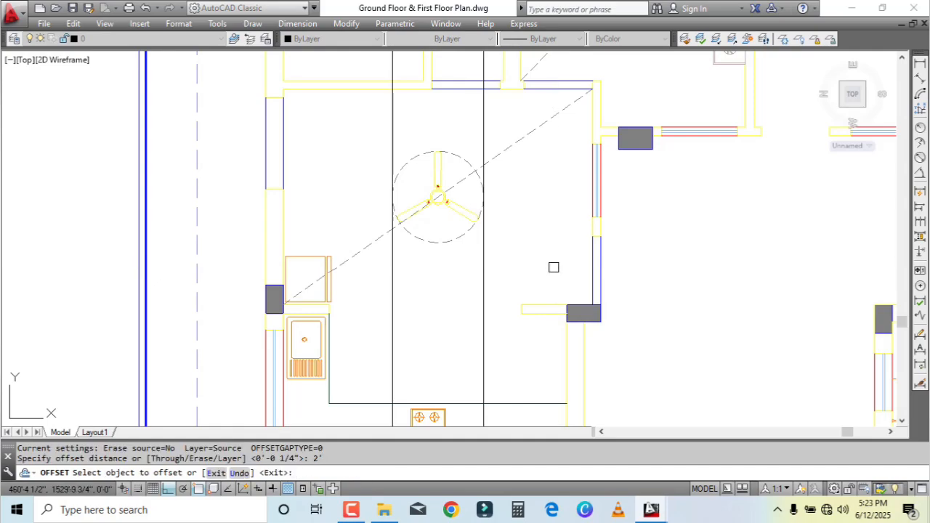
left_click(392, 297)
left_click(353, 302)
key("Escape")
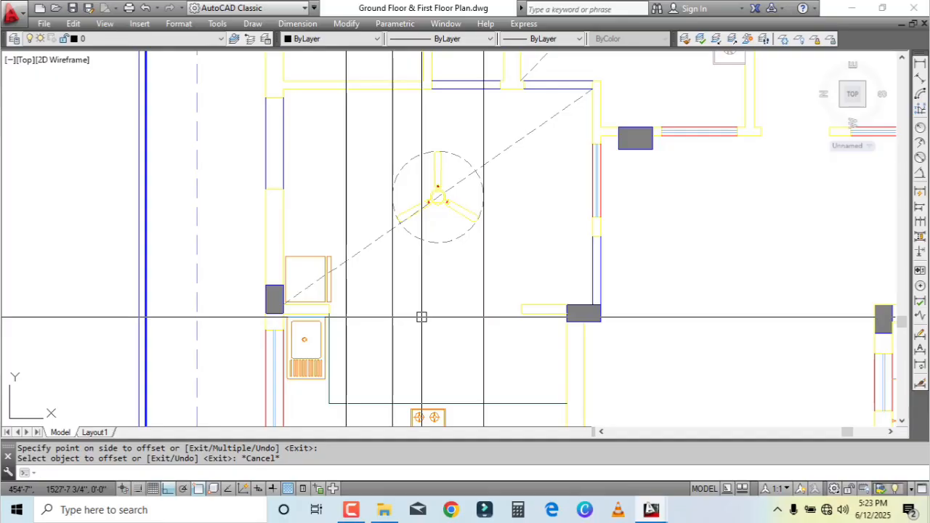
left_click(392, 326)
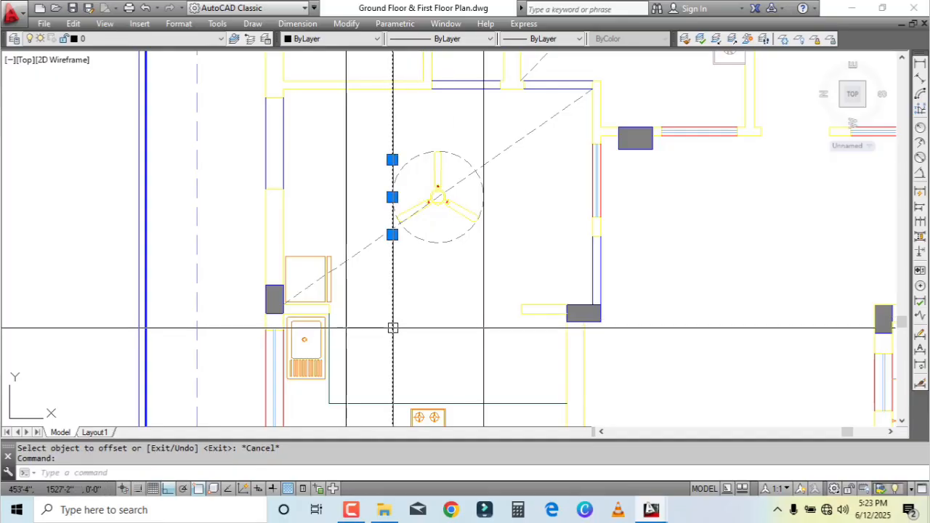
key("Delete")
Step: Measure the horizontal distance from the left wall's inner face to the offset construction line
type("d")
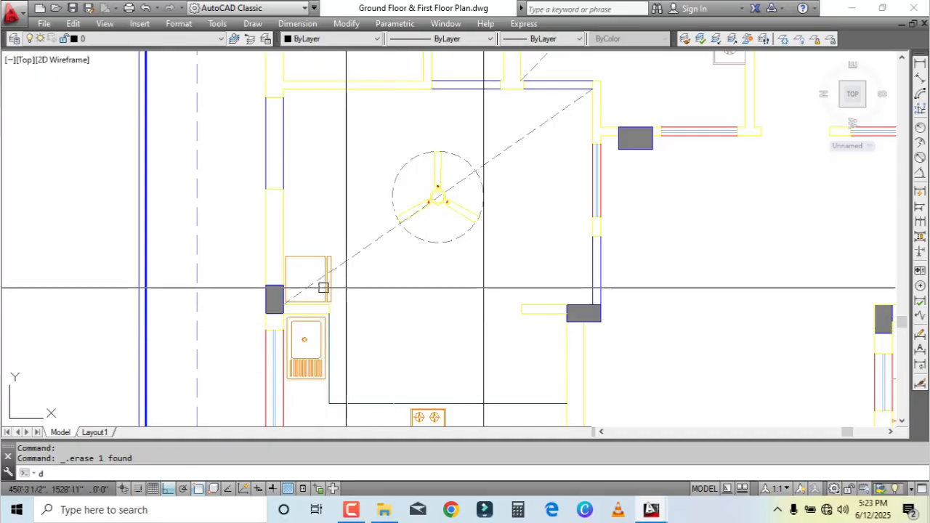
type("i")
key("Return")
left_click(284, 173)
left_click(345, 173)
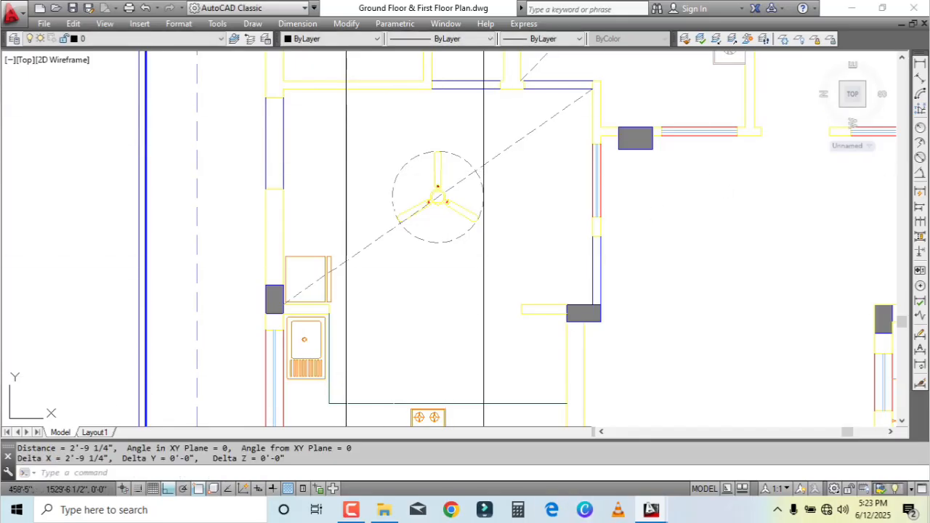
Step: Erase the vertical construction line right of the fan and try a 2' offset
left_click(501, 262)
left_click(474, 274)
key("Delete")
type("o")
key("Return")
type("2'")
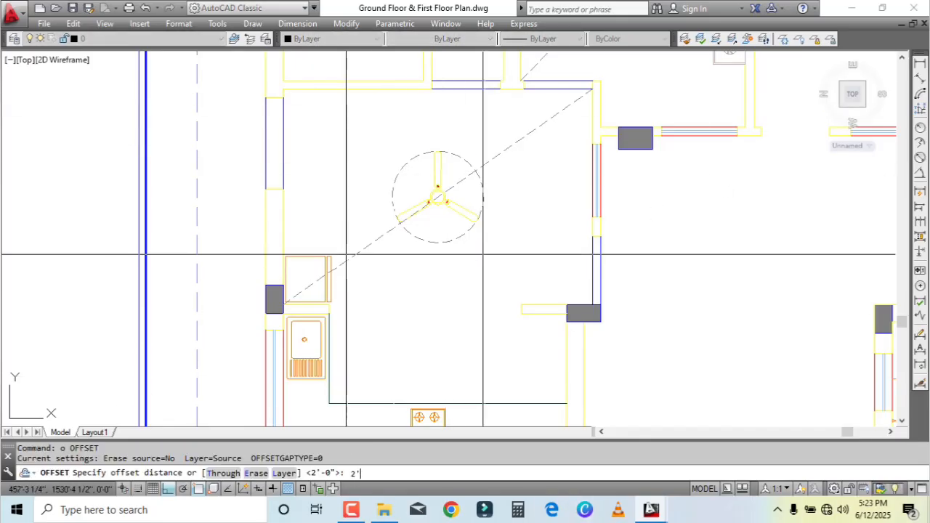
key("Return")
key("Escape")
Step: Redraw the vertical construction line through the right quadrant of the fan's dashed circle
type("x")
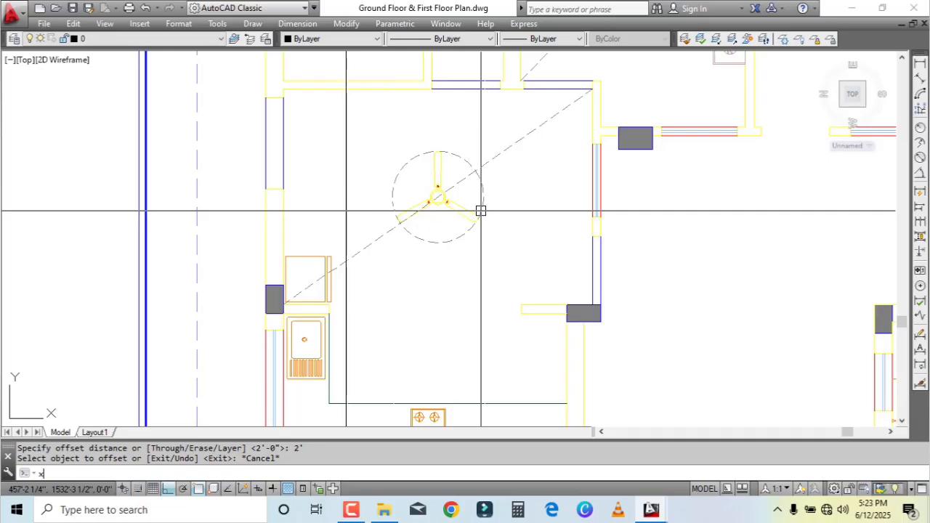
type("l")
key("Return")
type("v")
key("Return")
left_click(483, 197)
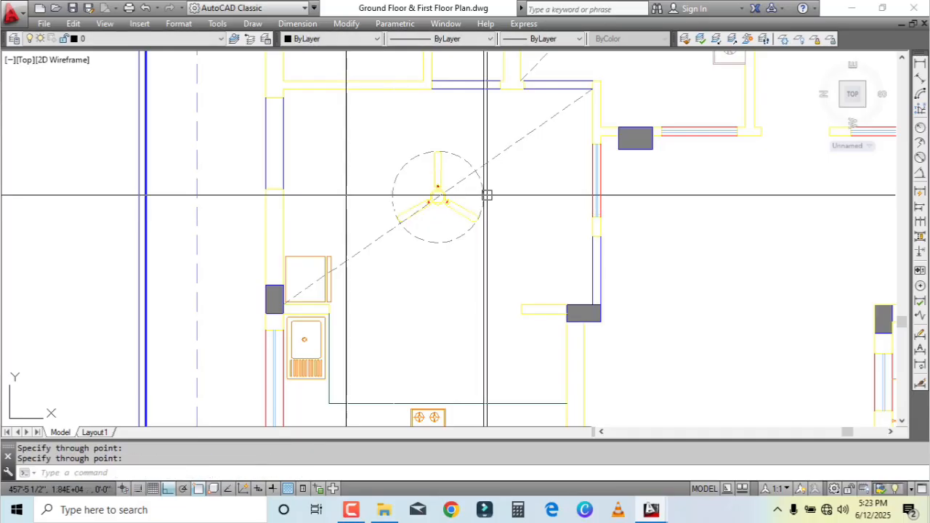
key("Return")
Step: Offset the construction line right of the fan 2' toward the right wall and erase the original
type("o")
key("Return")
type("2'")
key("Return")
left_click(482, 191)
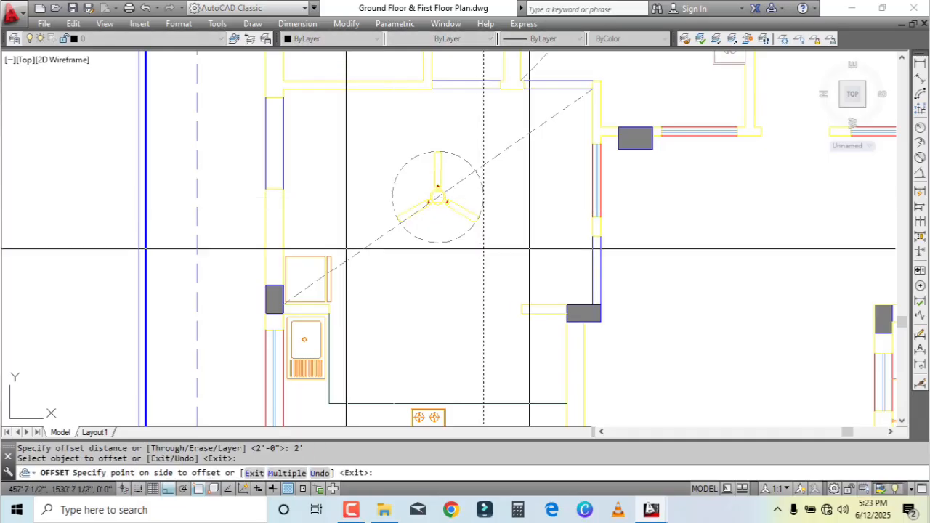
left_click(528, 249)
key("Escape")
left_click(503, 243)
left_click(467, 263)
key("Delete")
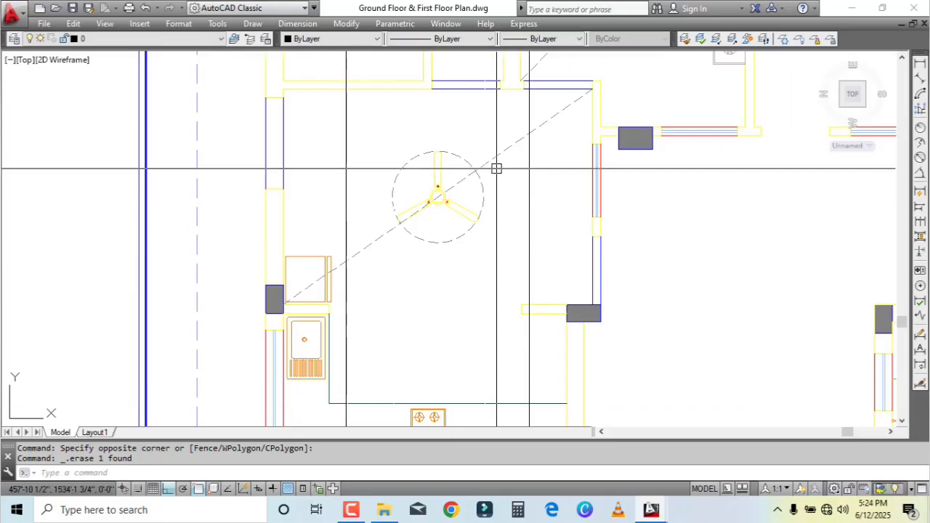
type("l")
key("Return")
type("h")
key("Return")
key("Escape")
type("o")
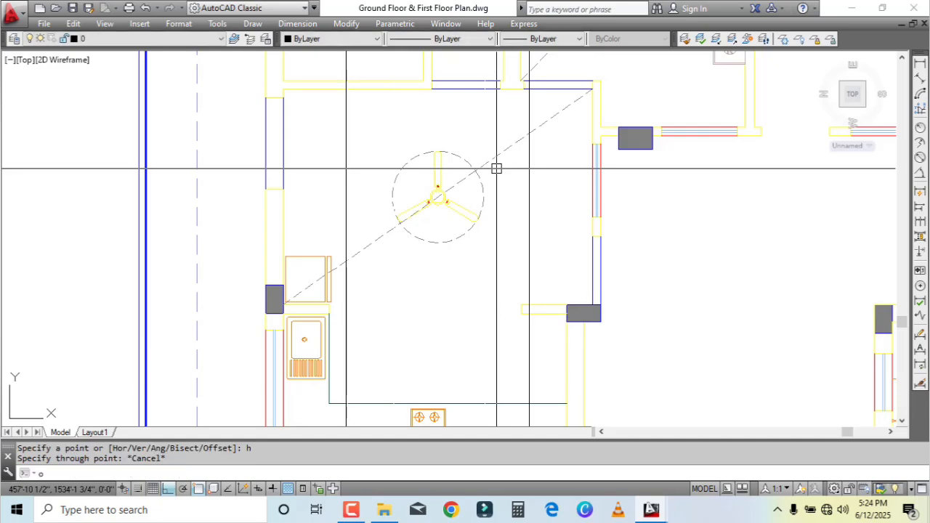
key("Return")
type("2")
key("Return")
key("Escape")
Step: Offset the inner edge line of the opening in the upper wall 2' down into the room
type("o")
key("Return")
type("2")
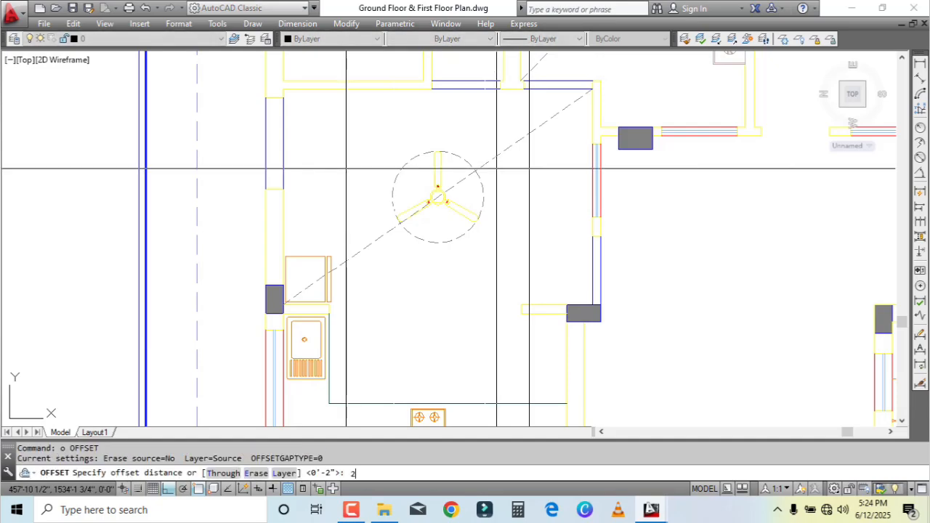
type("'")
key("Return")
left_click(480, 91)
left_click(475, 132)
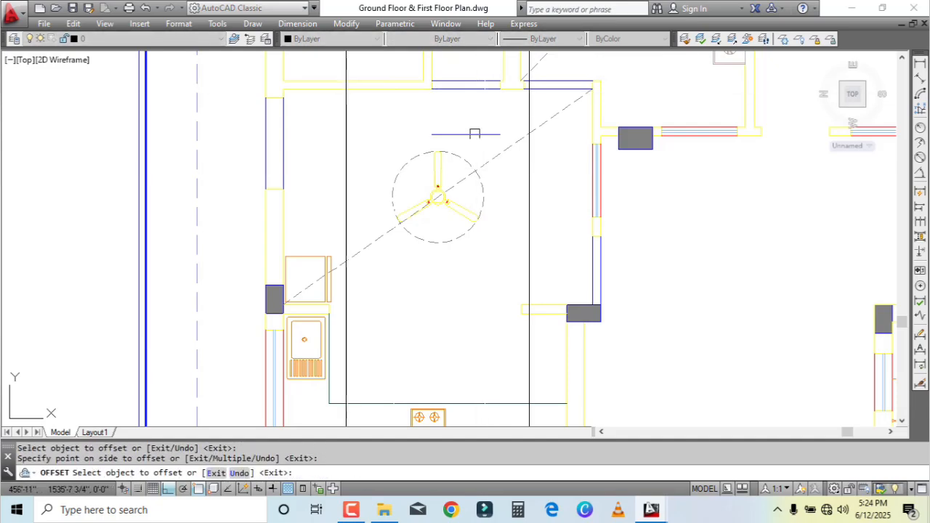
key("Escape")
Step: Move the offset line above the fan 1' back toward the upper wall
left_click(475, 136)
scroll(470, 139, "up", 4)
middle_click_drag(461, 158, 471, 179)
type("m")
key("Return")
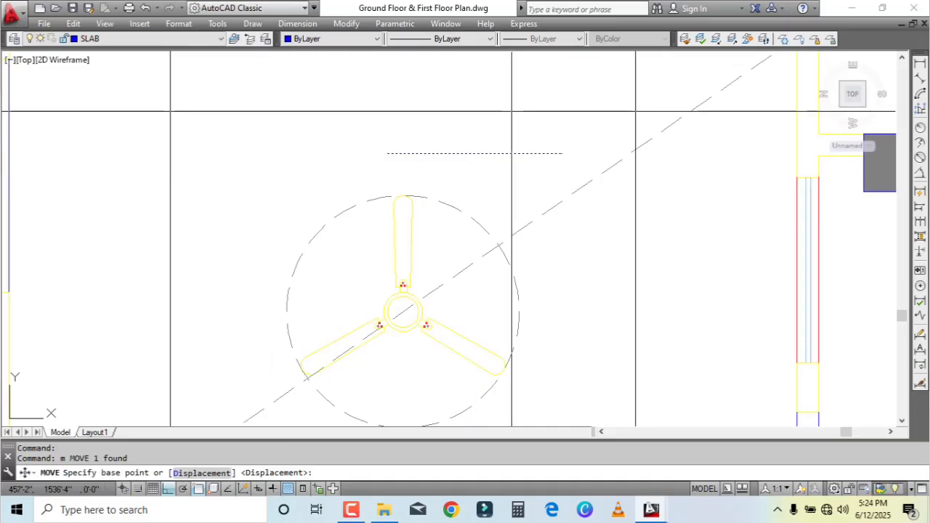
left_click(458, 116)
key("Return")
scroll(512, 204, "down", 3)
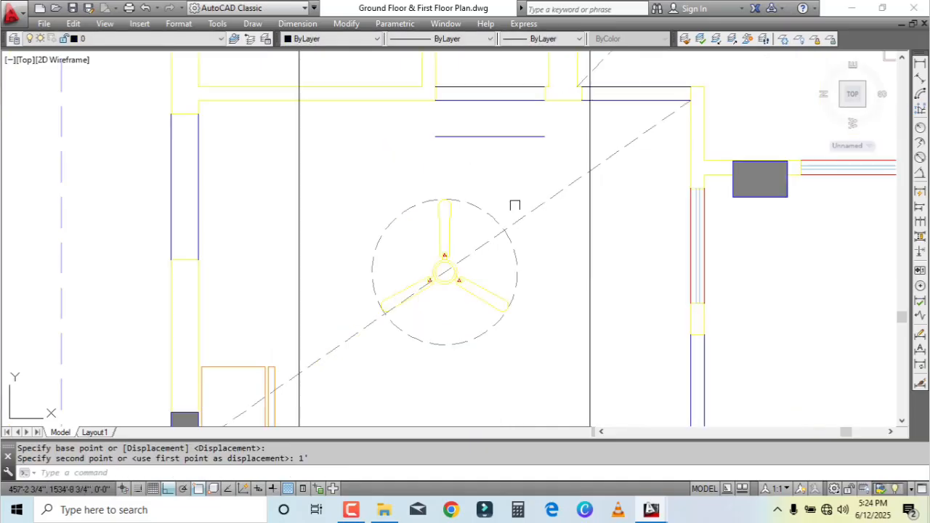
Step: Stretch both ends of the horizontal line above the fan past the two vertical construction lines
middle_click_drag(515, 203, 520, 218)
left_click(501, 159)
left_click(494, 150)
left_click(440, 151)
left_click(266, 174)
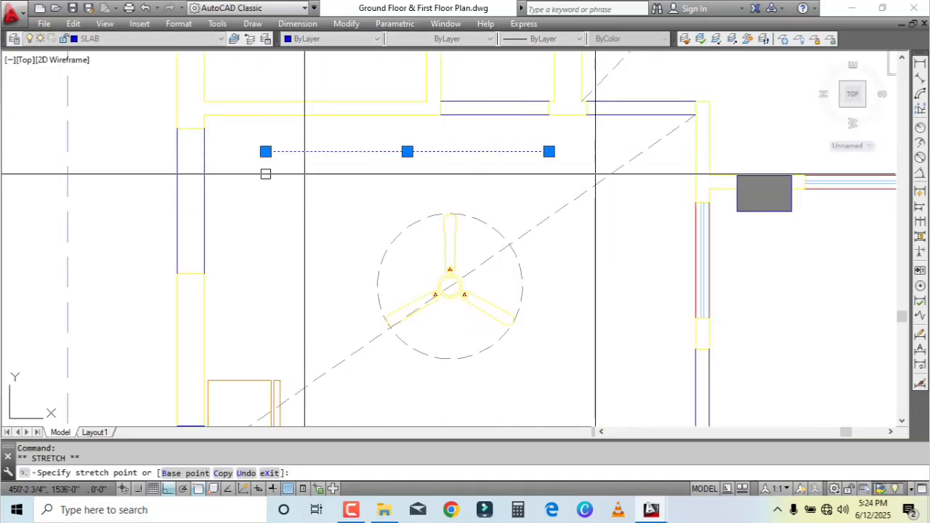
left_click(548, 152)
left_click(623, 151)
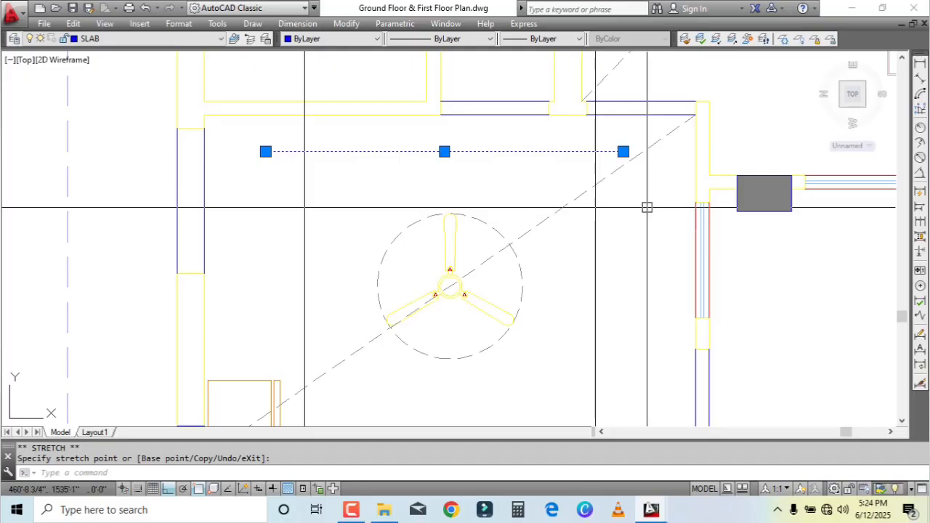
Step: Move the stretched horizontal line 6" down, away from the upper wall
type("m")
key("Return")
left_click(647, 200)
type("6")
key("Return")
scroll(633, 206, "down", 2)
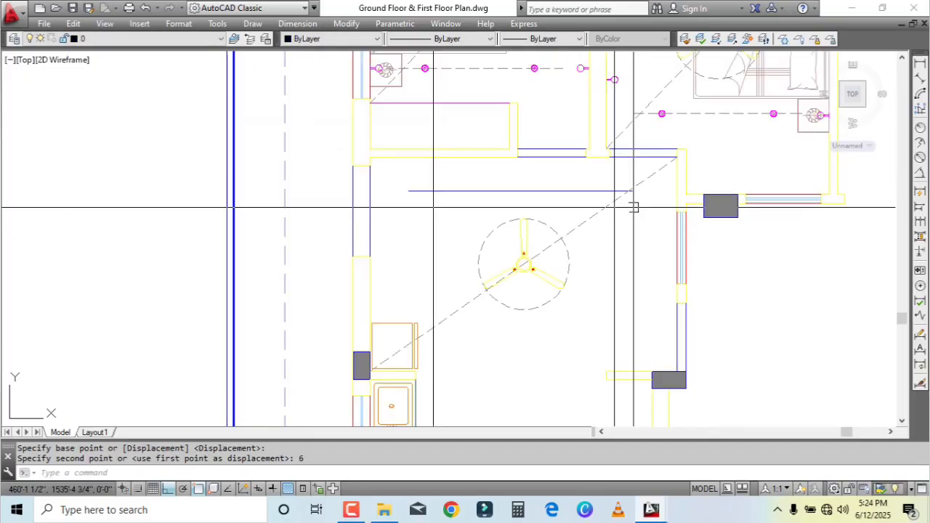
Step: Copy a round light fixture by its centre from the upper-left bedroom's dashed line into the room above the kitchen
mouse_move(633, 205)
middle_mouse_down()
mouse_move(515, 150)
mouse_move(512, 219)
middle_mouse_up()
scroll(478, 162, "down", 2)
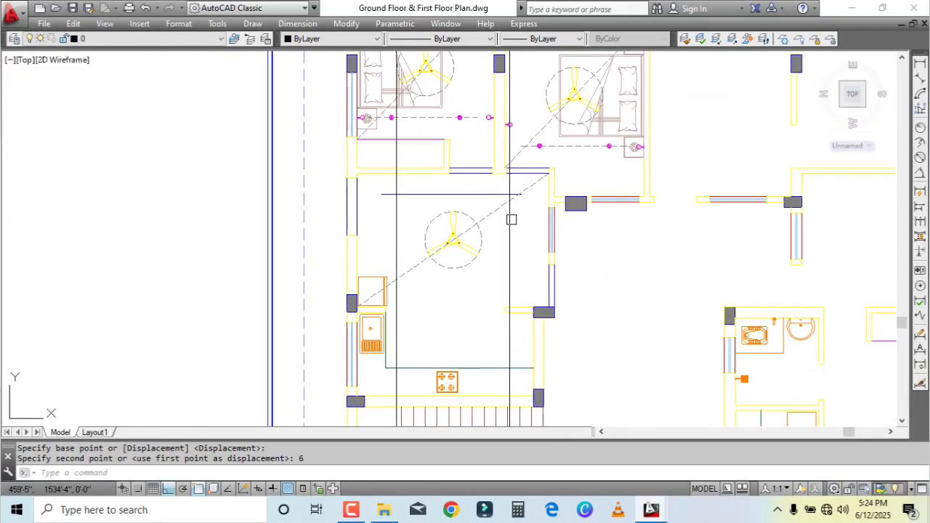
scroll(444, 116, "up", 7)
left_click(502, 147)
left_click(594, 269)
type("co")
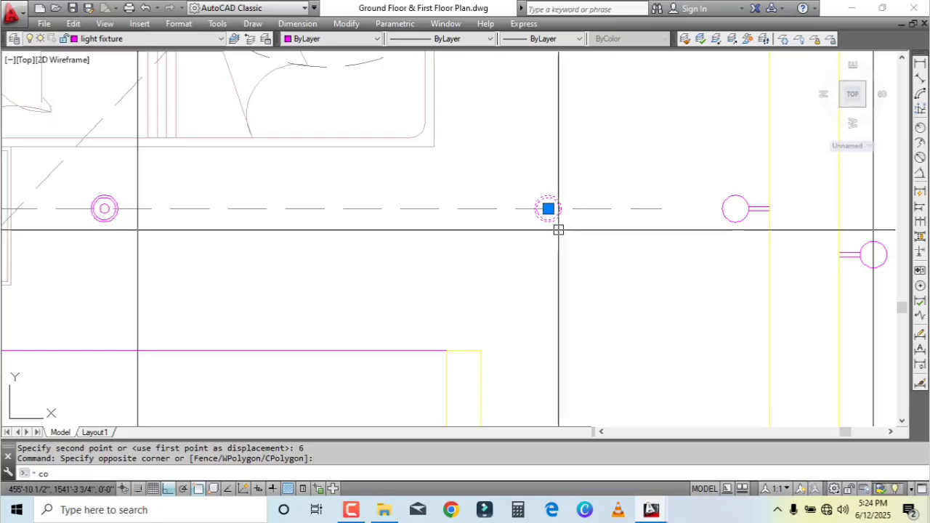
key("Return")
left_click(548, 209)
scroll(470, 81, "up", 4)
left_click(498, 243)
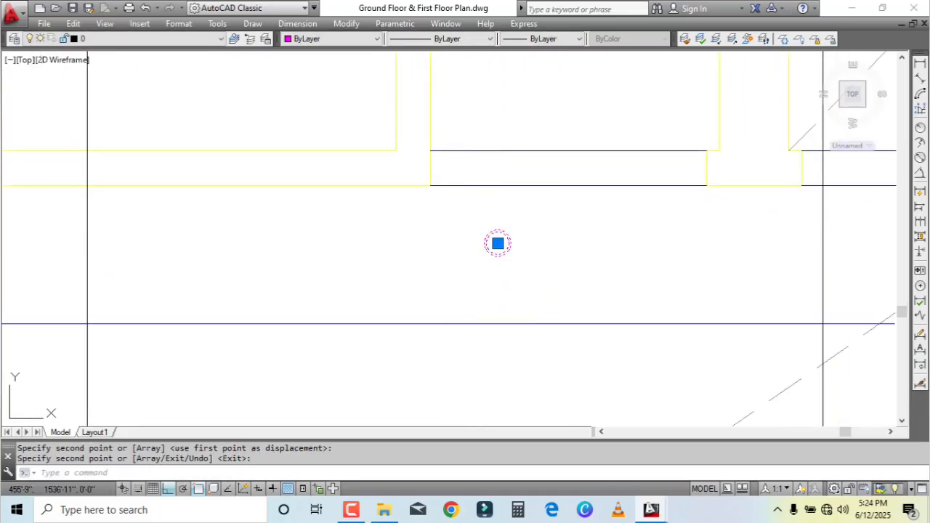
Step: Move the copied light fixture onto the intersection of the left construction line and the horizontal line
left_click(498, 243)
middle_click_drag(456, 244, 699, 126)
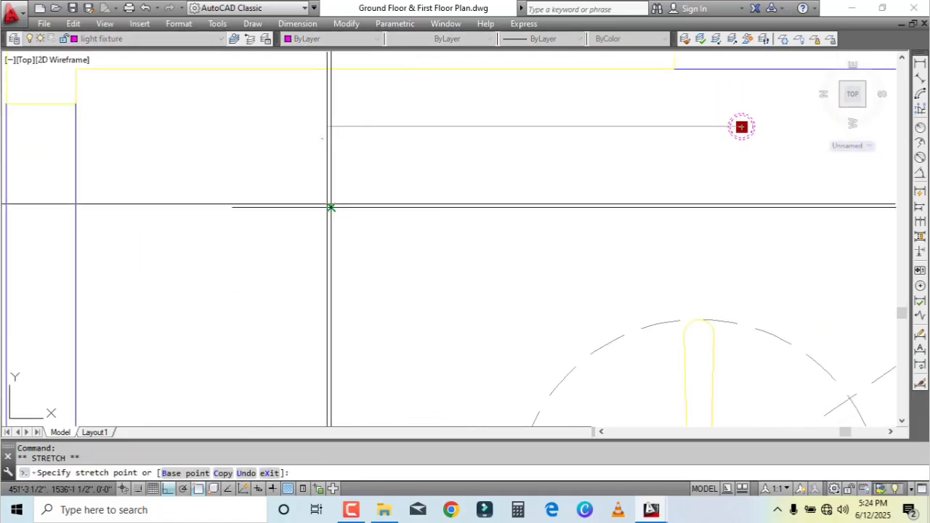
left_click(330, 207)
Step: Copy the light fixture from the left vertical construction line across to where the right construction line meets the horizontal line
type("co")
key("Return")
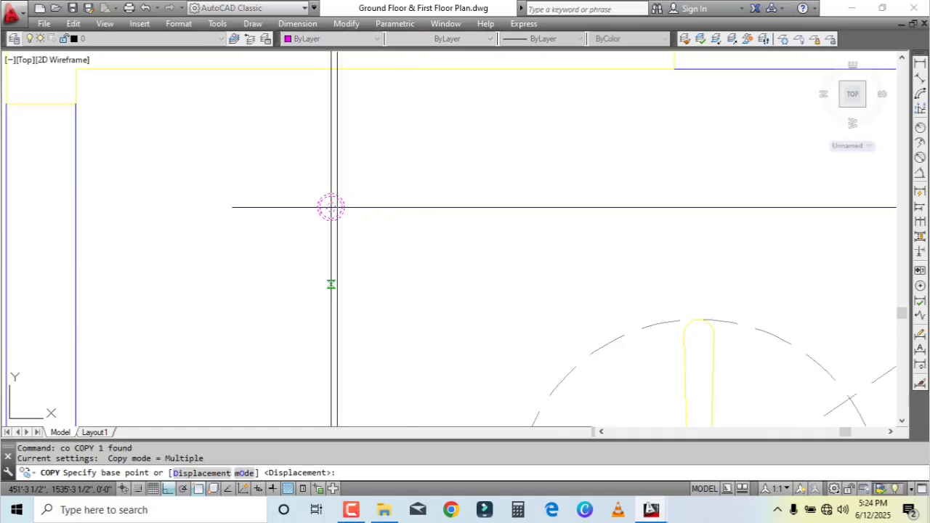
left_click(332, 284)
scroll(345, 282, "down", 4)
left_click(626, 285)
key("Escape")
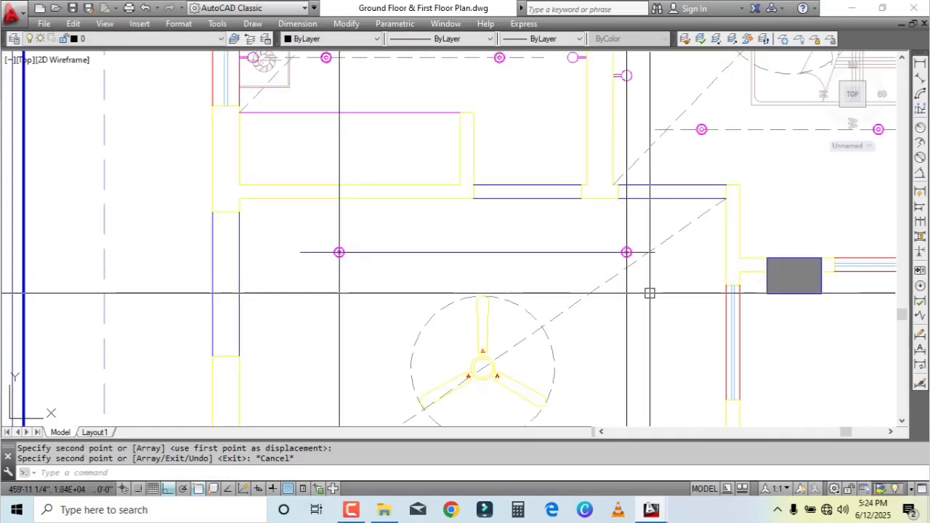
Step: Measure the horizontal distance between the two vertical construction lines beside the fan
type("di")
key("Return")
left_click(338, 218)
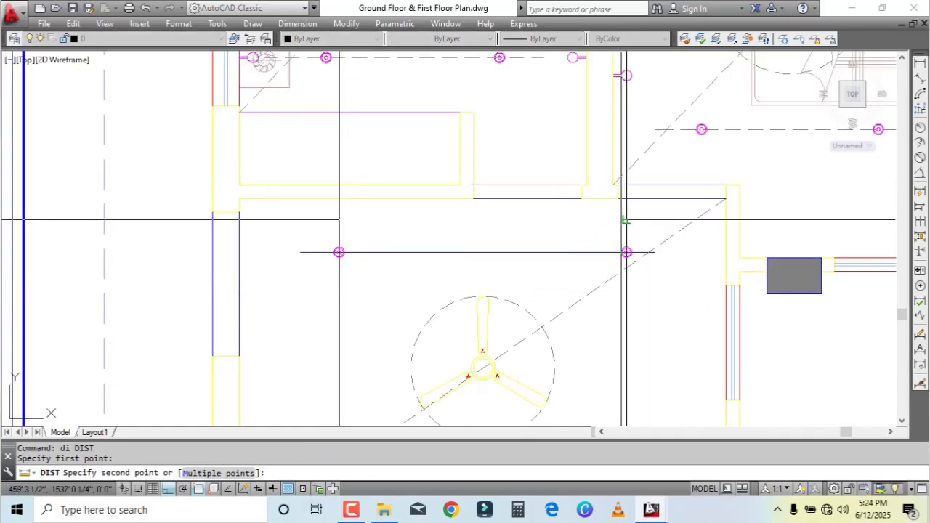
left_click(626, 218)
middle_click_drag(500, 271, 475, 170)
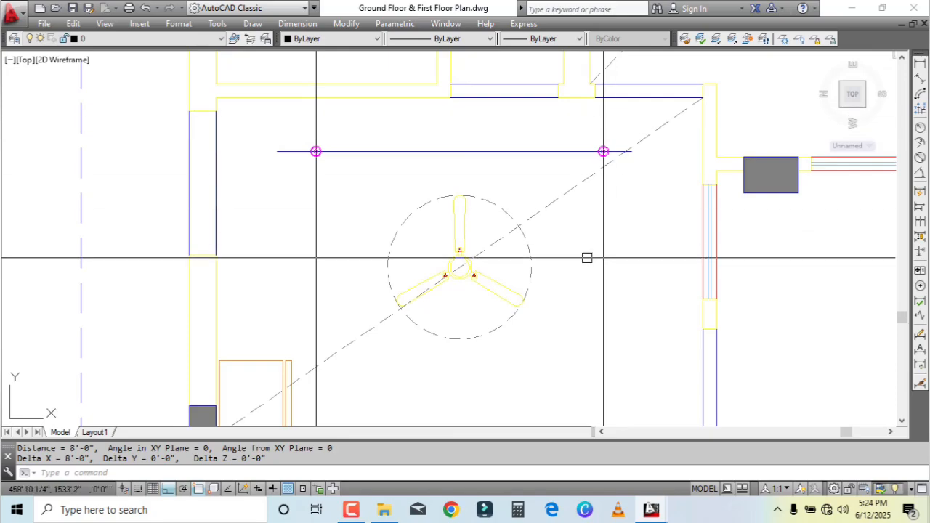
scroll(389, 232, "down", 2)
middle_click_drag(388, 232, 387, 193)
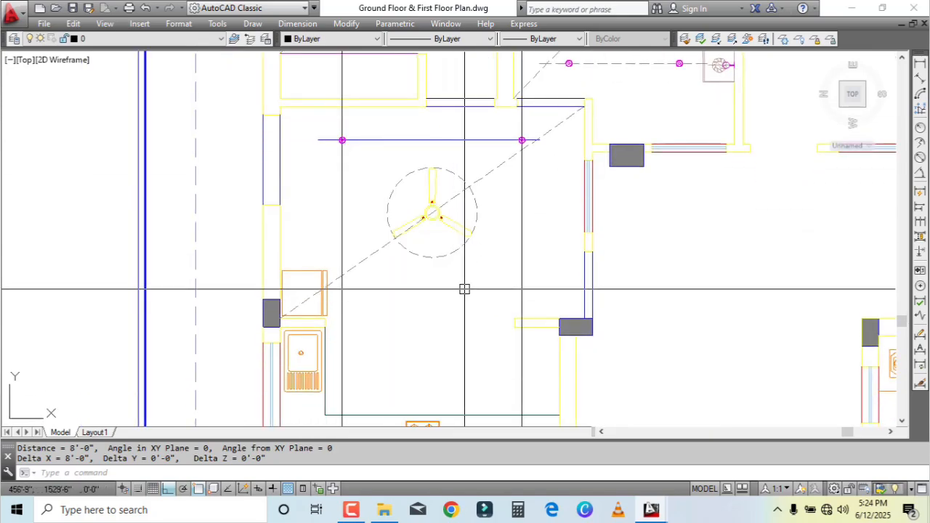
mouse_move(461, 388)
middle_mouse_down()
mouse_move(473, 312)
mouse_move(473, 387)
middle_mouse_up()
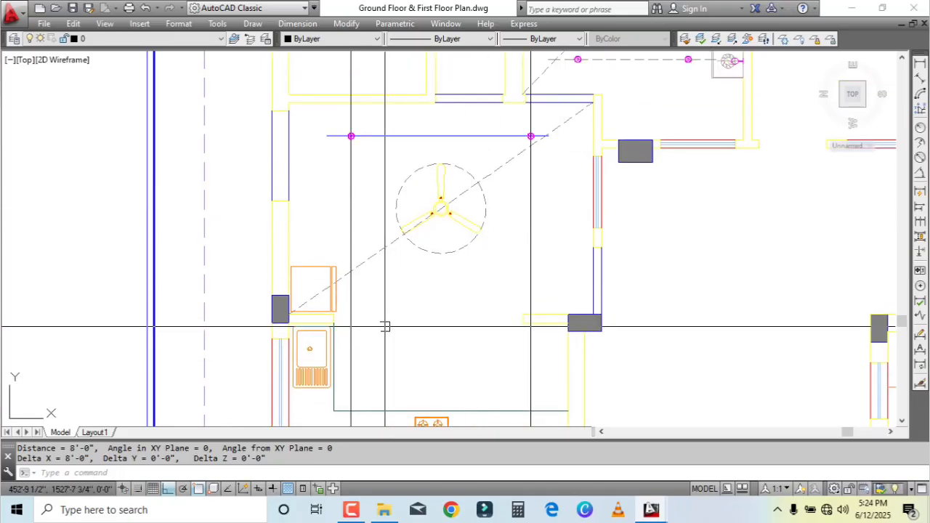
Step: Trim the left vertical construction line above the room's upper wall
left_click(338, 125)
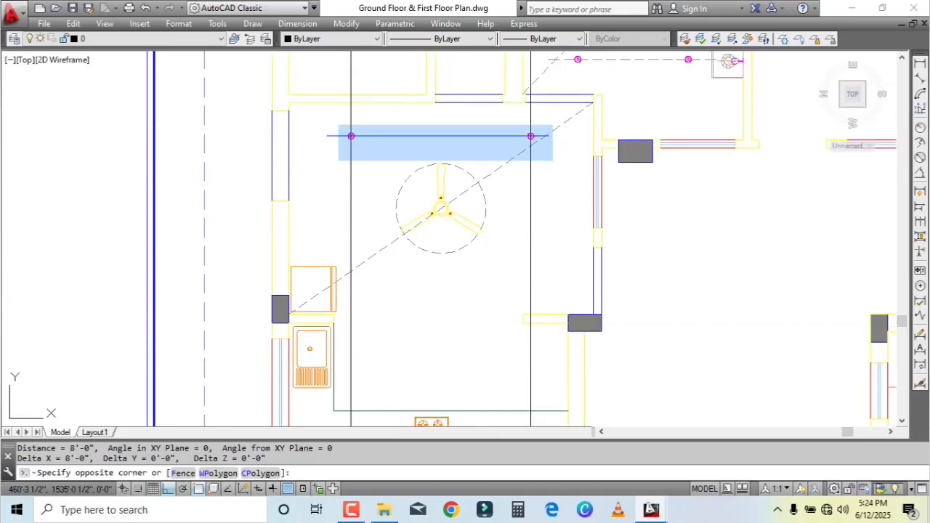
key("Escape")
type("tr")
key("Return")
left_click(372, 99)
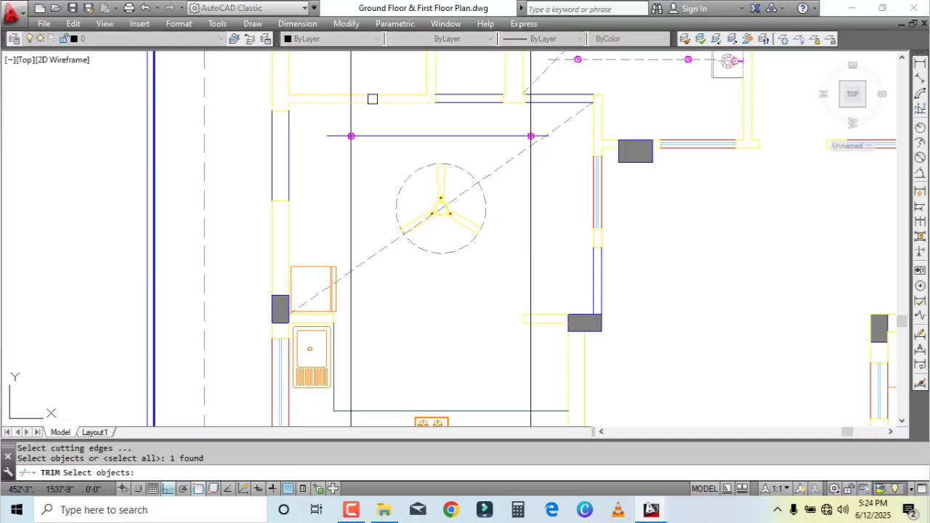
key("Return")
middle_click_drag(379, 309, 395, 197)
Step: Trim the left vertical construction line below the front edge of the kitchen counter
key("Return")
left_click(377, 299)
key("Return")
left_click(362, 313)
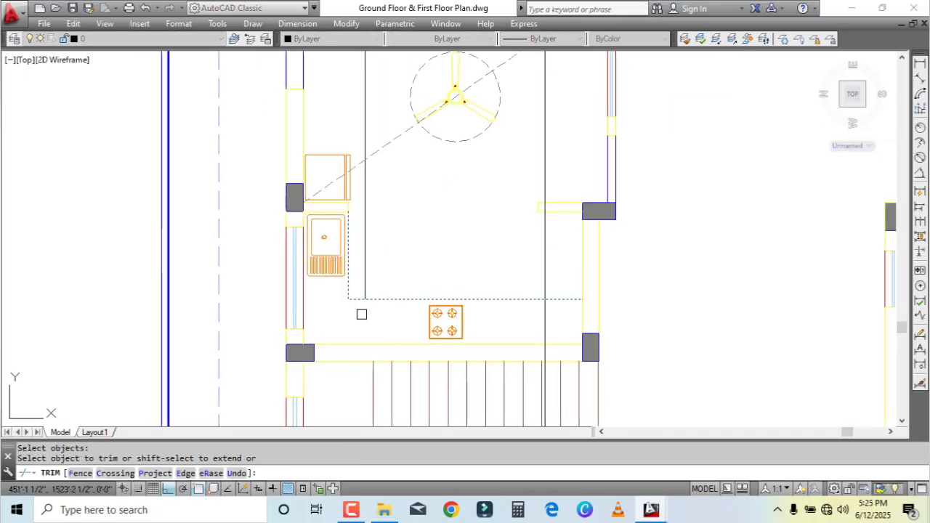
key("Return")
mouse_move(417, 231)
middle_mouse_down()
mouse_move(425, 349)
mouse_move(395, 234)
mouse_move(419, 253)
middle_mouse_up()
type("div")
key("Return")
key("Escape")
left_click(380, 120)
left_click(409, 149)
key("Escape")
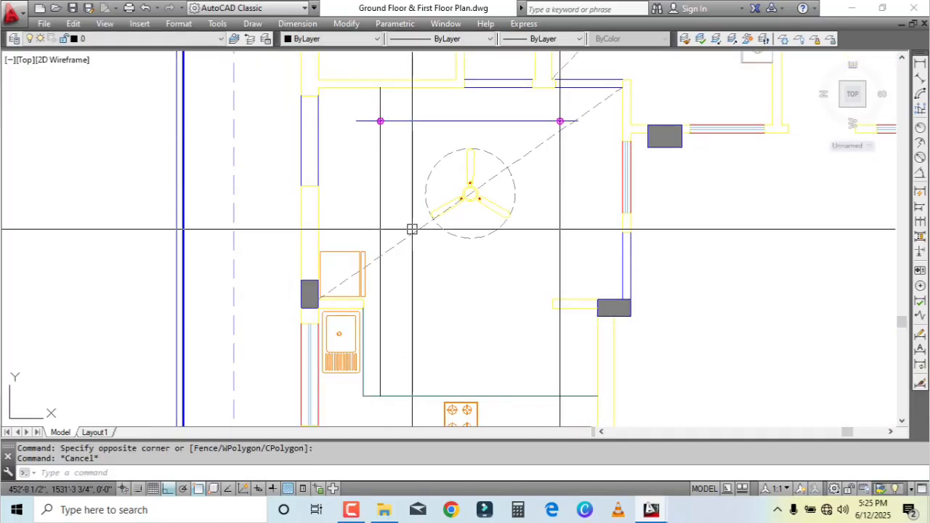
Step: Offset the kitchen counter's front edge 1'6" into the room
type("o")
key("Return")
type("1'6")
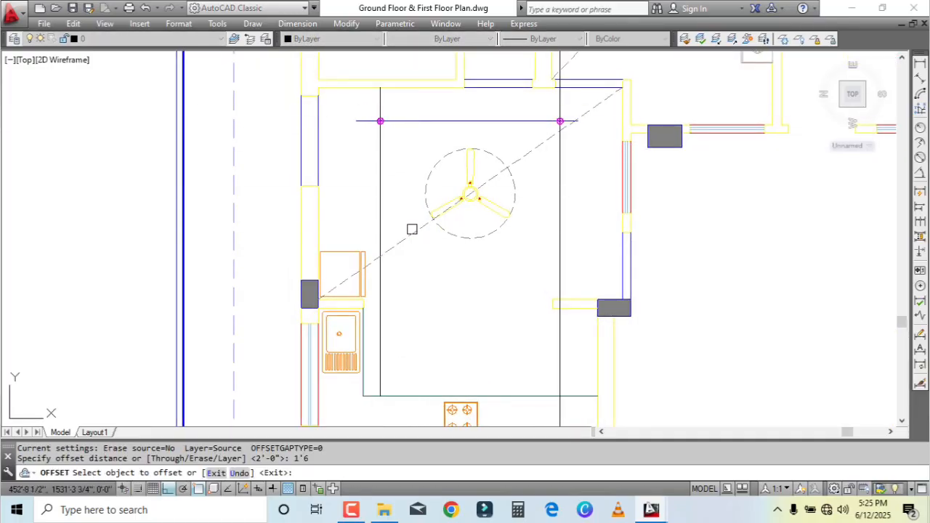
left_click(437, 398)
left_click(436, 371)
key("Escape")
Step: Draw a horizontal construction line through the offset counter edge and erase the offset copy
middle_click_drag(418, 380, 428, 327)
type("xl")
key("Return")
type("h")
key("Return")
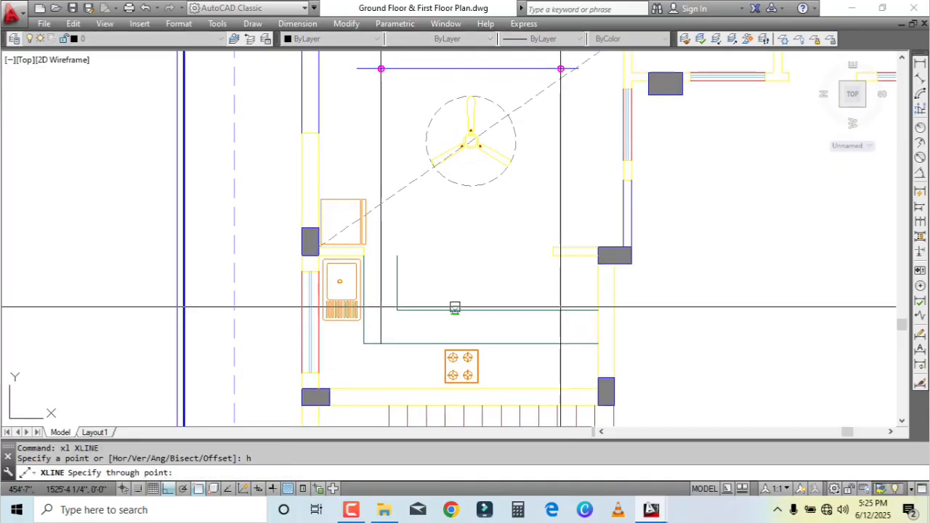
left_click(443, 310)
left_click(408, 269)
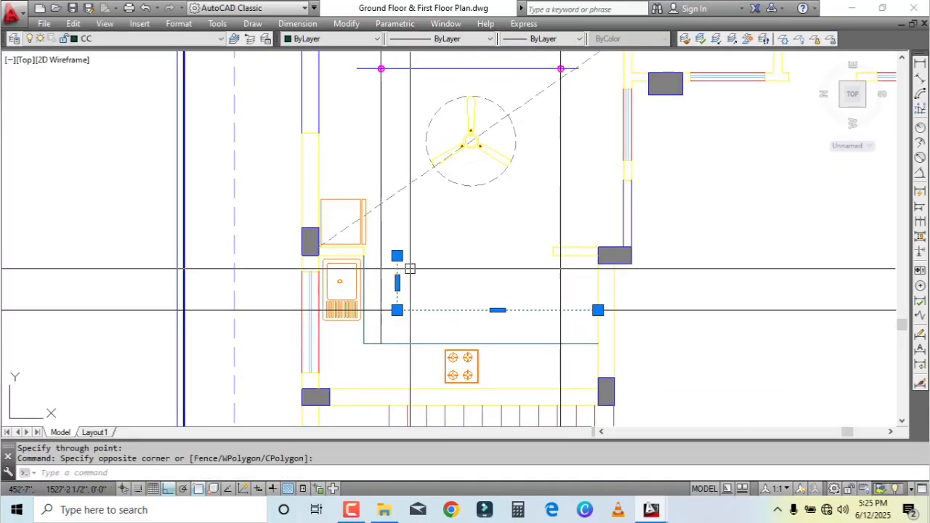
middle_click_drag(366, 257, 357, 335)
Step: Copy the upper-left light fixture straight down onto the horizontal construction line near the counter
left_click(374, 144)
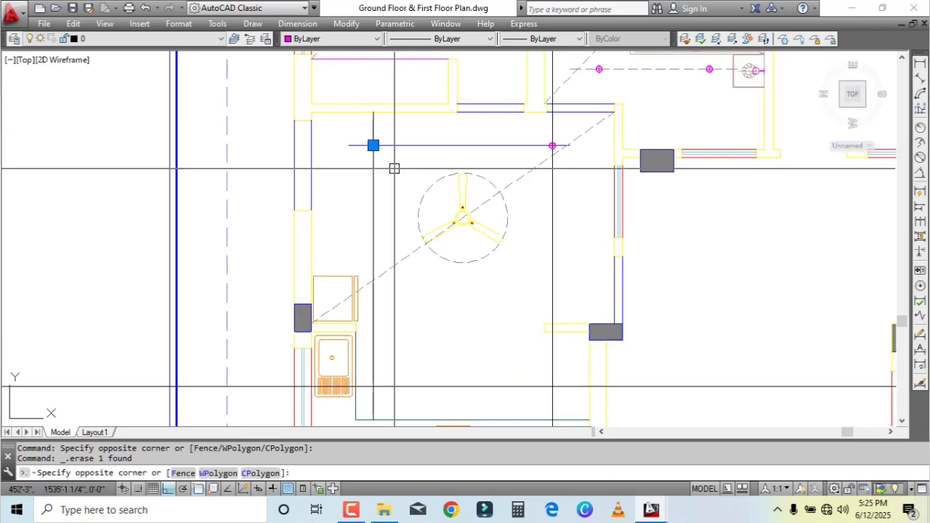
left_click(403, 148)
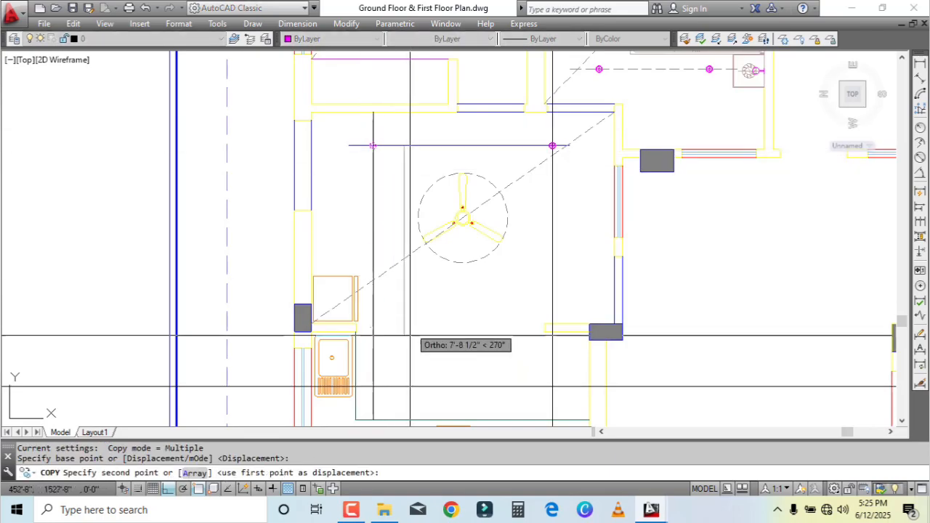
left_click(403, 386)
key("Escape")
middle_click_drag(428, 363, 437, 311)
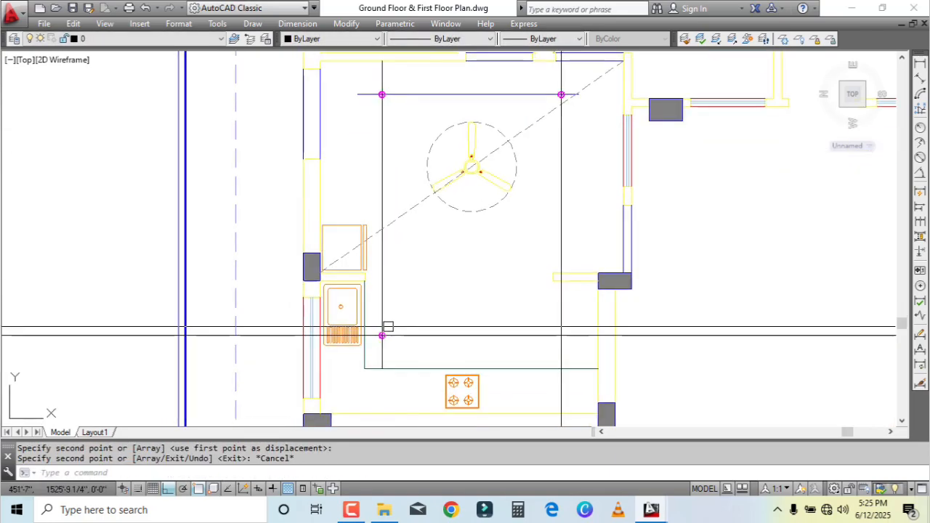
Step: Copy the lower-left light fixture about 1'-8" straight up along the left construction line
left_click(405, 340)
scroll(406, 341, "up", 2)
type("co")
key("Return")
left_click(429, 289)
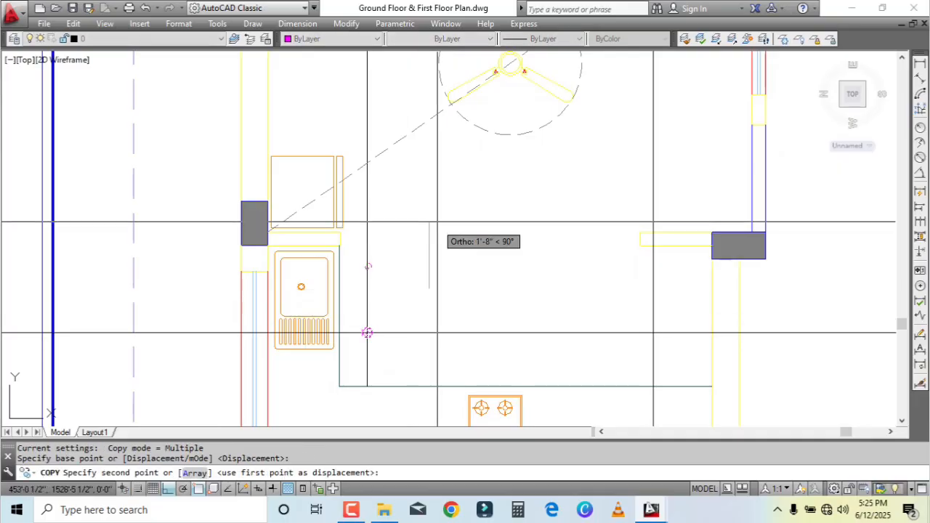
left_click(439, 222)
key("Escape")
Step: Try to move the newly copied light fixture to the midpoint between the upper-left fixture and a second point, and undo the move
scroll(382, 259, "up", 4)
left_click(350, 285)
left_click(350, 275)
scroll(350, 275, "down", 3)
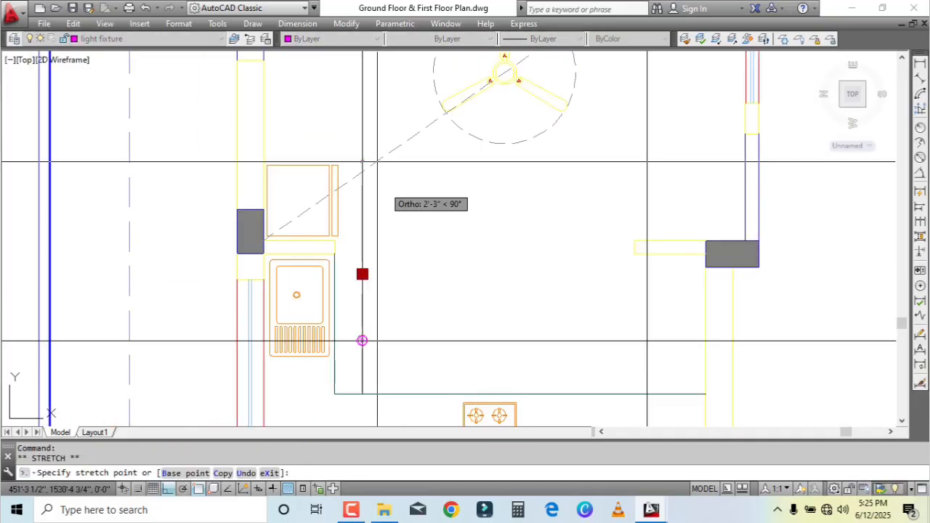
right_click(373, 125, "shift")
left_click(405, 168)
scroll(366, 198, "up", 3)
scroll(347, 109, "up", 4)
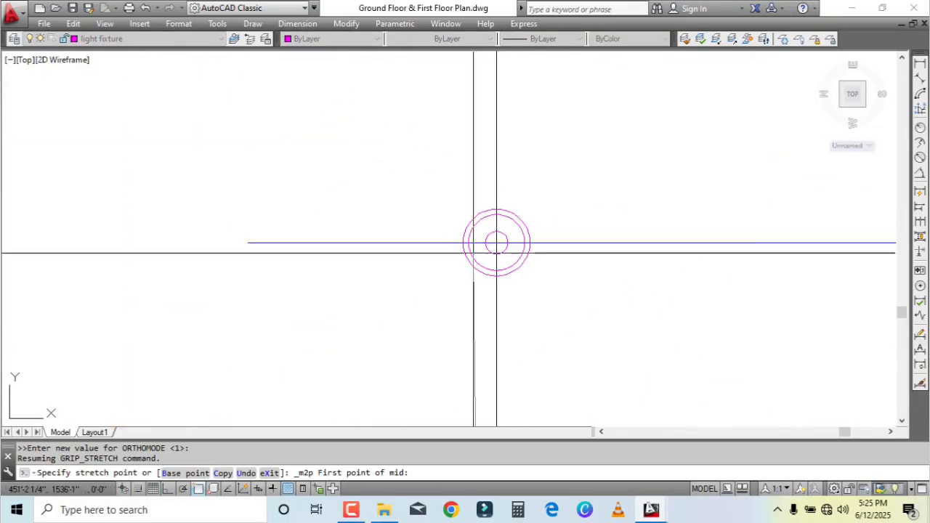
scroll(480, 264, "up", 2)
left_click(518, 203)
scroll(517, 209, "down", 4)
middle_click_drag(513, 335, 475, 4)
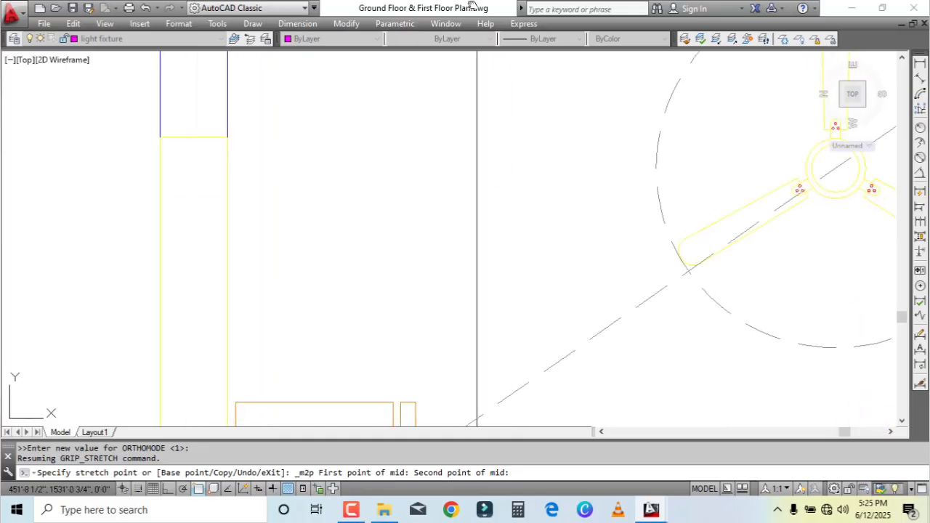
middle_click_drag(475, 179, 446, 6)
scroll(451, 396, "up", 5)
middle_click_drag(457, 335, 449, 129)
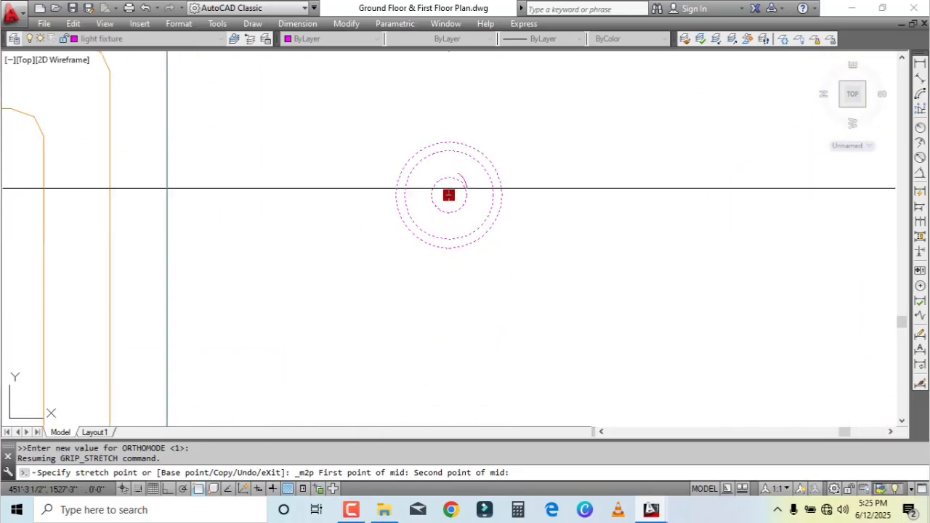
left_click(448, 195)
scroll(450, 300, "down", 6)
key("Escape")
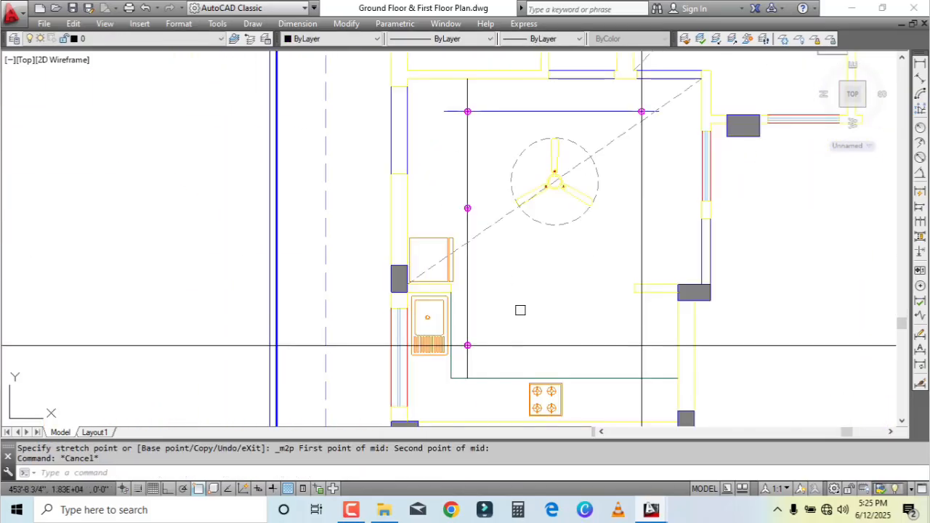
scroll(469, 312, "up", 6)
scroll(465, 239, "down", 5)
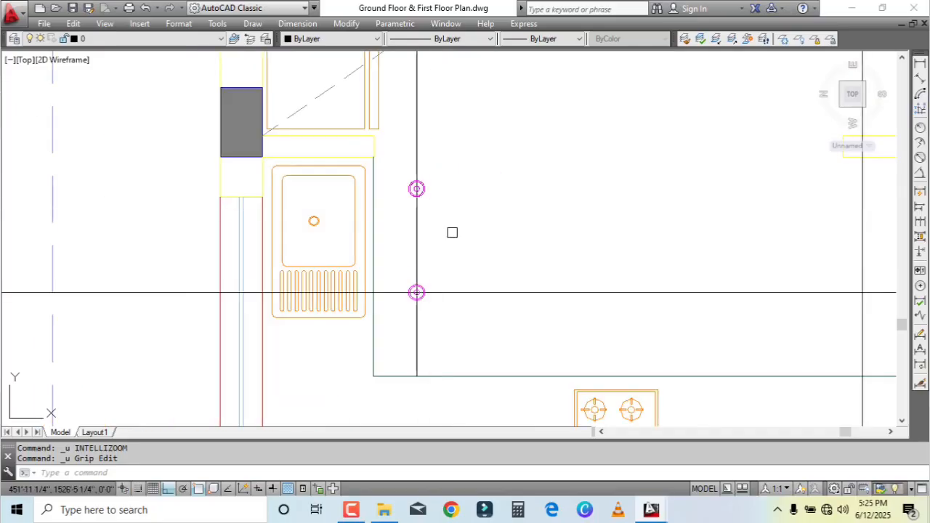
Step: Draw a vertical helper line from the upper horizontal line down to the horizontal construction line near the counter
type("l")
key("Return")
scroll(488, 296, "down", 3)
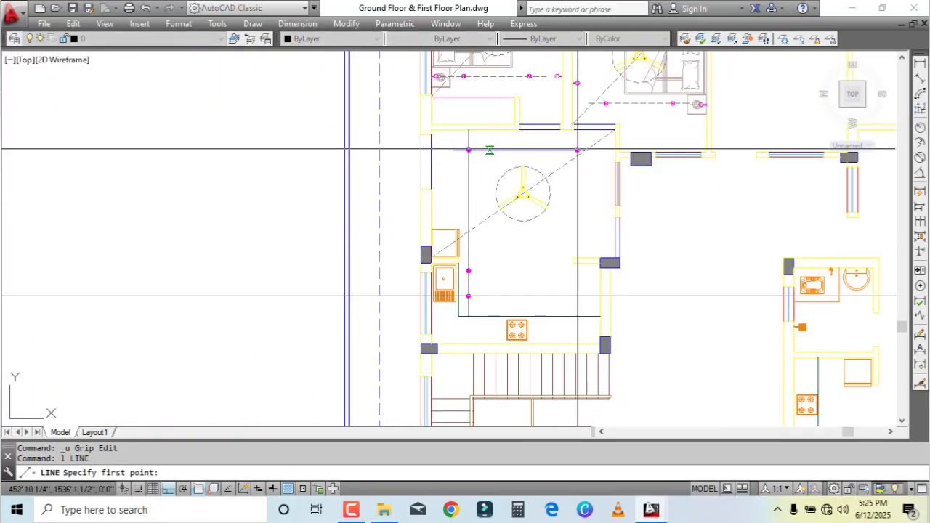
left_click(490, 150)
scroll(499, 274, "up", 2)
left_click(484, 308)
key("Return")
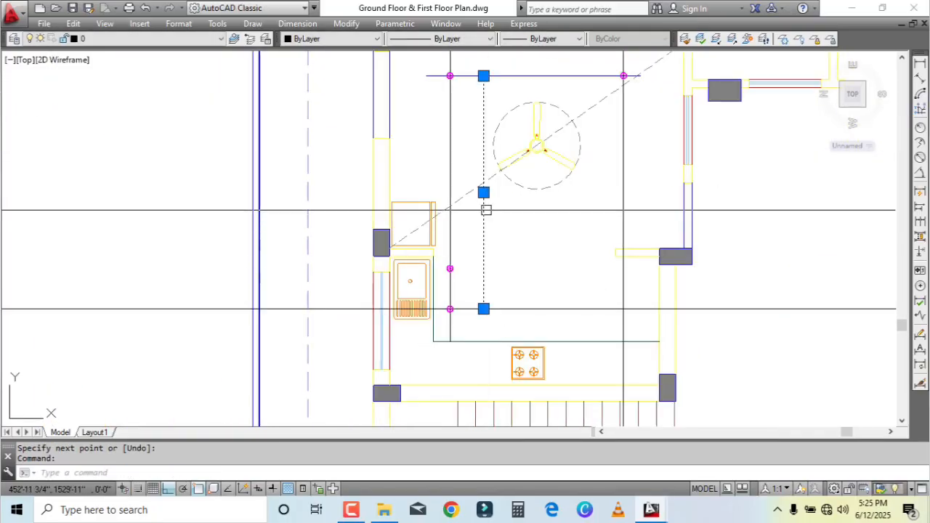
Step: Draw a short horizontal line from the vertical helper line's midpoint across the left construction line
key("Return")
left_click(484, 192)
left_click(404, 191)
scroll(404, 189, "up", 2)
key("Return")
left_click(564, 245)
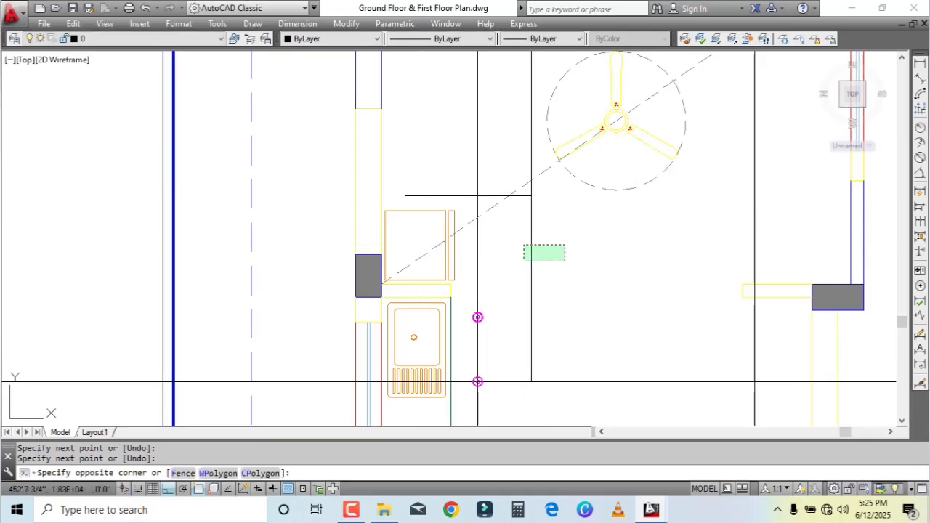
left_click(523, 262)
key("Escape")
Step: Move the middle light fixture up to where the short horizontal helper crosses the left construction line, and erase that helper
scroll(480, 319, "up", 2)
left_click(473, 308)
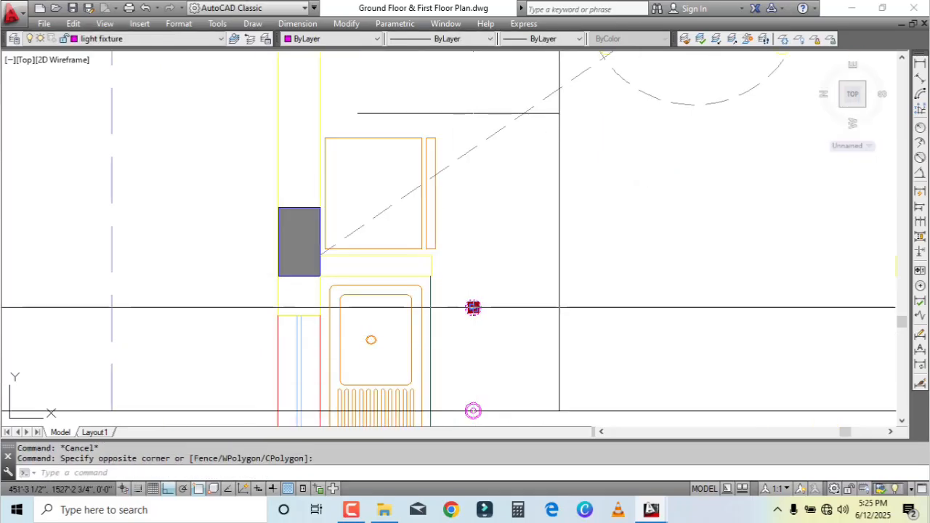
left_click(472, 308)
scroll(474, 117, "up", 2)
key("Escape")
scroll(531, 180, "down", 3)
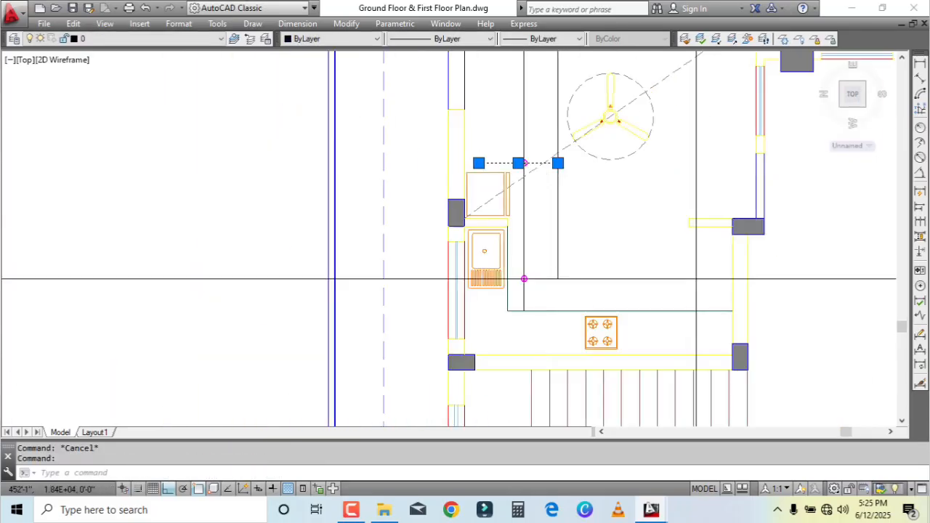
key("Delete")
Step: Measure the vertical distance between the middle and upper light fixtures on the left construction line
scroll(545, 255, "down", 2)
scroll(546, 255, "up", 2)
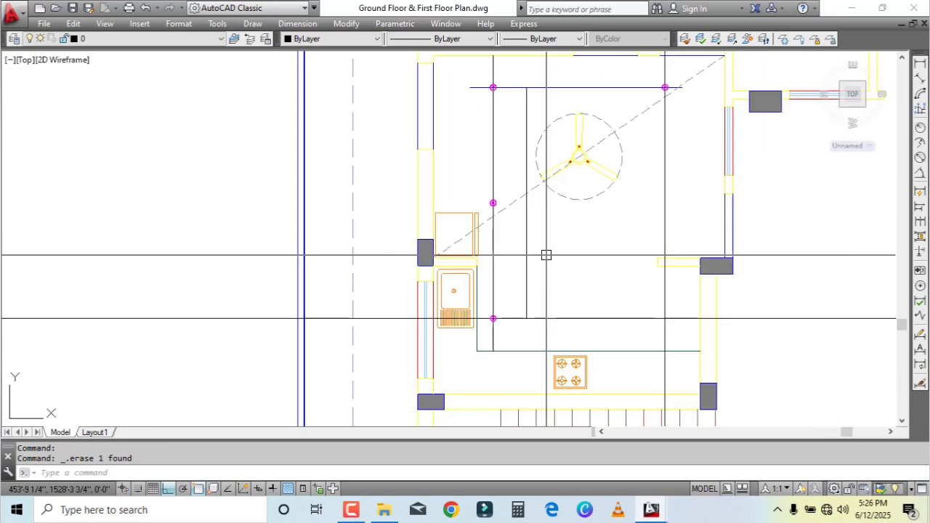
type("i")
key("Return")
scroll(450, 265, "up", 5)
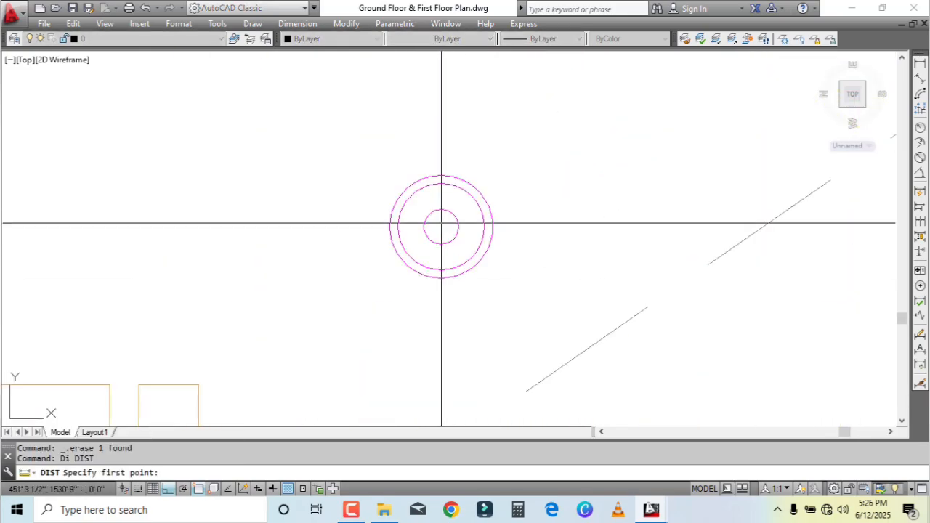
key("Escape")
key("Return")
left_click(492, 227)
scroll(501, 196, "down", 5)
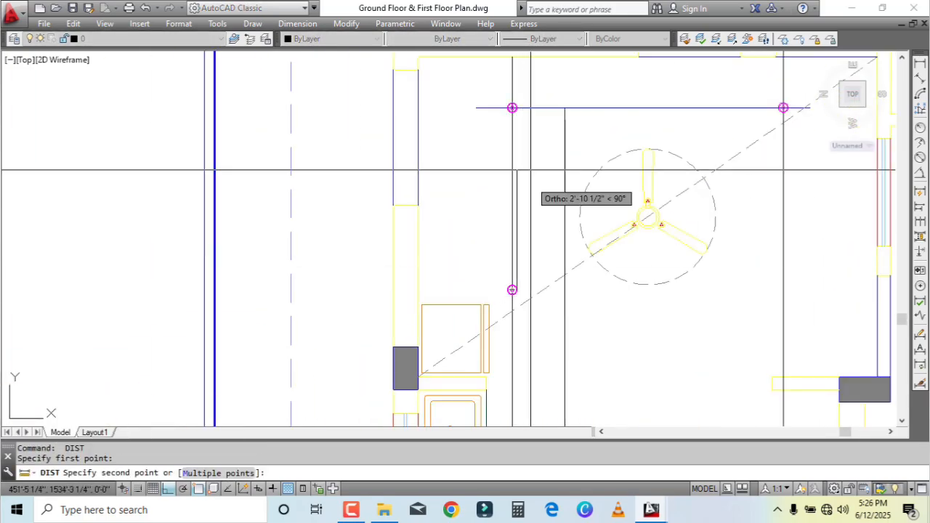
scroll(508, 112, "up", 5)
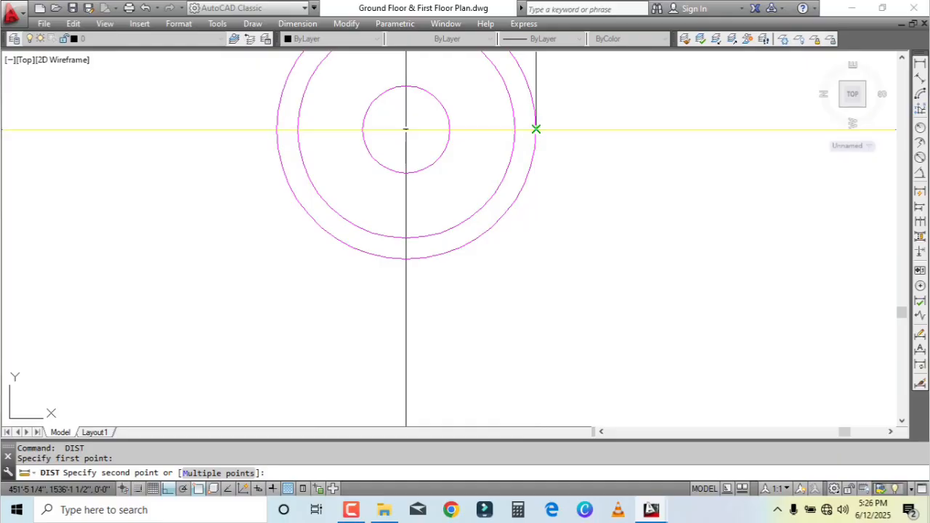
left_click(535, 129)
Step: Erase the vertical helper line between the left row of light fixtures and the fan
scroll(529, 136, "down", 7)
middle_click_drag(550, 211, 468, 112)
scroll(467, 112, "down", 6)
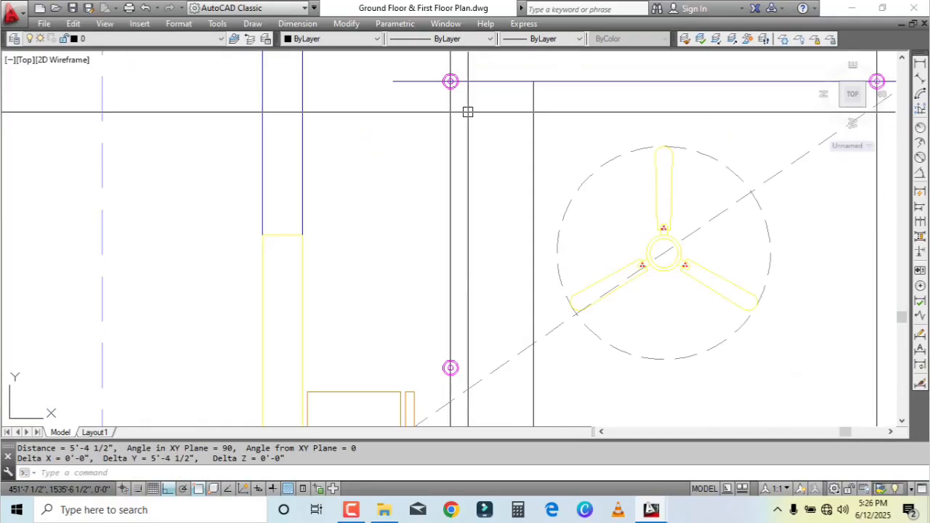
middle_click_drag(498, 297, 486, 234)
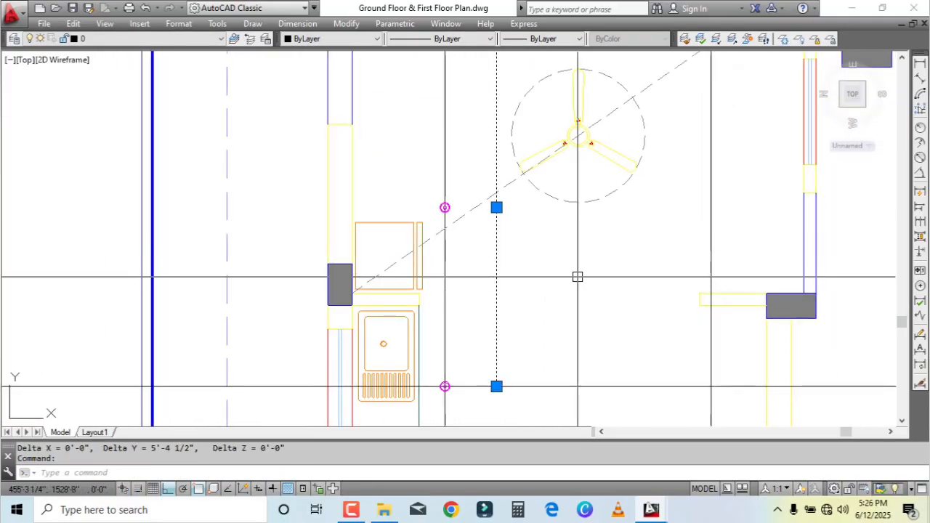
scroll(559, 240, "down", 4)
scroll(541, 269, "up", 2)
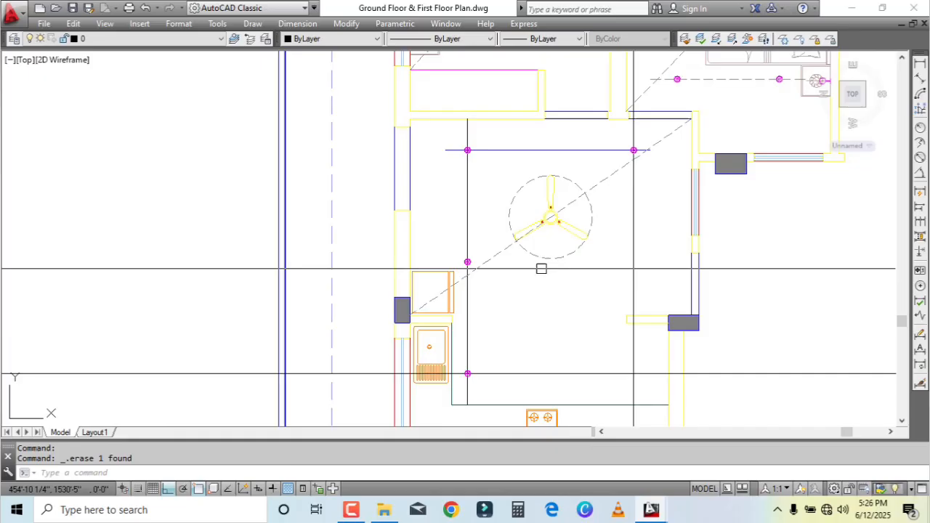
Step: Mirror the middle and lower light fixtures of the left row about the fan's vertical centre axis, keeping the originals
left_click(459, 140)
key("Escape")
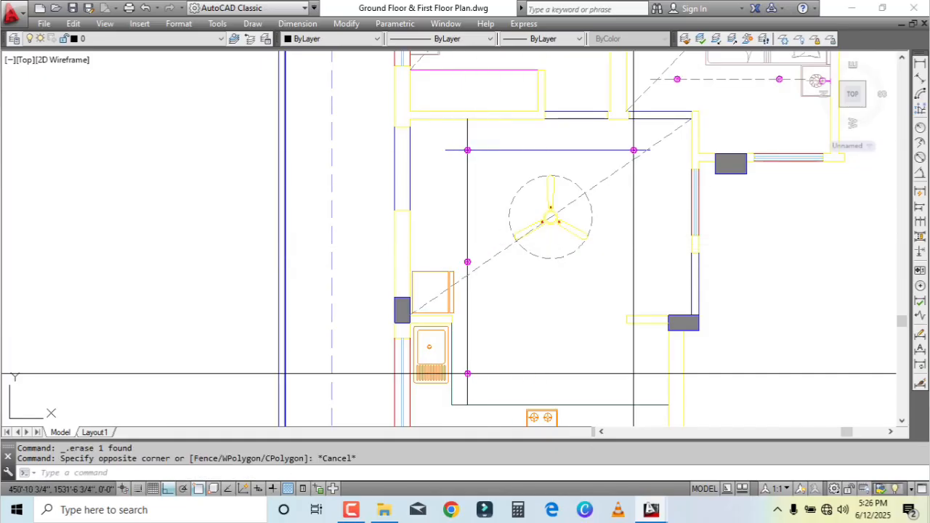
left_click(458, 244)
left_click(486, 408)
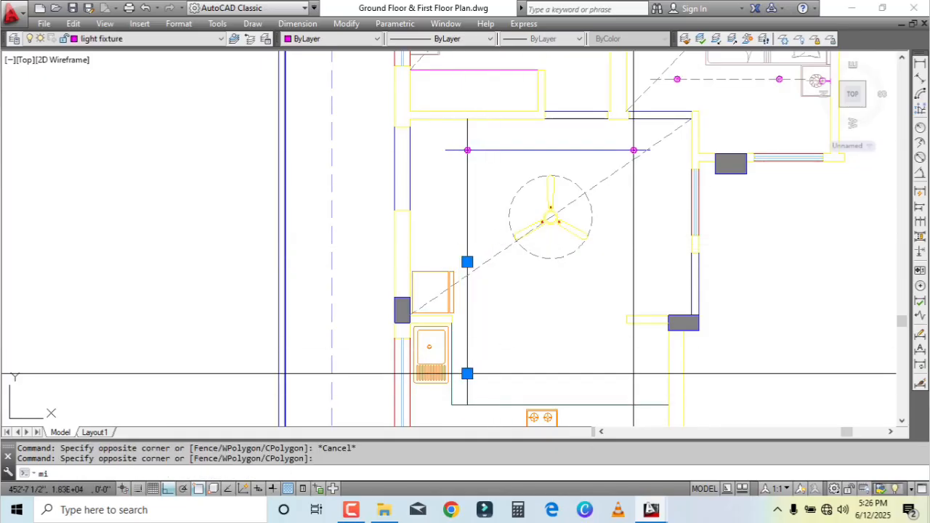
key("Return")
scroll(550, 217, "up", 8)
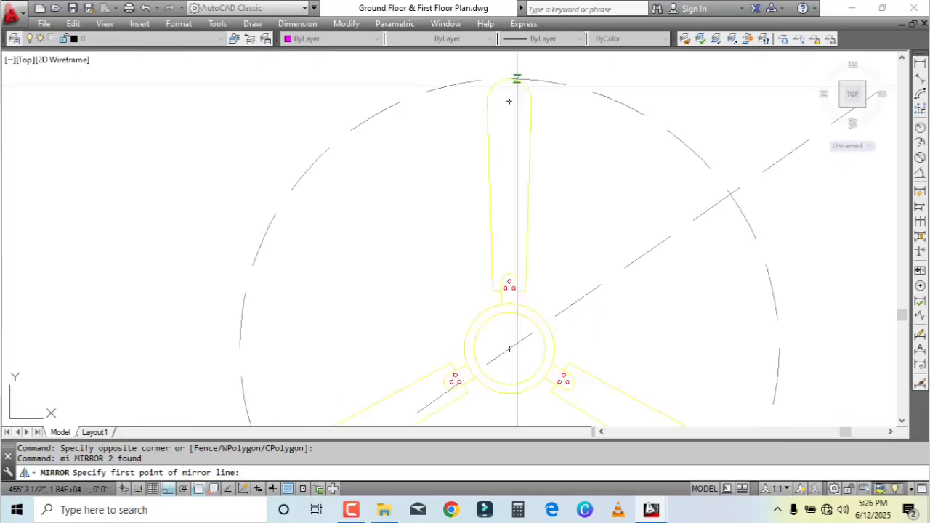
left_click(508, 348)
left_click(507, 139)
key("Return")
Step: Draw a horizontal line through the two lower light fixtures, extending past both, and erase the horizontal construction line there
scroll(507, 139, "down", 6)
scroll(513, 279, "up", 4)
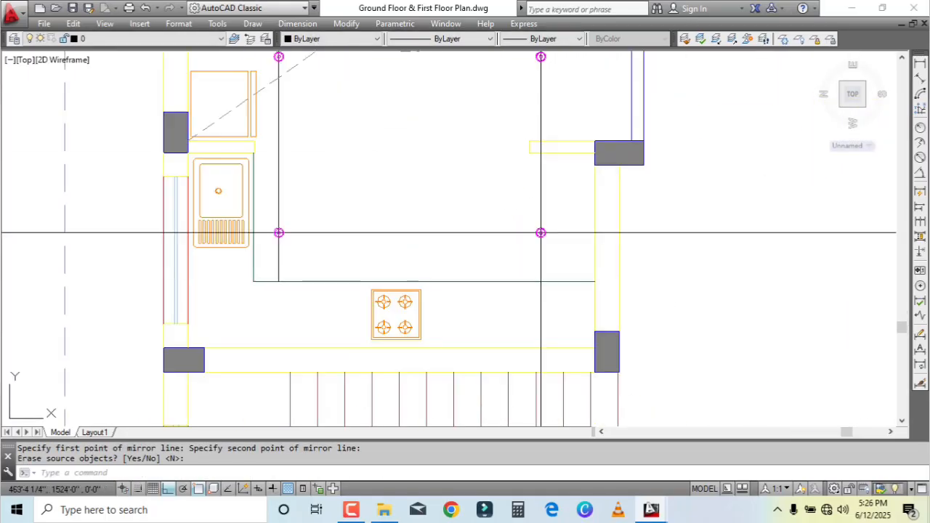
type("l")
key("Return")
scroll(213, 225, "up", 3)
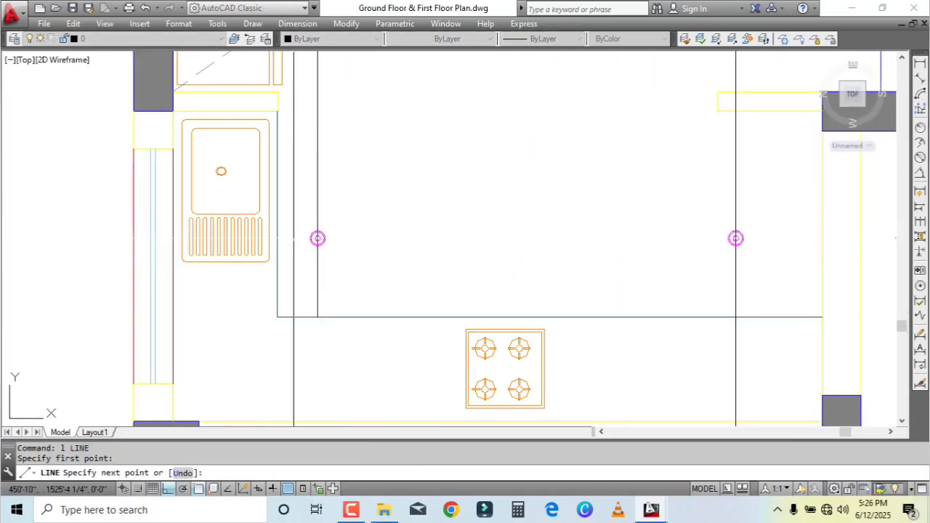
scroll(525, 279, "down", 2)
left_click(698, 253)
key("Escape")
left_click(832, 238)
left_click(809, 288)
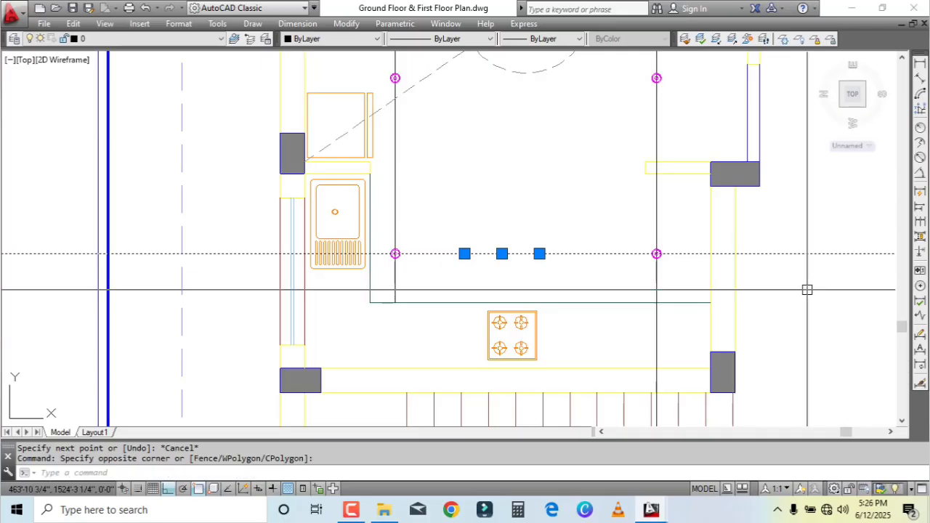
key("Delete")
Step: Stretch the left end of the lower horizontal line a little farther beyond the light fixture beside the sink
scroll(404, 238, "up", 4)
left_click(462, 249)
left_click(434, 309)
left_click(350, 276)
scroll(334, 274, "up", 4)
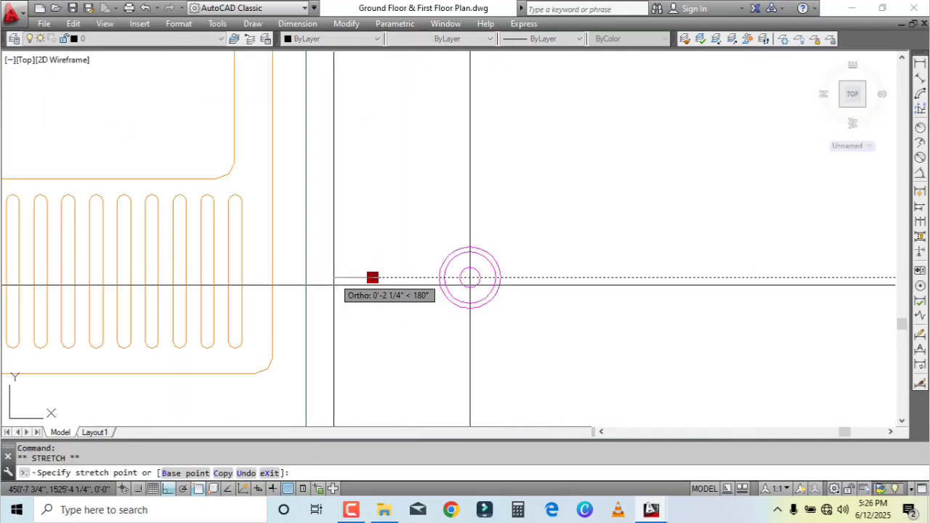
key("Escape")
Step: Match the dashed diagonal line's properties onto the lower horizontal line and both vertical lines through the light fixtures
scroll(422, 284, "down", 6)
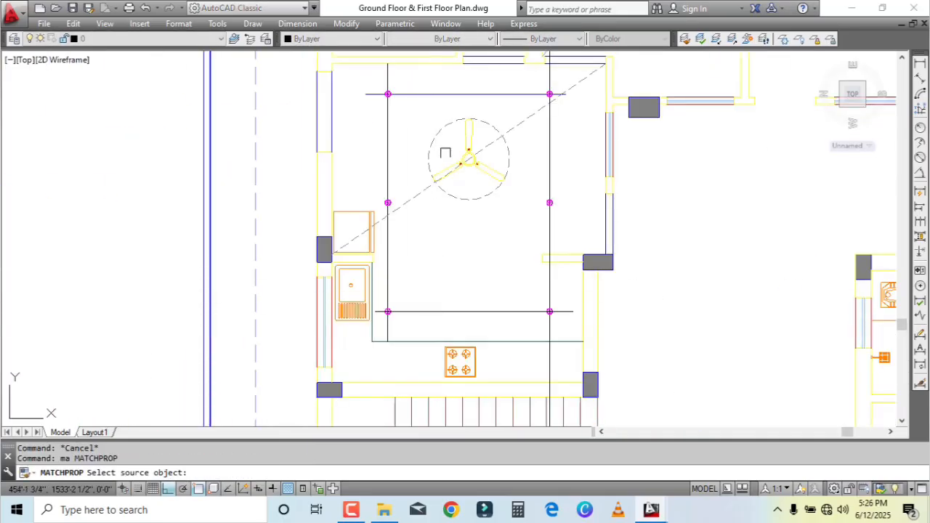
left_click(519, 123)
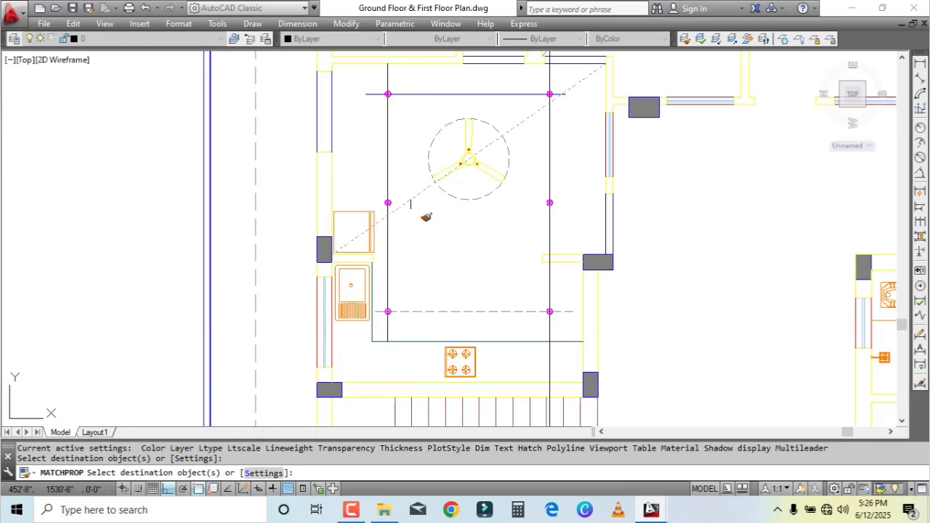
left_click(387, 127)
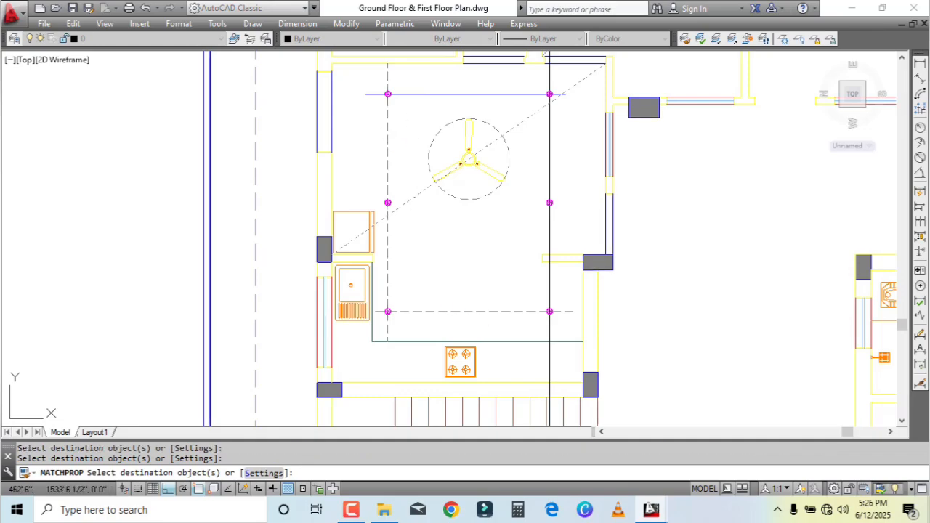
left_click(549, 155)
key("space")
Step: Match the right vertical dashed line's properties onto the horizontal line through the two upper light fixtures
middle_click_drag(516, 169, 504, 277)
scroll(446, 165, "up", 2)
key("space")
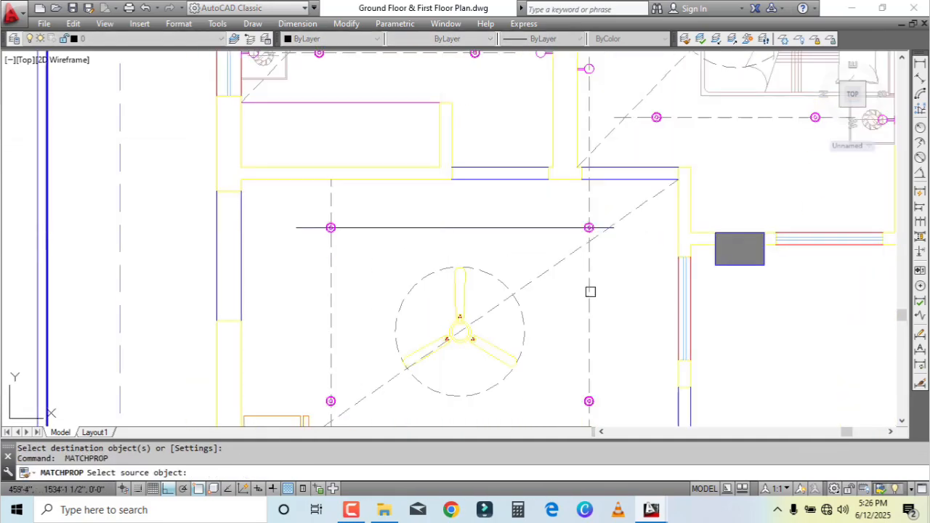
left_click(590, 290)
left_click(558, 226)
key("space")
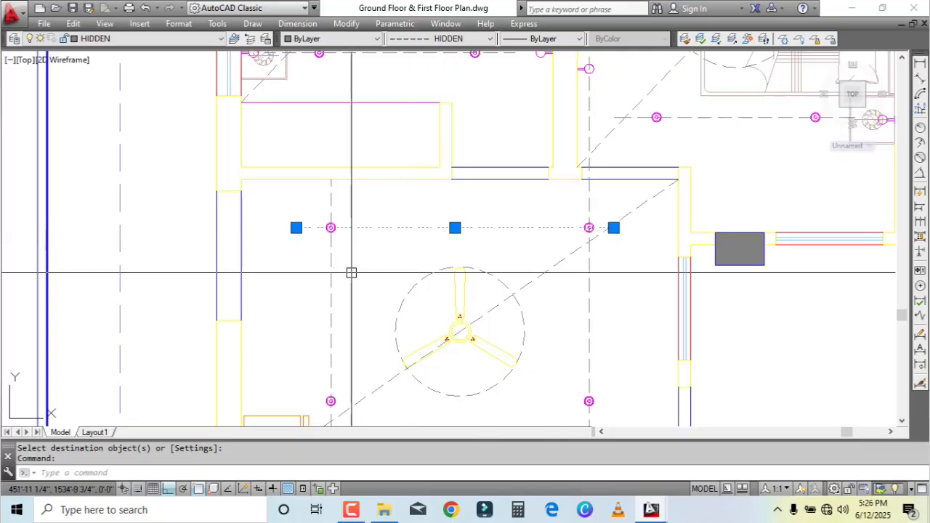
Step: Copy the upper dashed horizontal line a short distance upward as a temporary trimming edge
type("co")
key("space")
left_click(362, 285)
left_click(349, 261)
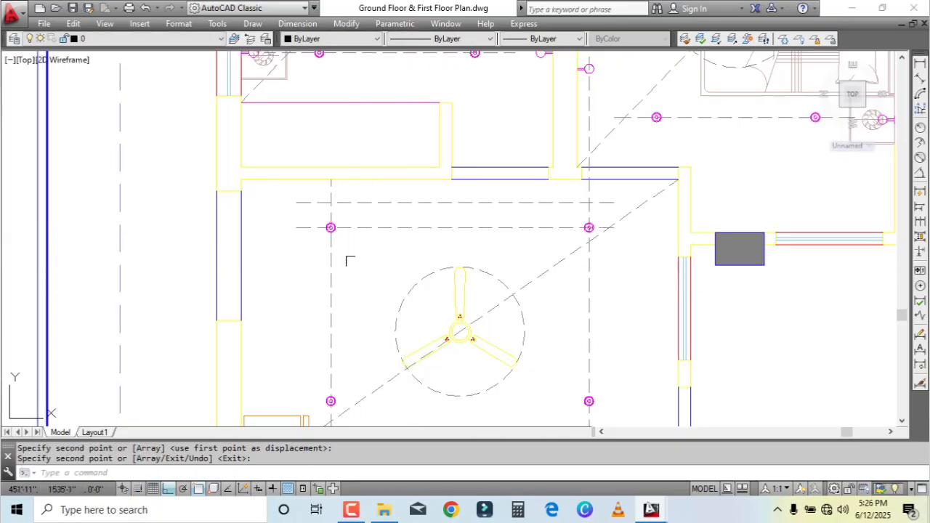
Step: Trim the upper ends of both vertical dashed lines at the copied line, and erase that copy
type("tr")
key("space")
left_click(343, 202)
key("space")
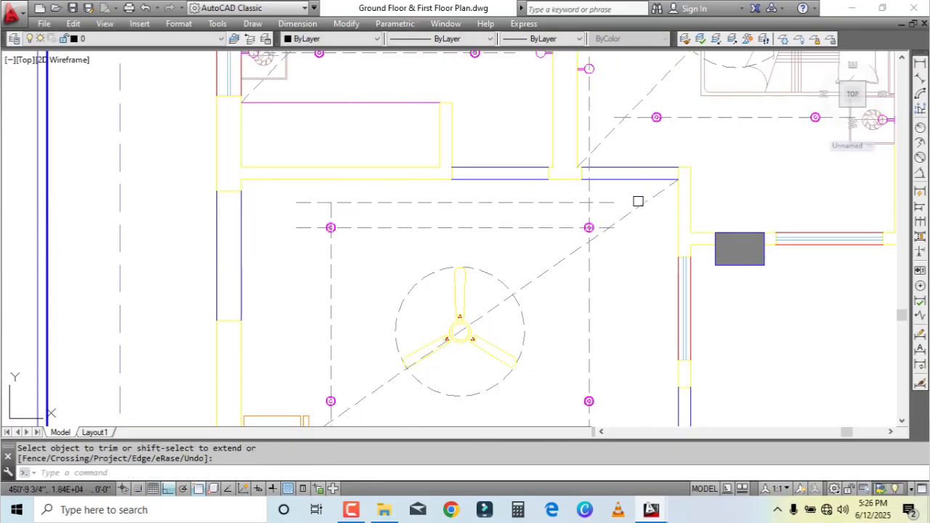
key("space")
left_click(607, 201)
key("space")
left_click(595, 201)
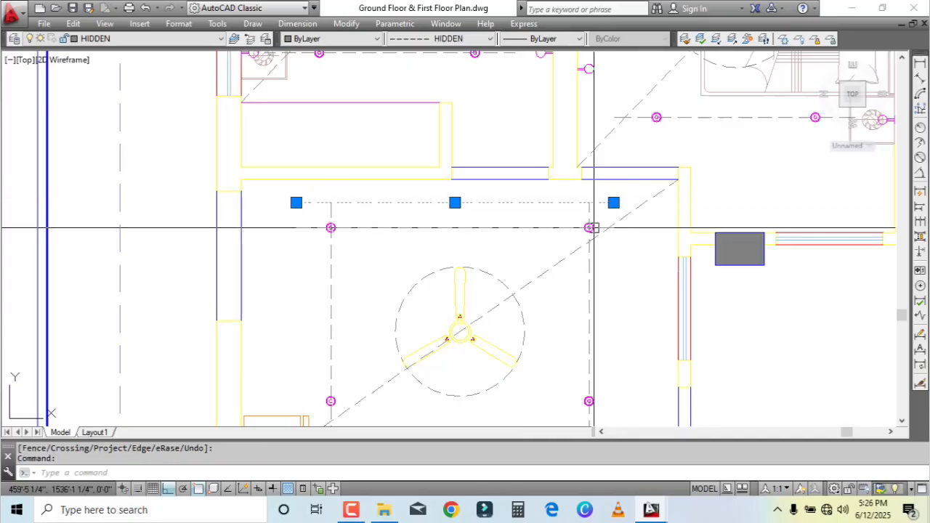
key("Delete")
Step: Copy the upper dashed horizontal line down to just below the two lower light fixtures as a trimming edge
scroll(449, 221, "down", 2)
scroll(465, 218, "up", 2)
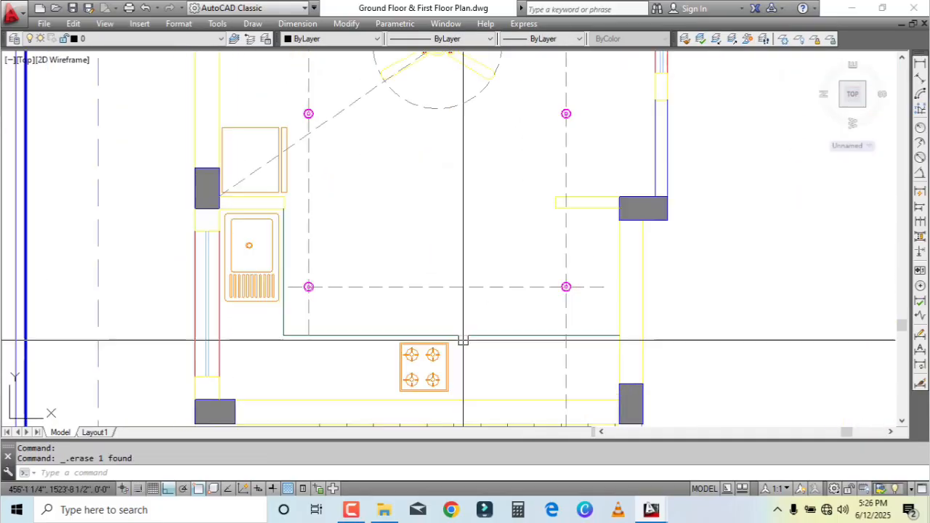
scroll(465, 194, "down", 4)
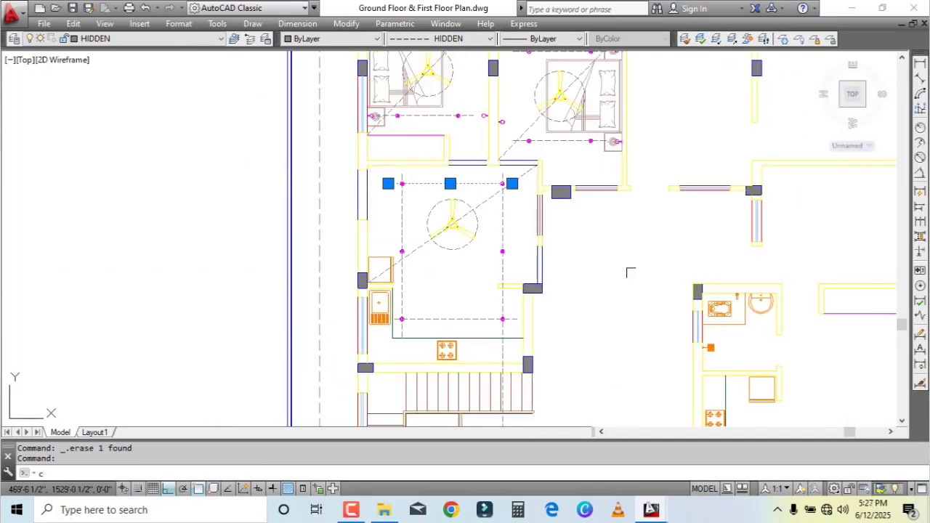
scroll(598, 254, "up", 2)
left_click(609, 226)
middle_click_drag(604, 366, 622, 183)
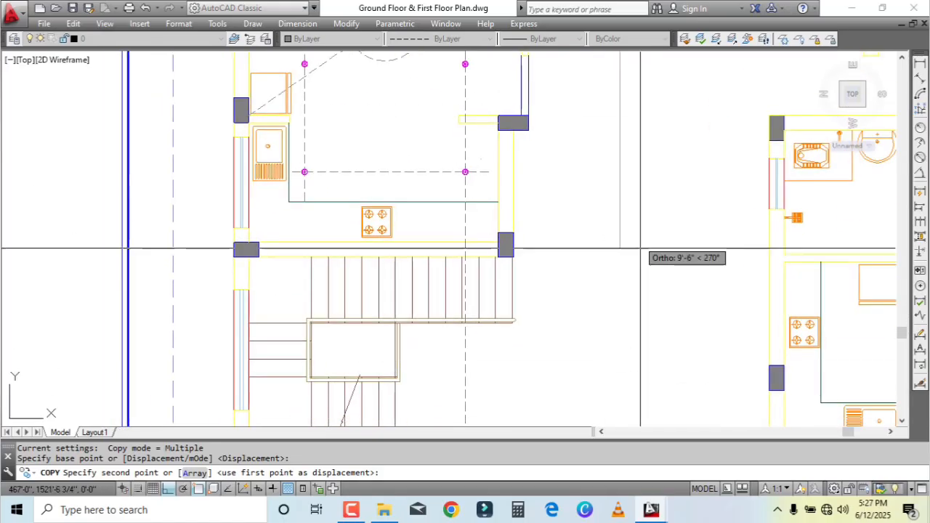
left_click(640, 276)
key("space")
Step: Trim the lower ends of the vertical dashed lines at the copied line above the stove, and erase that copy
scroll(342, 208, "up", 4)
type("tr")
key("space")
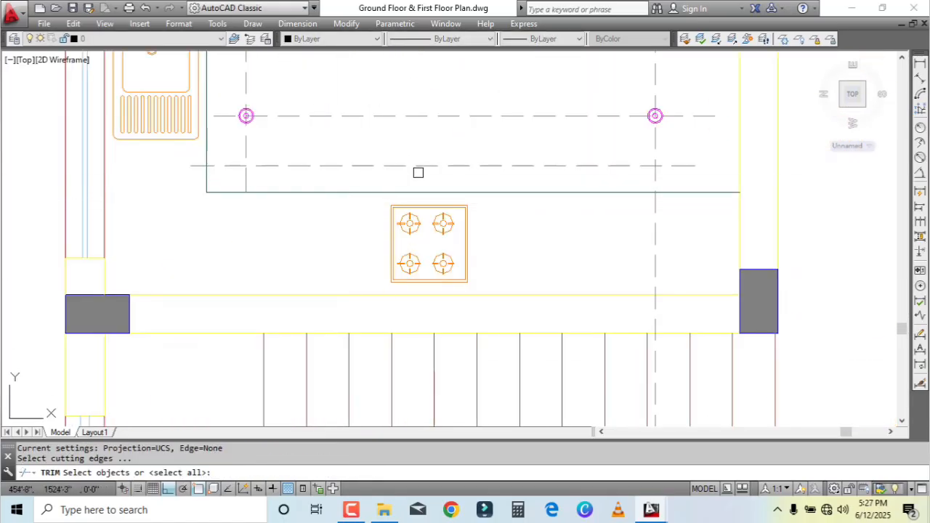
left_click(412, 166)
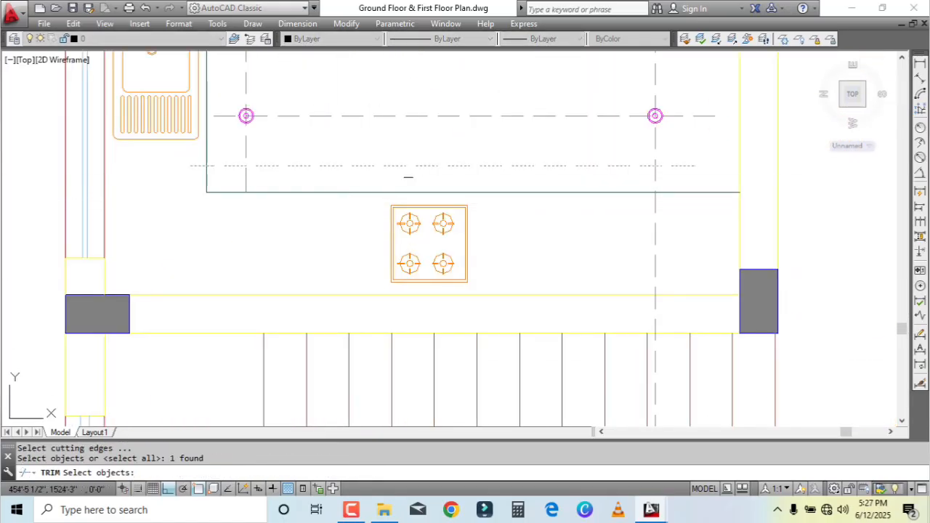
left_click(656, 180)
key("space")
left_click(677, 166)
scroll(644, 243, "down", 2)
key("Delete")
scroll(607, 257, "down", 1)
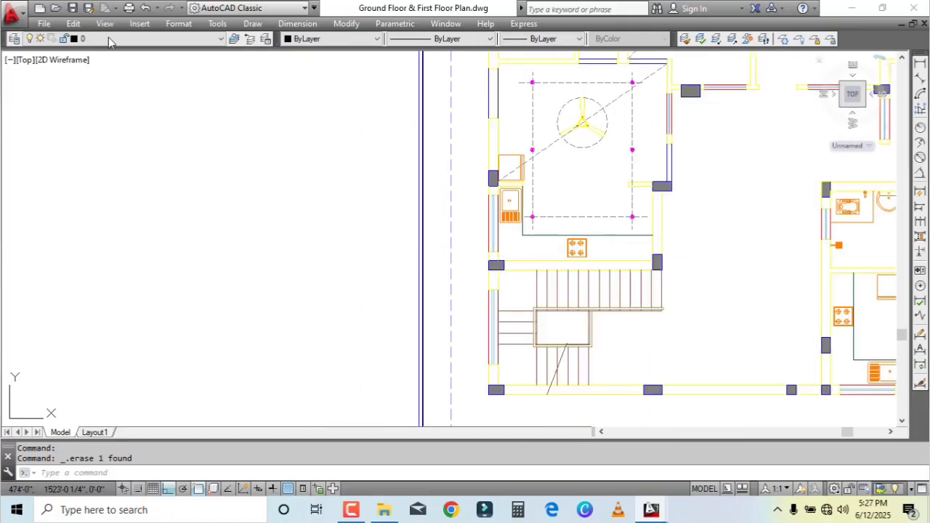
Step: Draw a horizontal construction line through the centres of the two middle light fixtures
scroll(608, 116, "up", 2)
middle_click_drag(614, 115, 544, 187)
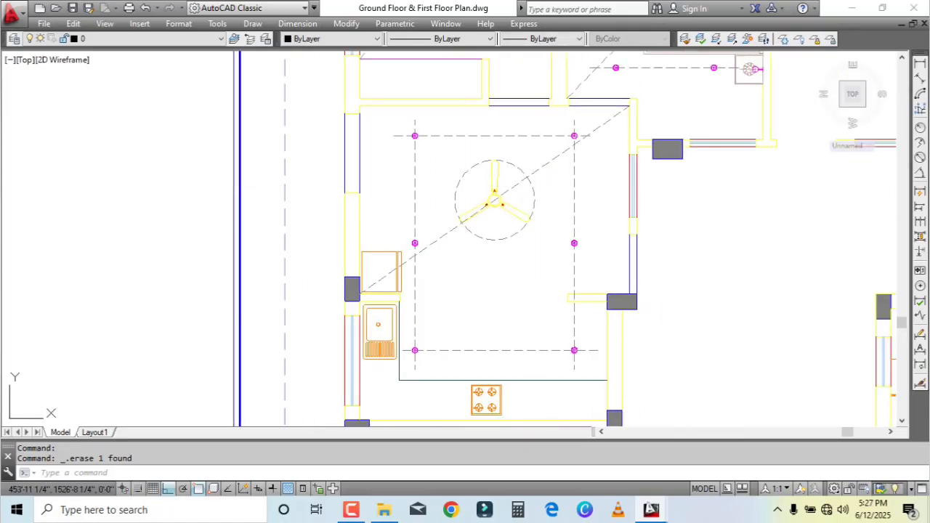
key("space")
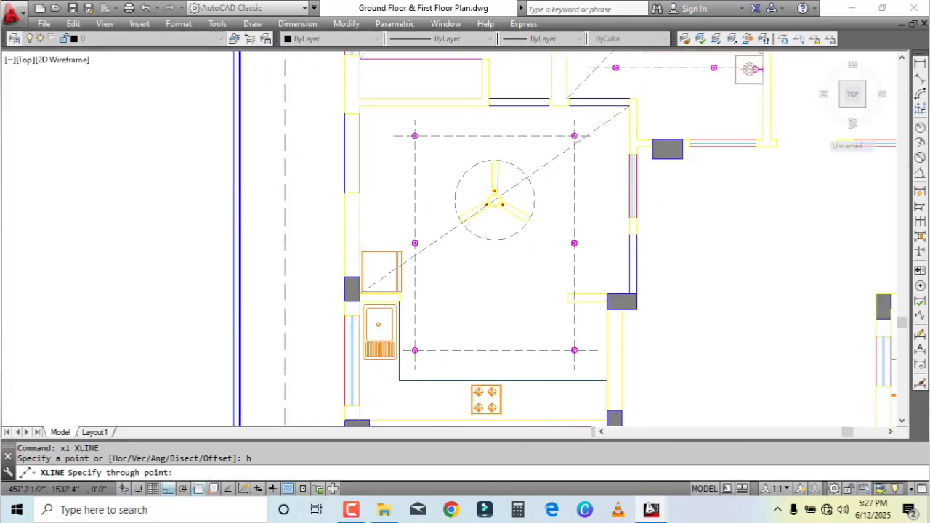
scroll(629, 284, "up", 10)
left_click(474, 271)
key("space")
Step: Copy the upper dashed horizontal line onto the construction line through the two middle light fixtures
scroll(568, 226, "down", 10)
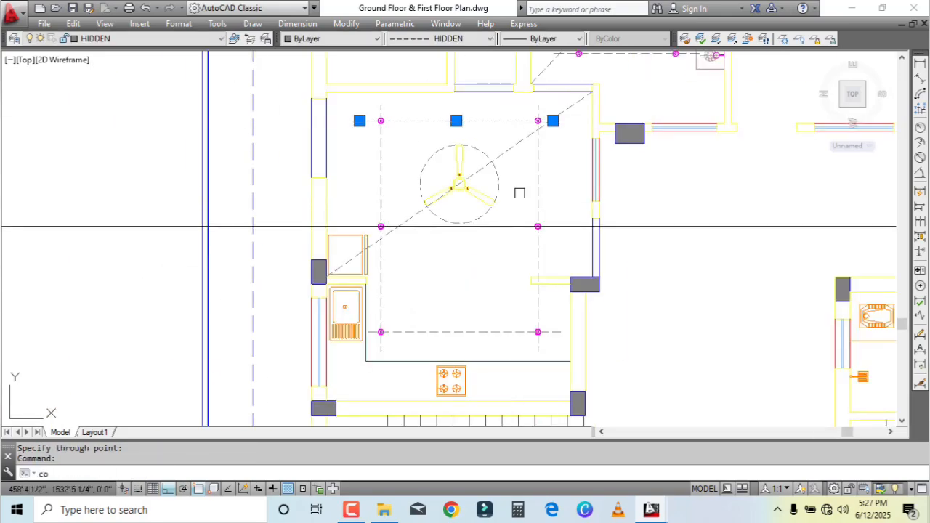
type("co")
key("space")
left_click(510, 120)
left_click(513, 226)
key("space")
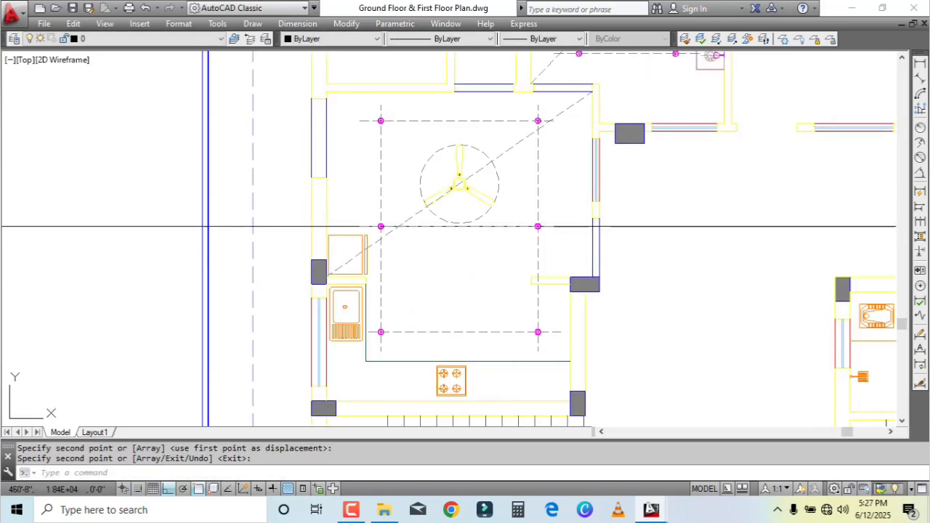
Step: Erase the horizontal construction line through the middle light fixtures, leaving the dashed line in place
left_click(741, 226)
key("Escape")
left_click(741, 218)
left_click(727, 253)
key("Delete")
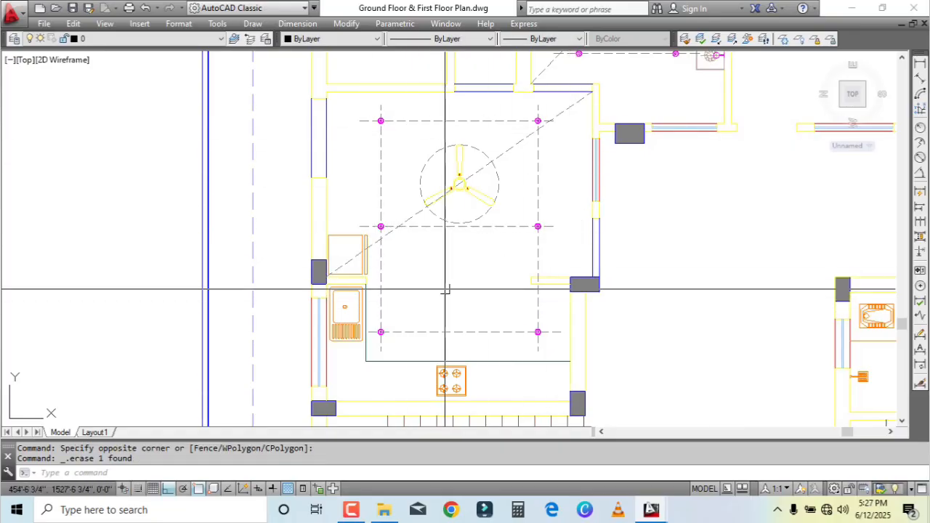
Step: Examine the light fixture layout and its dashed guide lines around the fan, kitchen counter and neighbouring walls
scroll(370, 288, "up", 2)
scroll(325, 283, "down", 2)
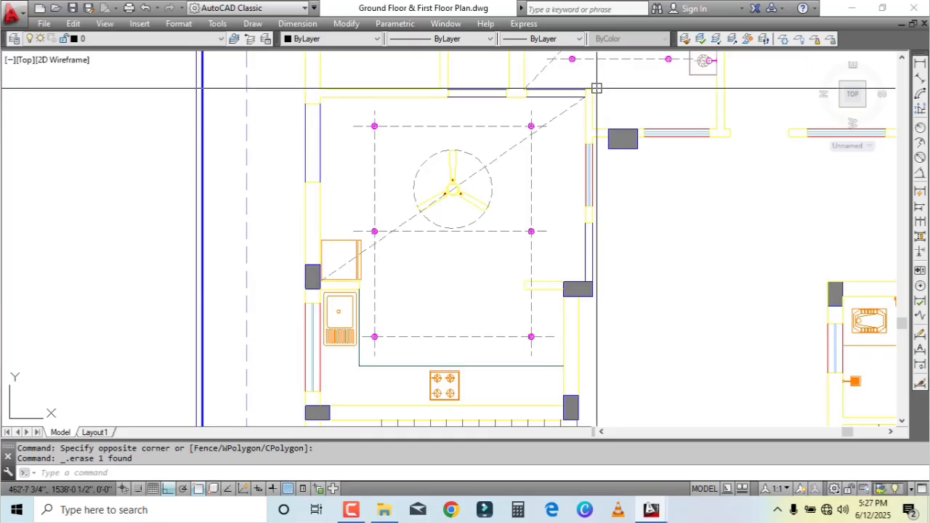
middle_click_drag(402, 363, 416, 290)
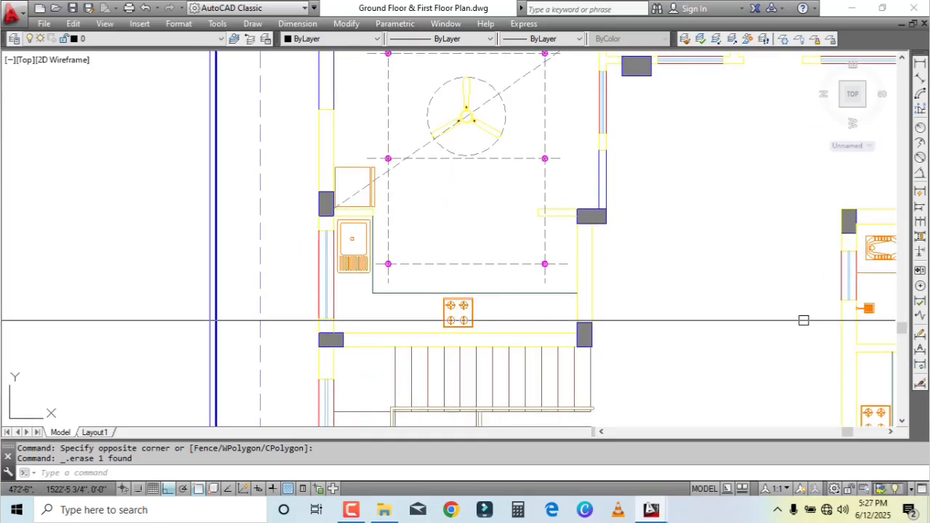
scroll(585, 337, "down", 2)
scroll(604, 221, "up", 2)
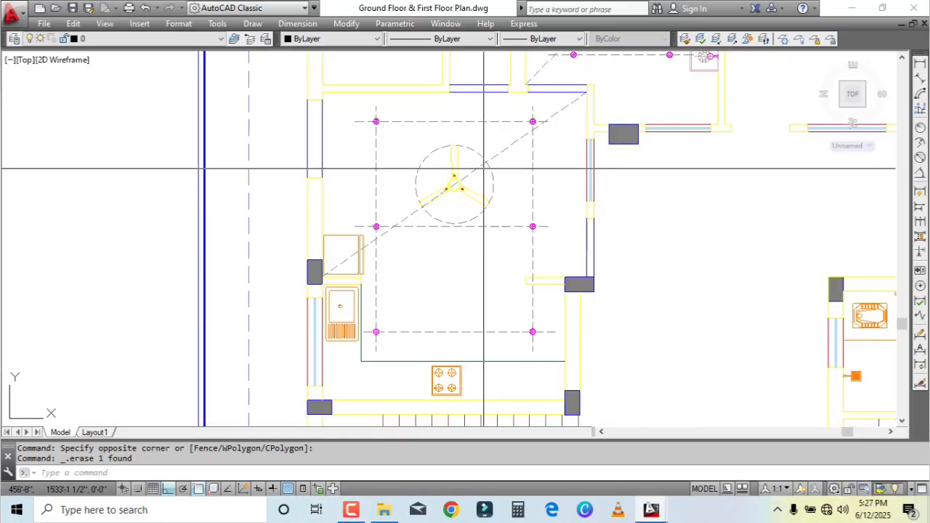
middle_click_drag(385, 245, 369, 377)
scroll(452, 158, "up", 2)
left_click(479, 123)
left_click(532, 183)
key("Escape")
middle_click_drag(475, 295, 487, 137)
middle_click_drag(666, 231, 635, 297)
scroll(535, 183, "down", 2)
scroll(590, 334, "up", 2)
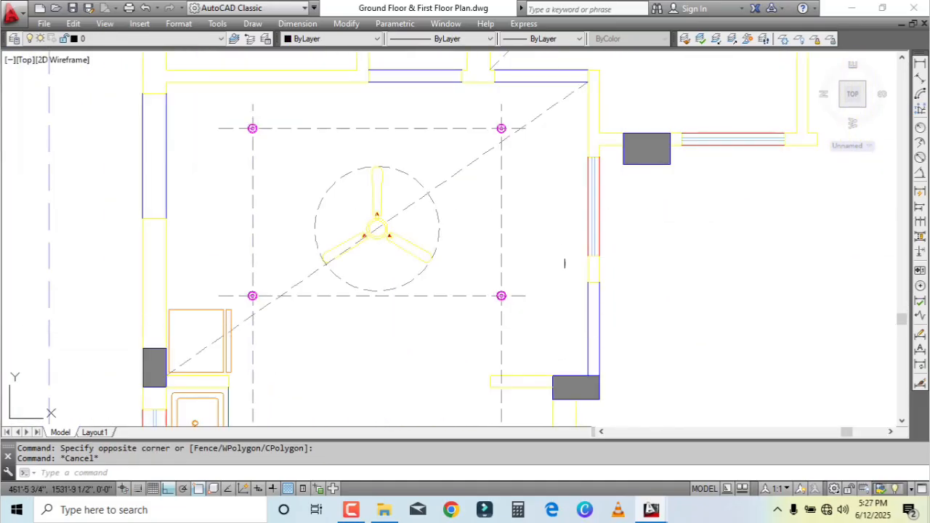
middle_click_drag(572, 214, 664, 236)
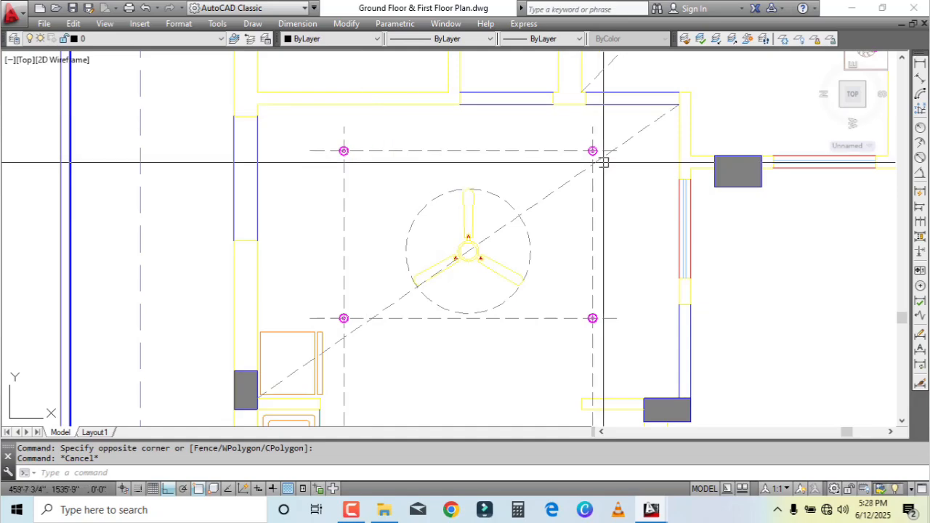
scroll(603, 158, "down", 1)
middle_click_drag(579, 290, 531, 277)
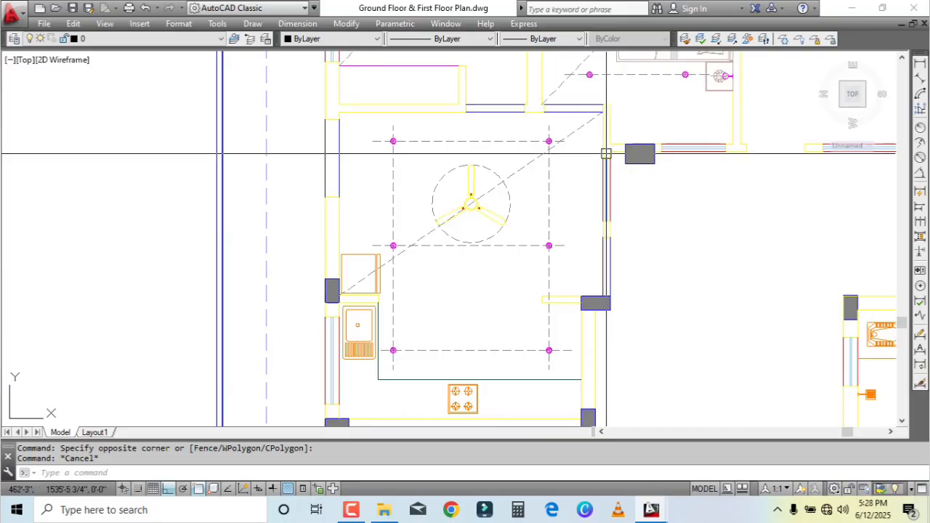
middle_click_drag(526, 311, 539, 259)
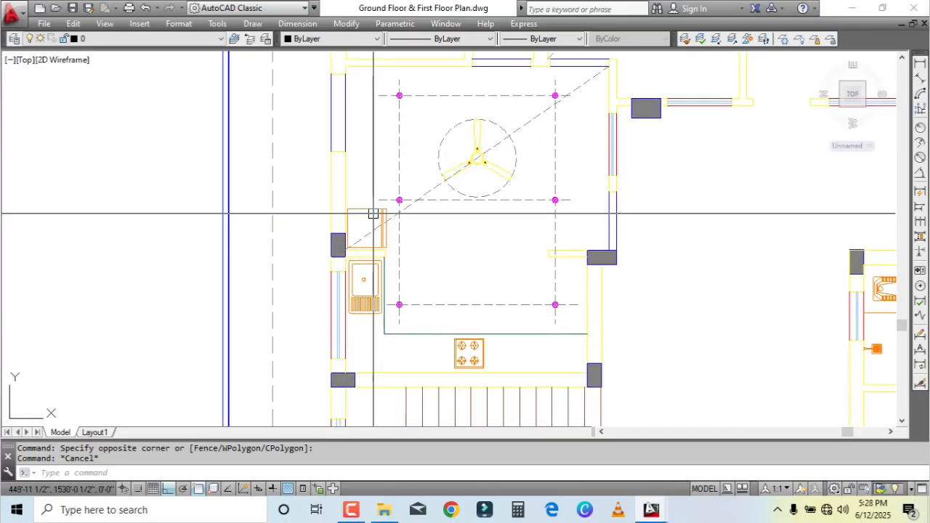
Step: Draw a 5' diameter circle centred on the light fixture beside the kitchen sink
scroll(381, 297, "up", 2)
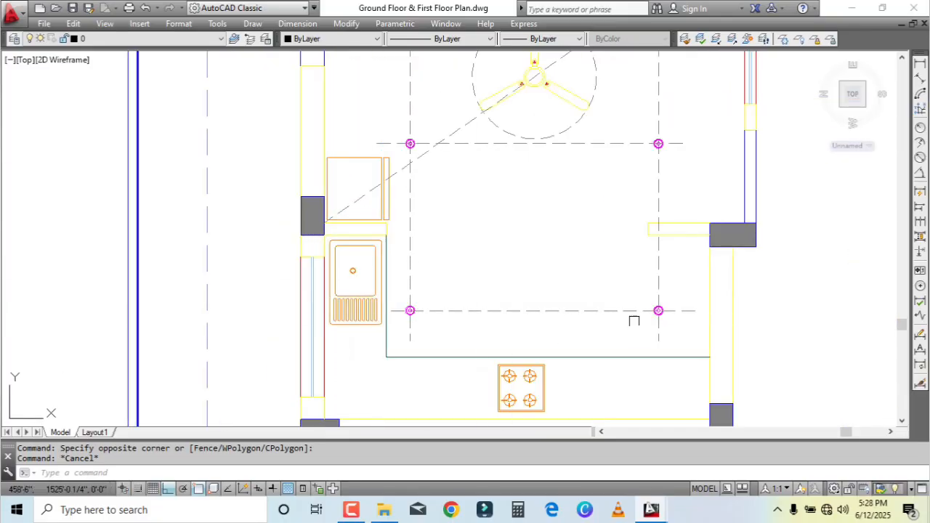
scroll(478, 351, "up", 8)
type("c")
key("Return")
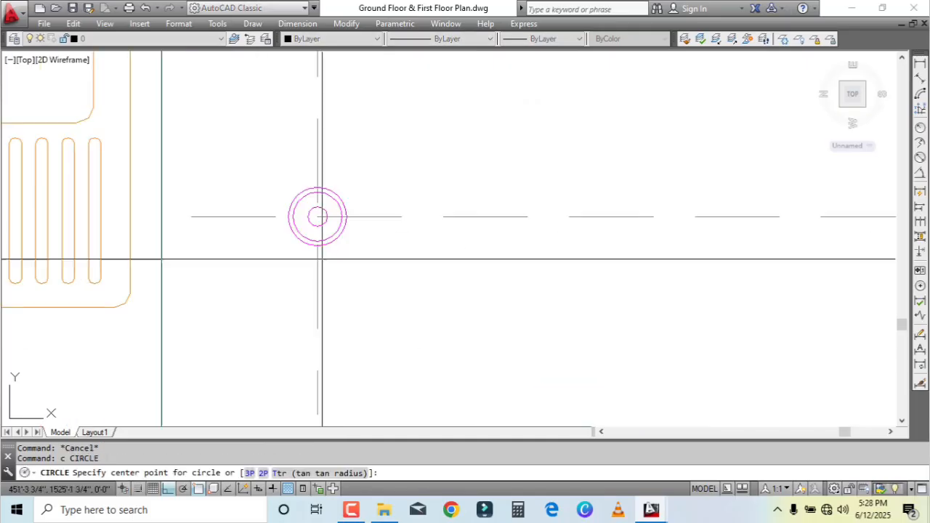
left_click(410, 310)
type("d")
key("Return")
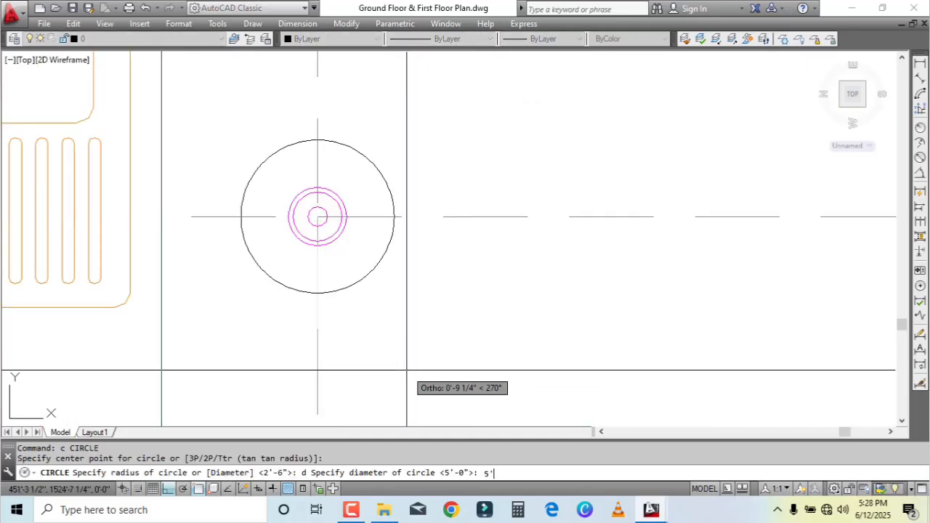
type("5'")
key("Return")
Step: Draw a 5' diameter circle centred on the opposite kitchen light fixture and erase both 5' circles
scroll(577, 228, "down", 3)
scroll(531, 228, "up", 6)
key("Return")
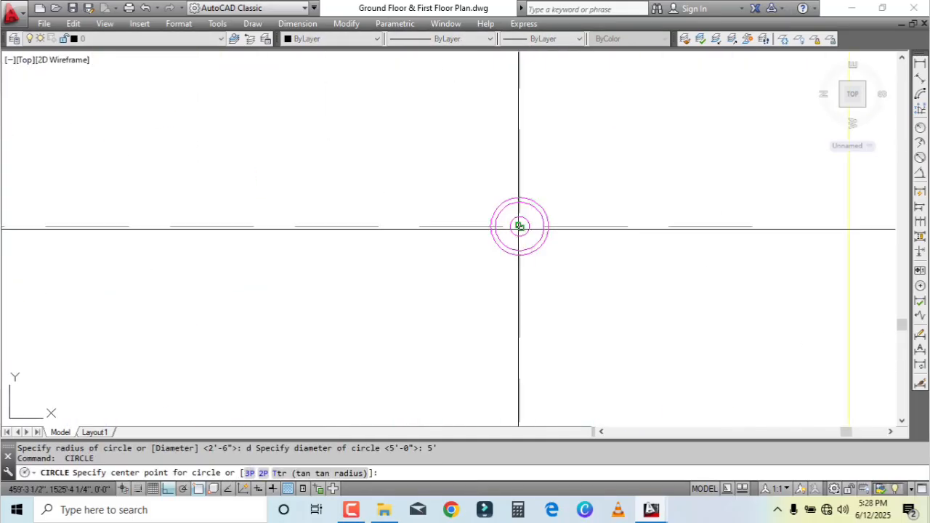
left_click(520, 226)
type("d")
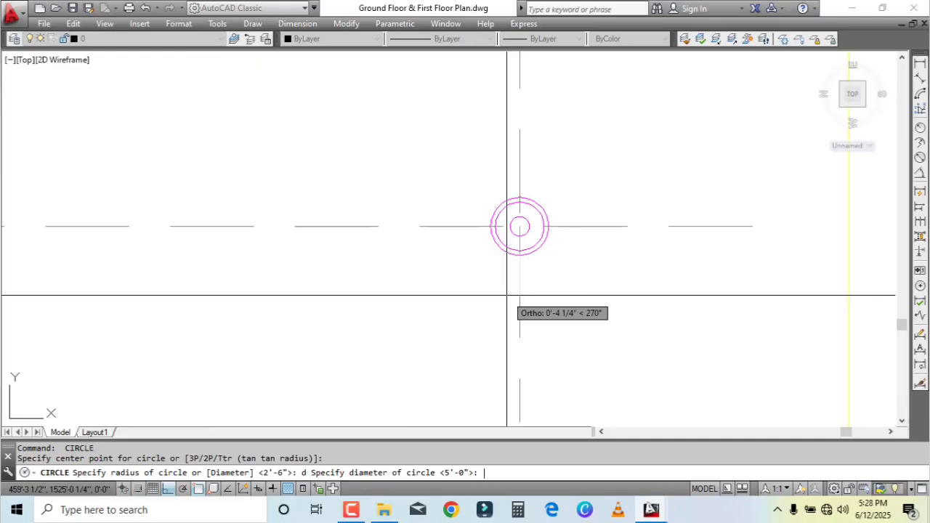
type("5'")
key("Return")
scroll(563, 238, "down", 5)
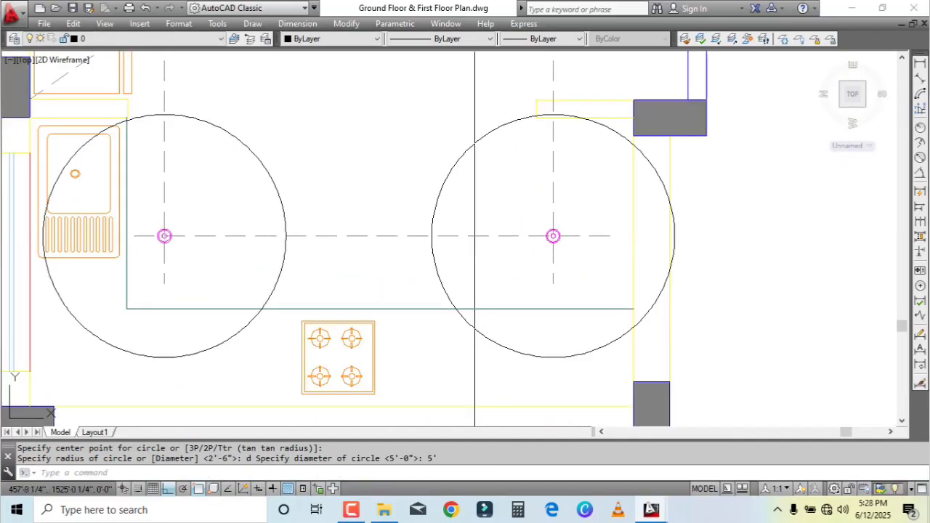
left_click(275, 263)
key("Delete")
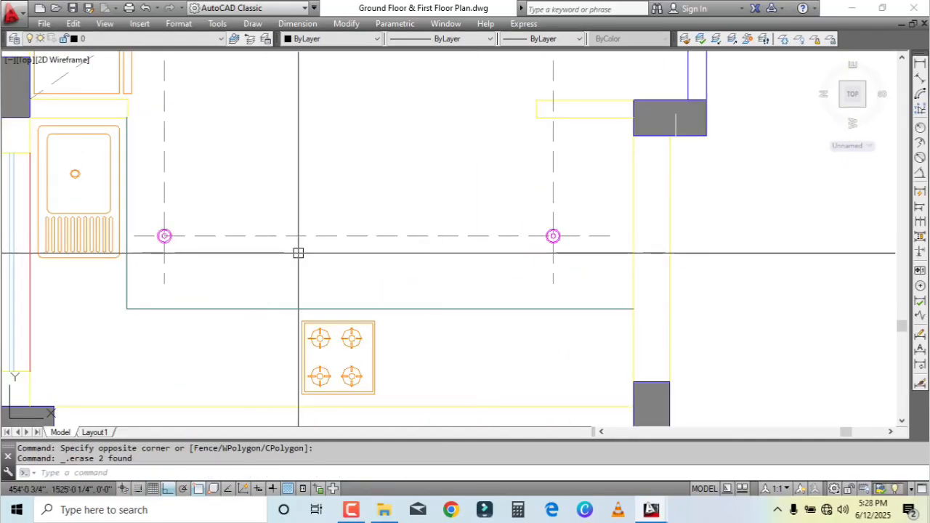
Step: Draw a 6' diameter circle centred on the light fixture beside the kitchen sink
type("c")
key("Return")
scroll(164, 225, "up", 4)
left_click(164, 215)
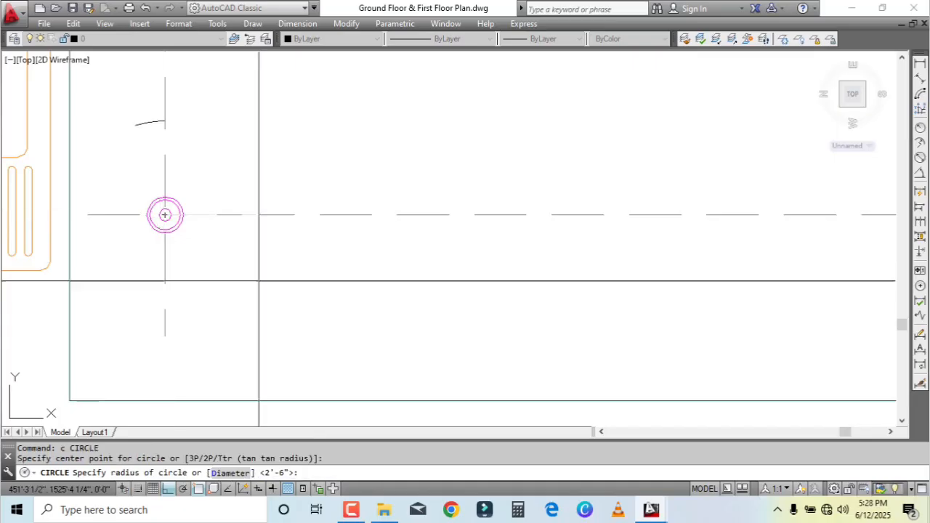
type("d")
key("Return")
type("6'")
key("Return")
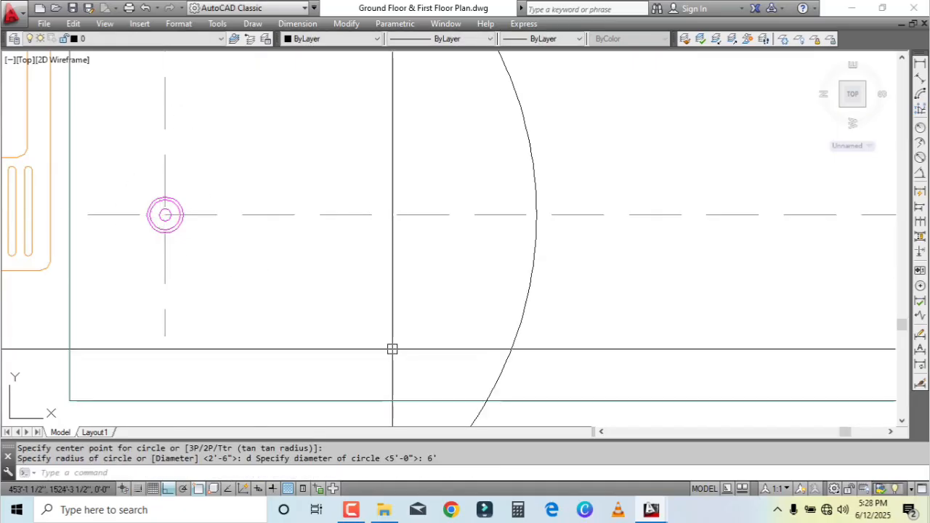
Step: Draw a 6' diameter circle centred on the opposite kitchen light fixture and erase both 6' circles
scroll(632, 200, "down", 5)
scroll(727, 203, "up", 6)
key("Return")
left_click(680, 185)
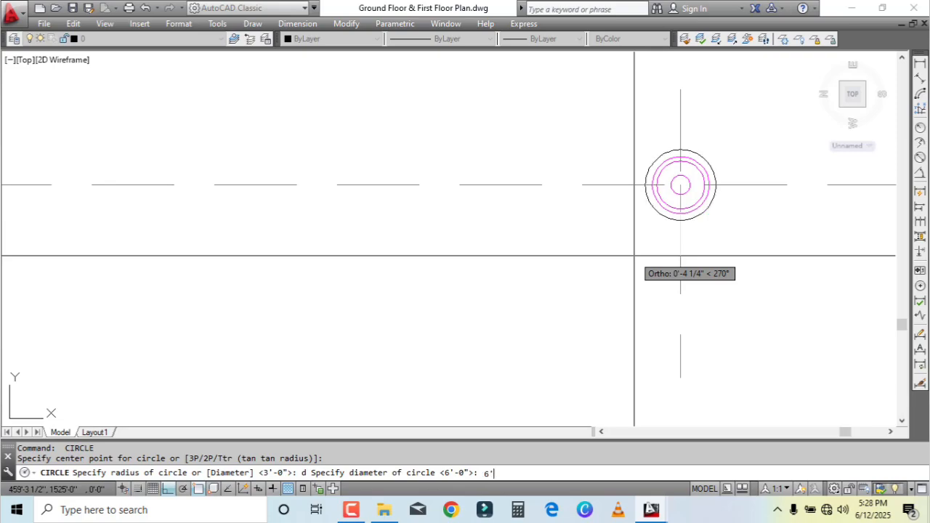
key("Return")
scroll(603, 236, "down", 8)
left_click(563, 264)
left_click(414, 262)
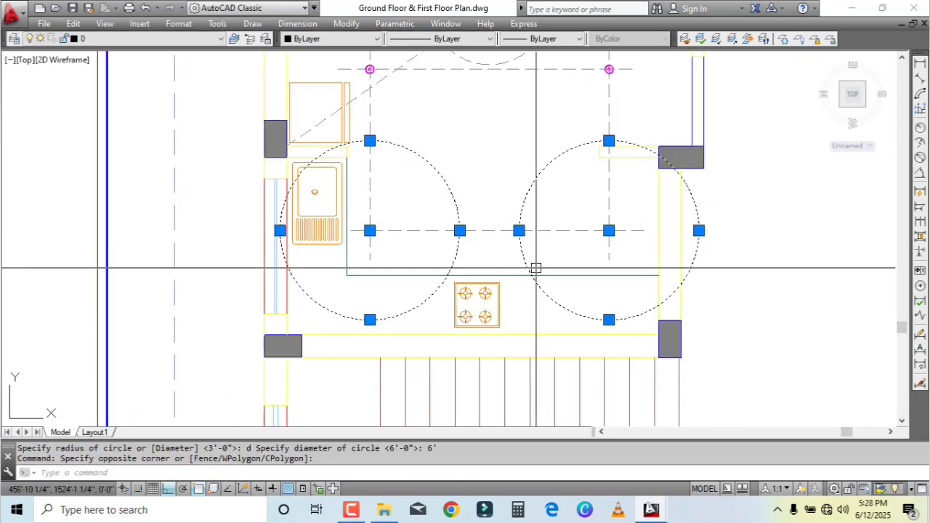
key("Delete")
Step: Measure the vertical distance between the middle and lower rows of light fixtures
middle_click_drag(541, 301, 500, 417)
scroll(510, 331, "down", 2)
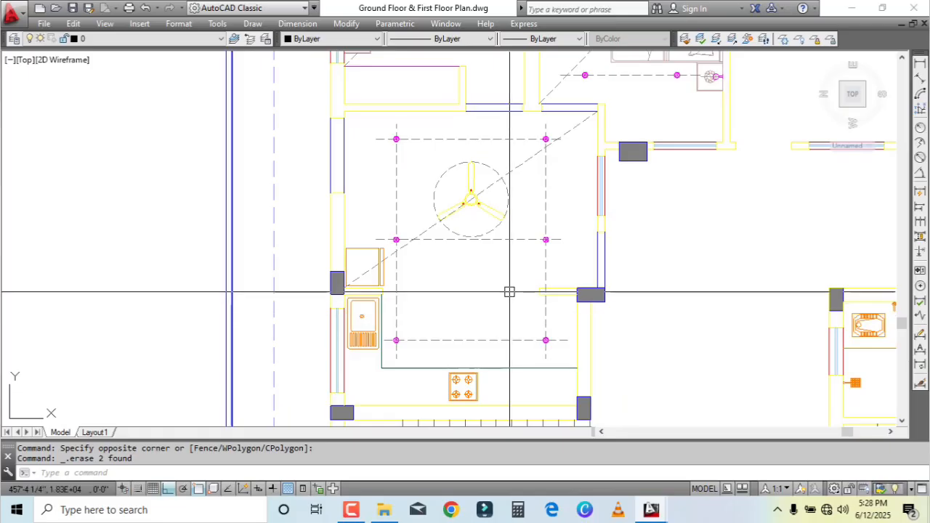
type("i")
key("Return")
scroll(508, 276, "up", 2)
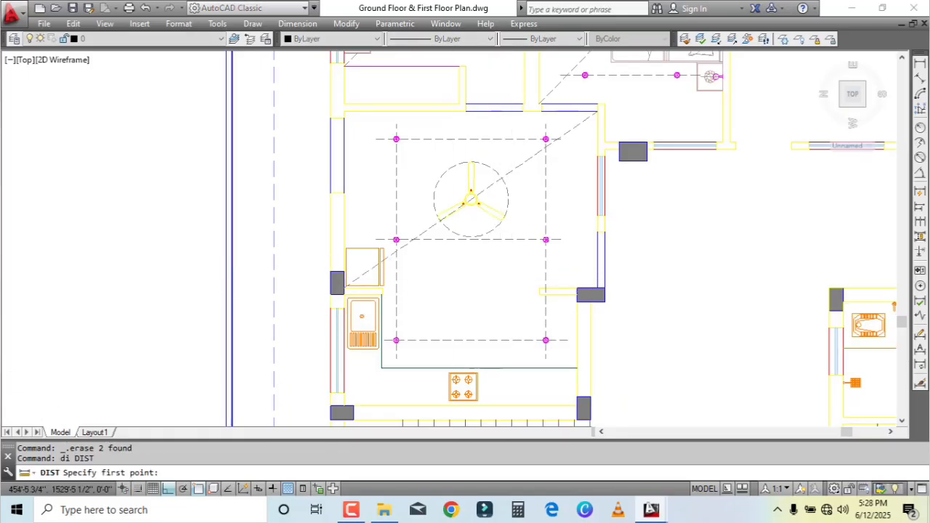
left_click(540, 227)
left_click(541, 389)
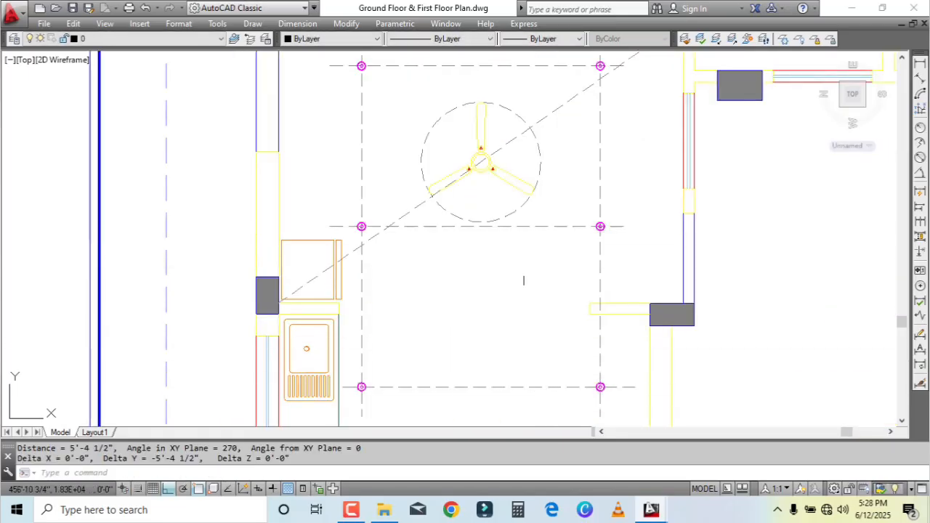
scroll(392, 264, "down", 3)
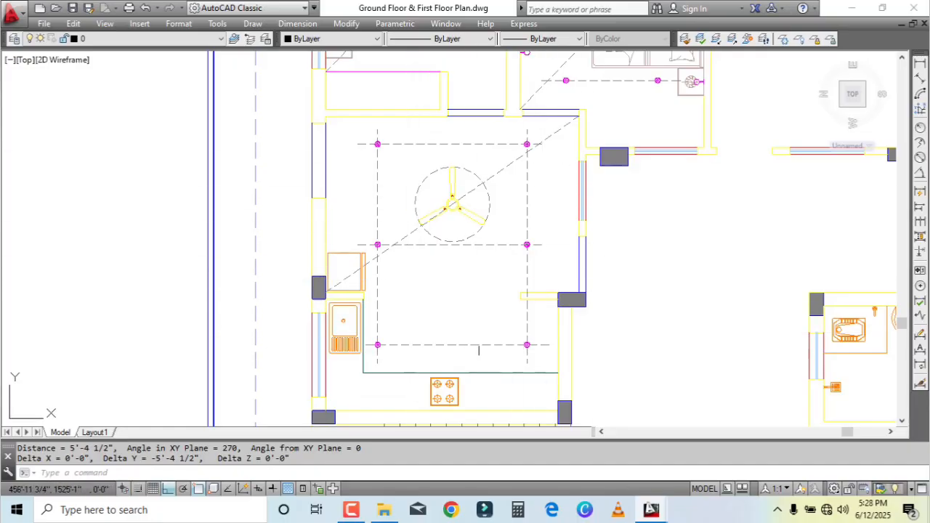
scroll(482, 312, "up", 2)
scroll(394, 315, "down", 2)
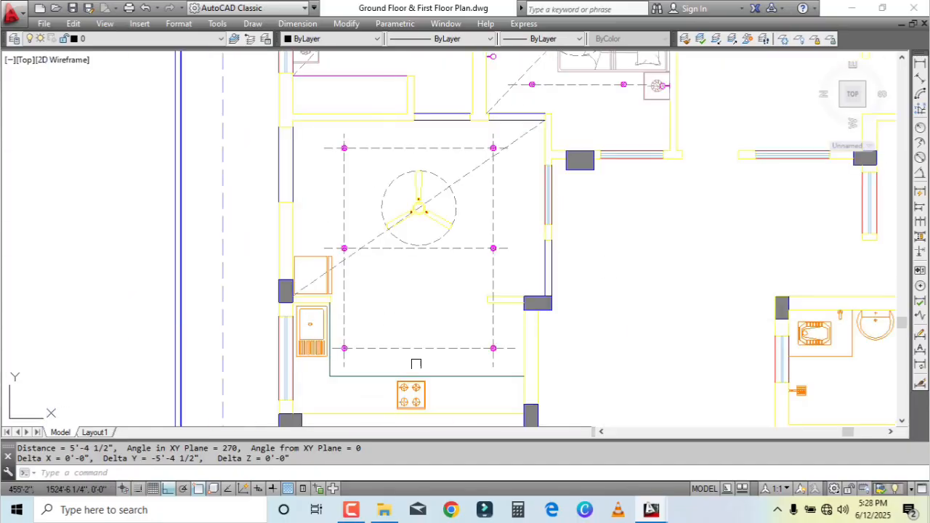
scroll(385, 315, "up", 2)
scroll(295, 319, "down", 2)
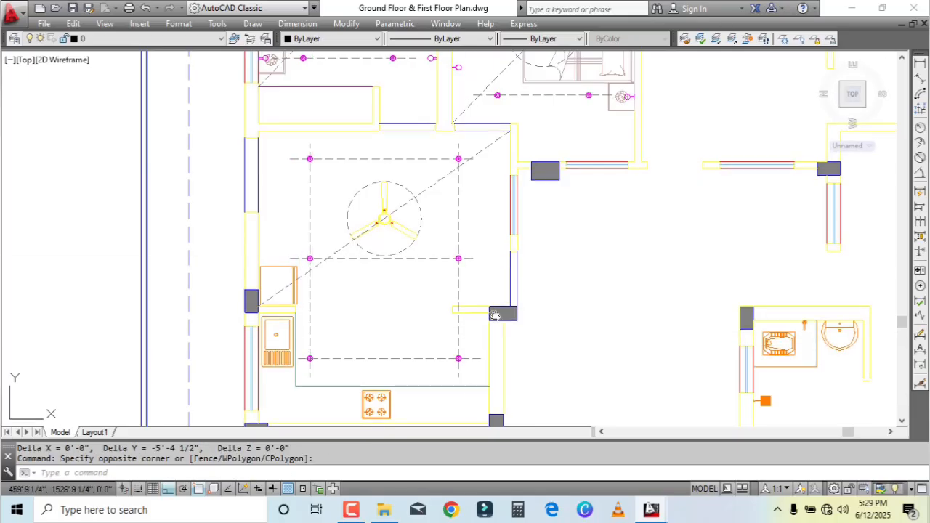
Step: Draw a vertical construction line from the short partition wall up to the upper wall of the fan room
middle_click_drag(469, 335, 517, 327)
scroll(517, 327, "up", 2)
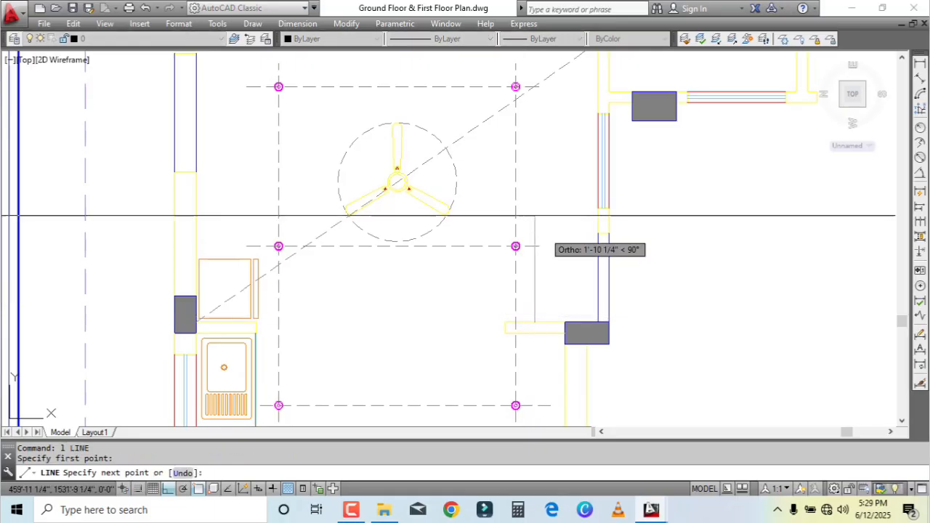
left_click(515, 180)
key("Return")
scroll(544, 283, "down", 2)
Step: Divide the vertical construction line into 4 segments
middle_click_drag(544, 283, 615, 225)
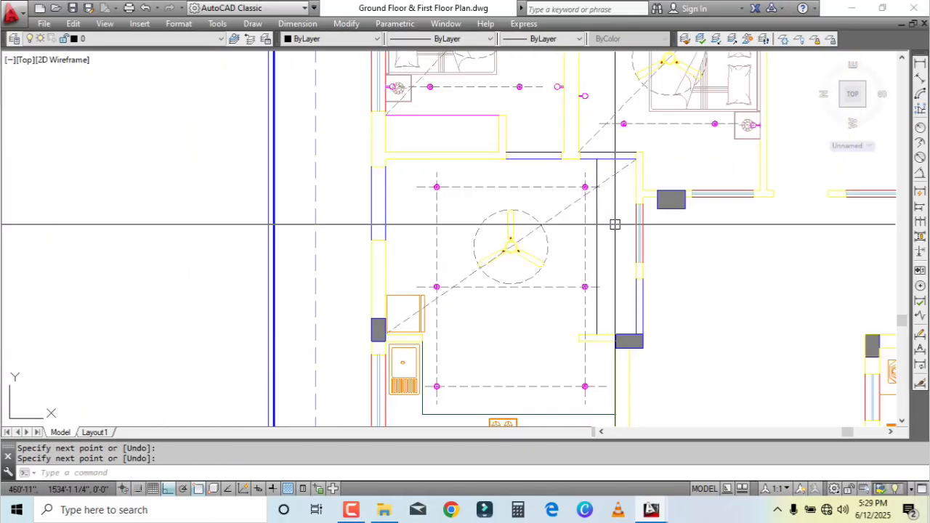
type("div")
key("Return")
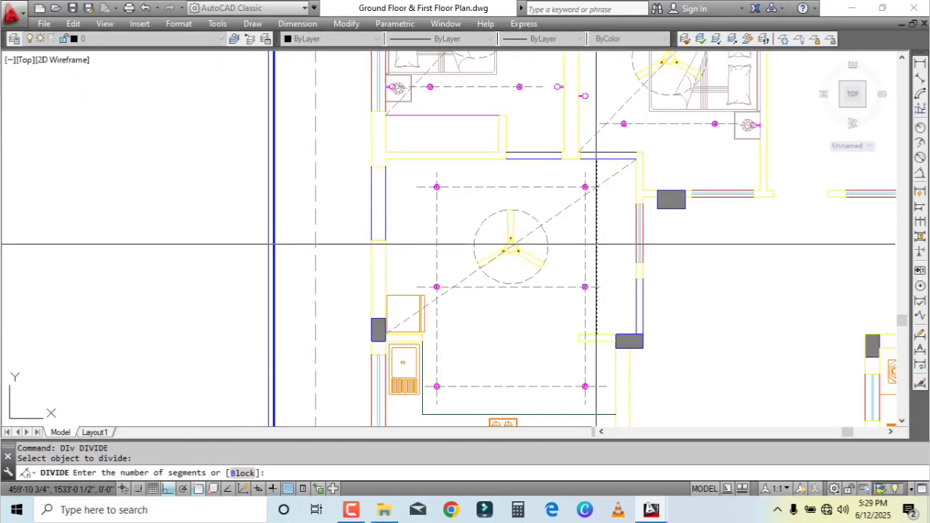
type("4")
key("Return")
scroll(614, 228, "up", 3)
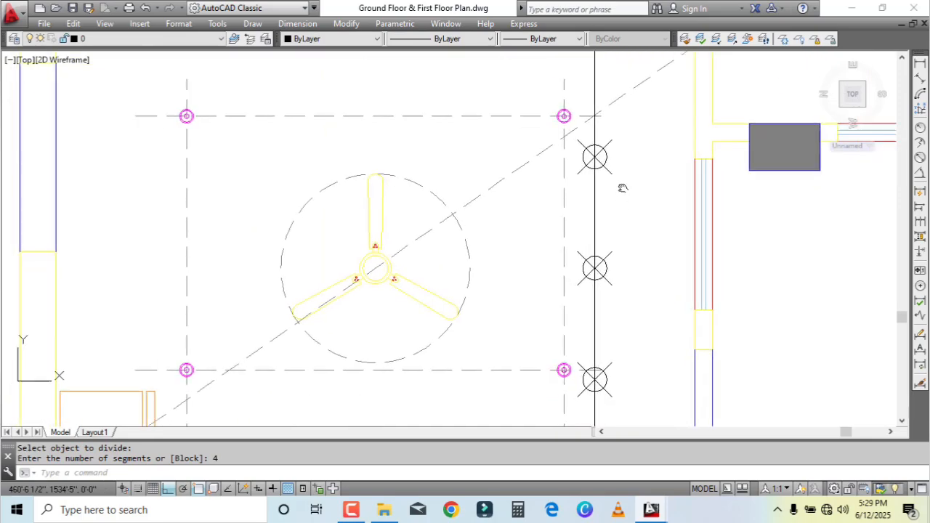
Step: Draw a horizontal construction line from the lowest division point across the room past the outer wall
scroll(609, 125, "down", 1)
type("l")
key("Return")
left_click(592, 239)
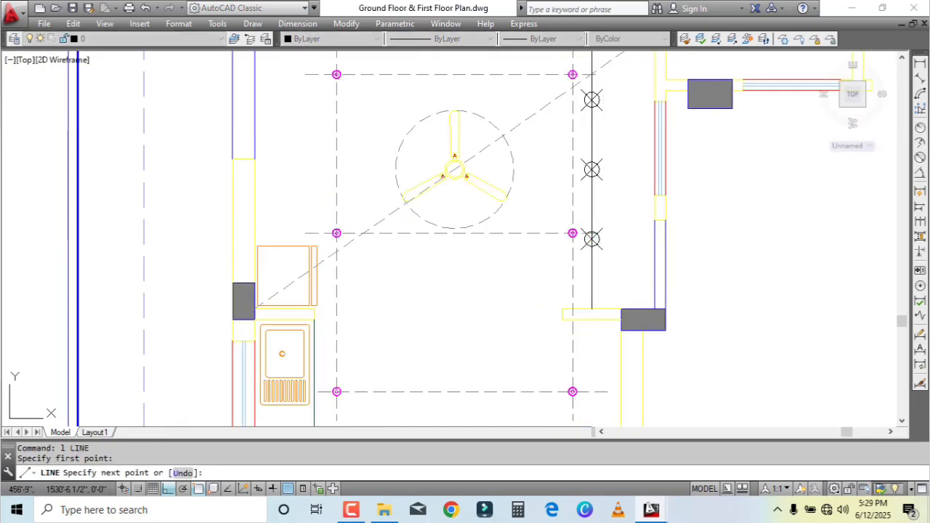
left_click(132, 270)
key("Escape")
Step: Draw a horizontal construction line from the highest division point across the room past the outer wall
middle_click_drag(656, 282, 658, 374)
type("l")
key("Return")
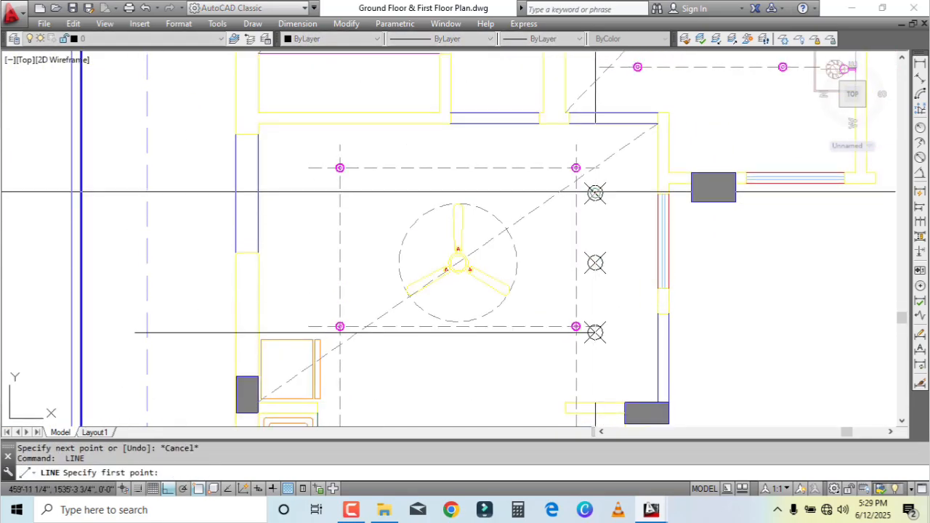
left_click(595, 194)
left_click(193, 193)
key("Escape")
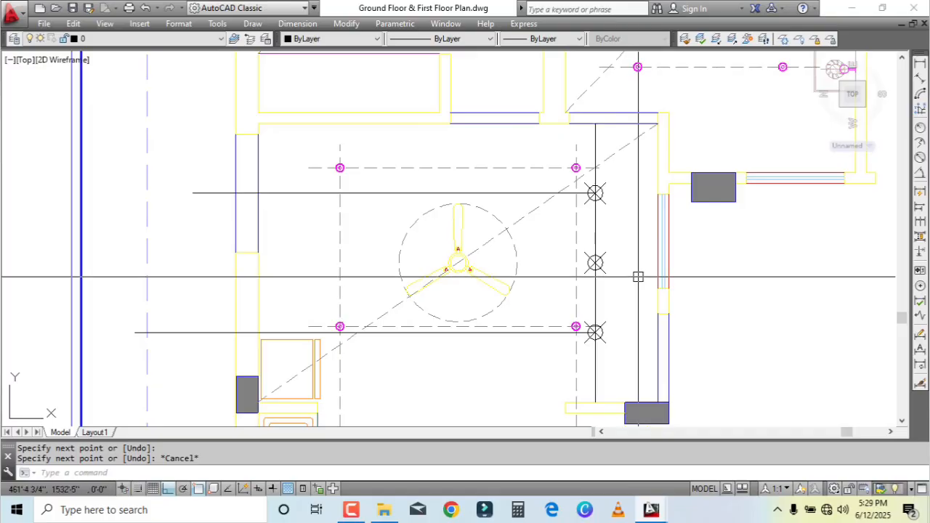
Step: Measure the vertical spacing between the upper wall, the upper horizontal construction line and the middle division point
type("di")
key("Return")
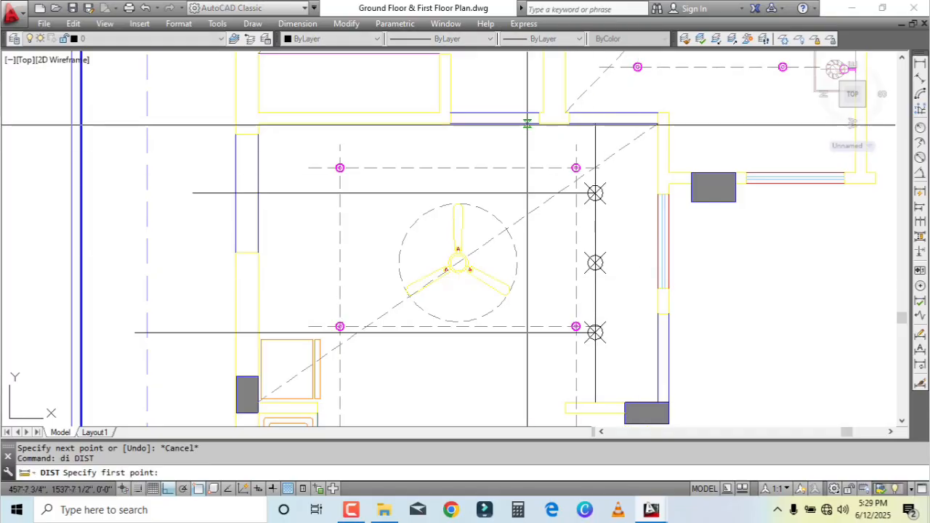
left_click(526, 193)
left_click(525, 263)
left_click(351, 510)
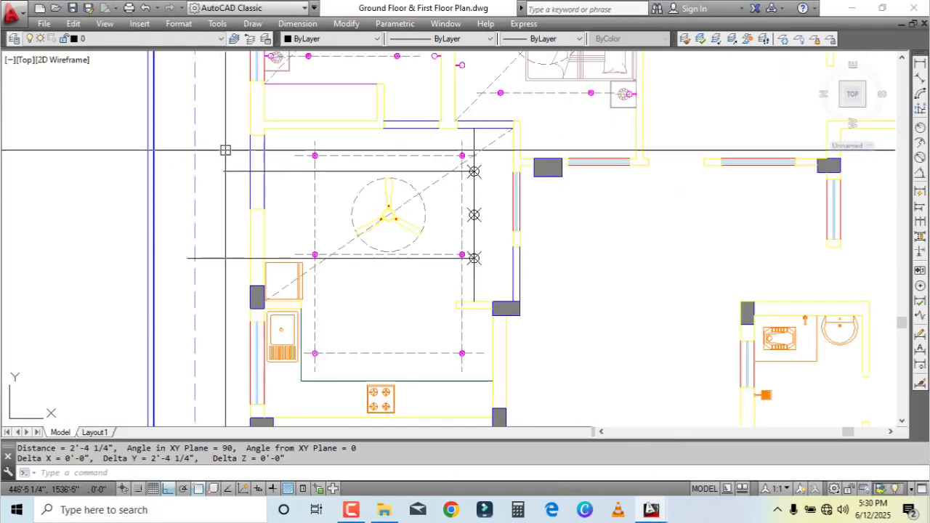
Step: Move the upper two light fixtures and their dashed guide line down onto the upper horizontal construction line
scroll(545, 237, "up", 5)
scroll(544, 237, "down", 3)
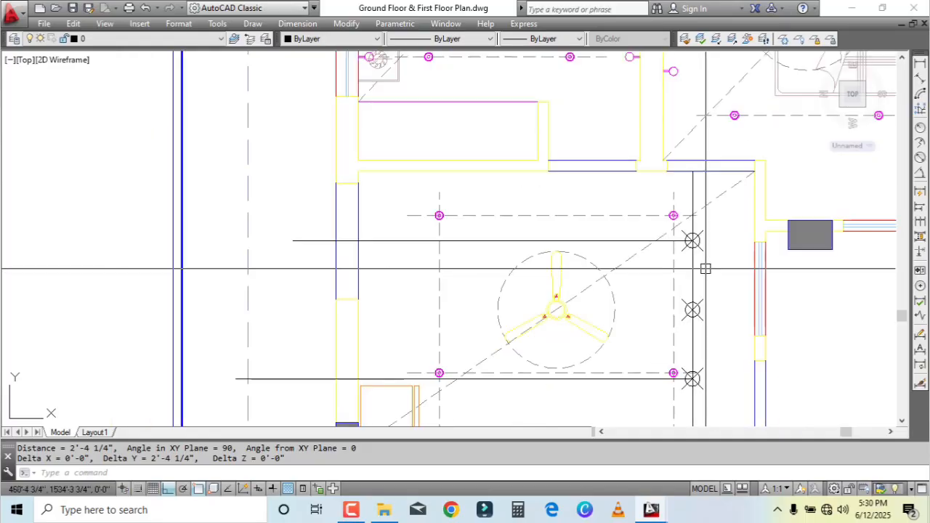
scroll(413, 257, "up", 3)
left_click(425, 191)
scroll(488, 210, "down", 2)
left_click(687, 204)
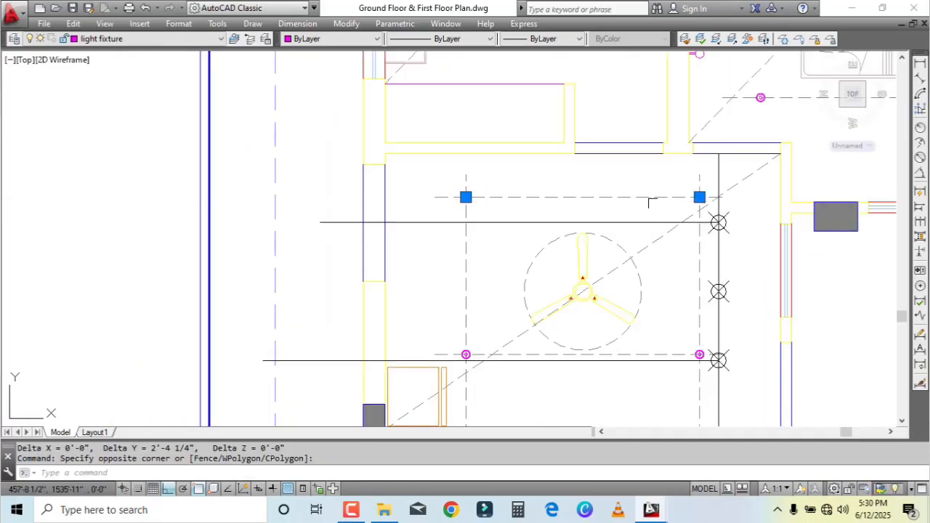
left_click(719, 190)
left_click(623, 205)
type("m")
key("Return")
left_click(643, 197)
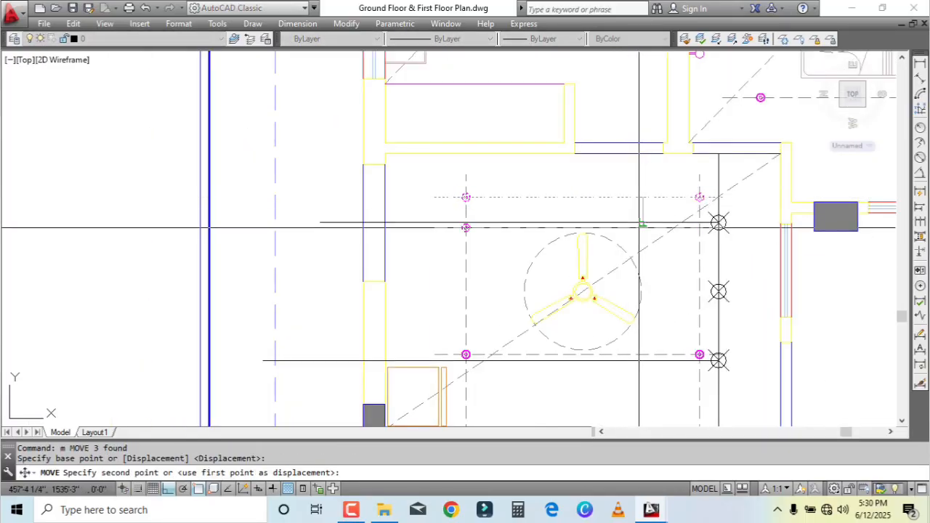
left_click(639, 221)
Step: Move the middle two light fixtures and their dashed guide line onto the lower horizontal construction line
middle_click_drag(440, 348, 371, 182)
scroll(376, 181, "up", 2)
left_click(349, 176)
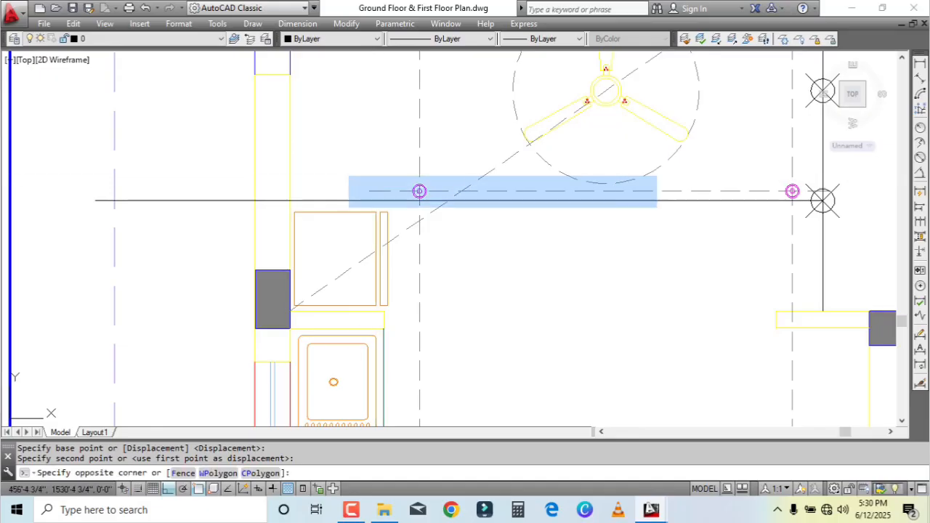
left_click(828, 204)
scroll(774, 200, "up", 2)
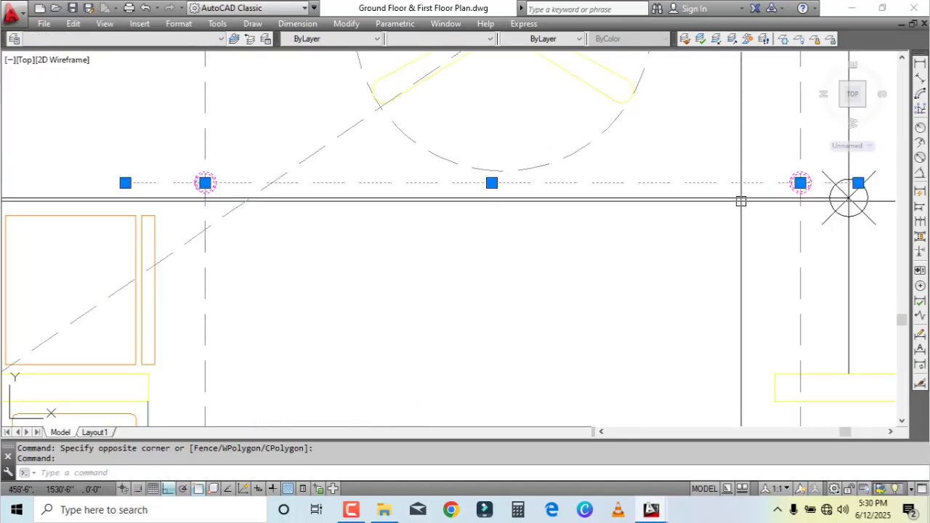
type("m")
key("Return")
left_click(742, 183)
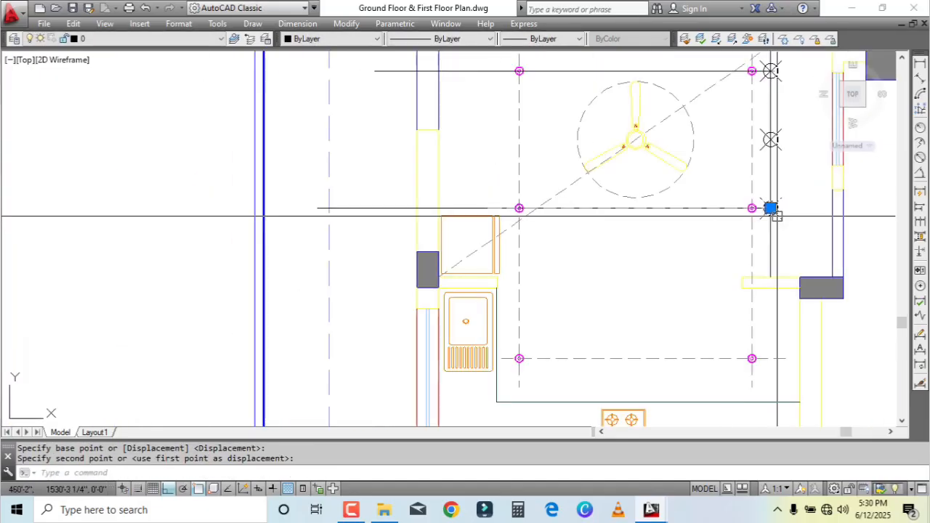
Step: Erase the vertical construction line and its three division points
left_click(772, 211)
left_click(781, 266)
key("Delete")
left_click(782, 157)
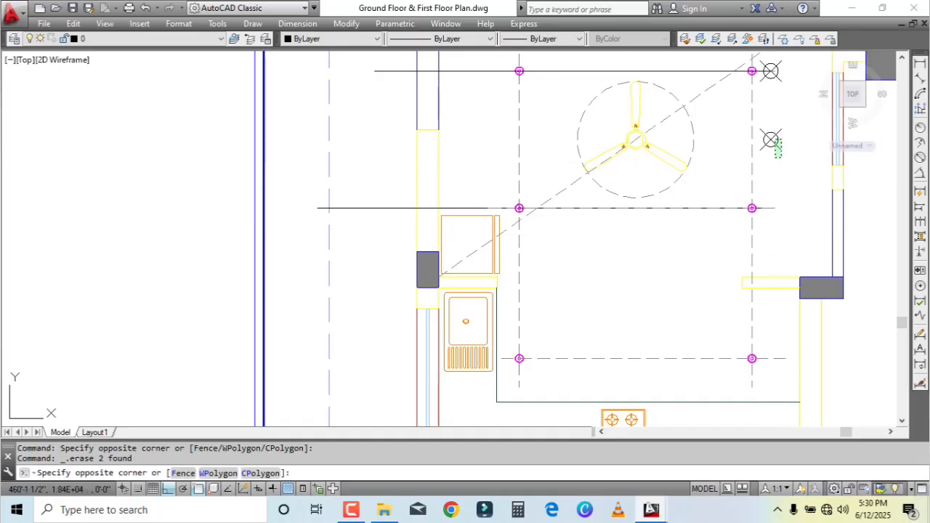
left_click(769, 80)
key("Delete")
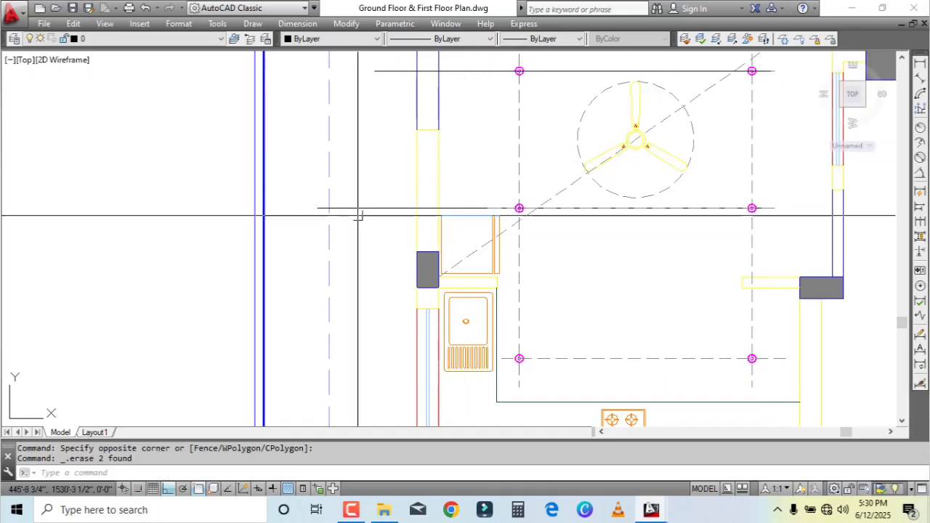
Step: Erase the two horizontal construction lines, leaving the light fixtures and dashed guide lines in place
left_click(375, 73)
key("Delete")
scroll(411, 192, "down", 2)
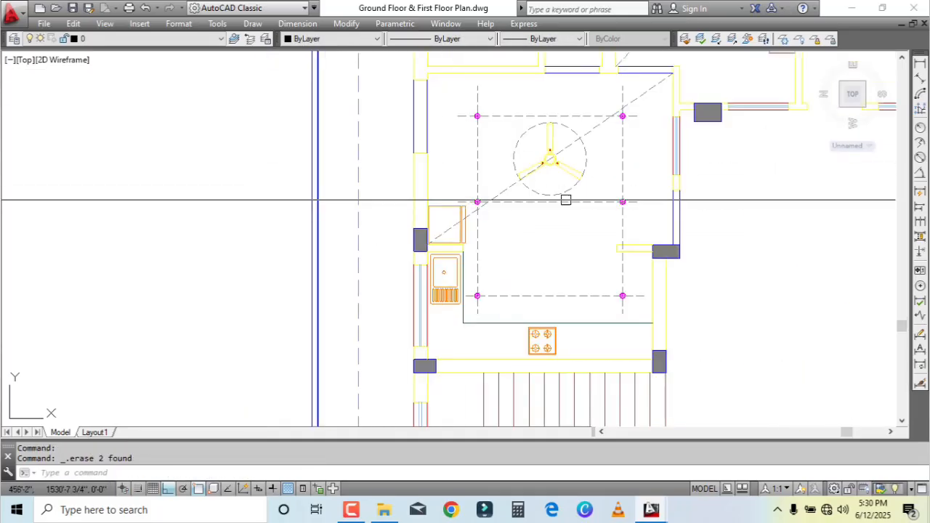
Step: Measure the vertical distance between the middle and lower light fixtures on the kitchen's right-hand guide line
mouse_move(565, 200)
middle_mouse_down()
mouse_move(552, 258)
mouse_move(568, 197)
mouse_move(567, 148)
middle_mouse_up()
scroll(579, 226, "up", 2)
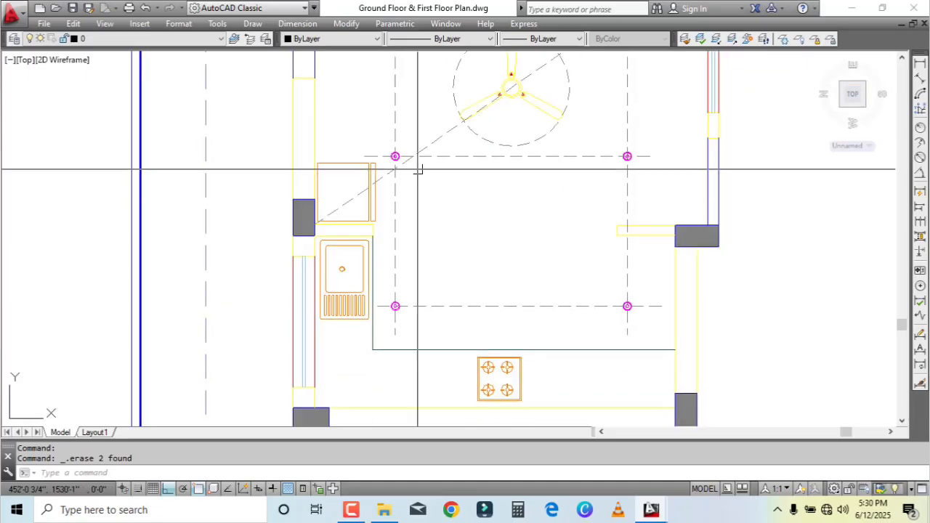
type("d")
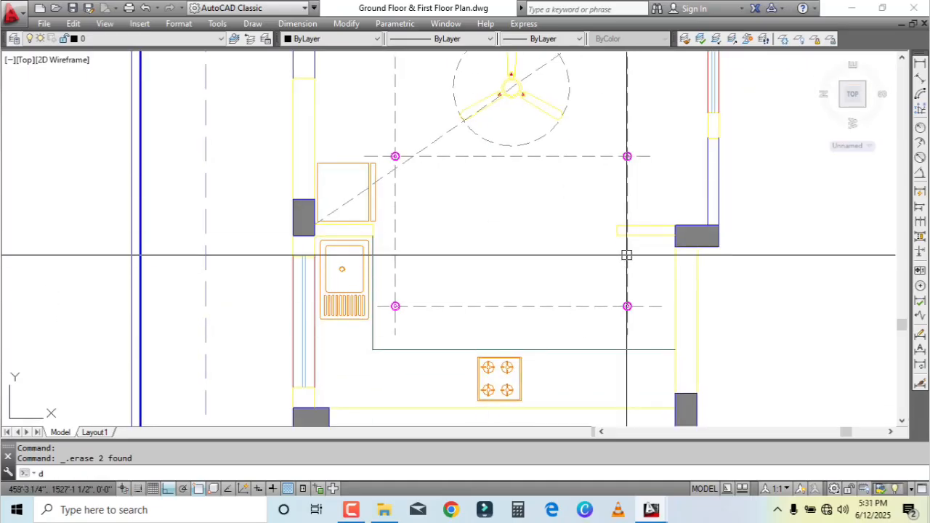
type("i")
key("Return")
left_click(627, 156)
left_click(627, 306)
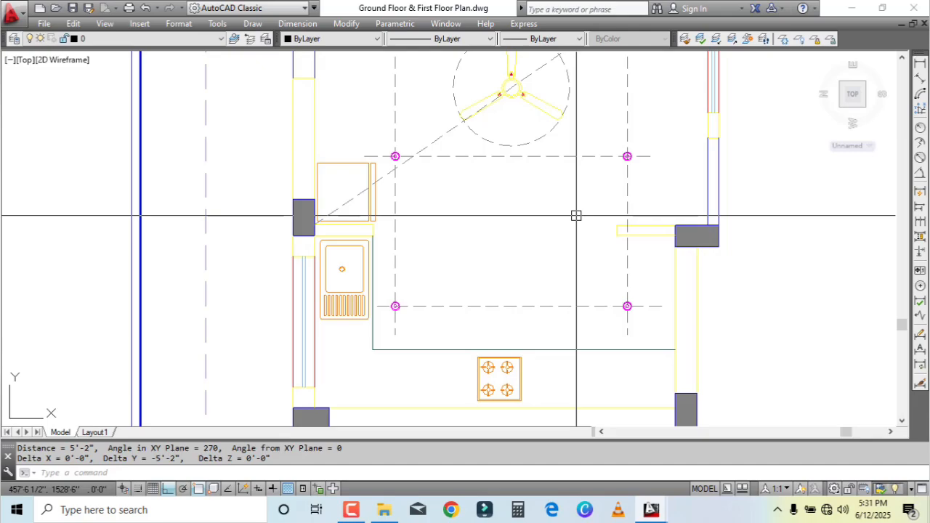
Step: Move the lower two light fixtures and their dashed guide line to midway between the wall stub's lower edge and the counter edge
left_click(467, 330)
left_click(439, 288)
scroll(378, 316, "up", 2)
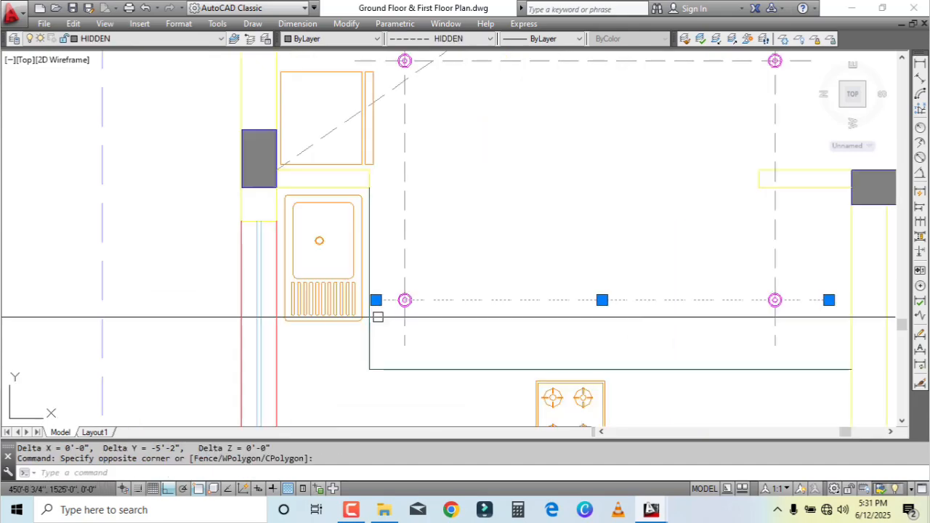
scroll(393, 281, "down", 2)
left_click(646, 315)
scroll(647, 313, "up", 2)
type("m")
key("Return")
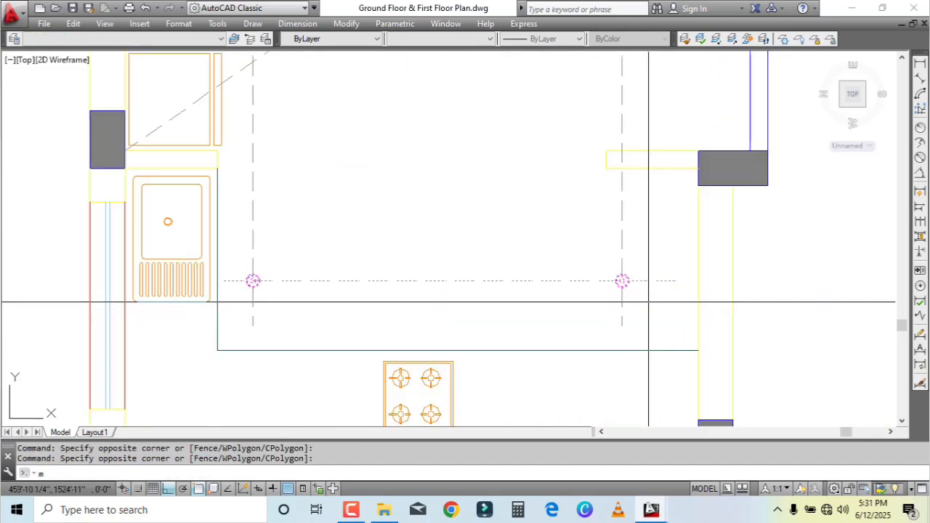
left_click(648, 280)
right_click(645, 171, "shift")
left_click(667, 207)
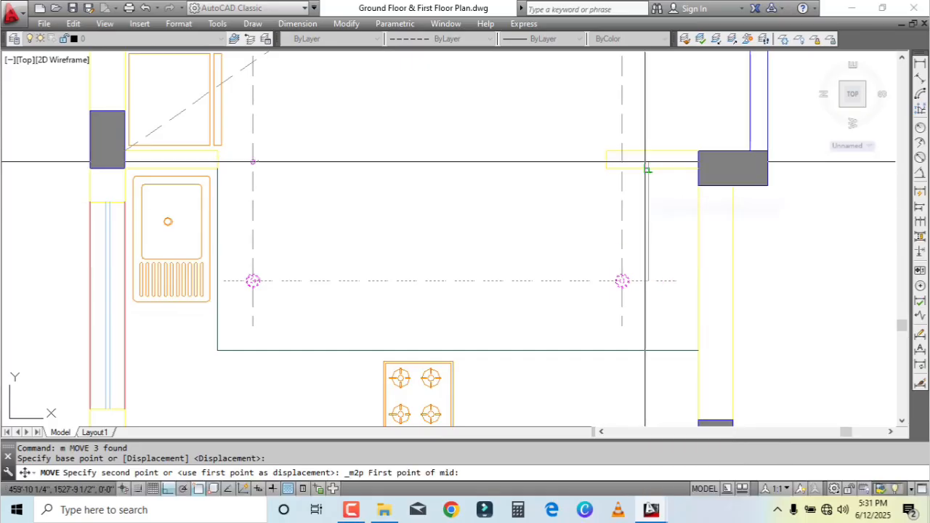
left_click(647, 169)
left_click(645, 350)
scroll(682, 280, "down", 2)
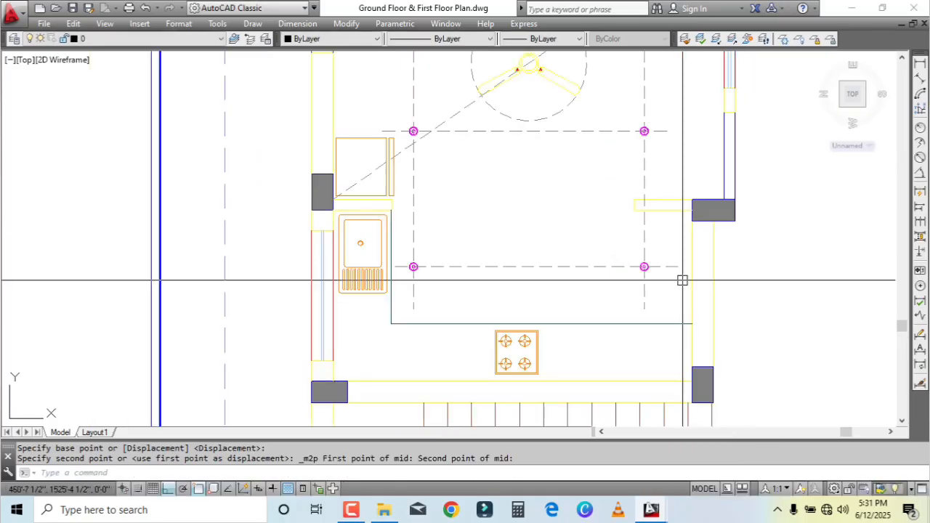
Step: Measure the distance between the middle and lower dashed guide lines in the kitchen area
middle_click_drag(640, 314, 588, 335)
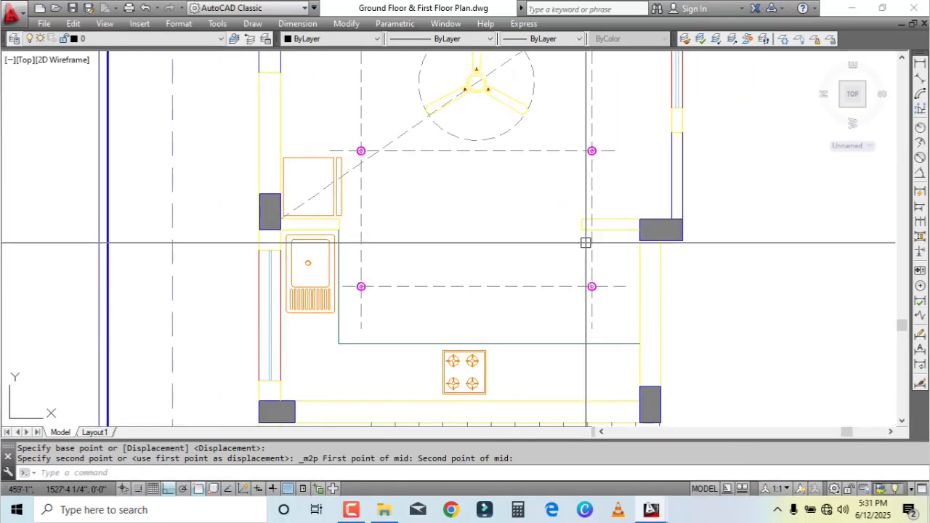
left_click(546, 229)
key("Escape")
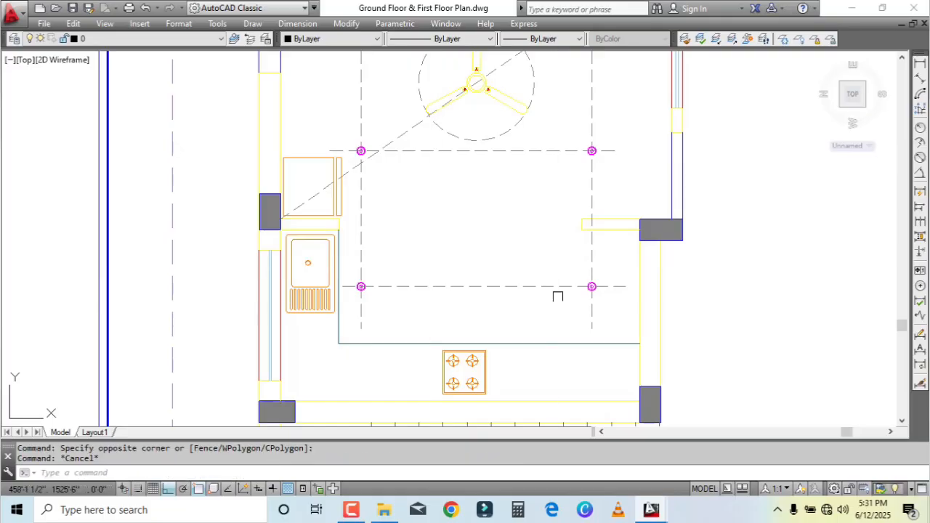
type("d: Di")
key("Return")
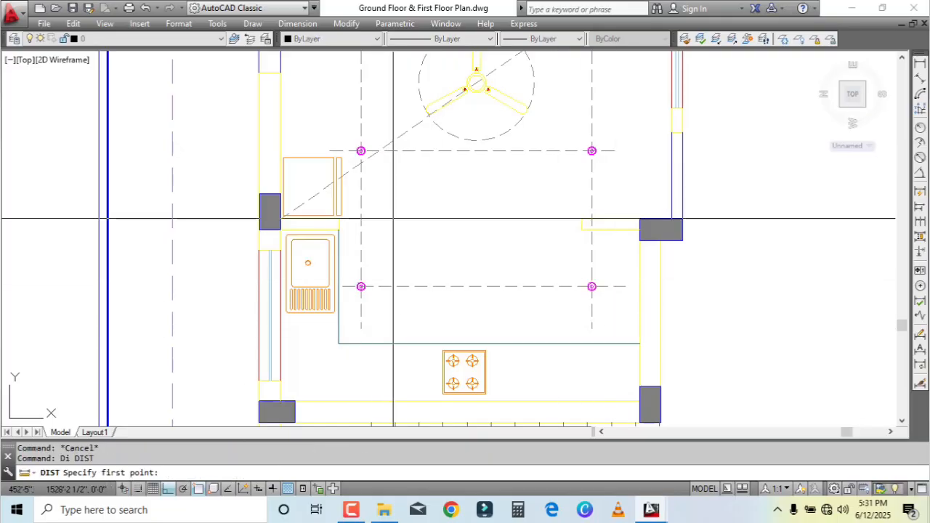
left_click(420, 150)
left_click(419, 286)
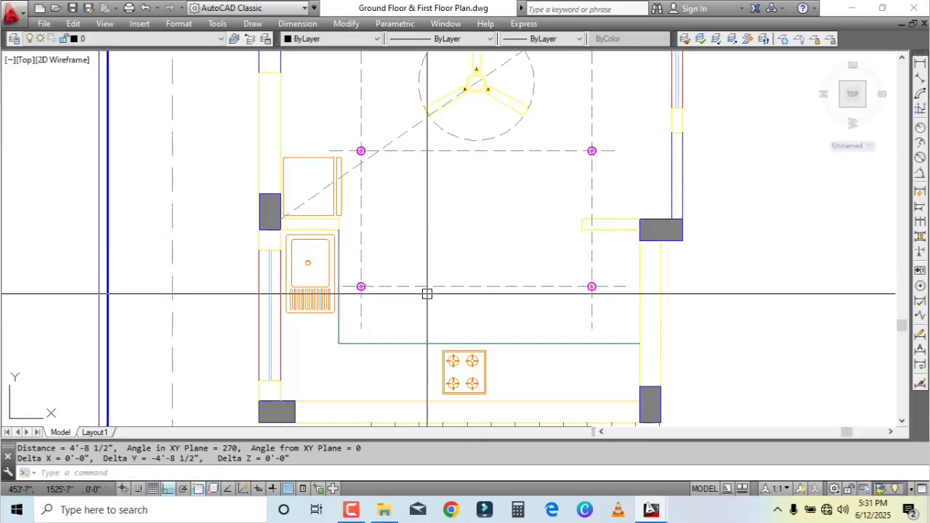
Step: Copy the wall light on the left bedroom's right wall straight down into the kitchen area
scroll(429, 294, "down", 2)
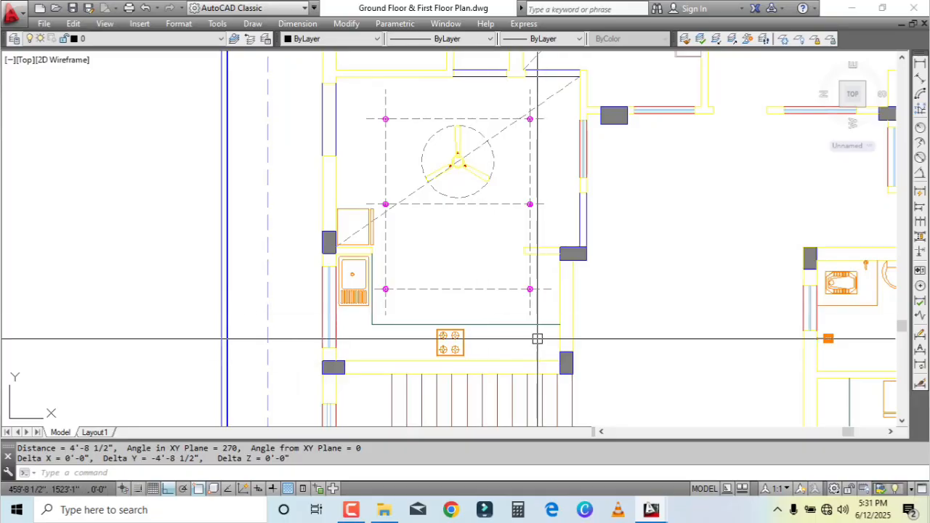
middle_click_drag(511, 306, 518, 340)
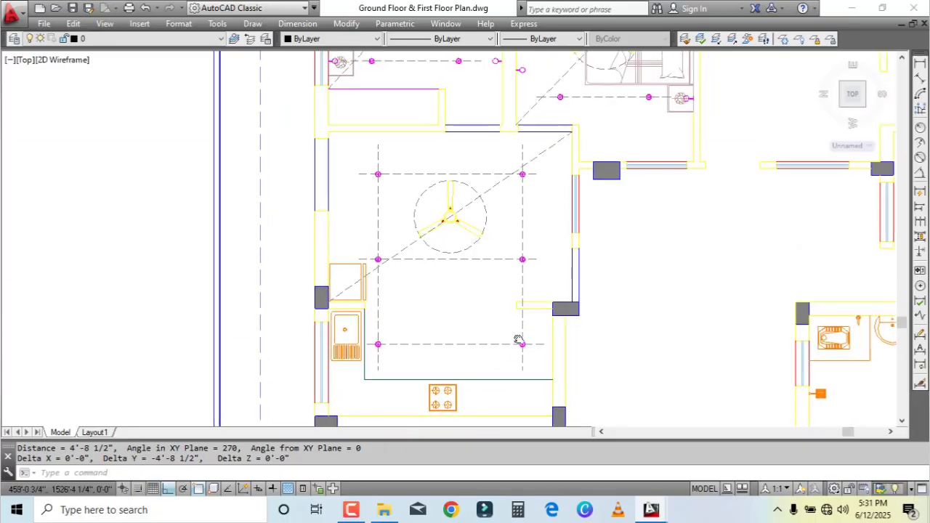
middle_click_drag(385, 160, 403, 284)
scroll(465, 221, "up", 2)
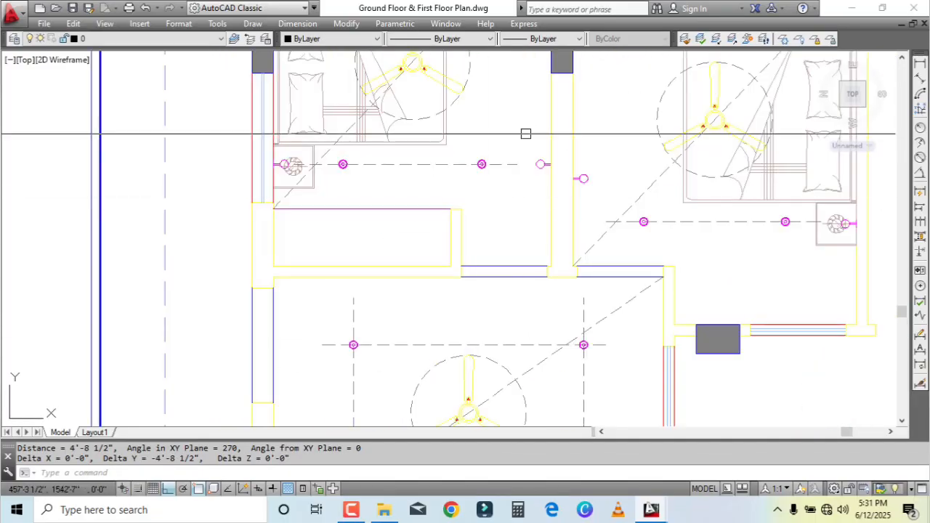
left_click(528, 132)
left_click(567, 202)
type("co")
key("Return")
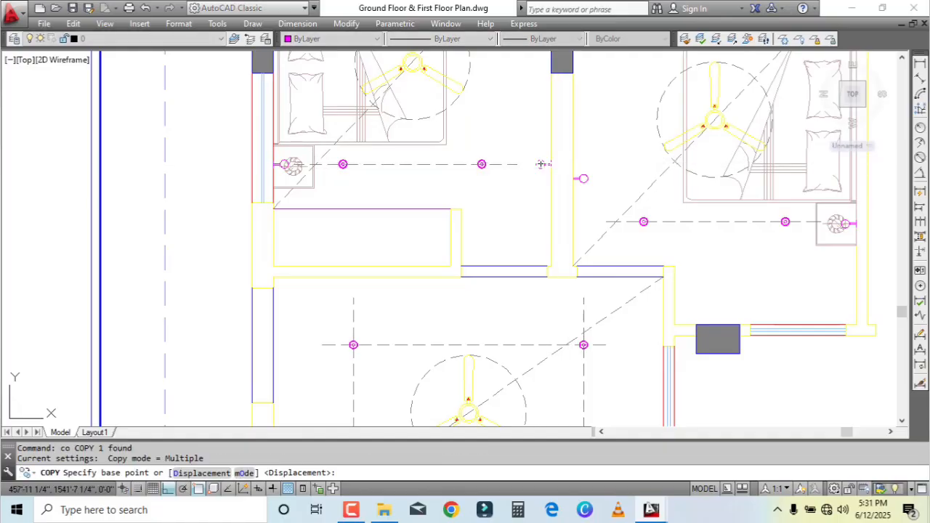
left_click(551, 164)
left_click(550, 309)
key("Return")
scroll(523, 320, "up", 2)
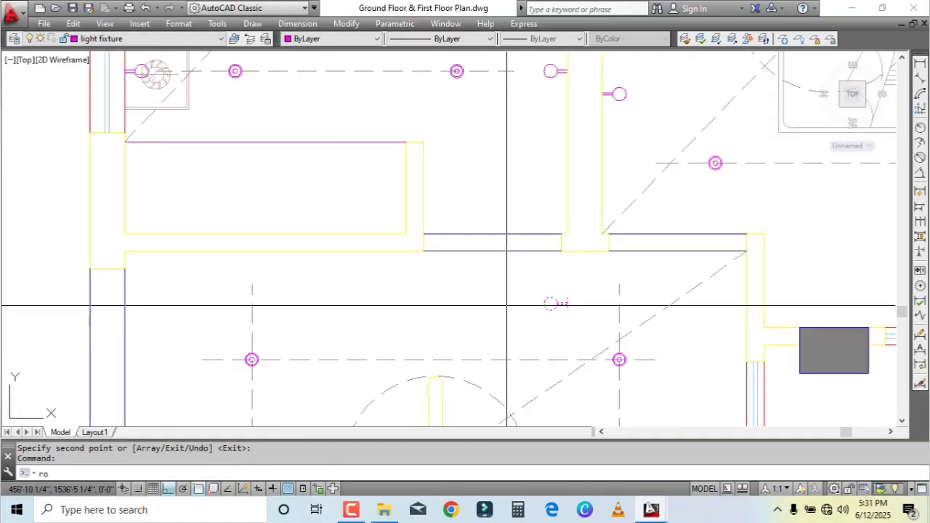
Step: Rotate the copied wall light so its stem points up, and place it at the midpoint of the kitchen's upper wall face
type("ro")
key("Return")
left_click(507, 306)
left_click(508, 240)
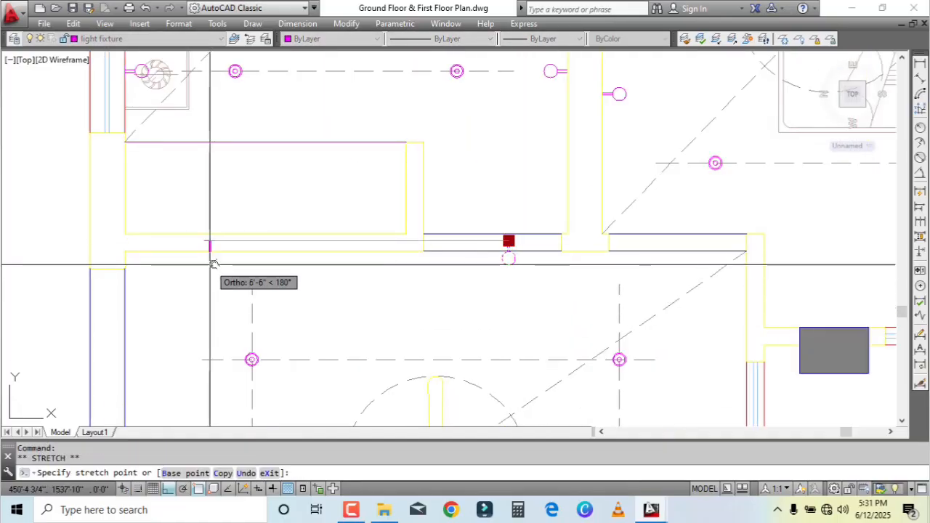
middle_click_drag(244, 253, 351, 222)
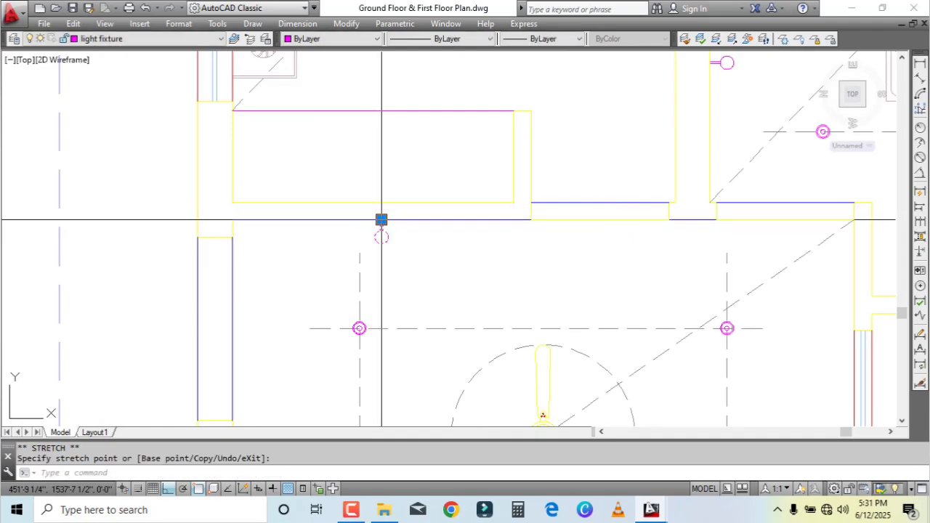
key("Escape")
Step: Copy the wall light on the kitchen's upper wall down into the space between the fan and the left wall
scroll(298, 209, "down", 2)
middle_click_drag(295, 208, 332, 191)
scroll(332, 190, "down", 2)
scroll(327, 214, "up", 2)
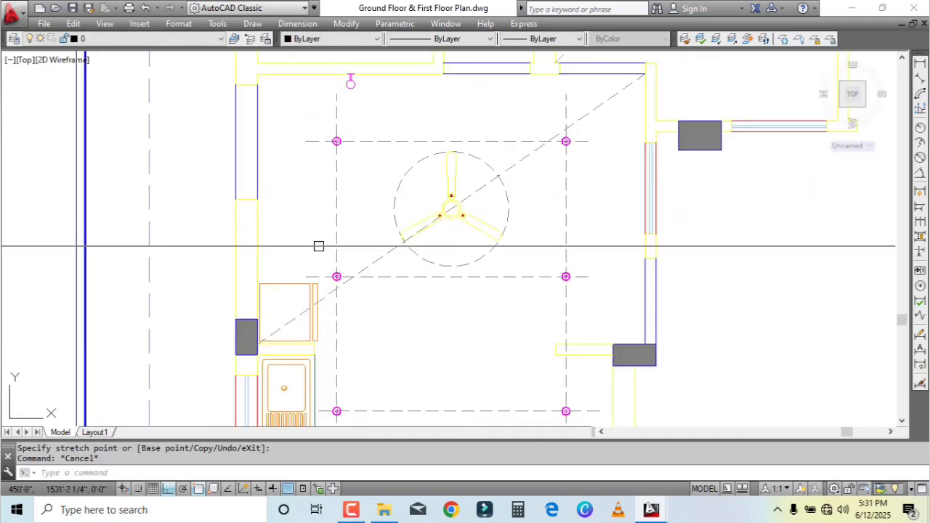
mouse_move(263, 257)
middle_mouse_down()
mouse_move(265, 194)
mouse_move(299, 222)
middle_mouse_up()
scroll(300, 226, "down", 2)
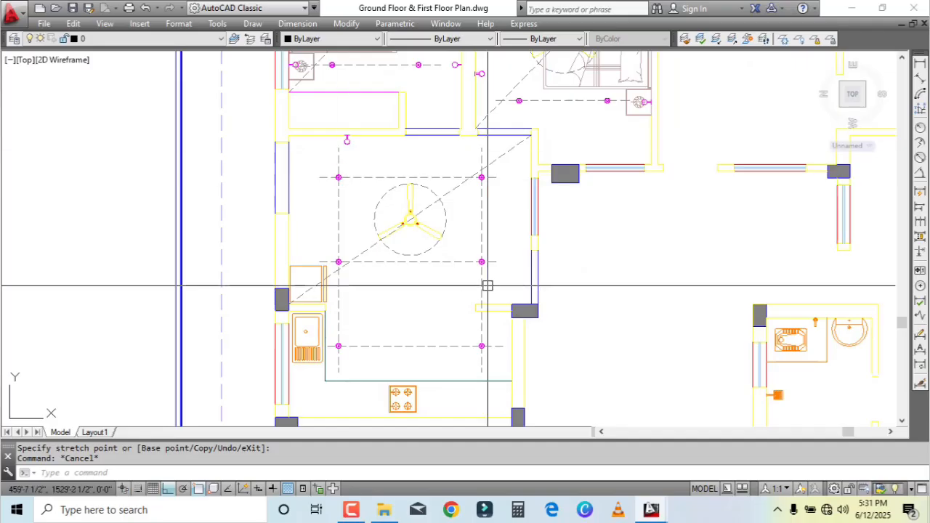
scroll(487, 284, "up", 2)
mouse_move(488, 284)
middle_mouse_down()
mouse_move(521, 355)
mouse_move(594, 207)
mouse_move(305, 196)
mouse_move(251, 218)
mouse_move(323, 191)
middle_mouse_up()
left_click(361, 97)
type("c")
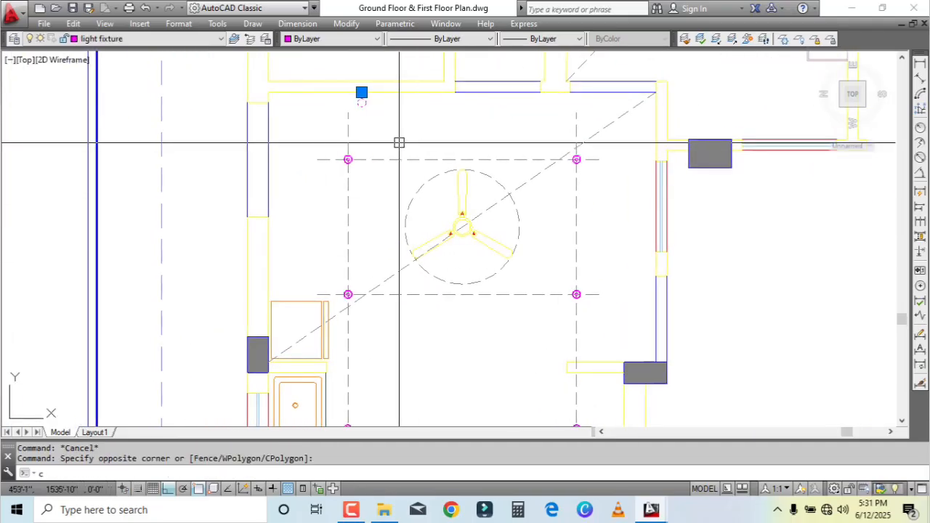
type("o")
key("space")
left_click(398, 134)
left_click(385, 234)
key("space")
left_click(362, 199)
Step: Rotate the new wall light copy a quarter turn so its stem points toward the left wall
scroll(380, 238, "up", 2)
type("r")
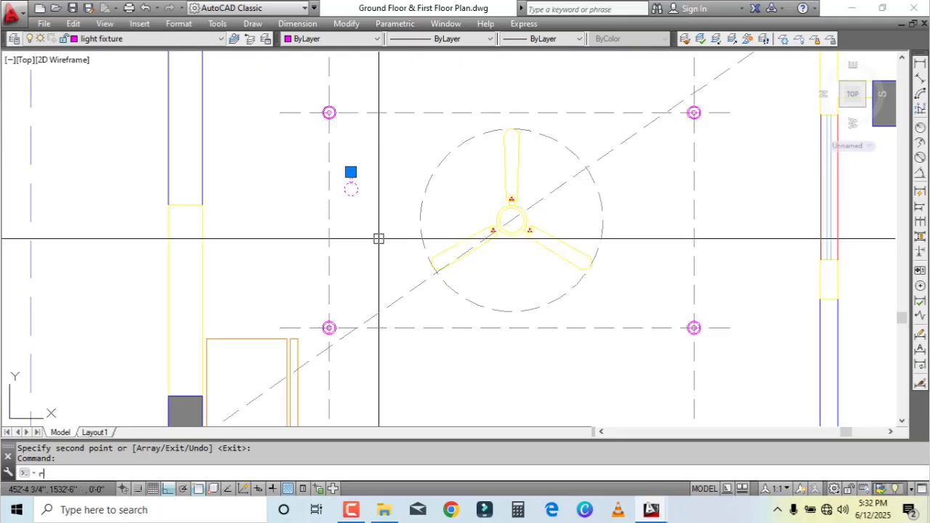
type("o")
key("space")
left_click(382, 232)
left_click(380, 217)
left_click(333, 266)
Step: Place the rotated wall light on the kitchen's left wall, midway between the blue opening's lower end and the column's top corner
left_click(322, 262)
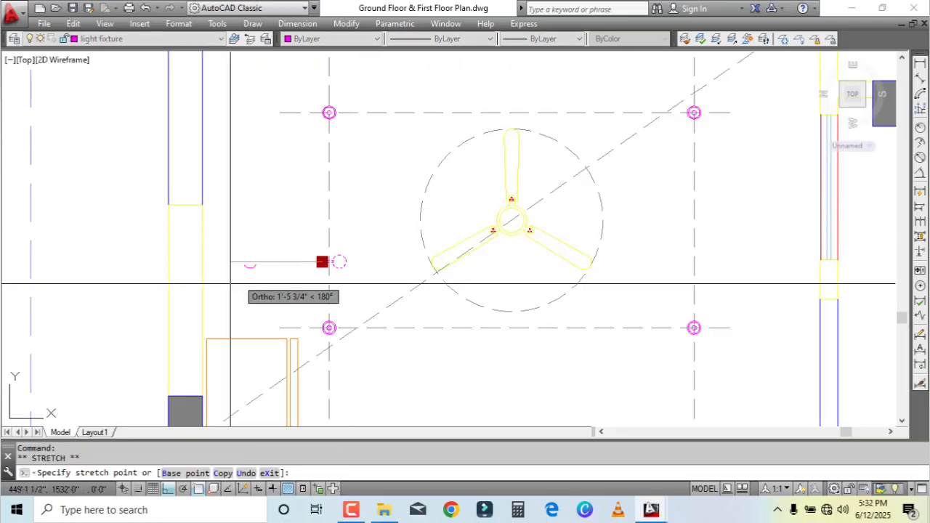
middle_click_drag(202, 288, 293, 242)
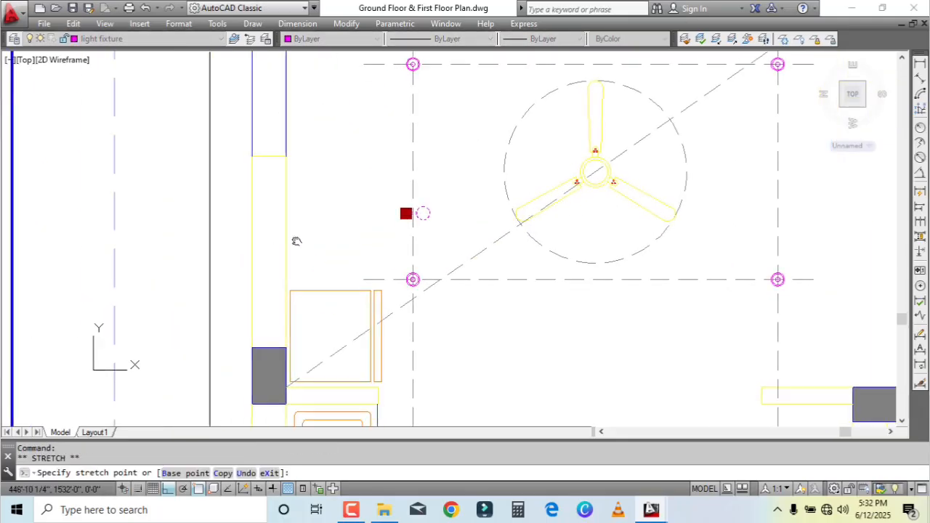
right_click(295, 172, "shift")
left_click(342, 207)
left_click(290, 163)
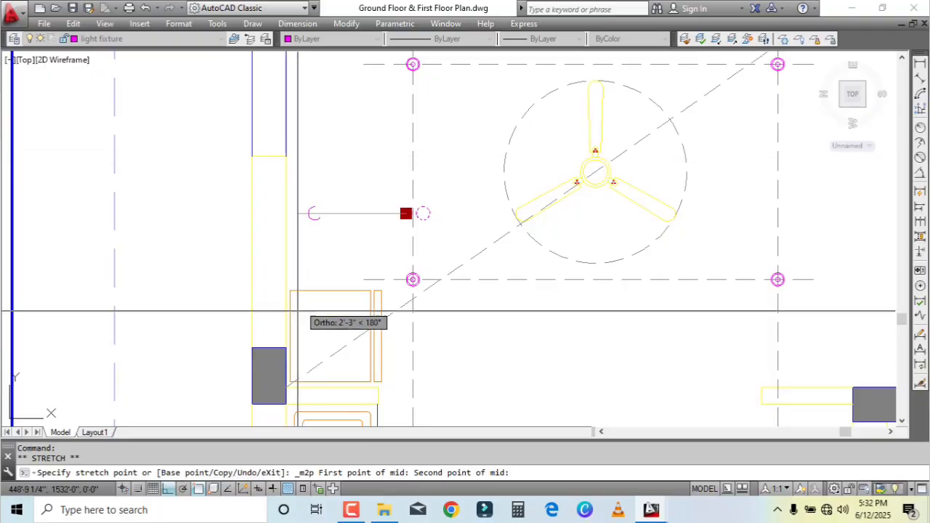
left_click(286, 342)
key("Escape")
scroll(345, 229, "down", 4)
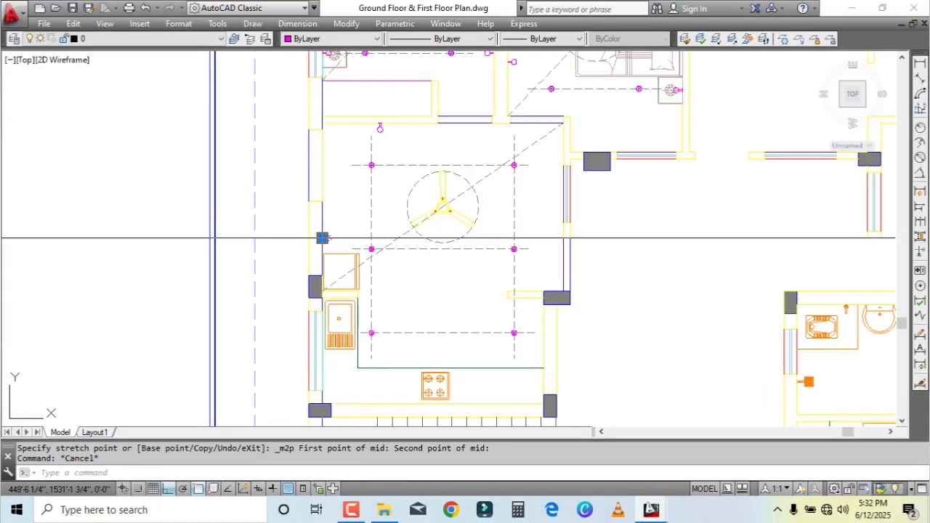
right_click(362, 239)
mouse_move(487, 287)
left_click(549, 303)
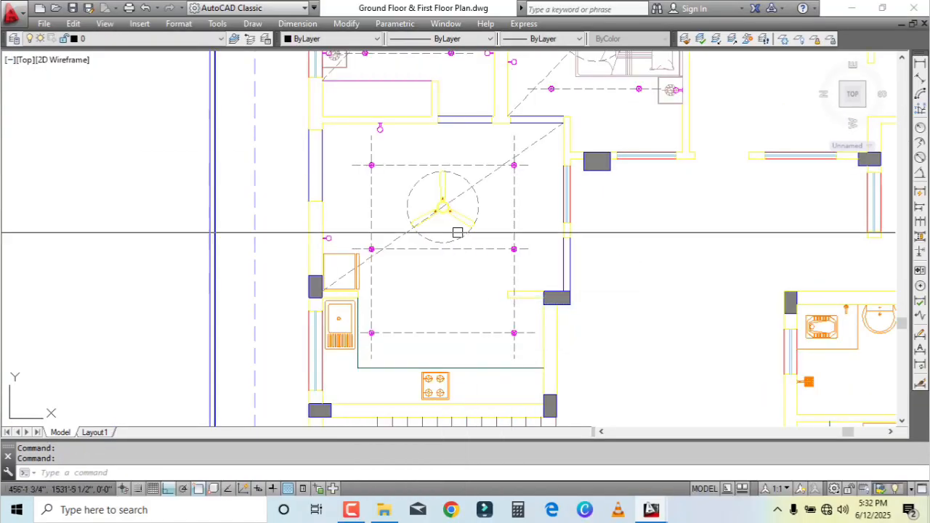
Step: Examine the fixture layout across the bedrooms and kitchen and the neighbouring rooms of the floor plan
scroll(458, 233, "down", 2)
middle_click_drag(554, 300, 530, 320)
scroll(527, 321, "up", 2)
scroll(525, 289, "down", 2)
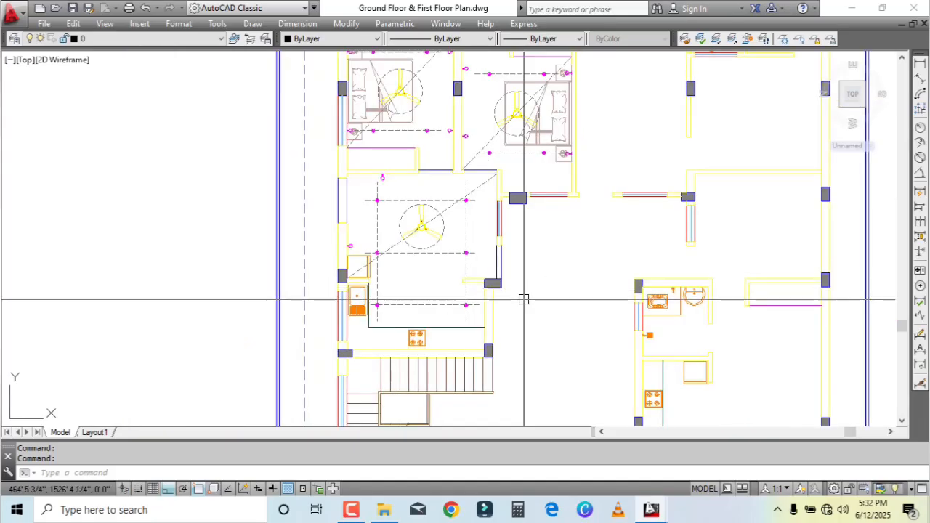
middle_click_drag(472, 348, 460, 361)
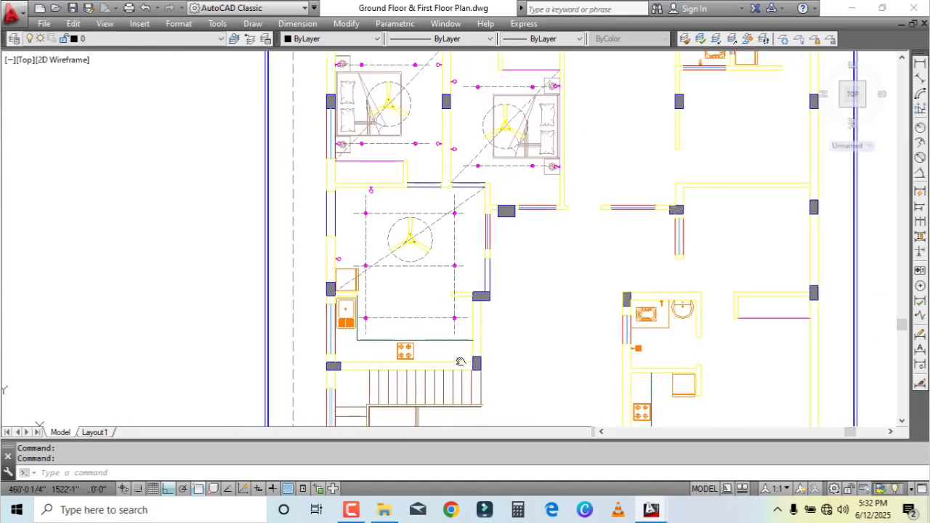
scroll(510, 382, "down", 2)
middle_click_drag(529, 378, 536, 413)
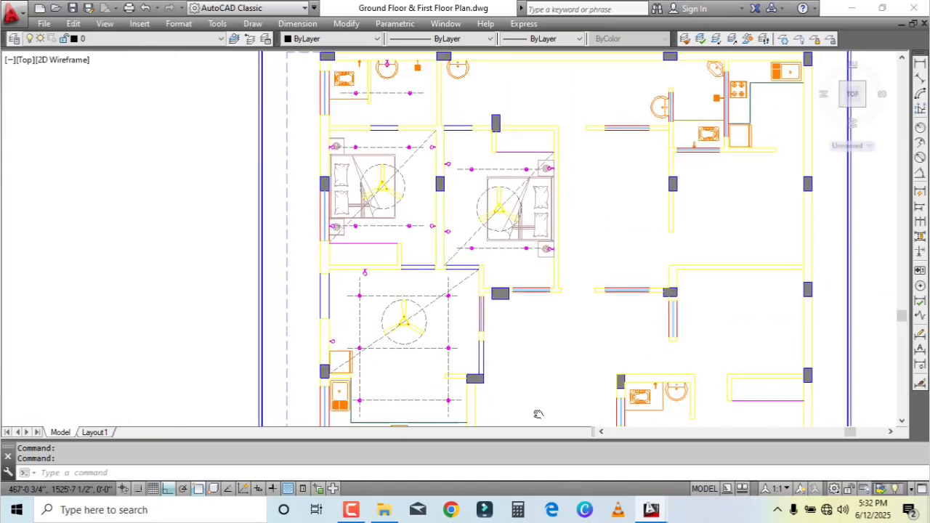
scroll(573, 307, "down", 2)
scroll(574, 307, "up", 2)
middle_click_drag(585, 287, 603, 276)
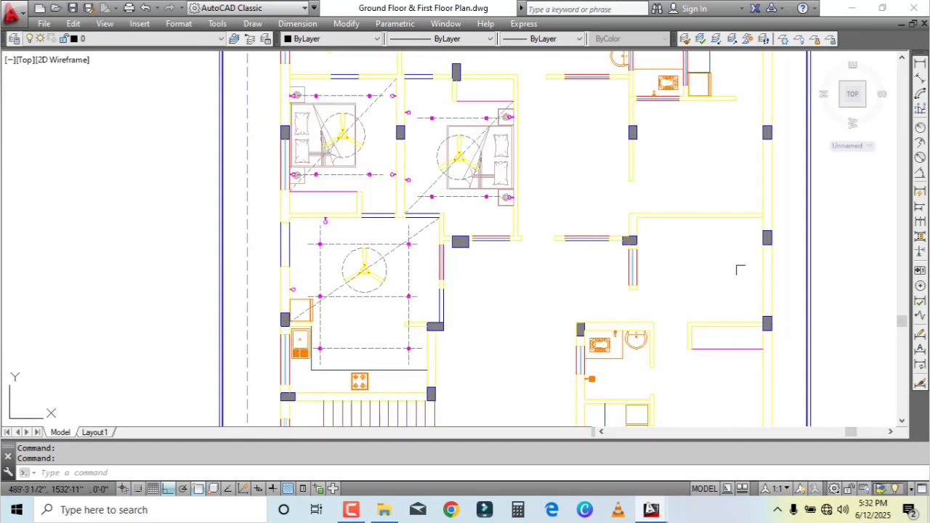